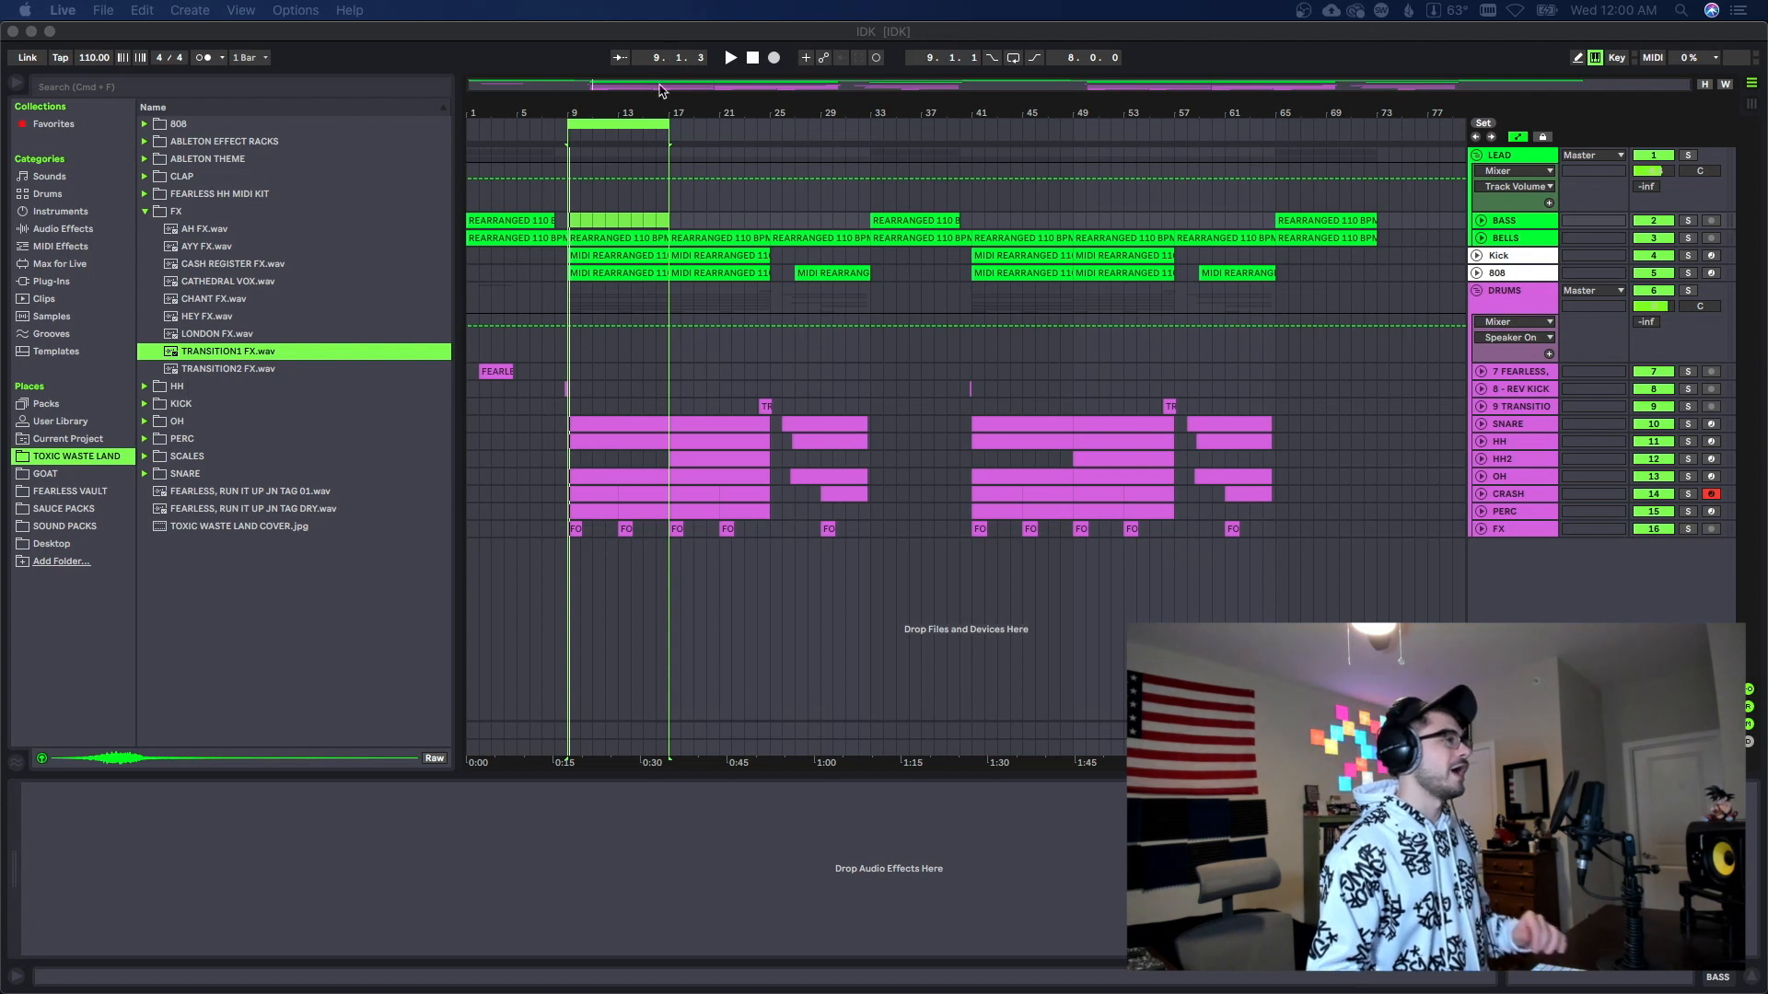
Step: Add the Mono preset of the Utility audio effect to the Master track after ClassicClipper
left_click(590, 121)
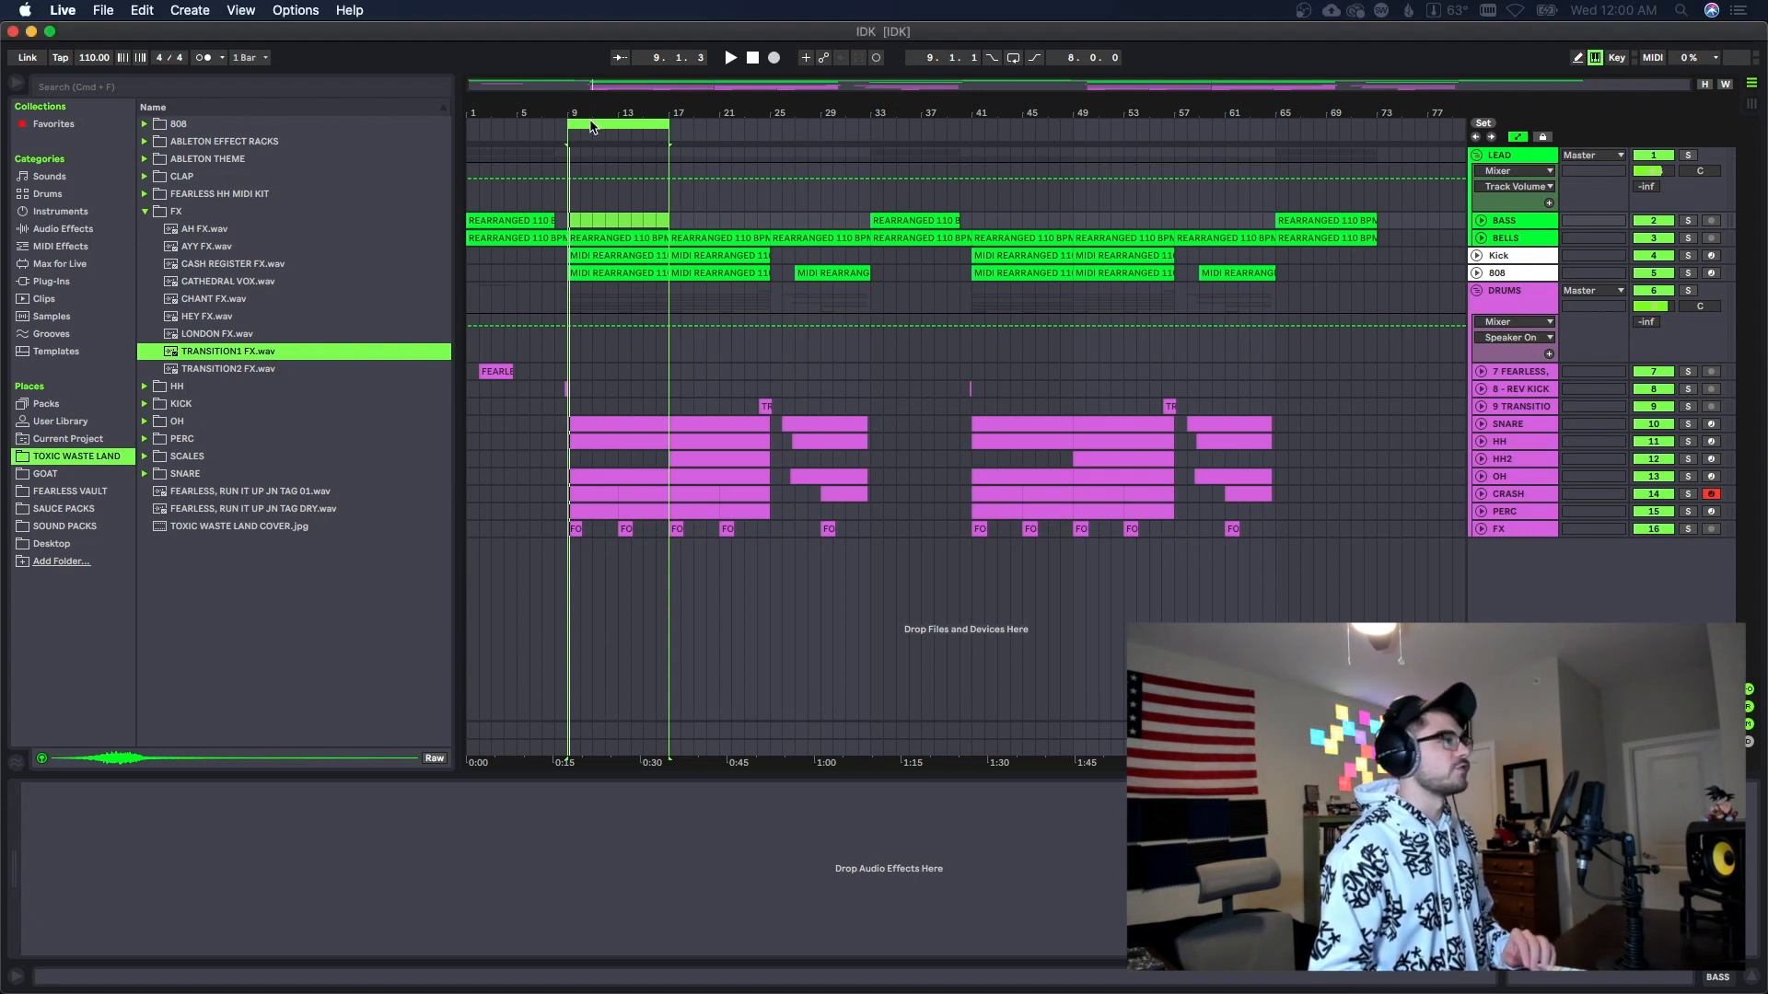
left_click(590, 121)
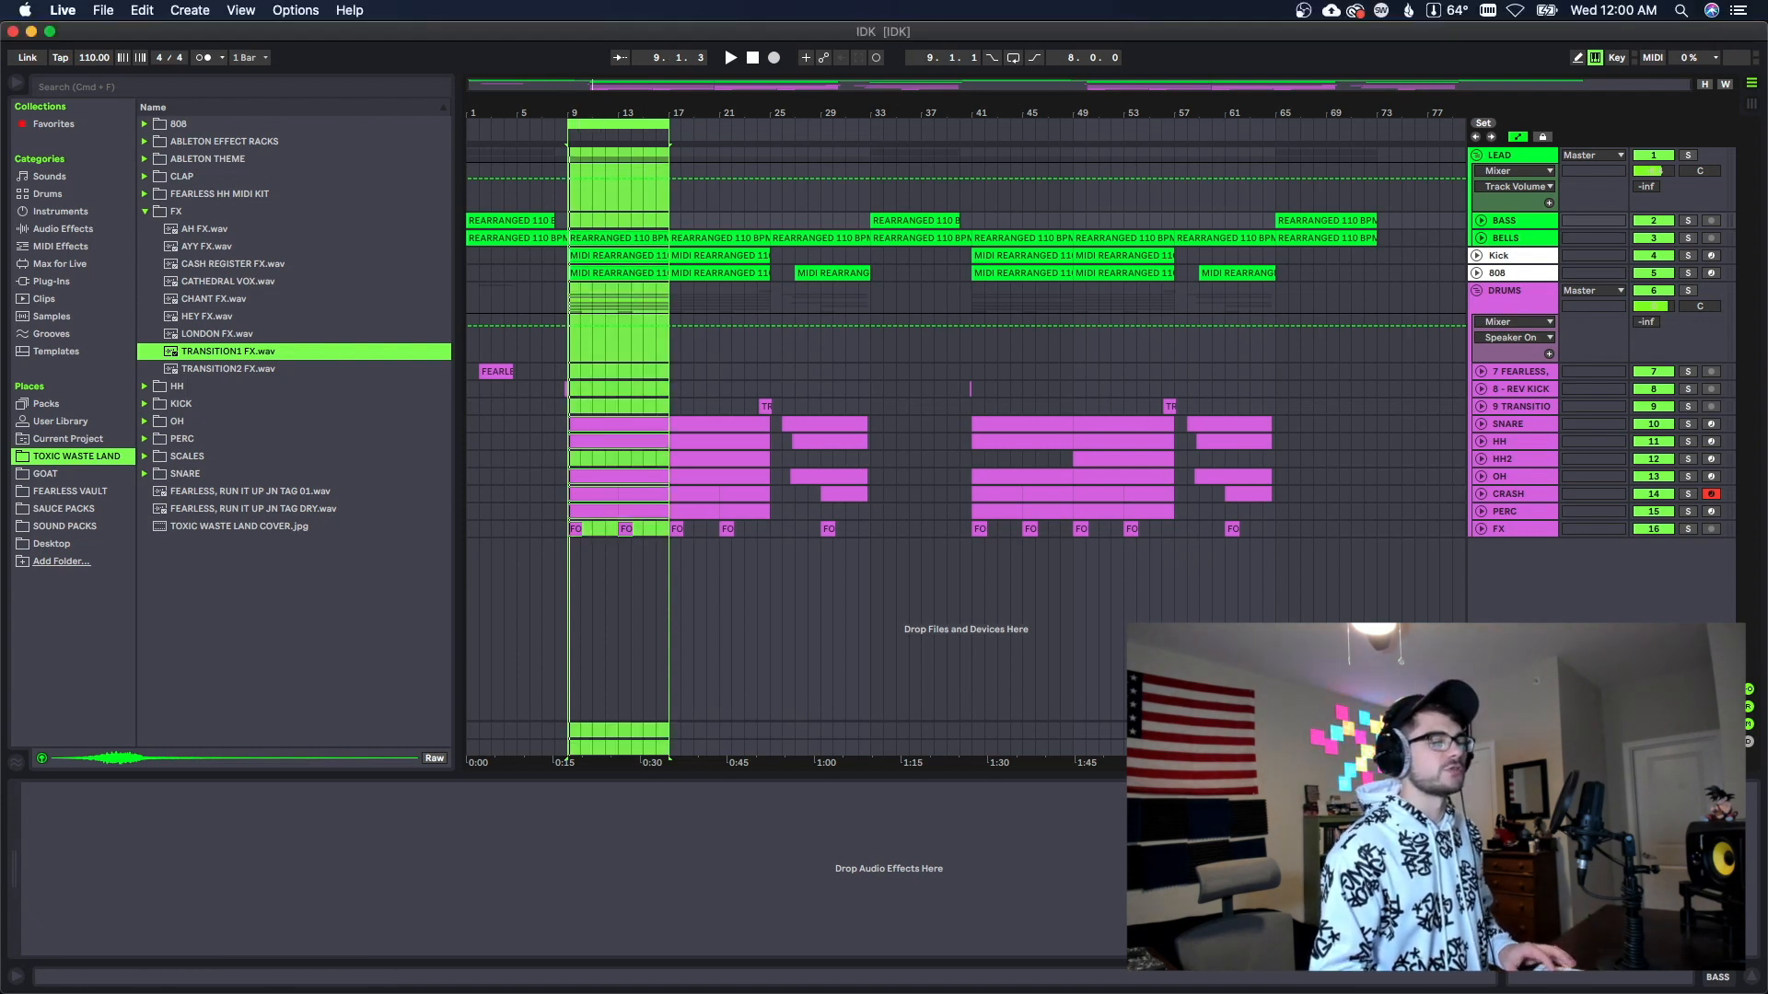
left_click(991, 552)
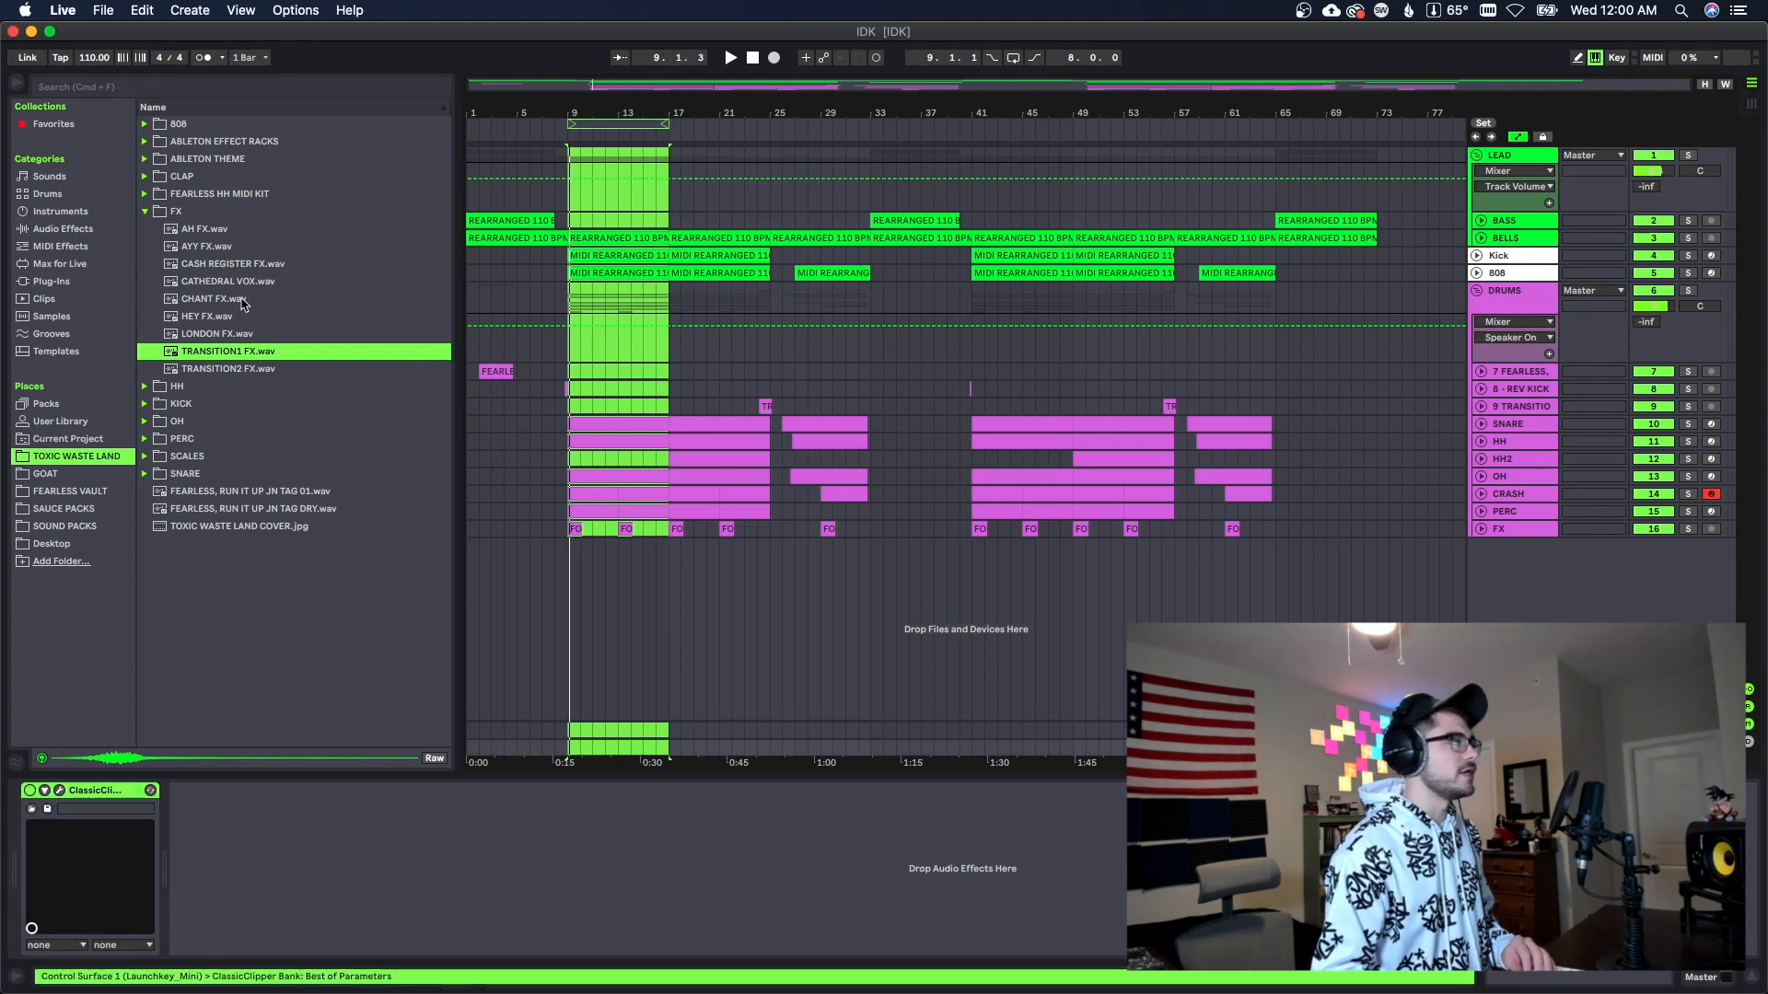
left_click(73, 231)
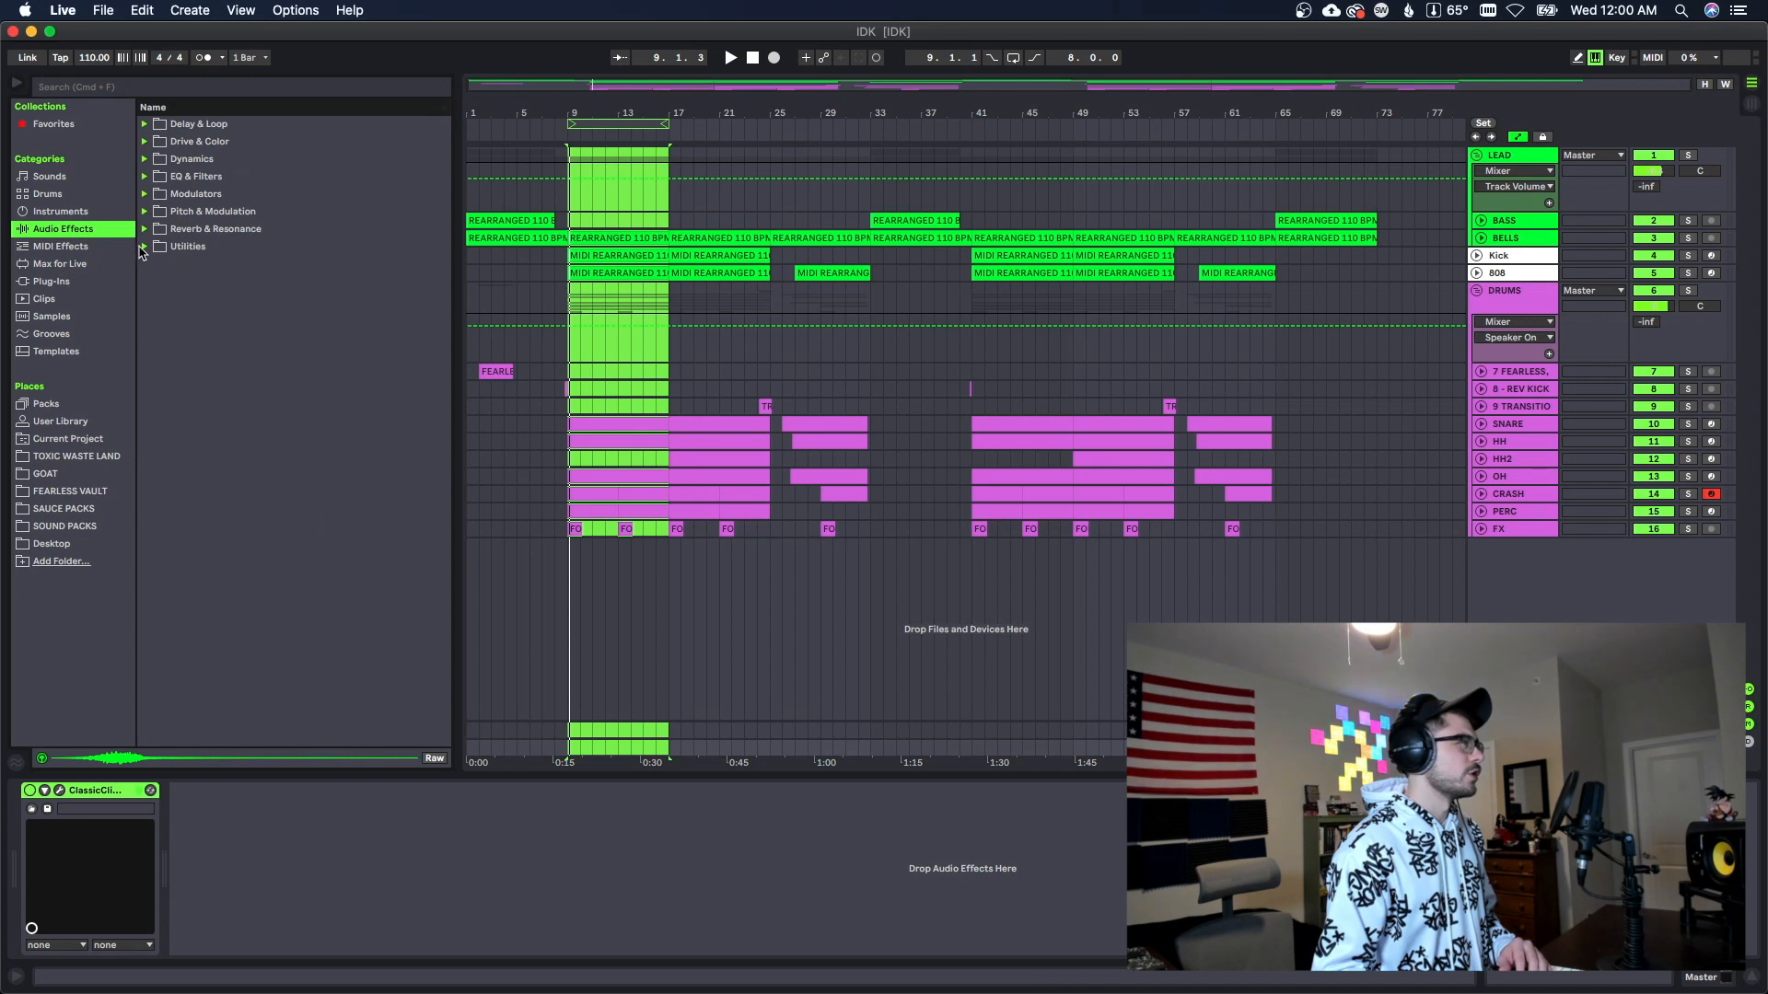
left_click(144, 247)
left_click(156, 334)
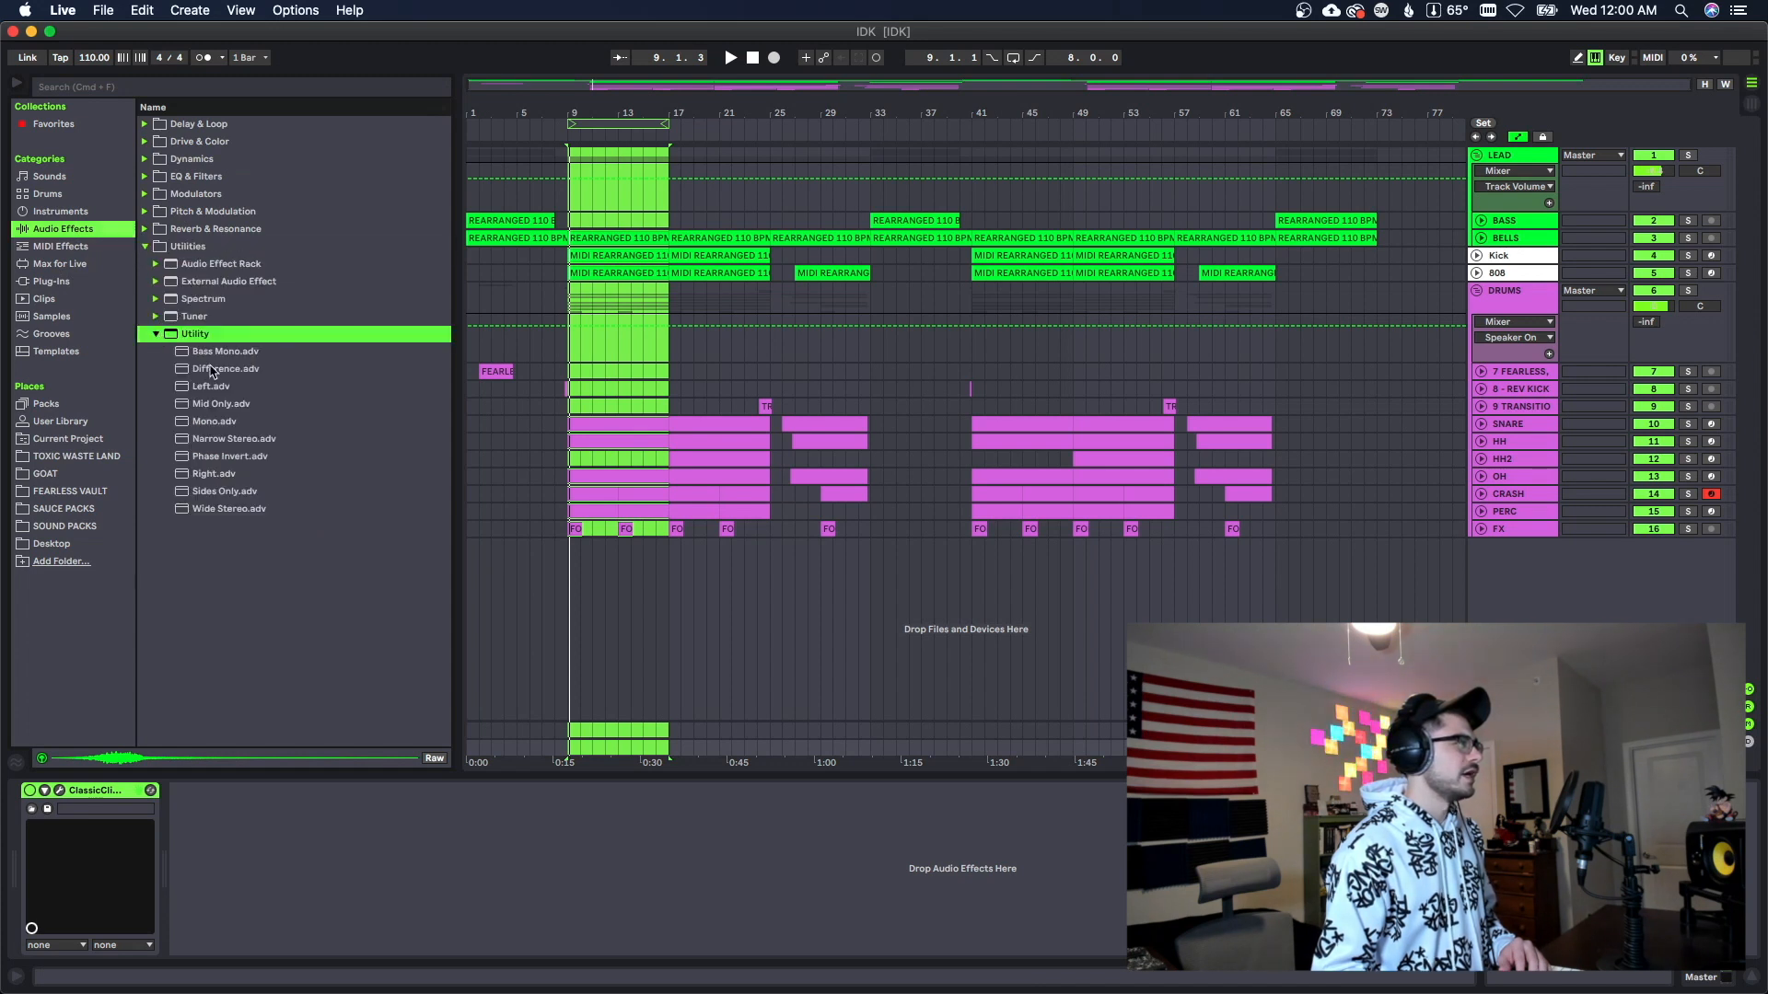
double_click(215, 422)
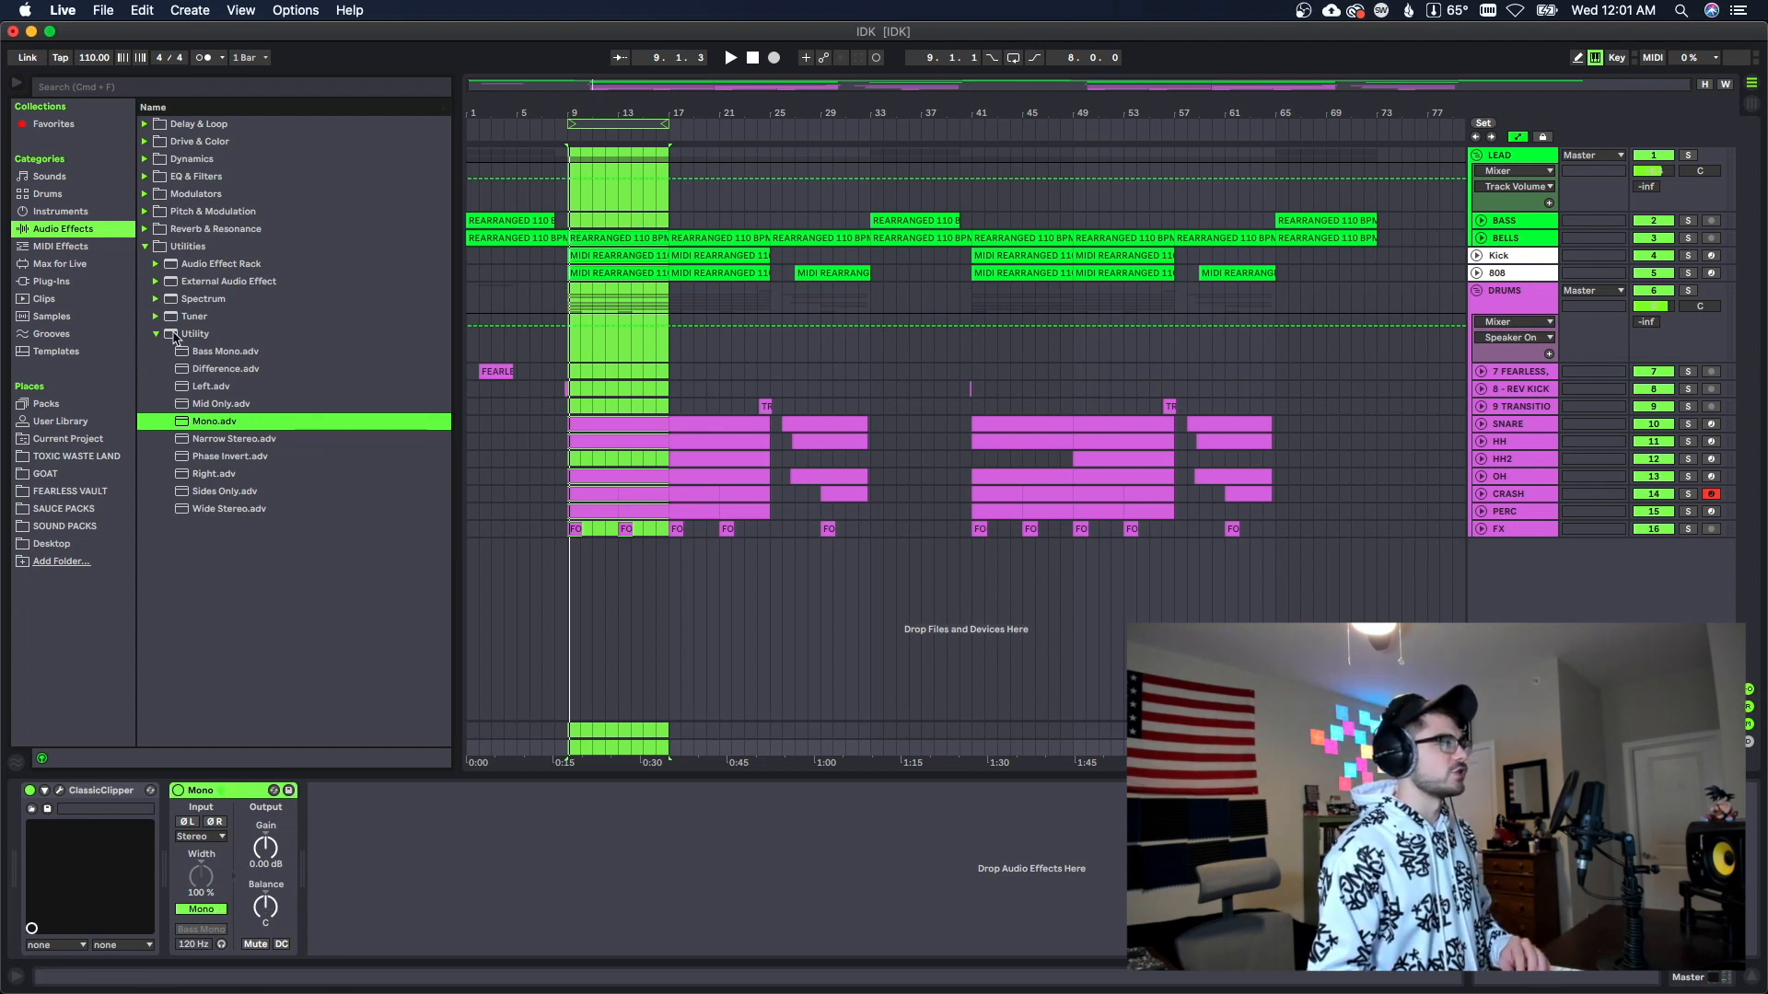
left_click(155, 335)
left_click(145, 247)
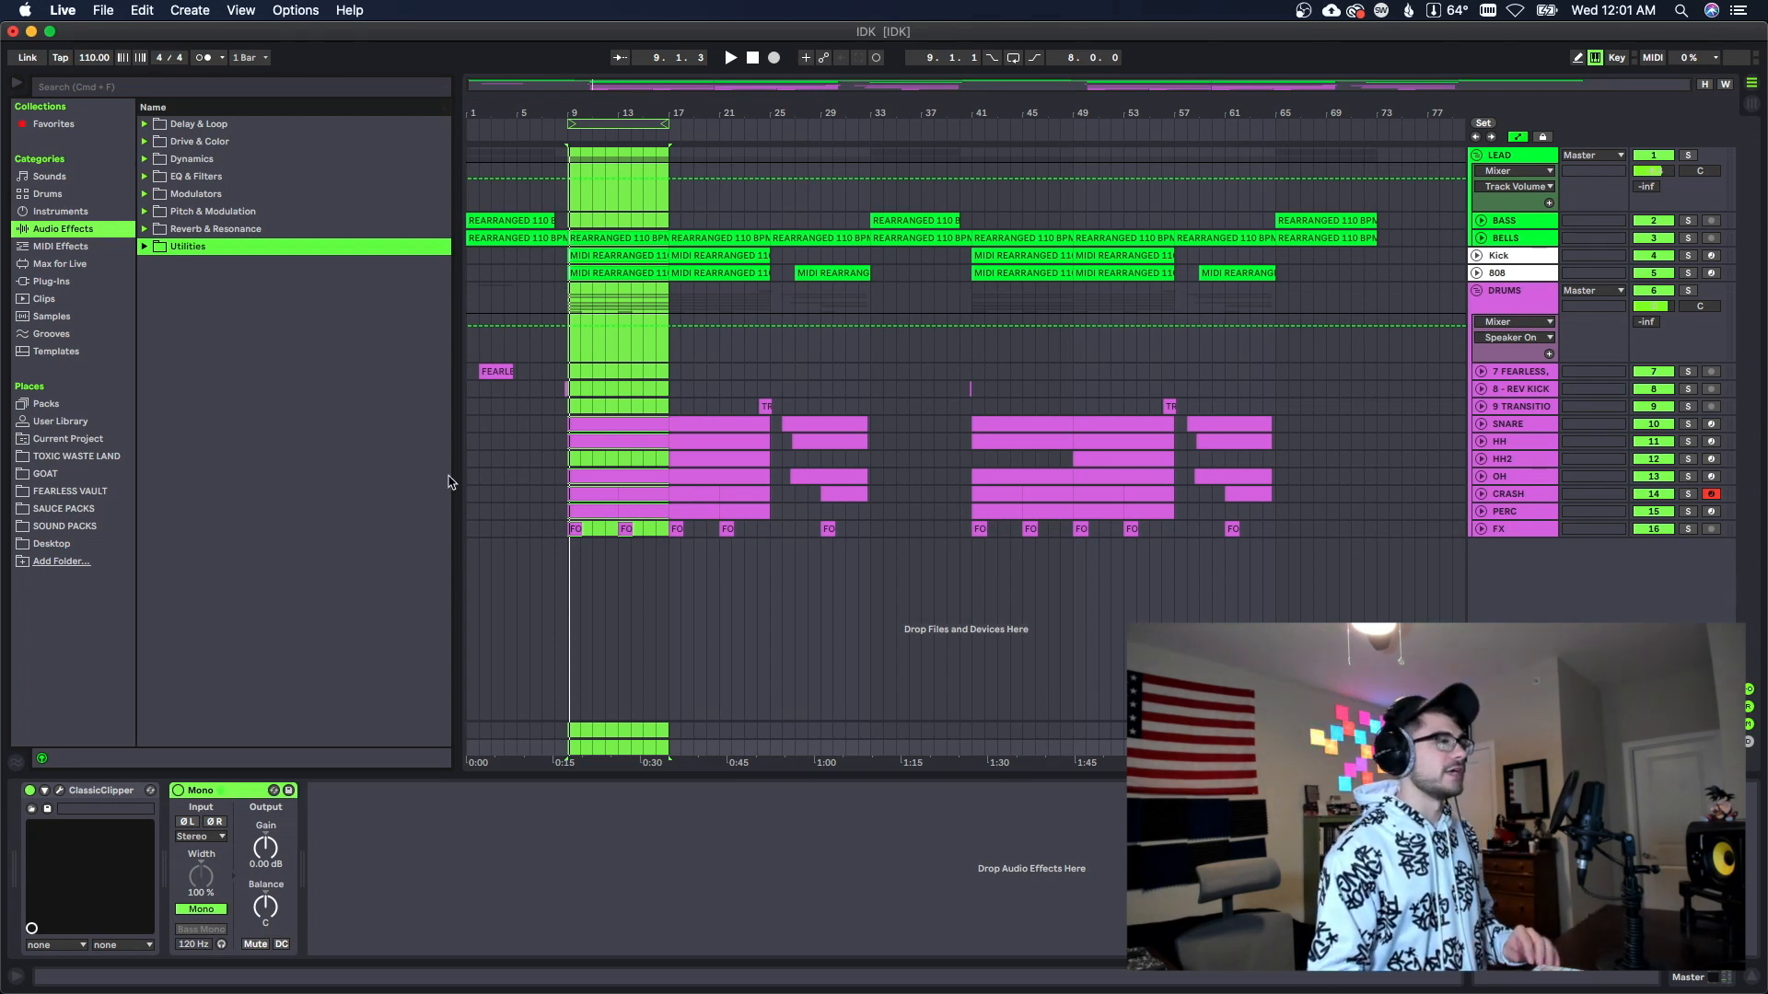
Step: Move the 8-bar loop to start at bar 17, turn looping on, and select the looped time across all tracks
left_click(617, 416)
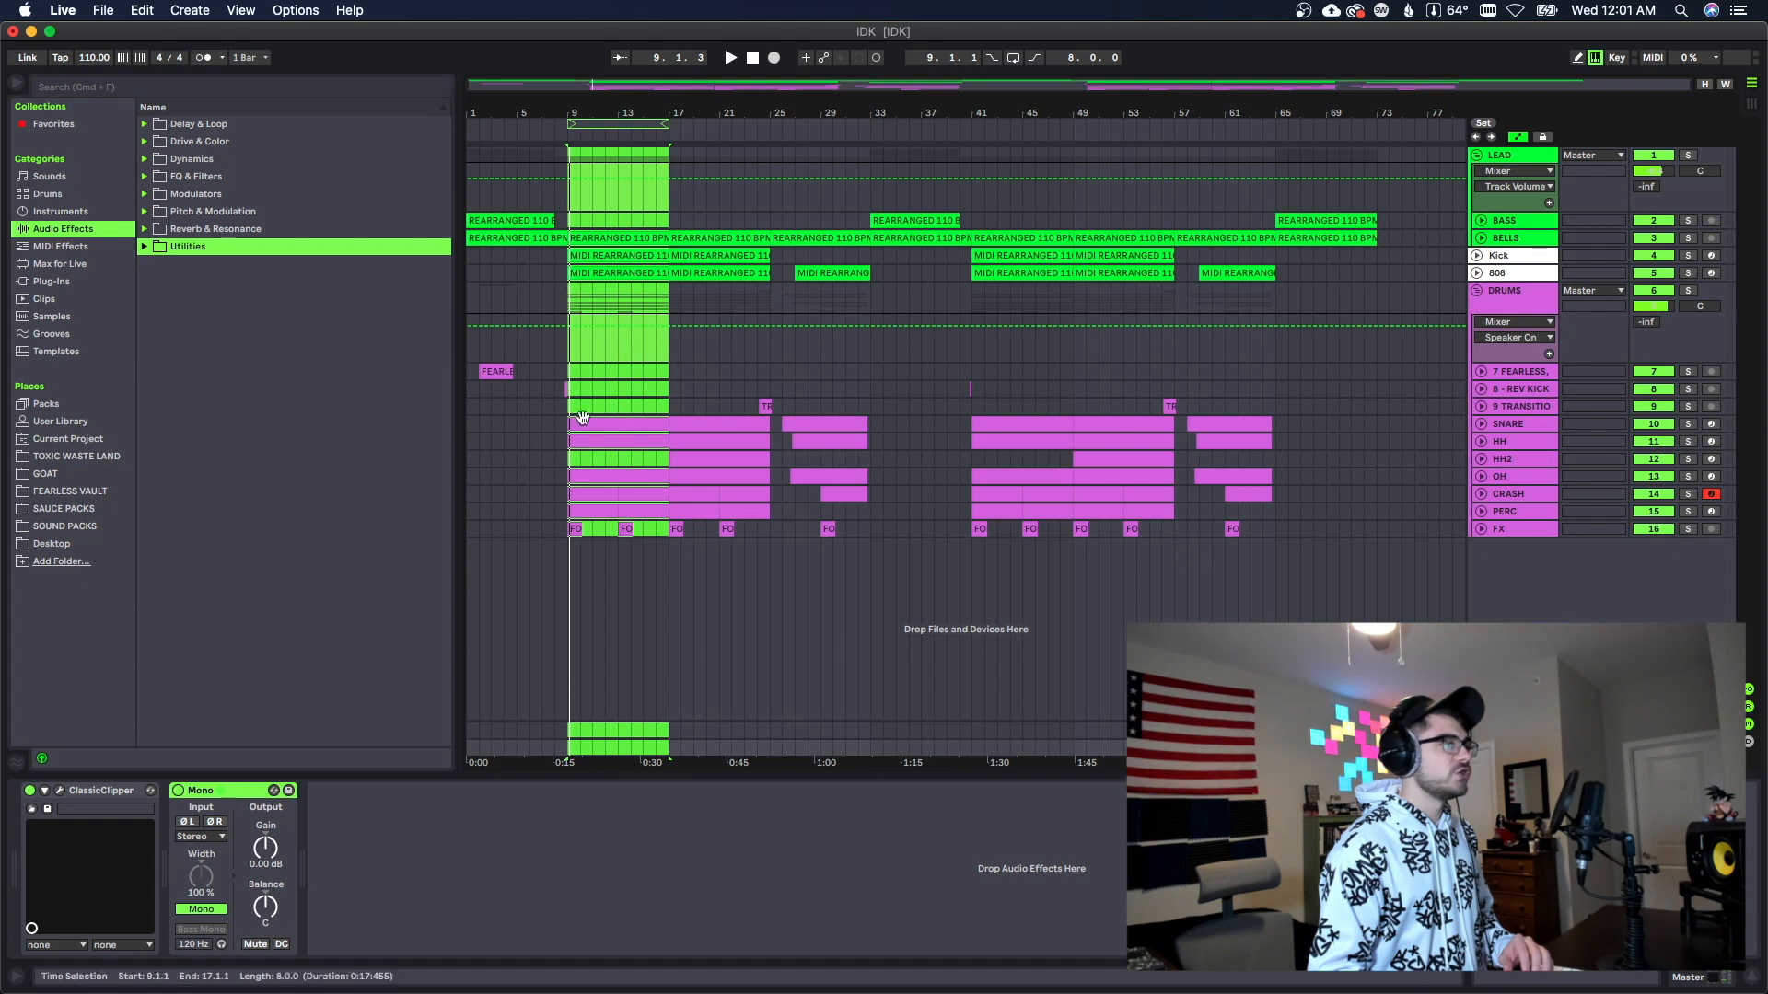
left_click(592, 462)
left_click_drag(592, 462, 663, 465)
left_click_drag(692, 393, 769, 414)
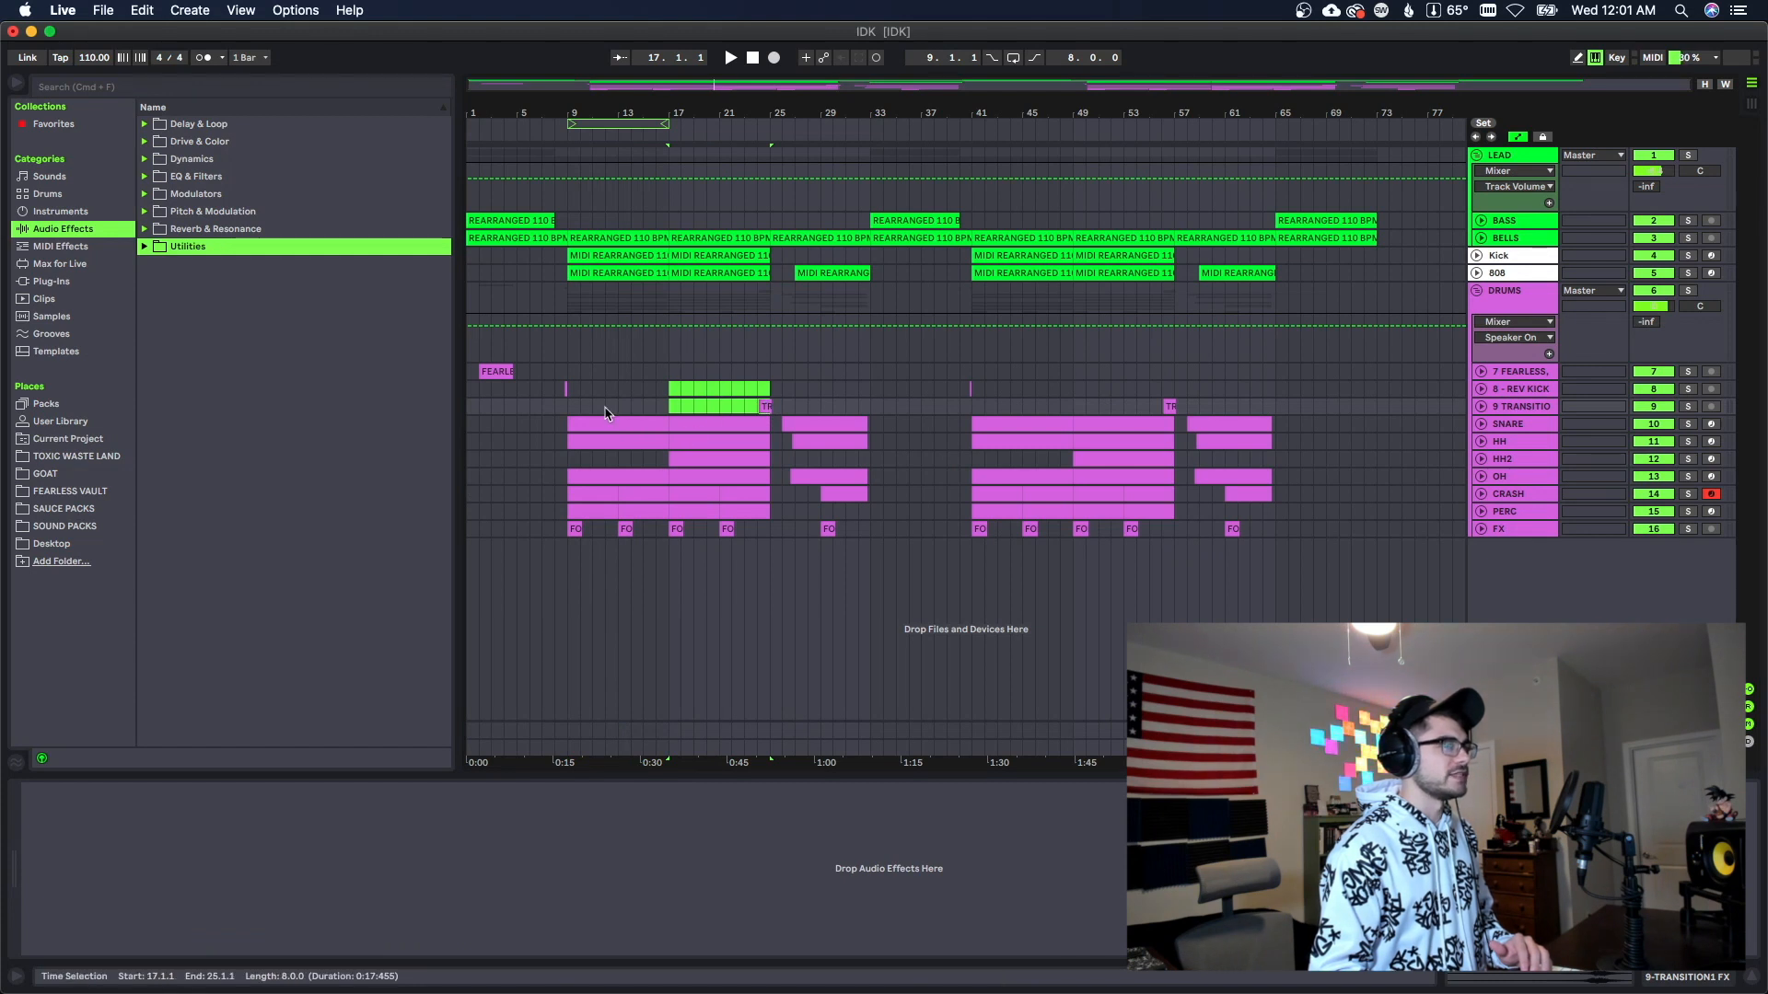
left_click(718, 459)
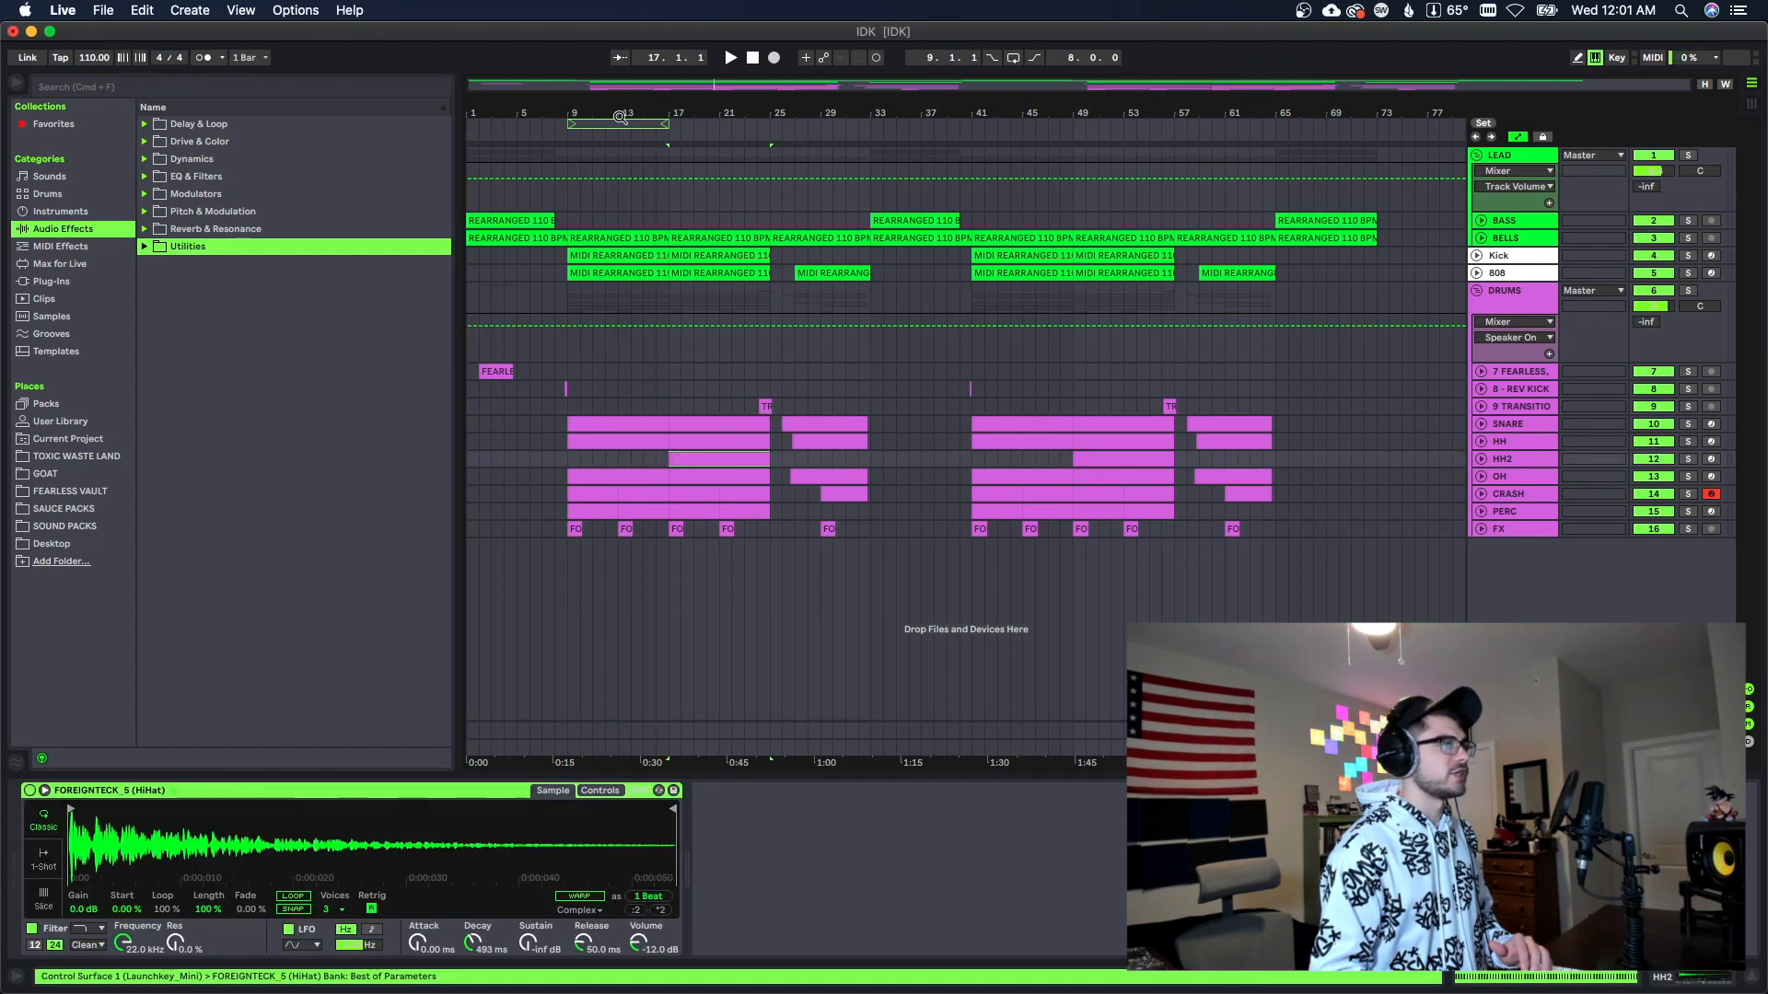
left_click_drag(619, 117, 725, 129)
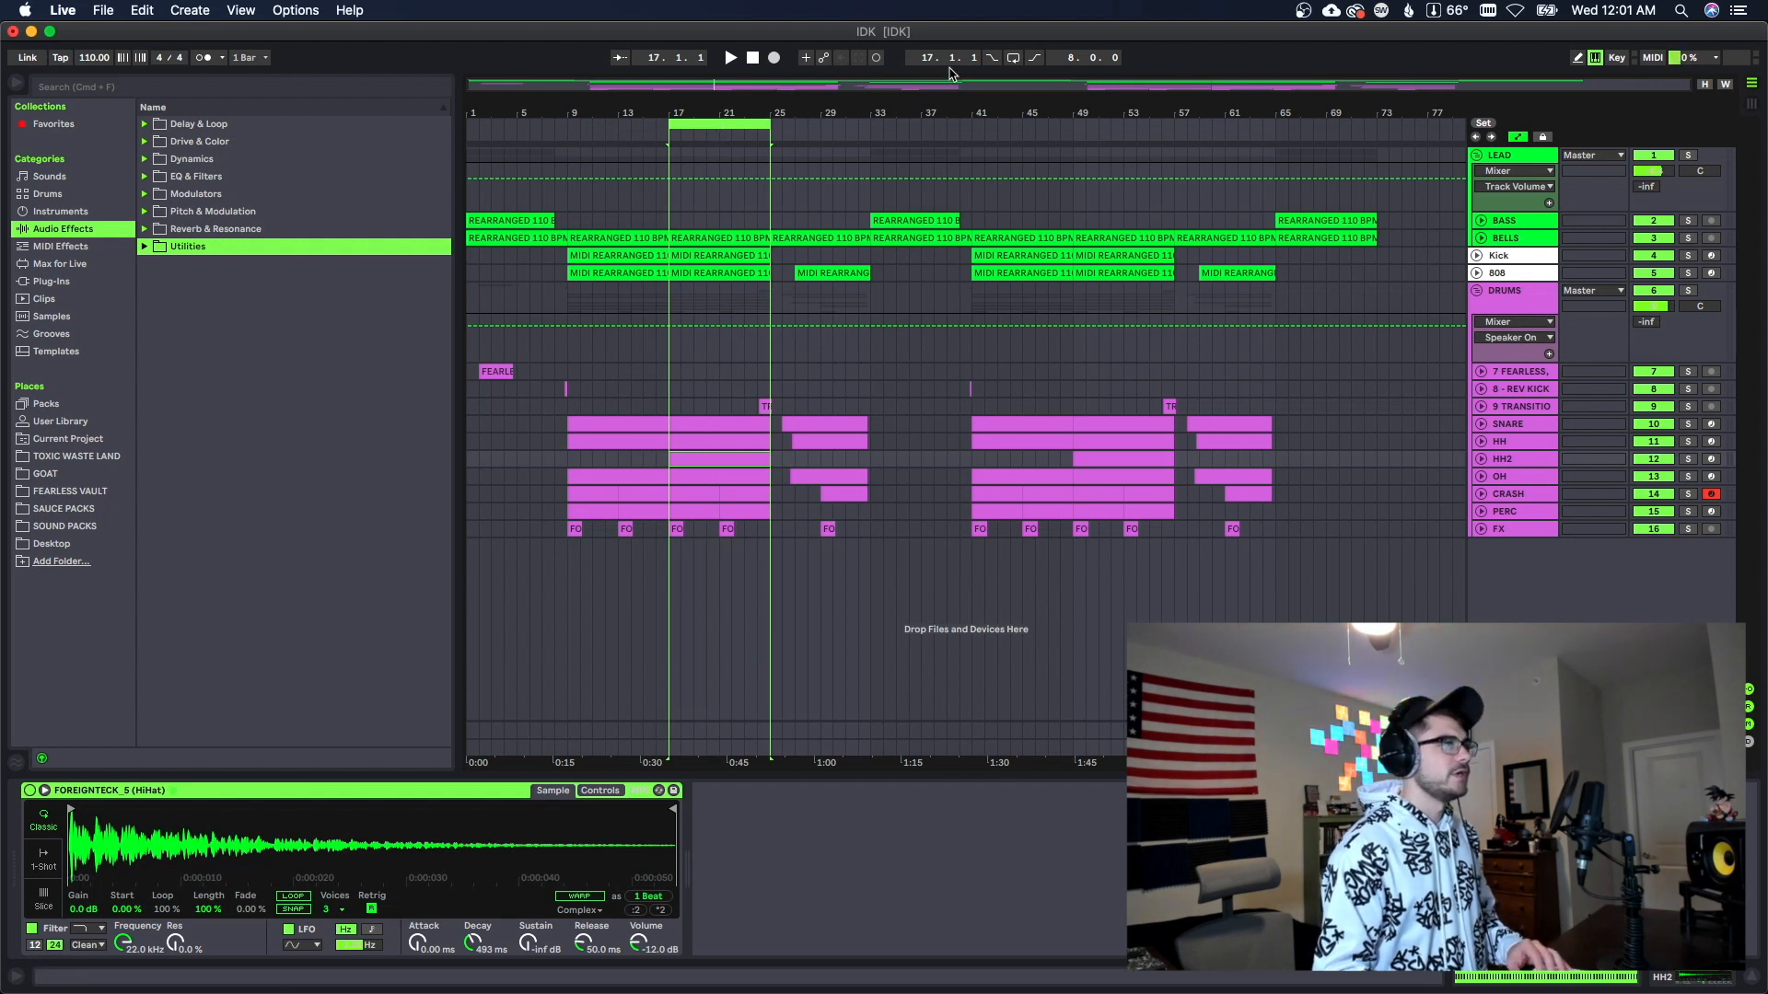
left_click(1014, 59)
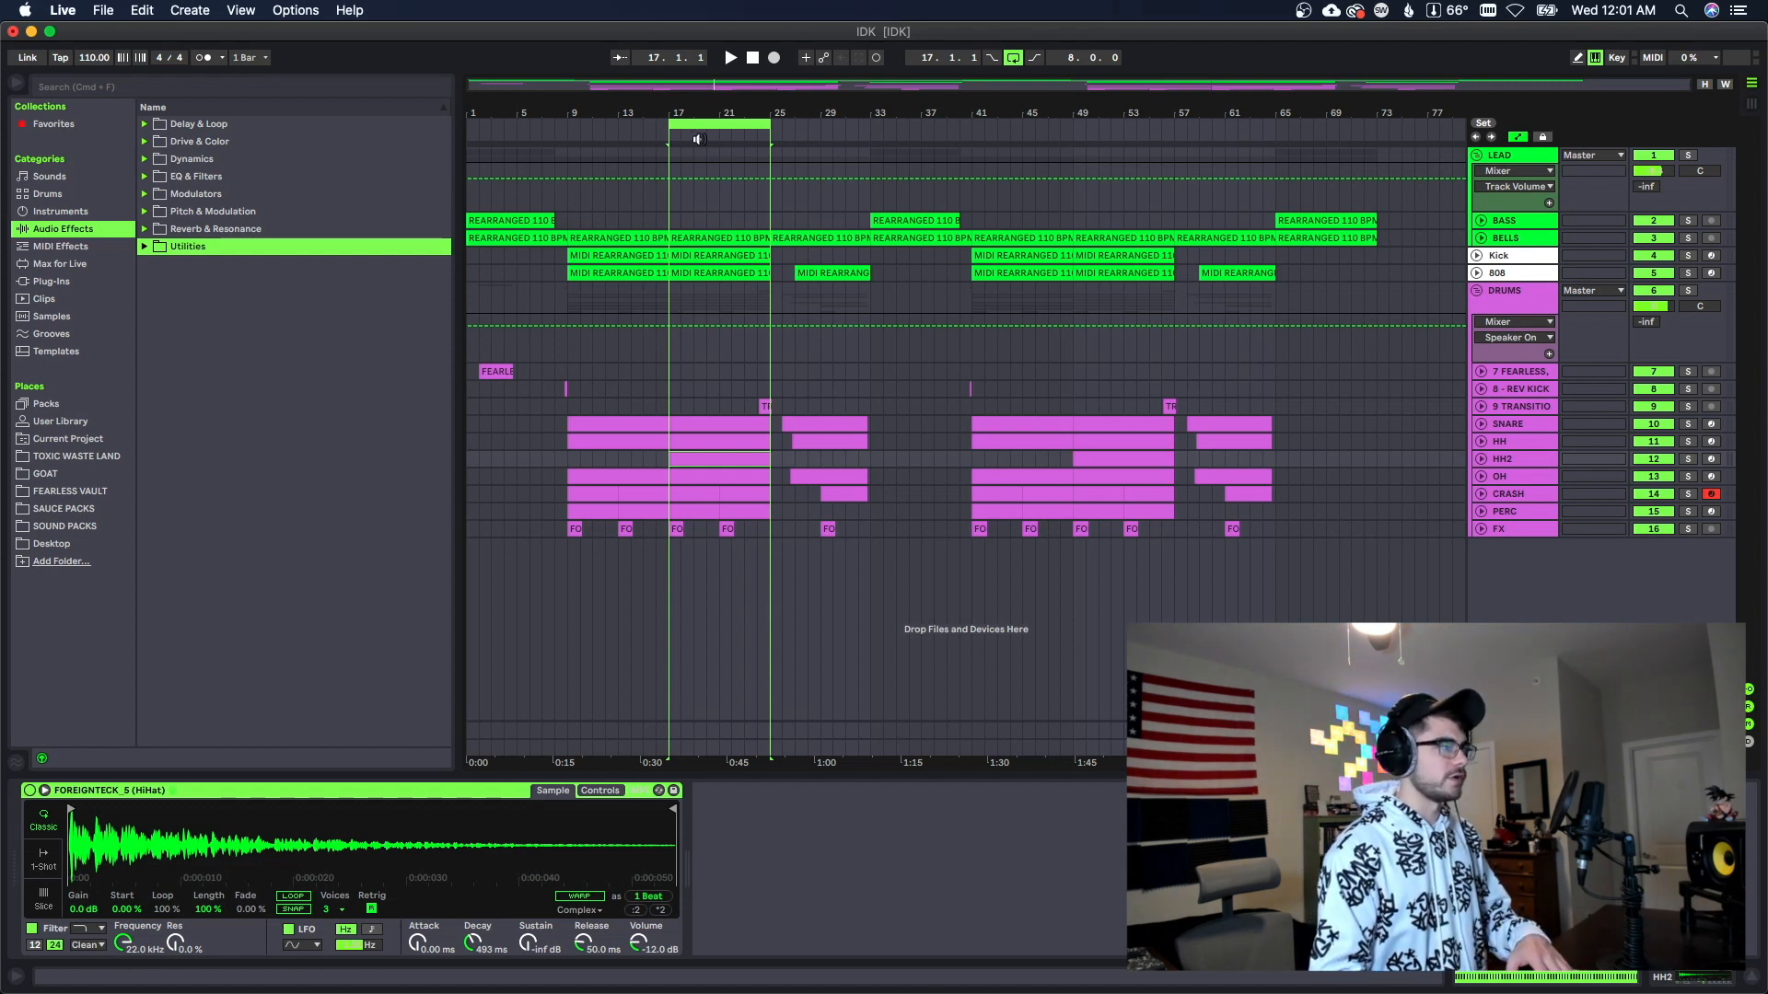
left_click(716, 124)
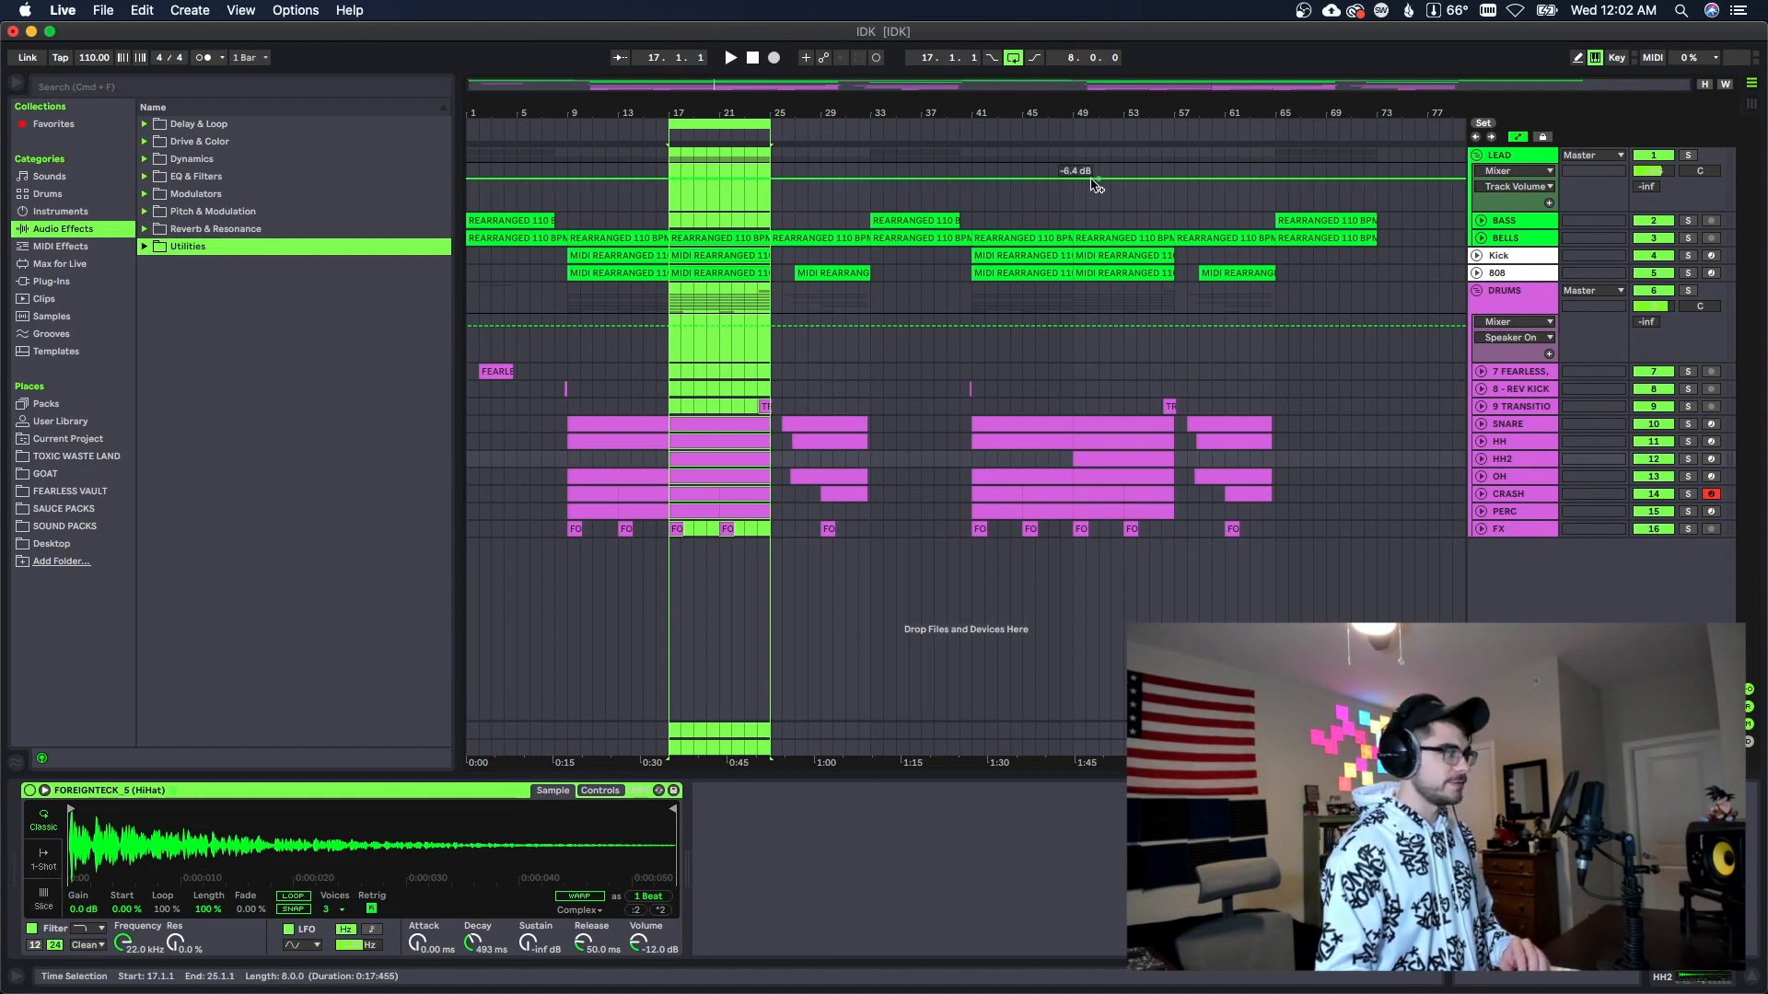
Step: Switch to Session View, solo the Kick track and show its device chain
key("Tab")
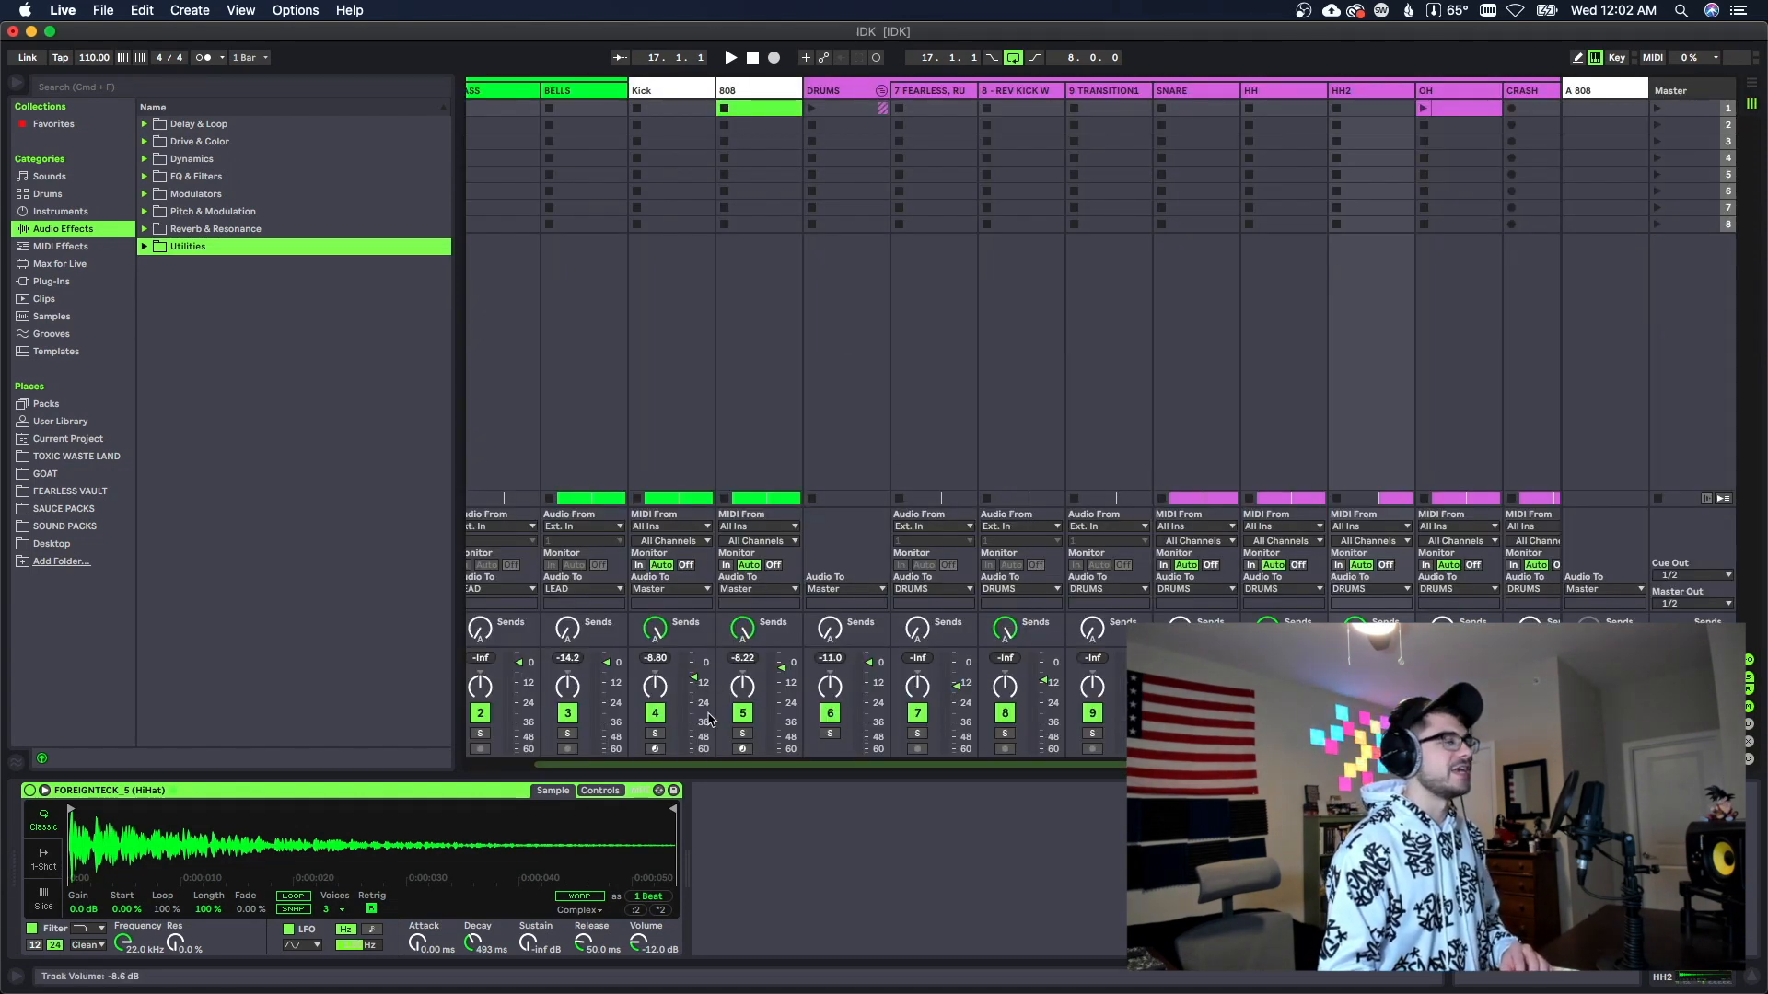
left_click(655, 734)
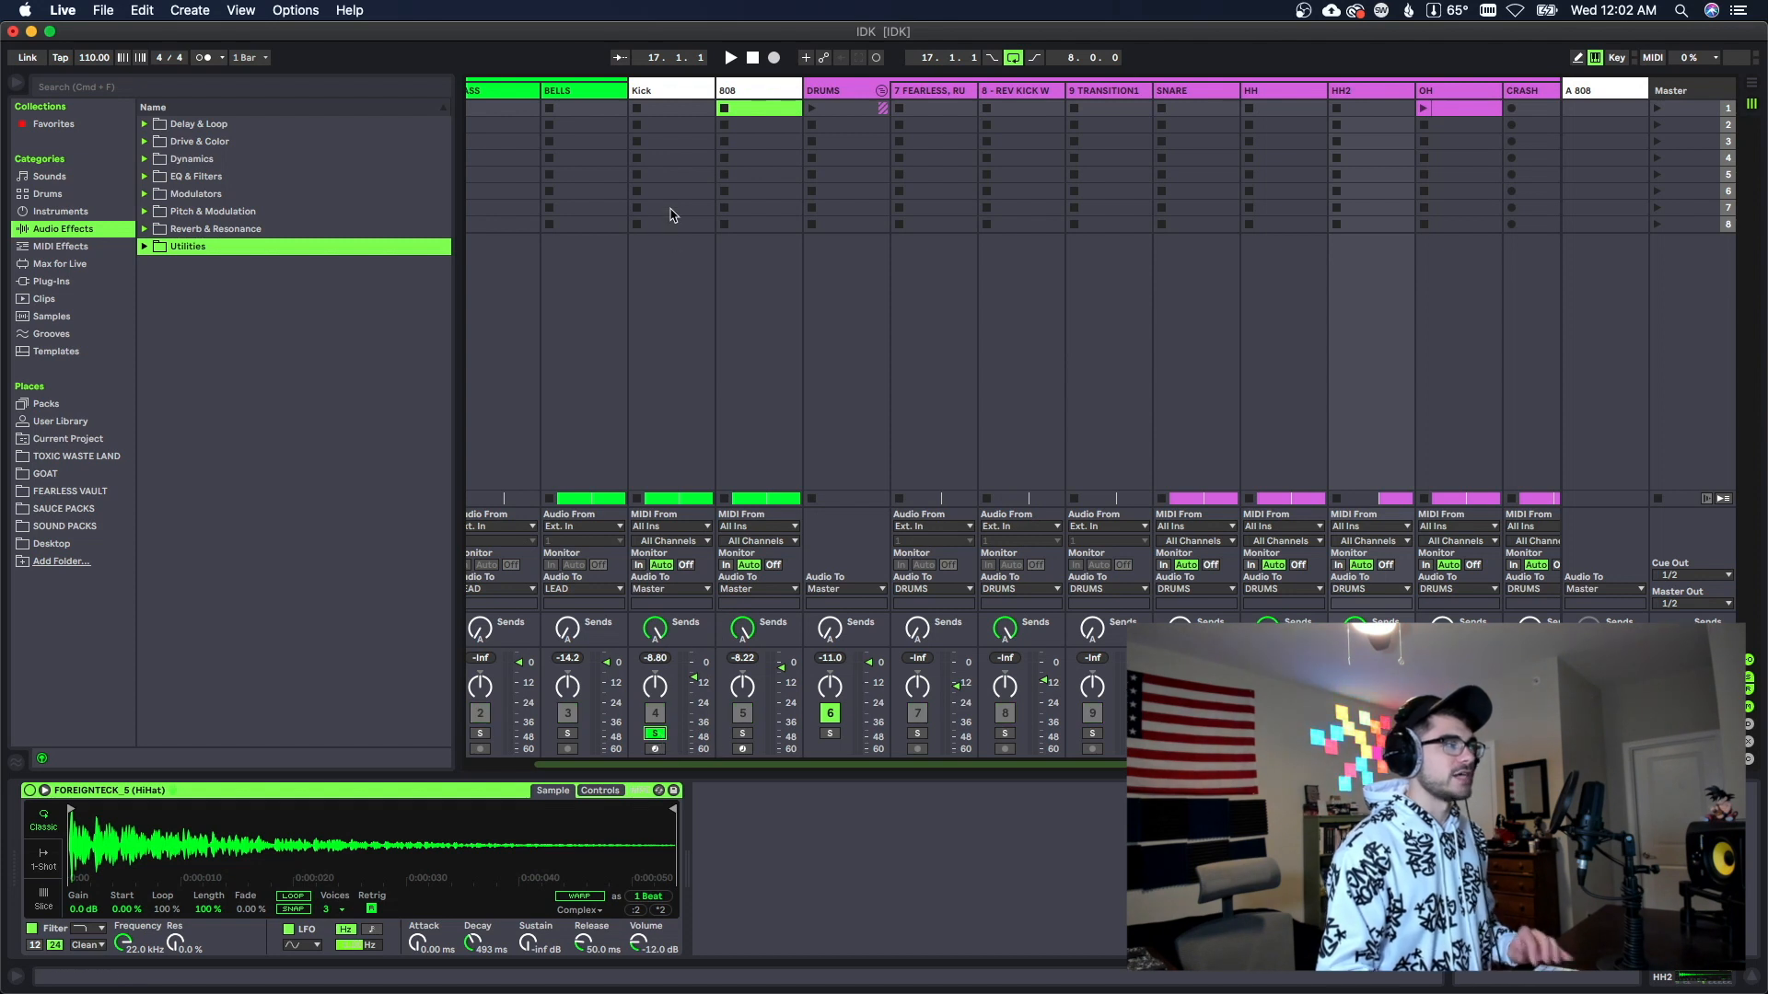
left_click(662, 108)
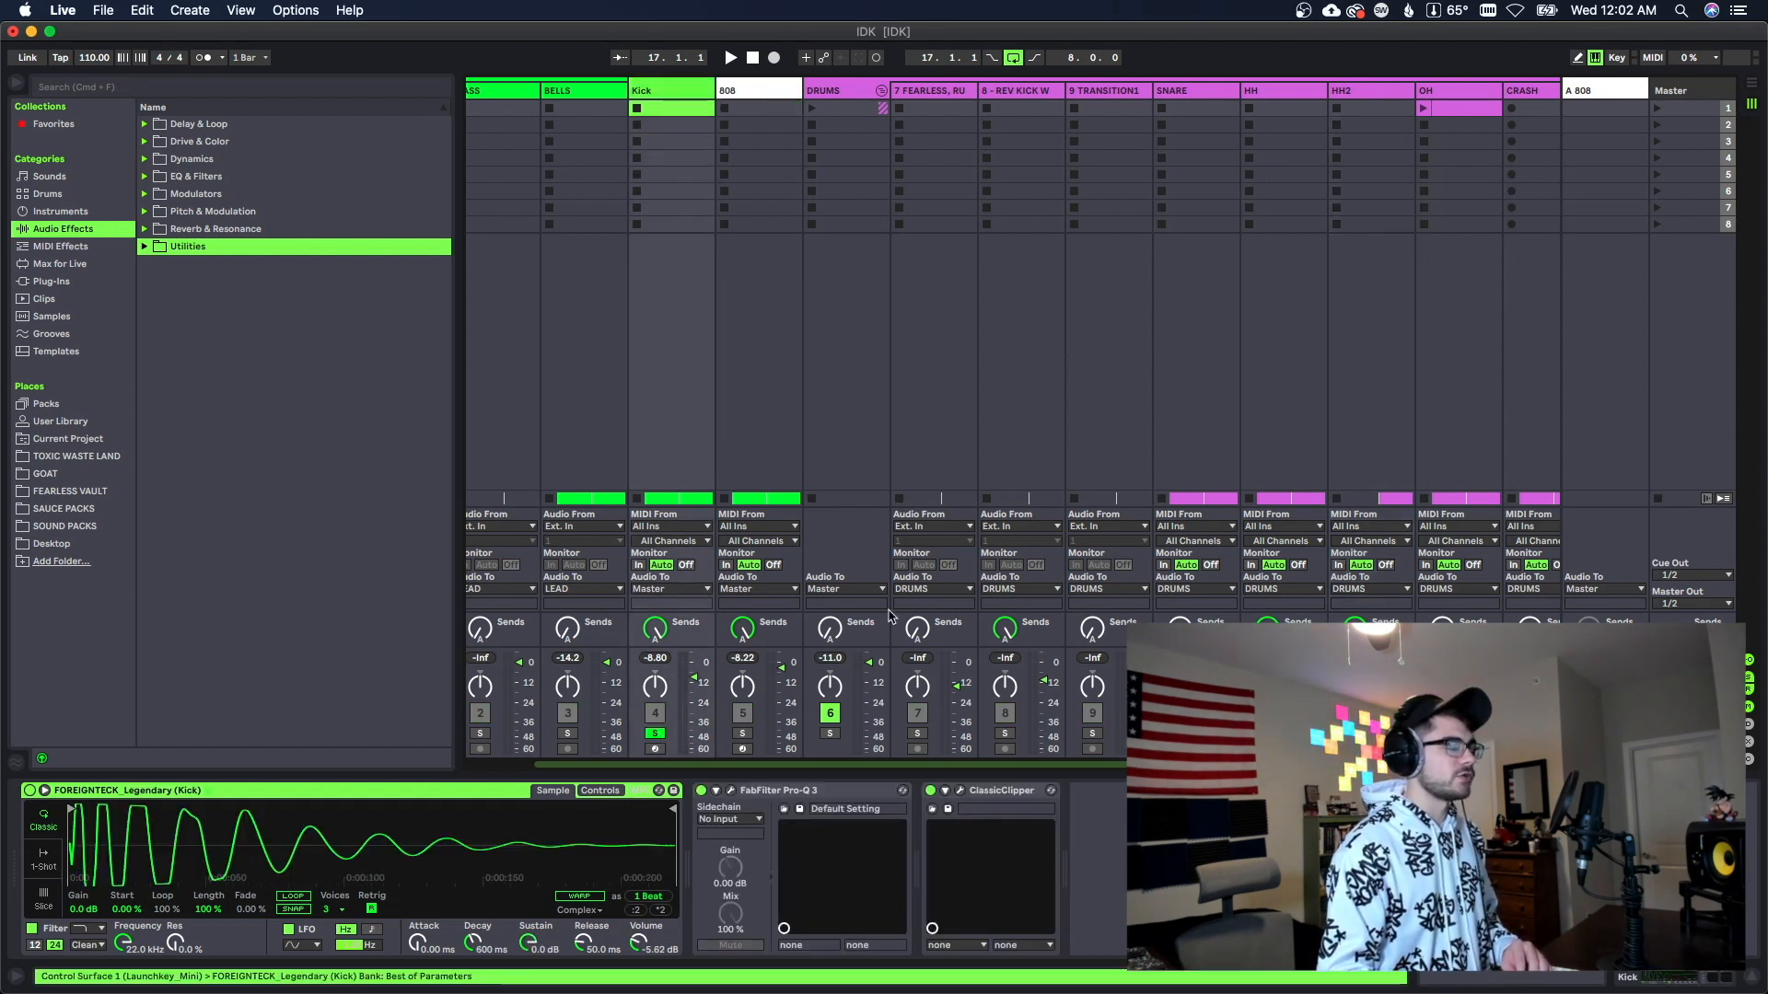
Step: Play the soloed kick and open the FabFilter Pro-Q 3 equalizer on its track
key("space")
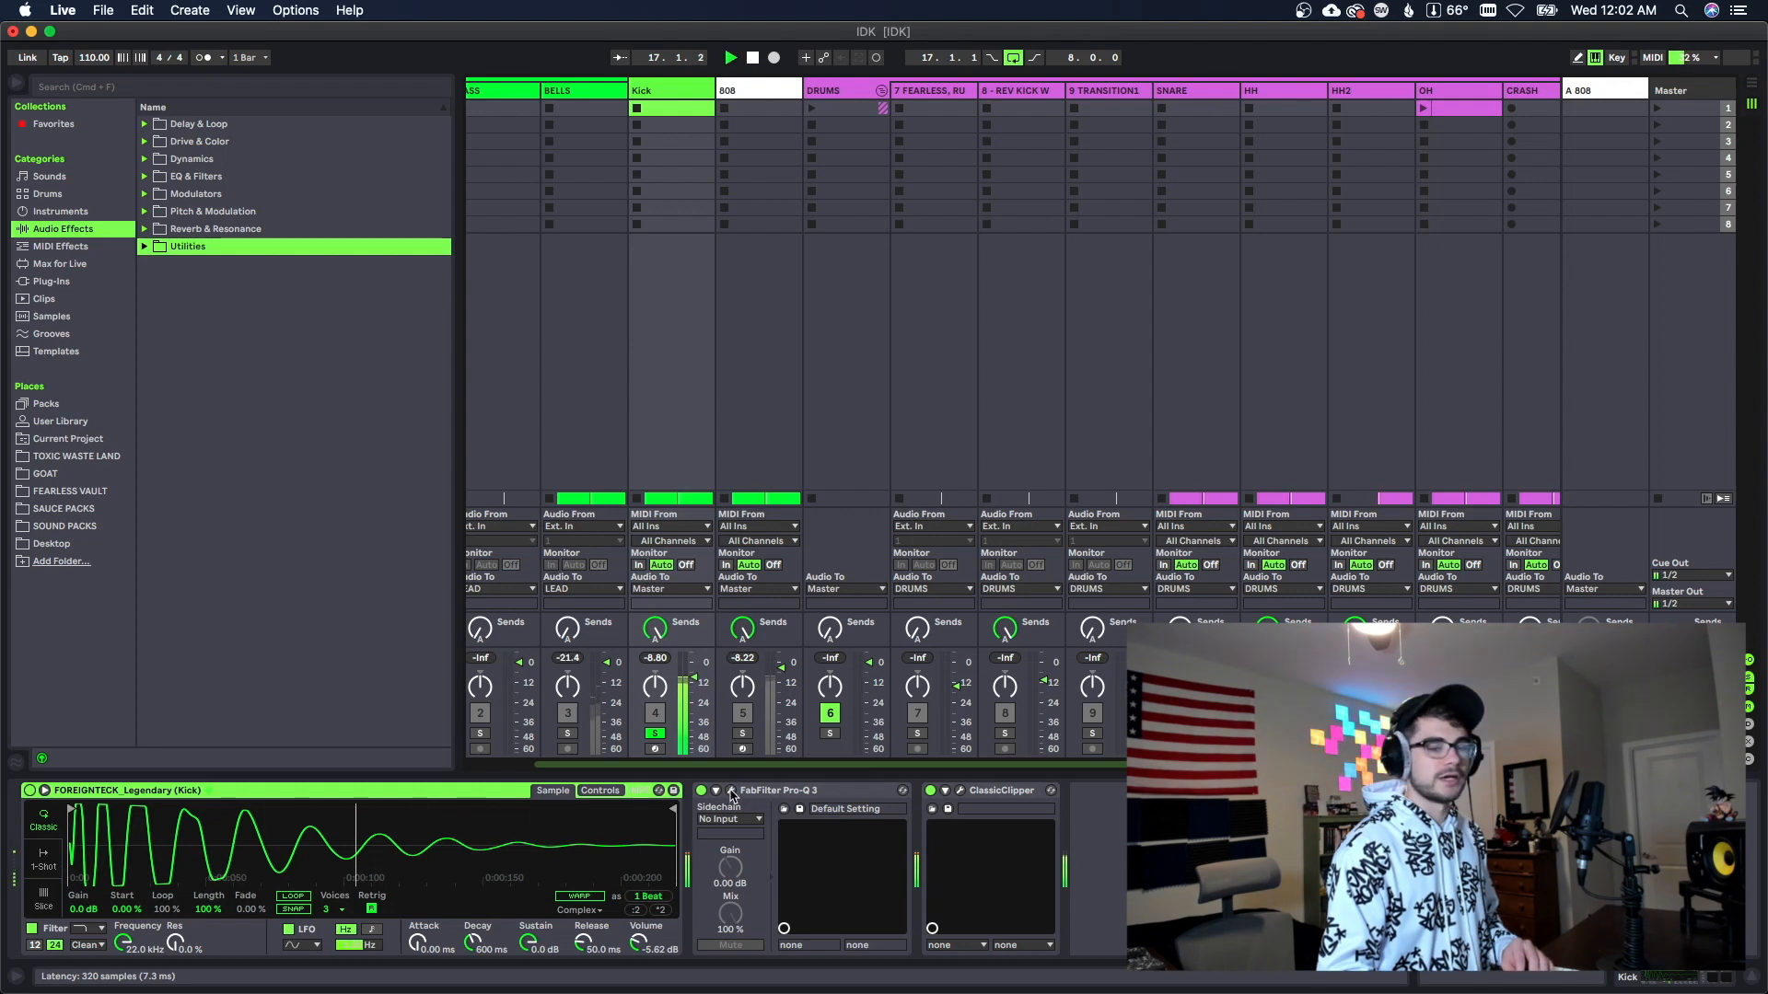
left_click(732, 791)
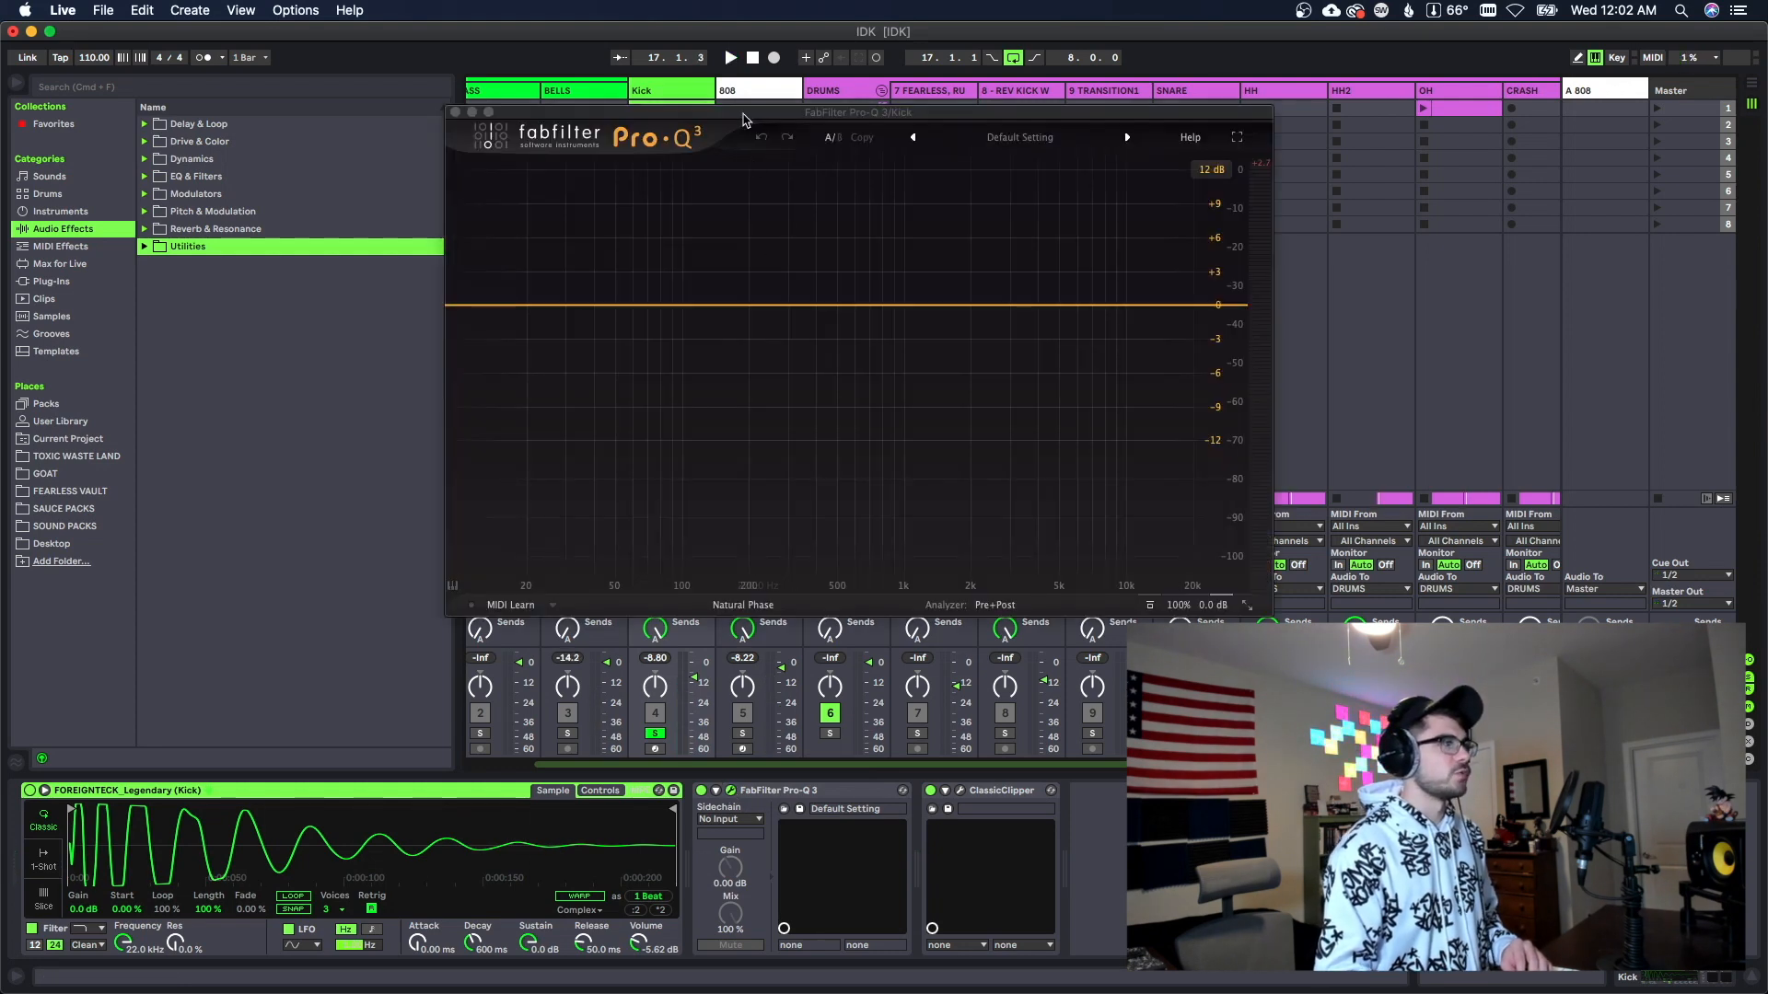
left_click_drag(744, 115, 748, 127)
key("space")
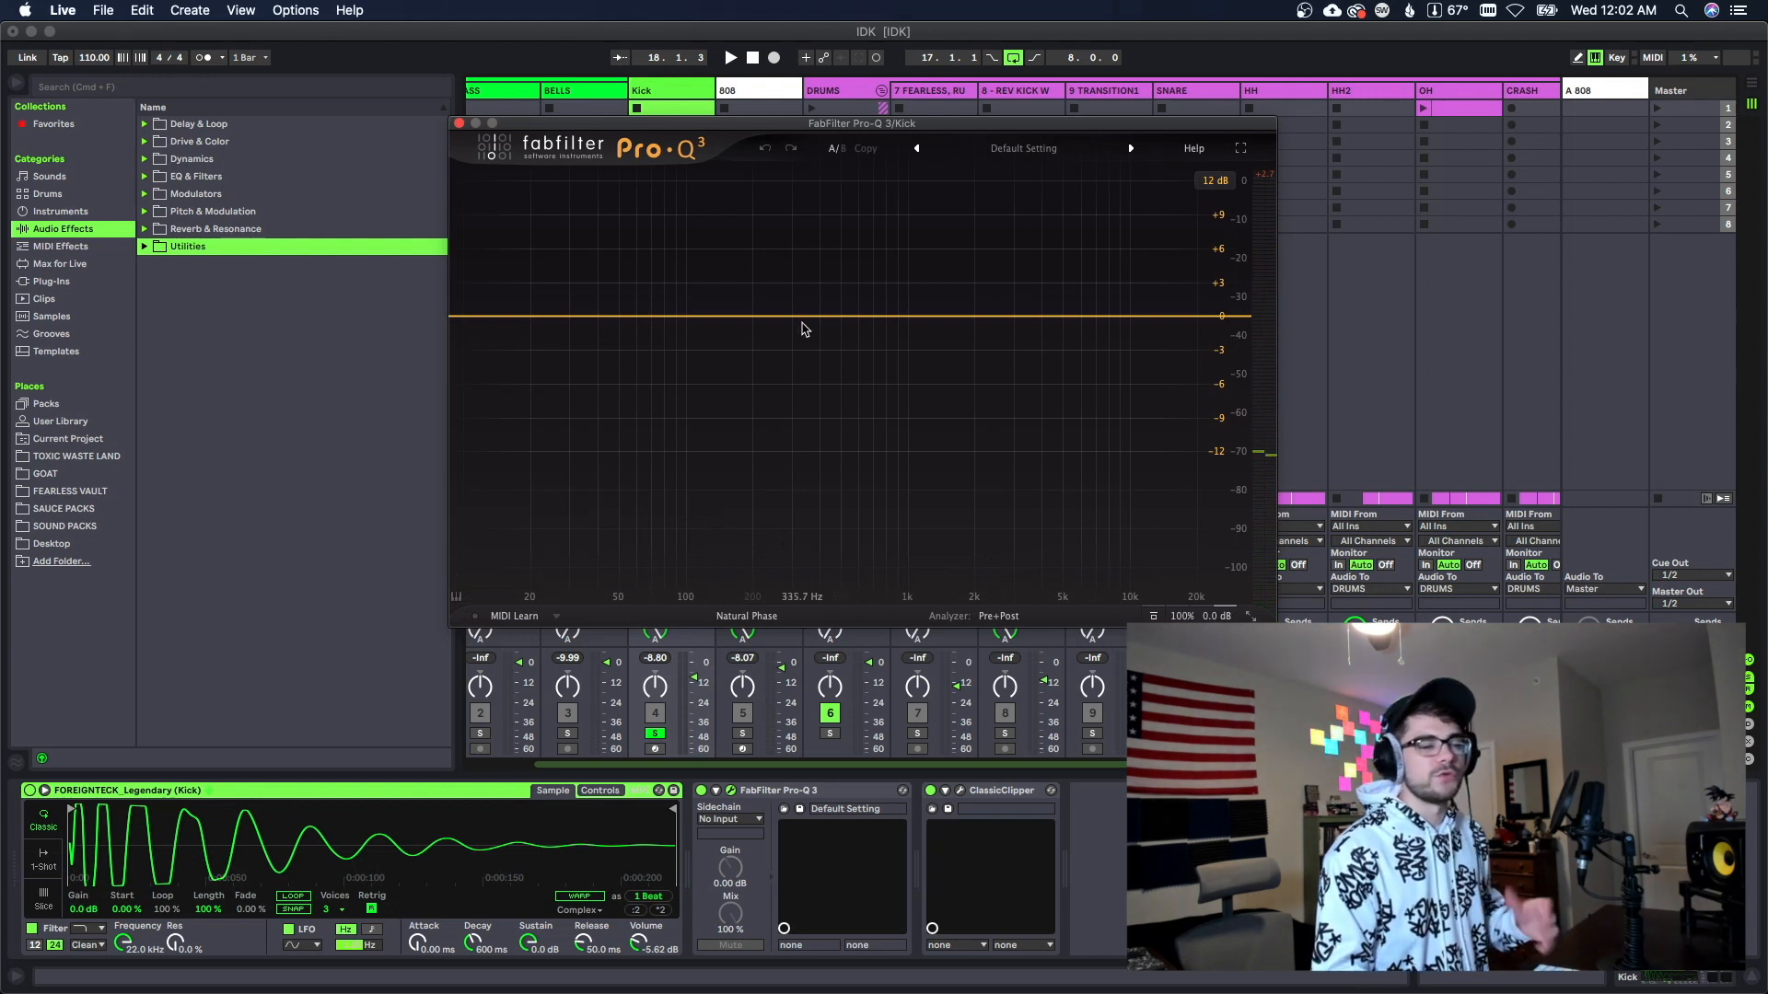
Step: Create a narrow bell band with Q 3.849, boost it about 22.8 dB around 448 Hz, and audition the kick
left_click_drag(811, 316, 815, 302)
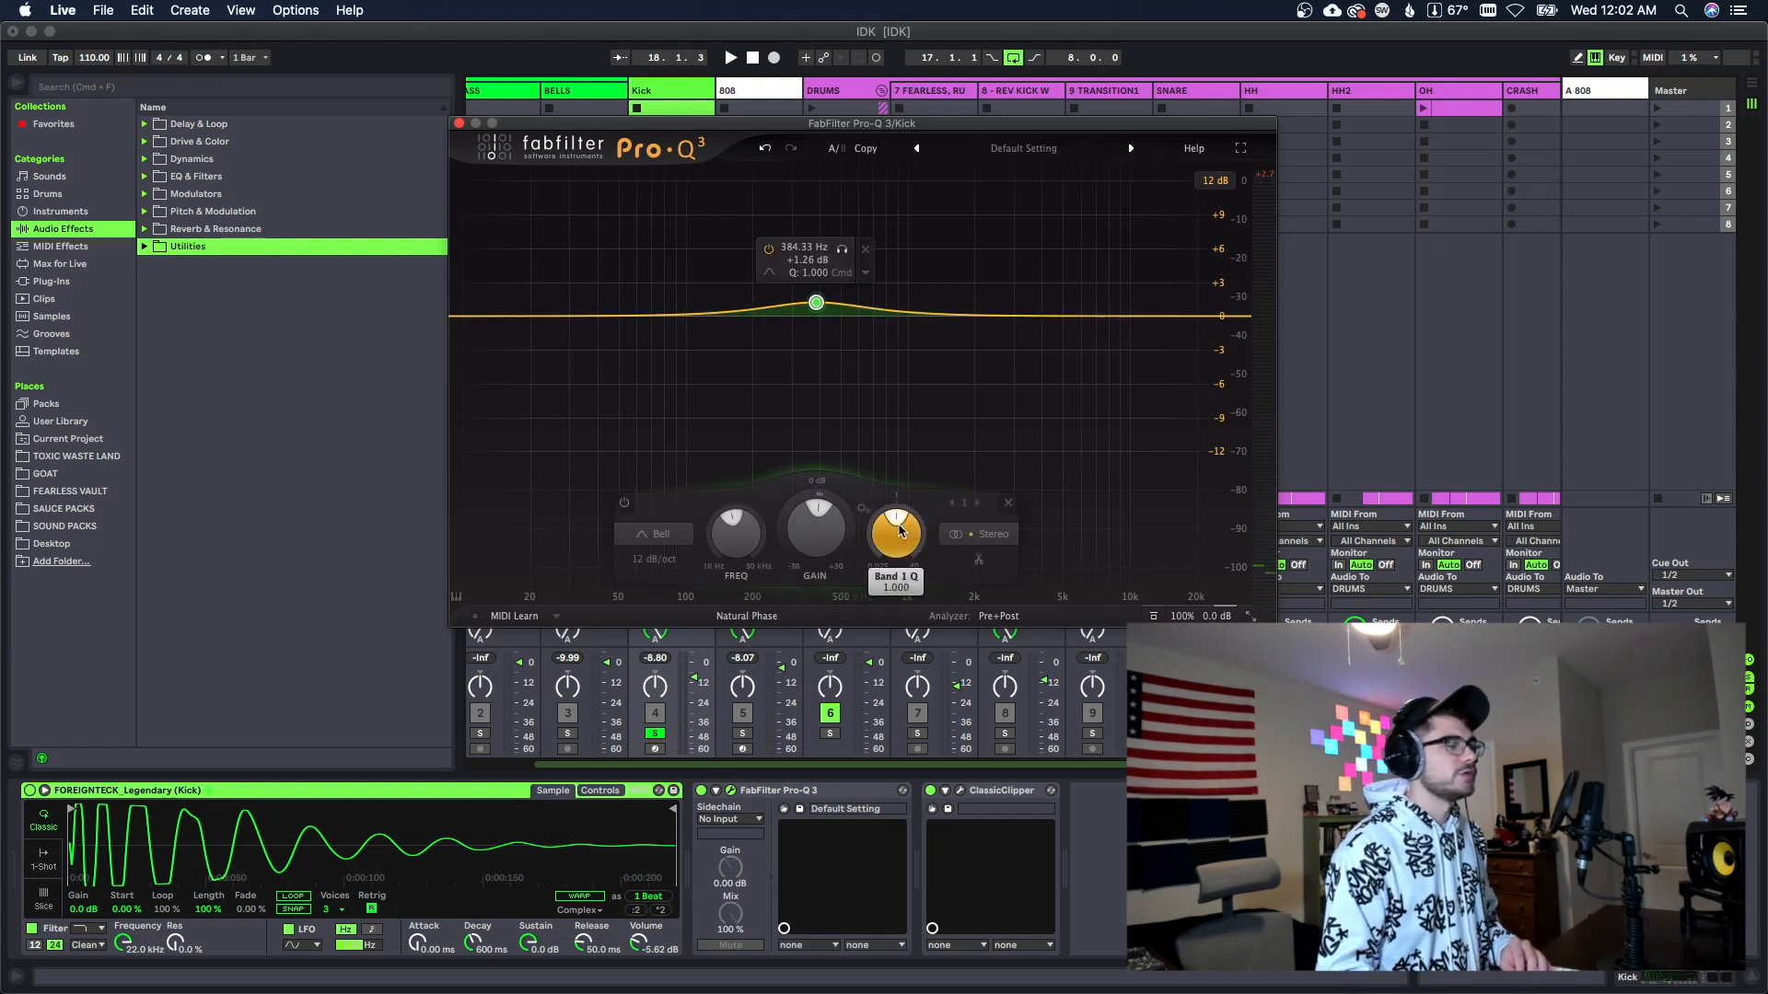
left_click_drag(900, 531, 901, 511)
left_click_drag(817, 303, 822, 257)
mouse_move(898, 531)
left_mouse_down()
mouse_move(898, 516)
mouse_move(895, 540)
left_mouse_up()
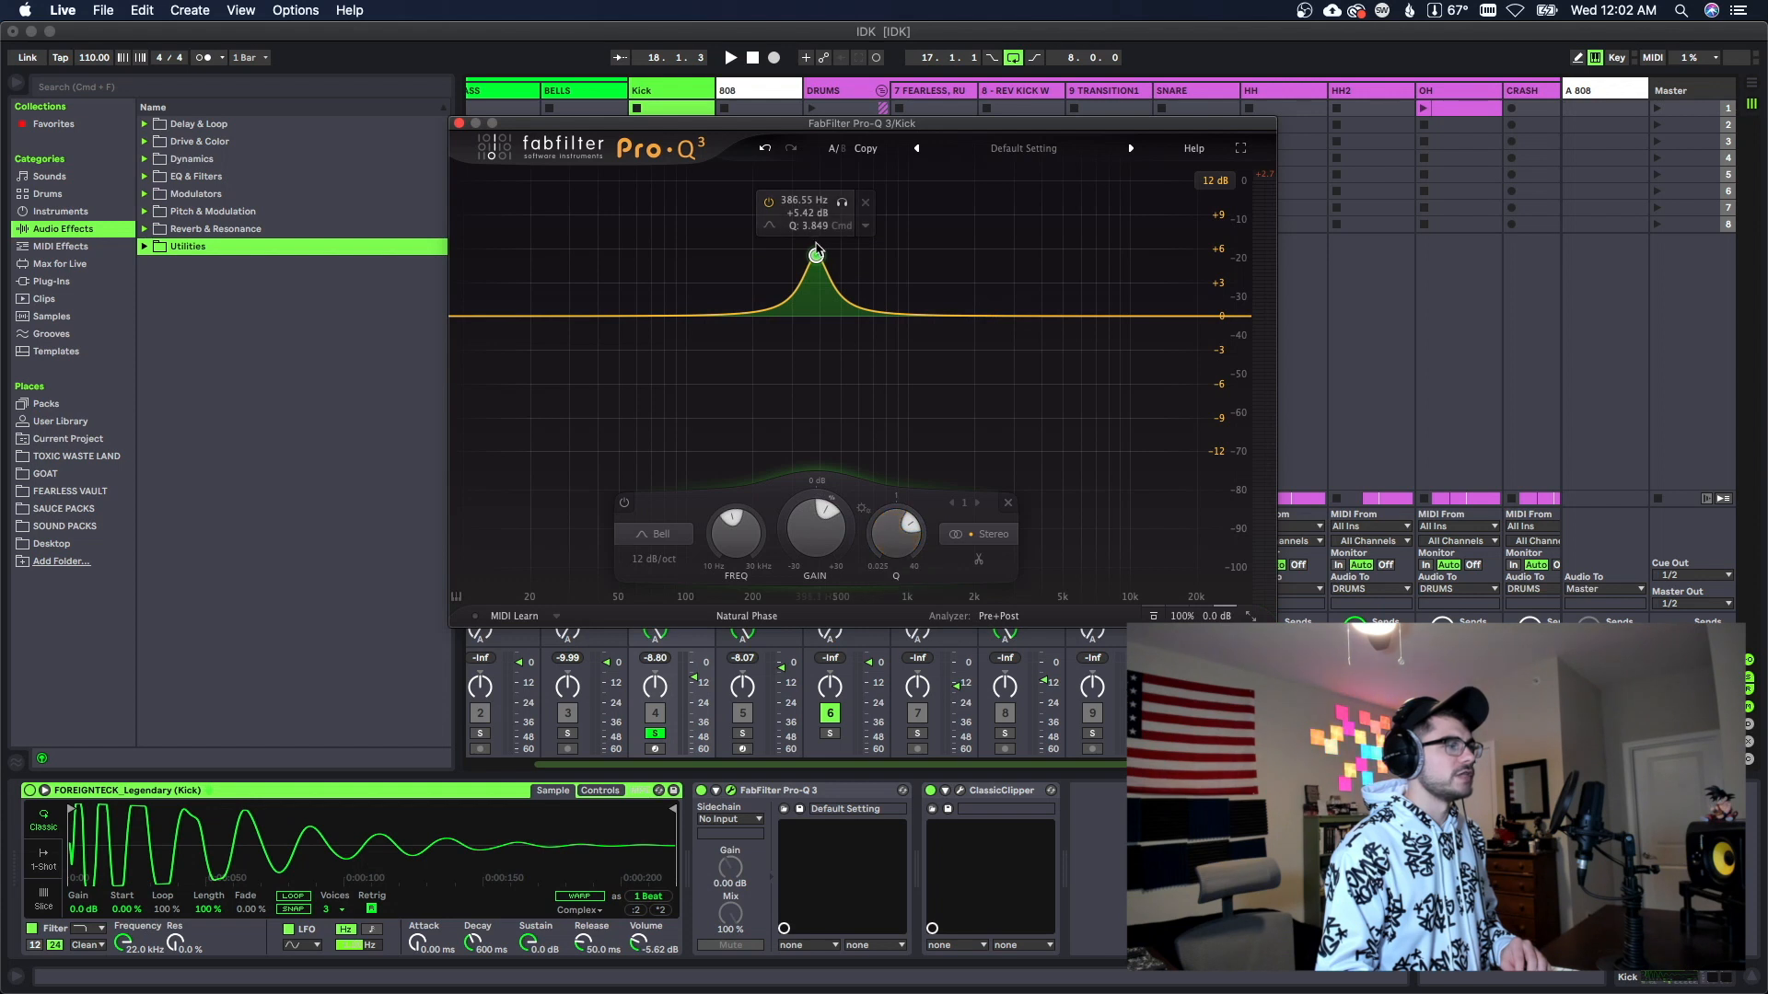
left_click_drag(816, 255, 831, 214)
key("space")
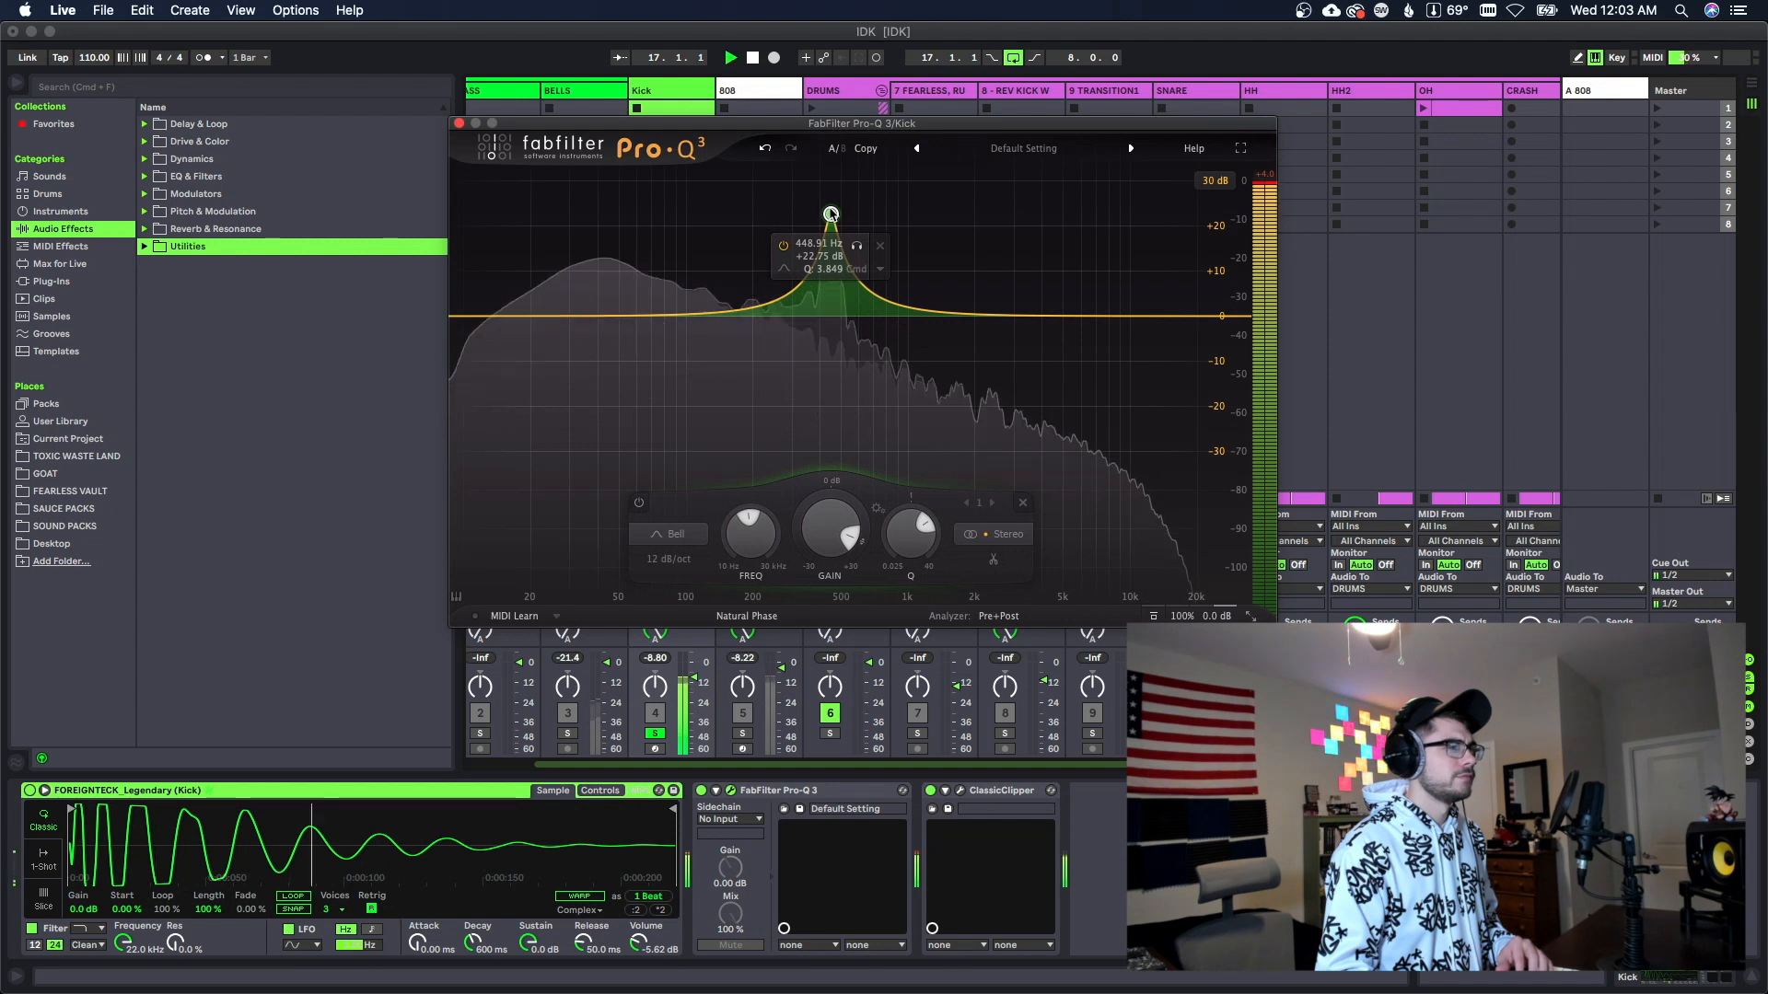
key("space")
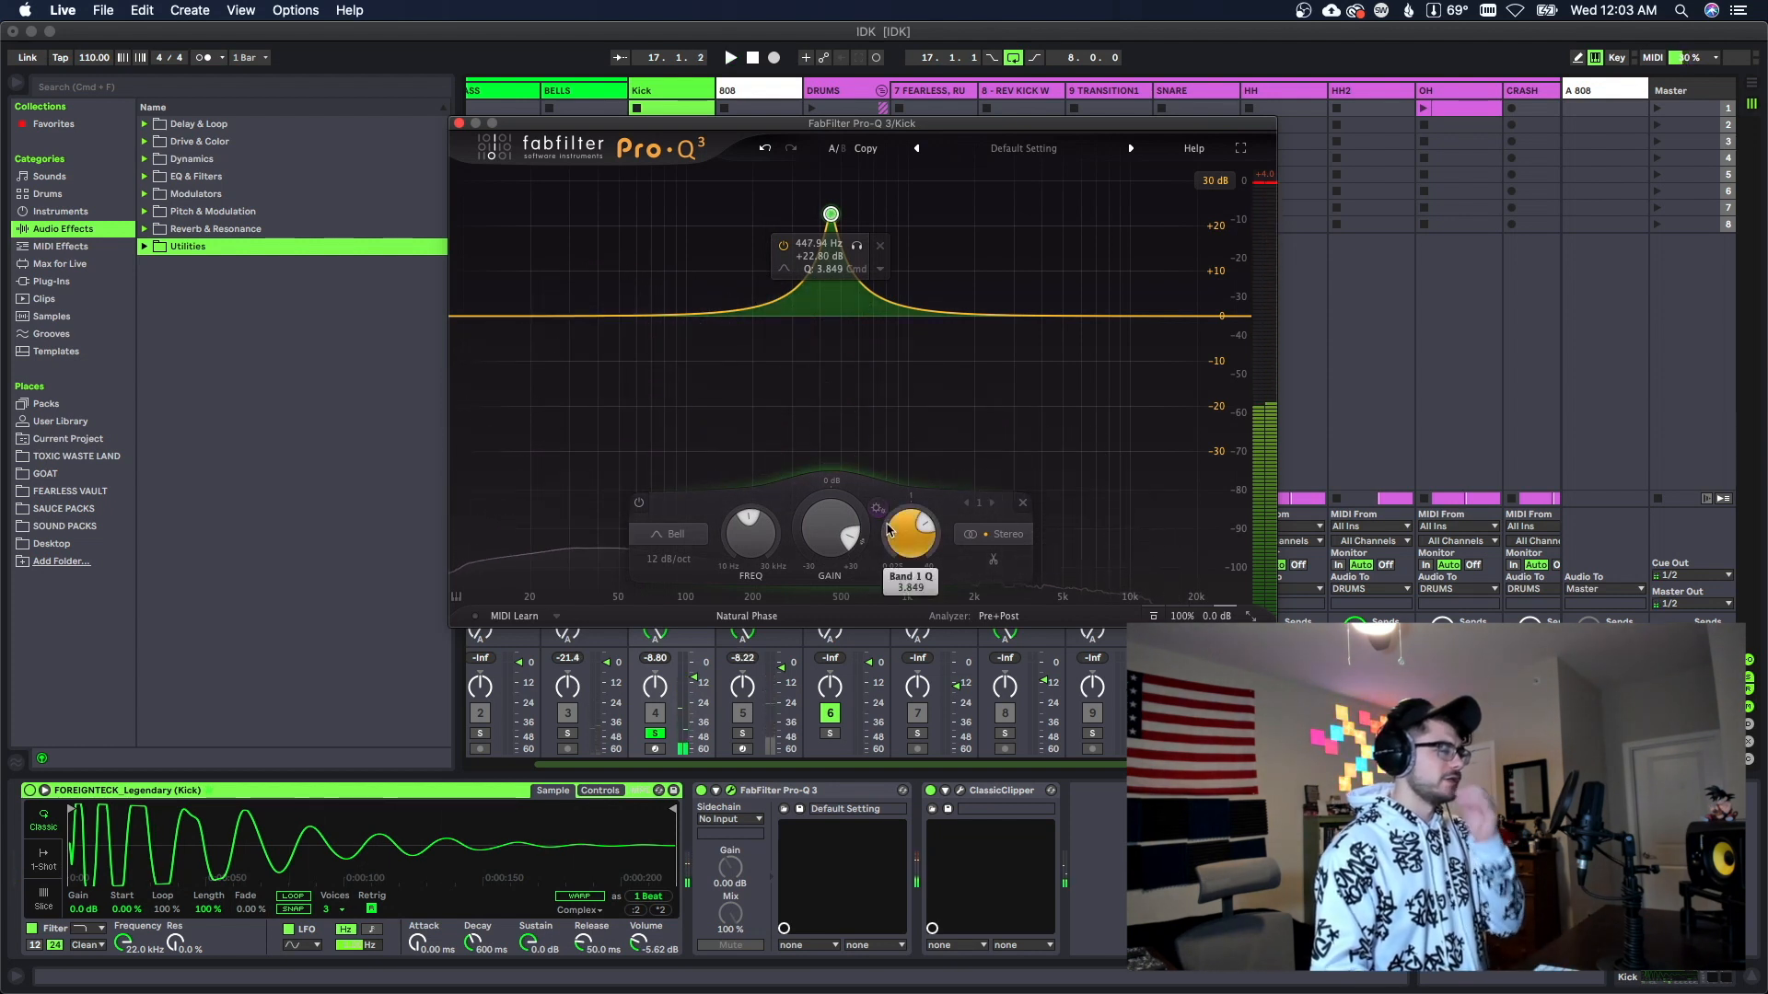
Step: Turn the 448 Hz band into a cut of about 4 dB, audition the kick, and close the equalizer window
scroll(838, 541, "down", 10)
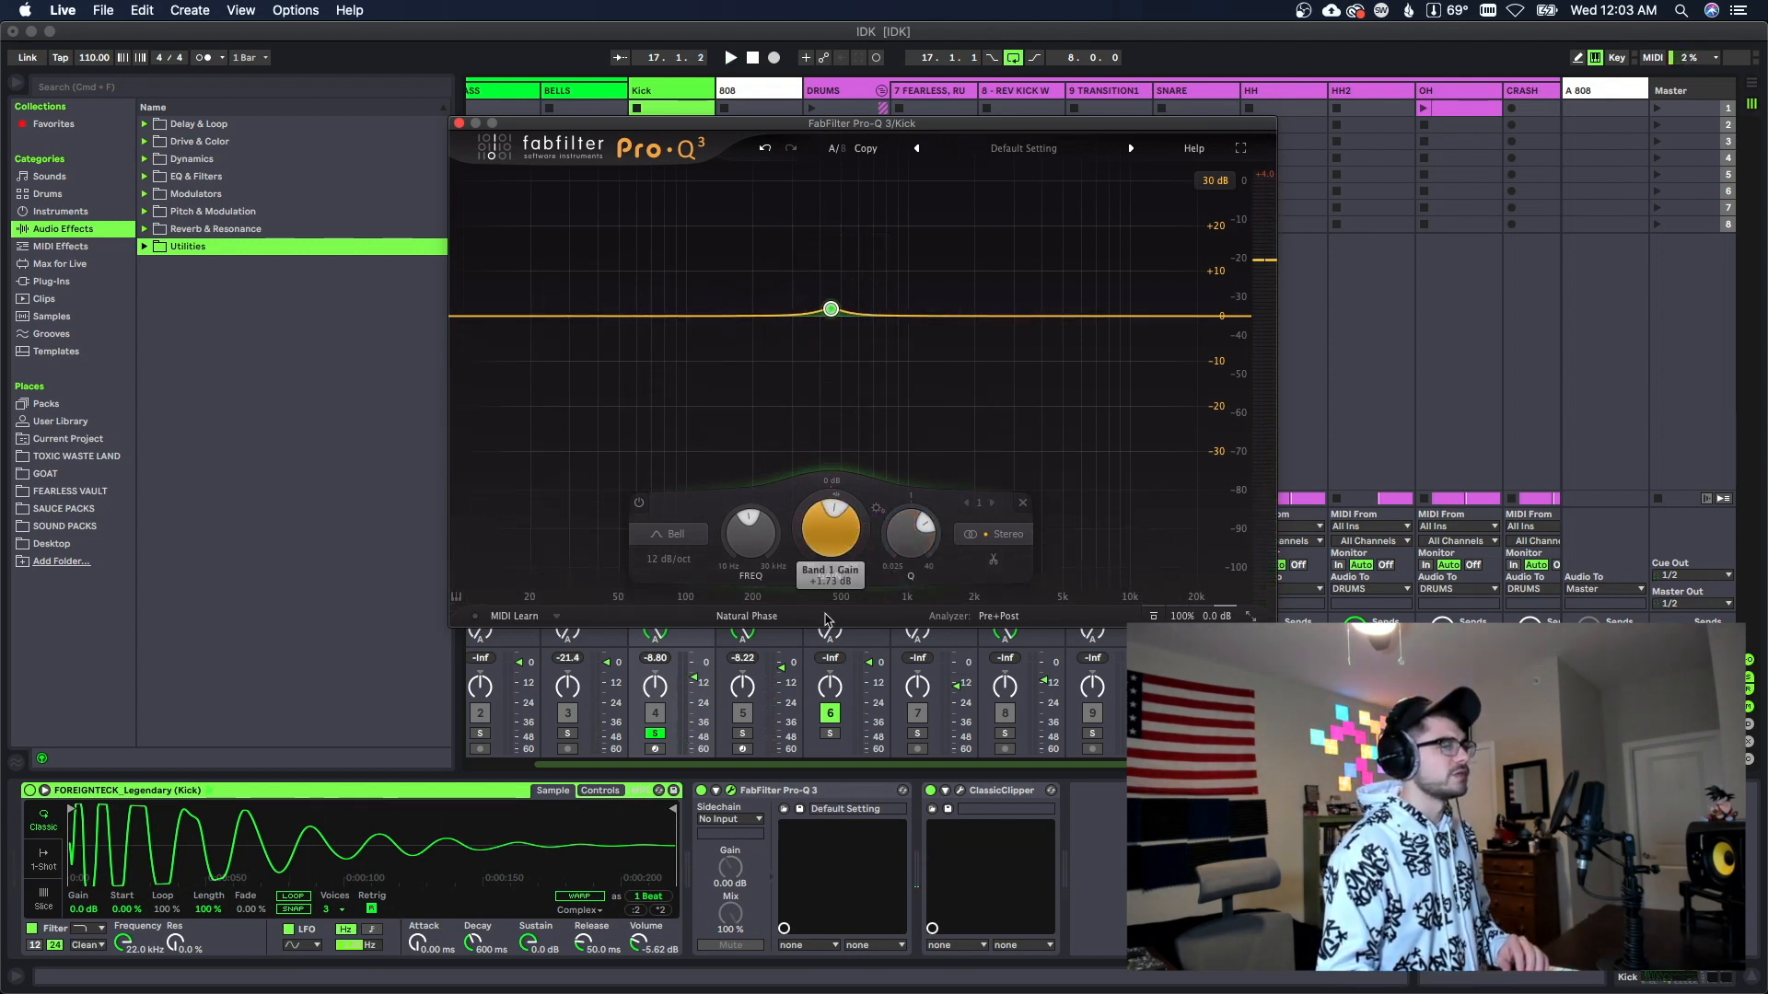
scroll(823, 545, "down", 1)
scroll(823, 525, "down", 3)
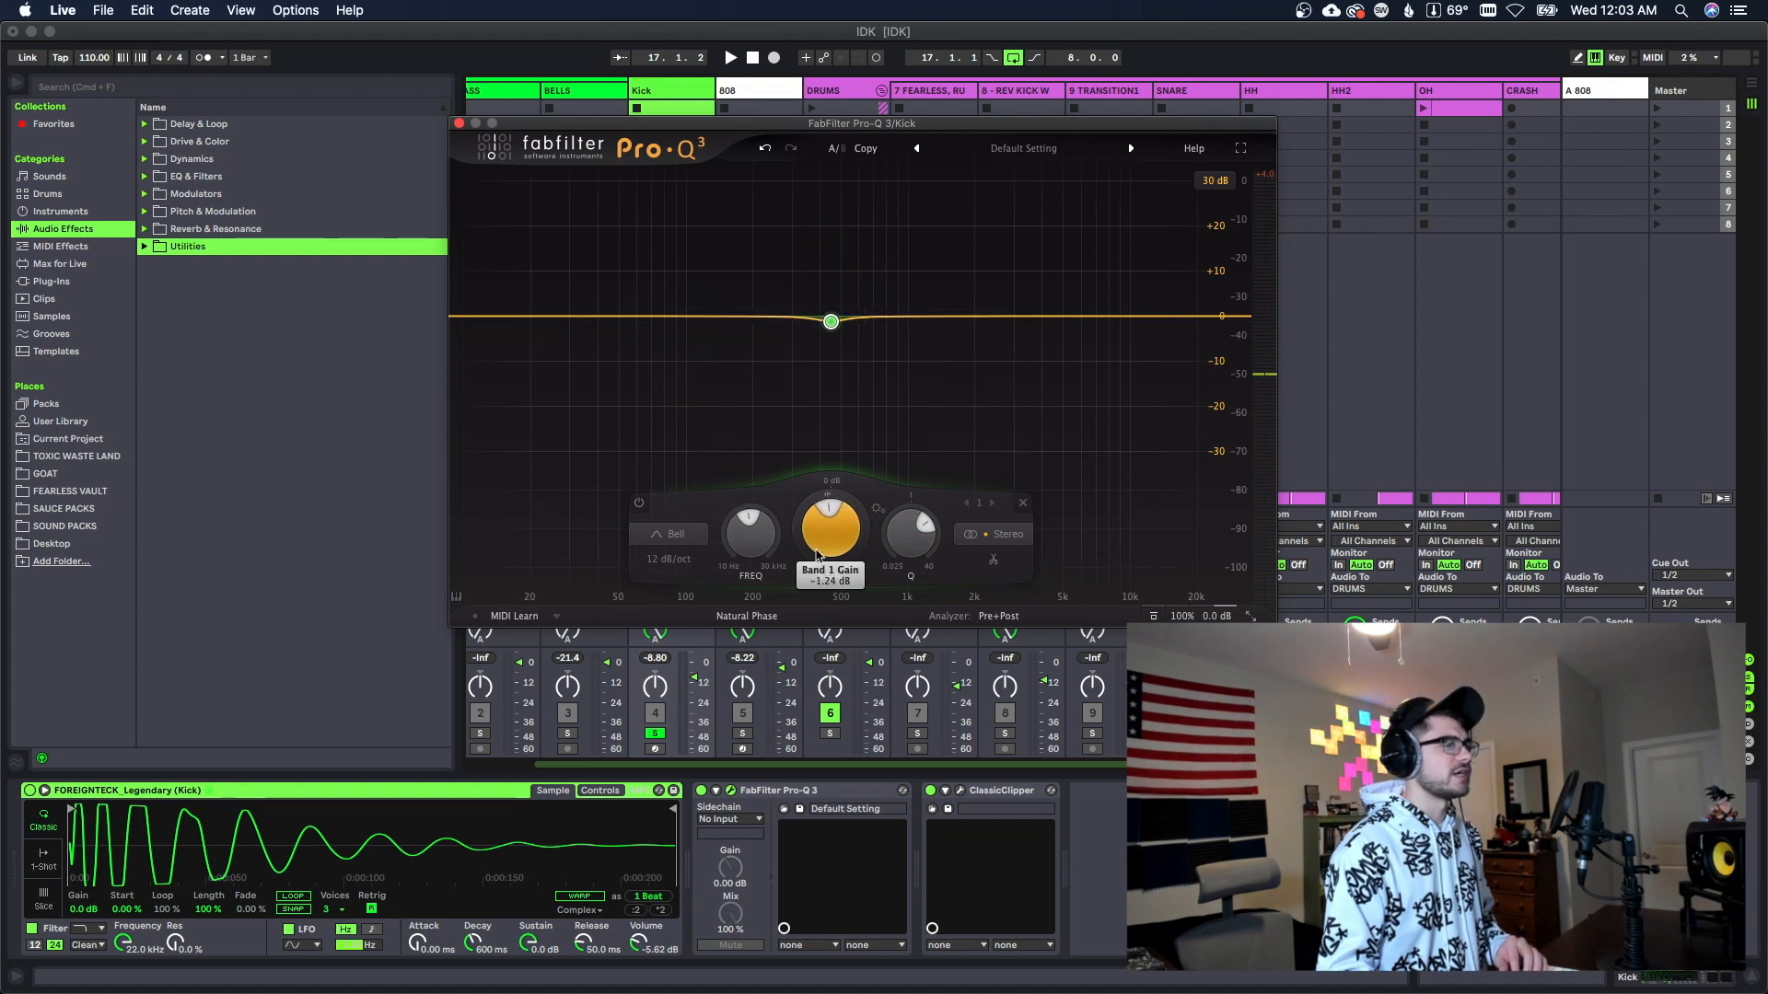
scroll(822, 531, "up", 1)
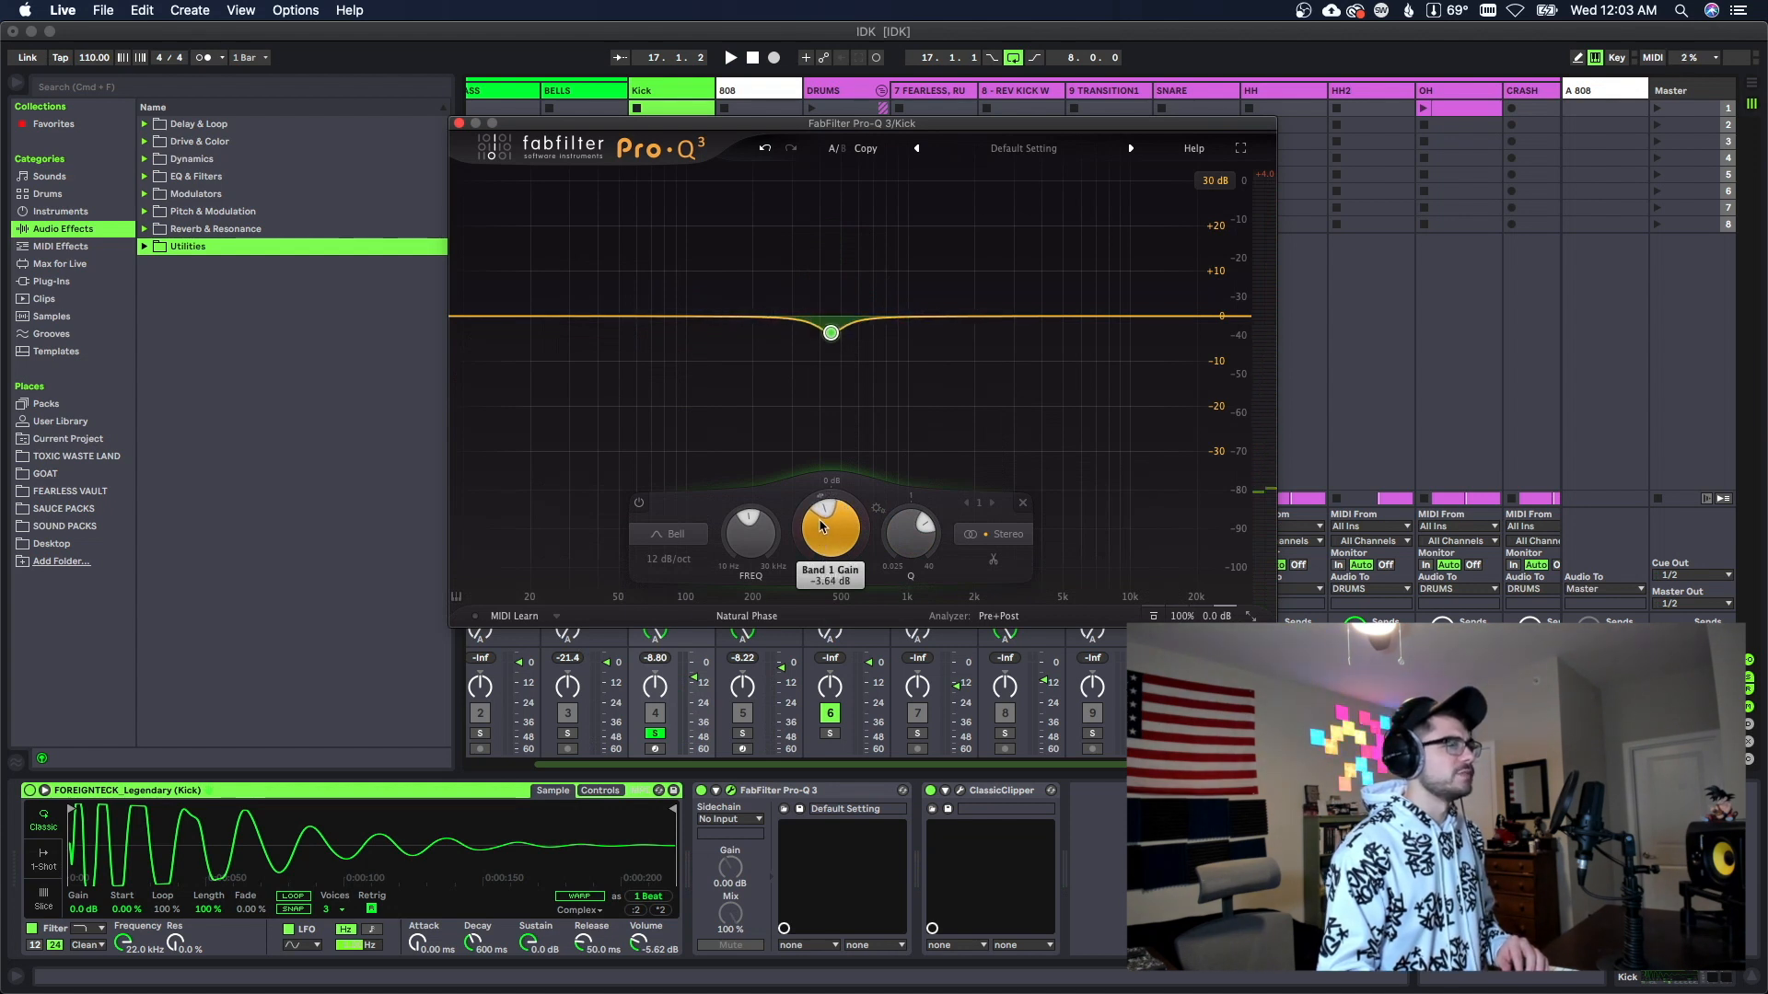
scroll(823, 530, "down", 1)
key("space")
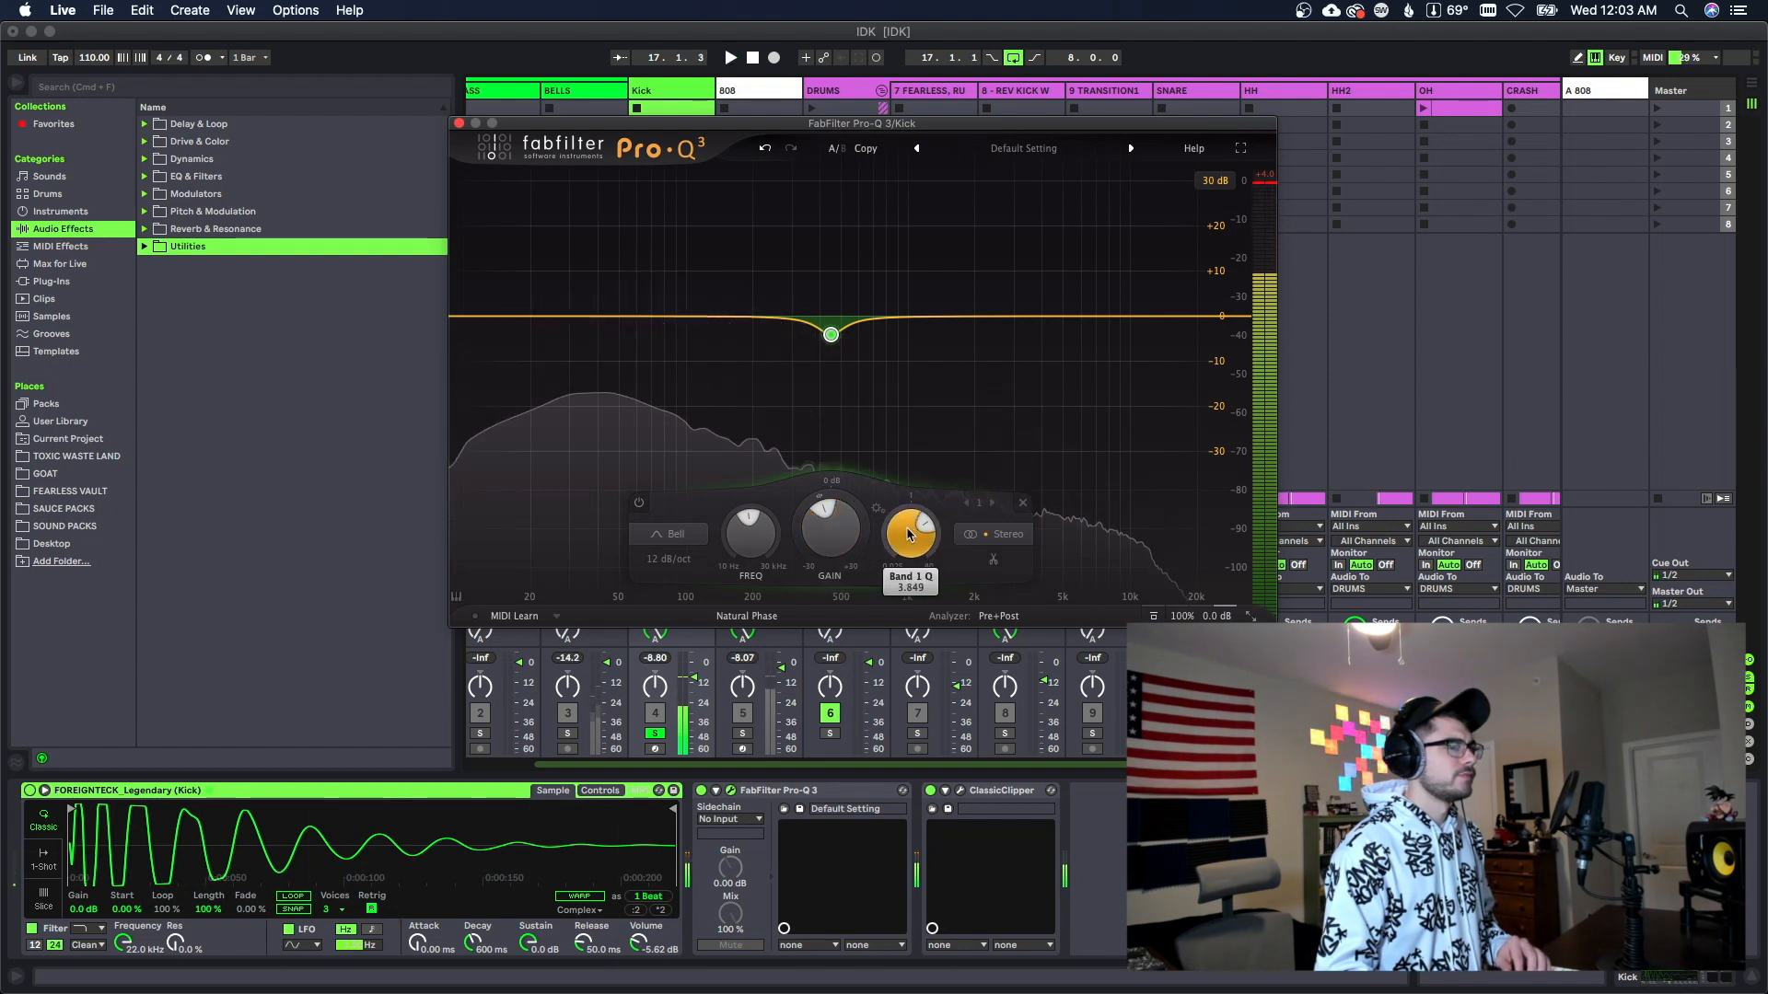
mouse_move(800, 377)
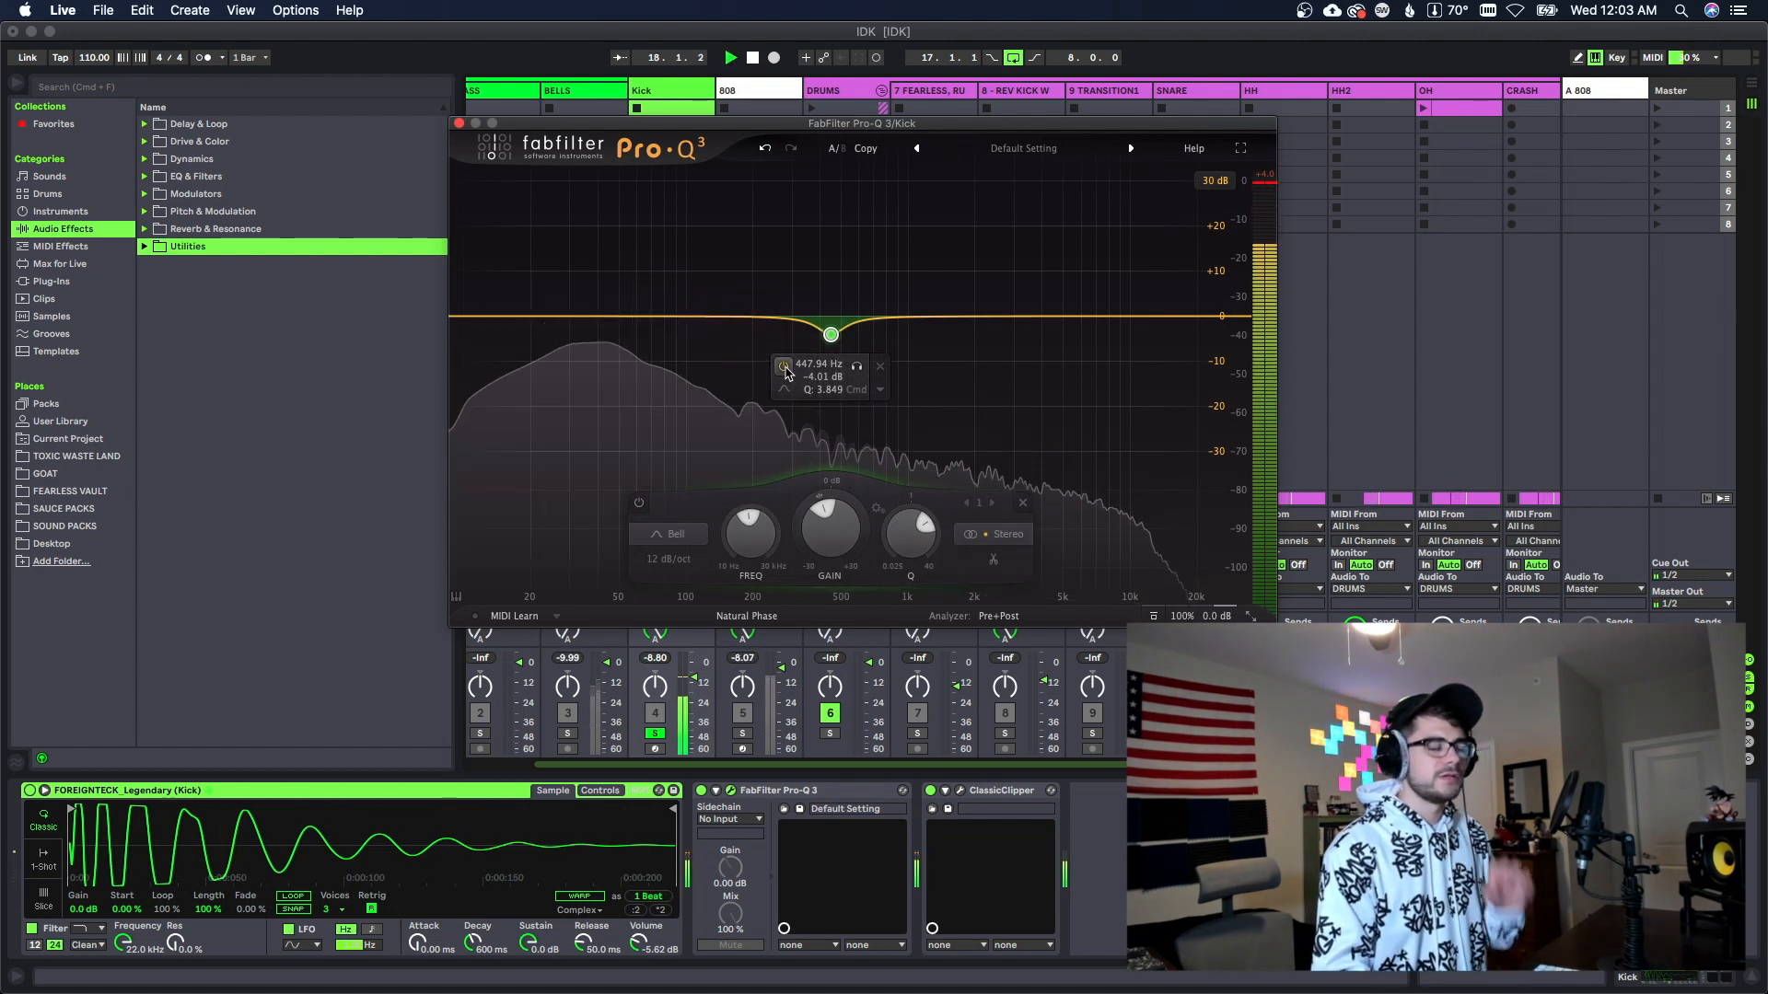
key("space")
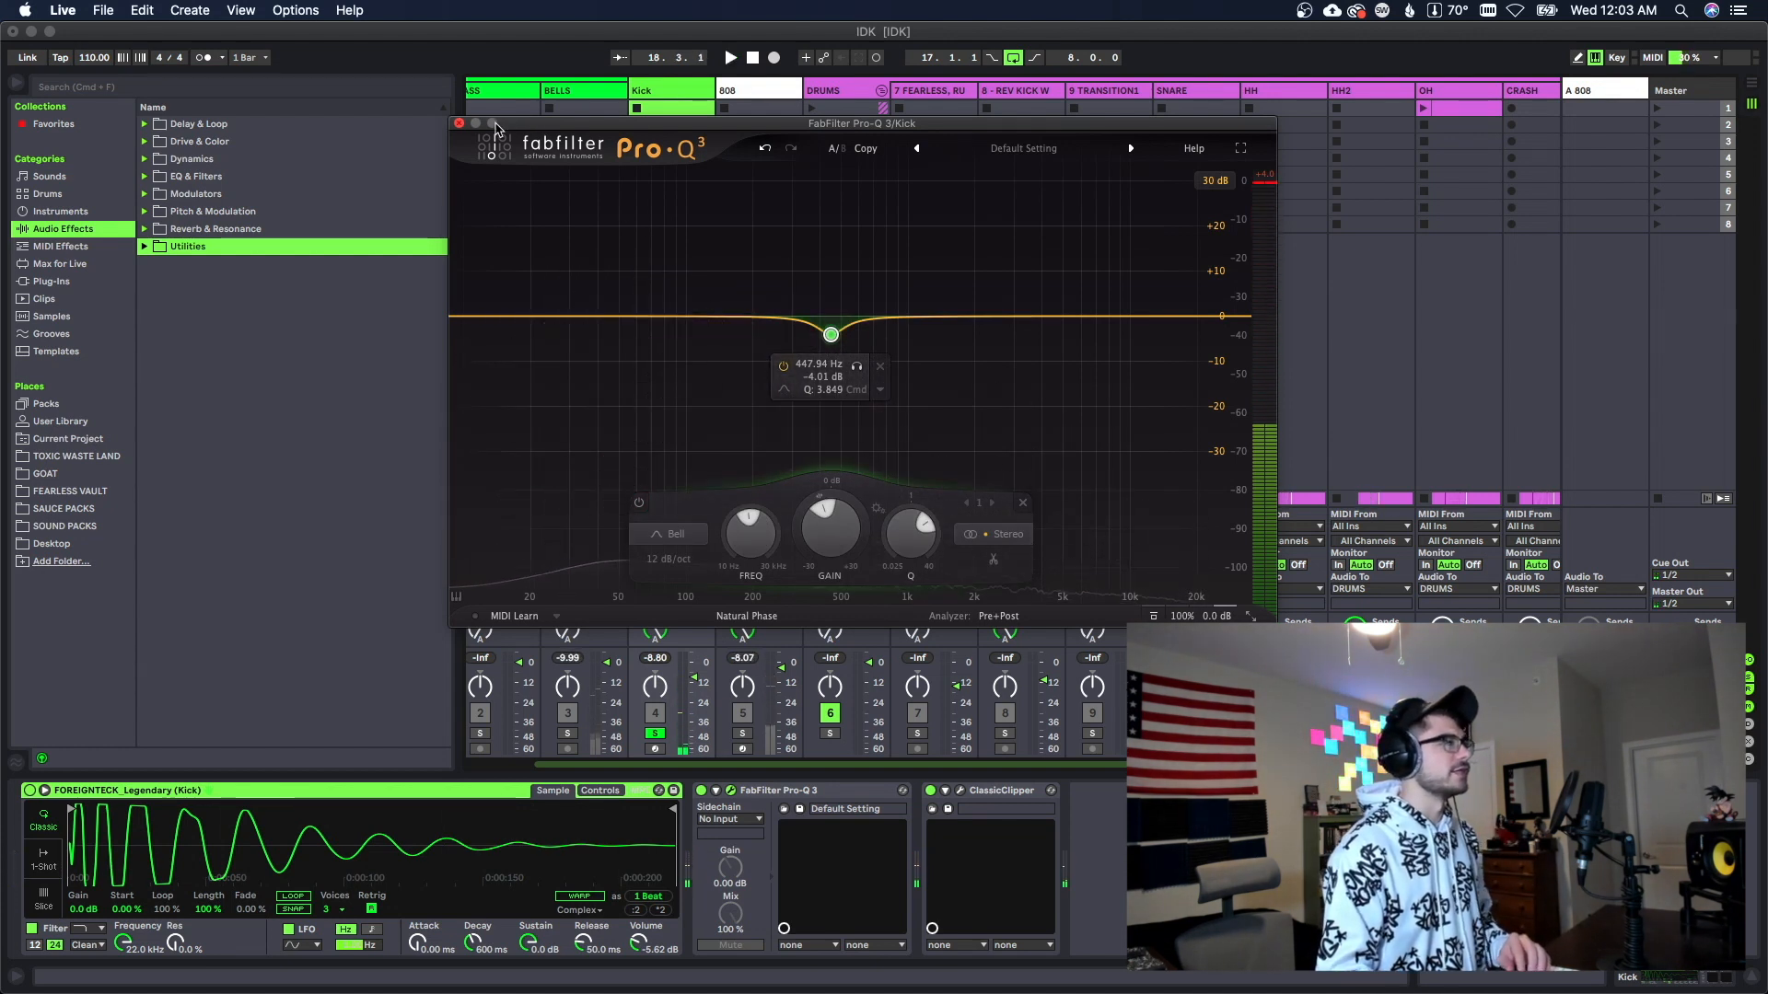
left_click(458, 122)
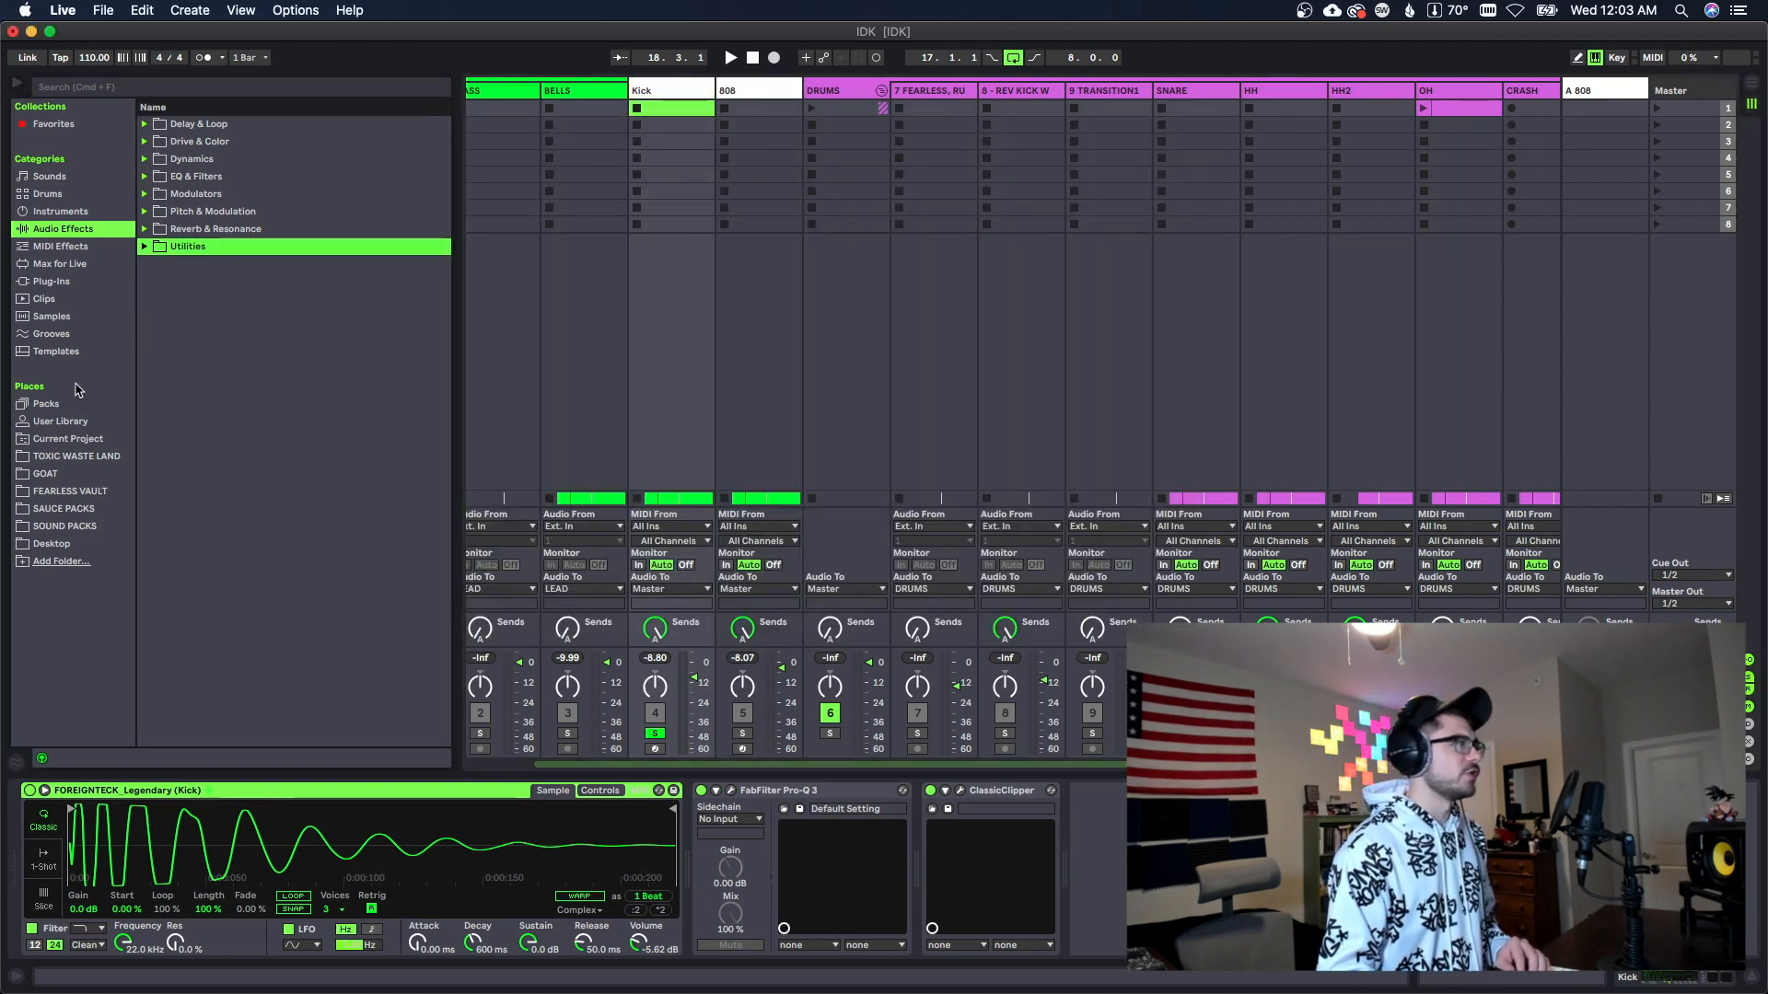
Step: Add the Waves F6-RTA Mono plug-in to the Kick track after Pro-Q 3
left_click(61, 282)
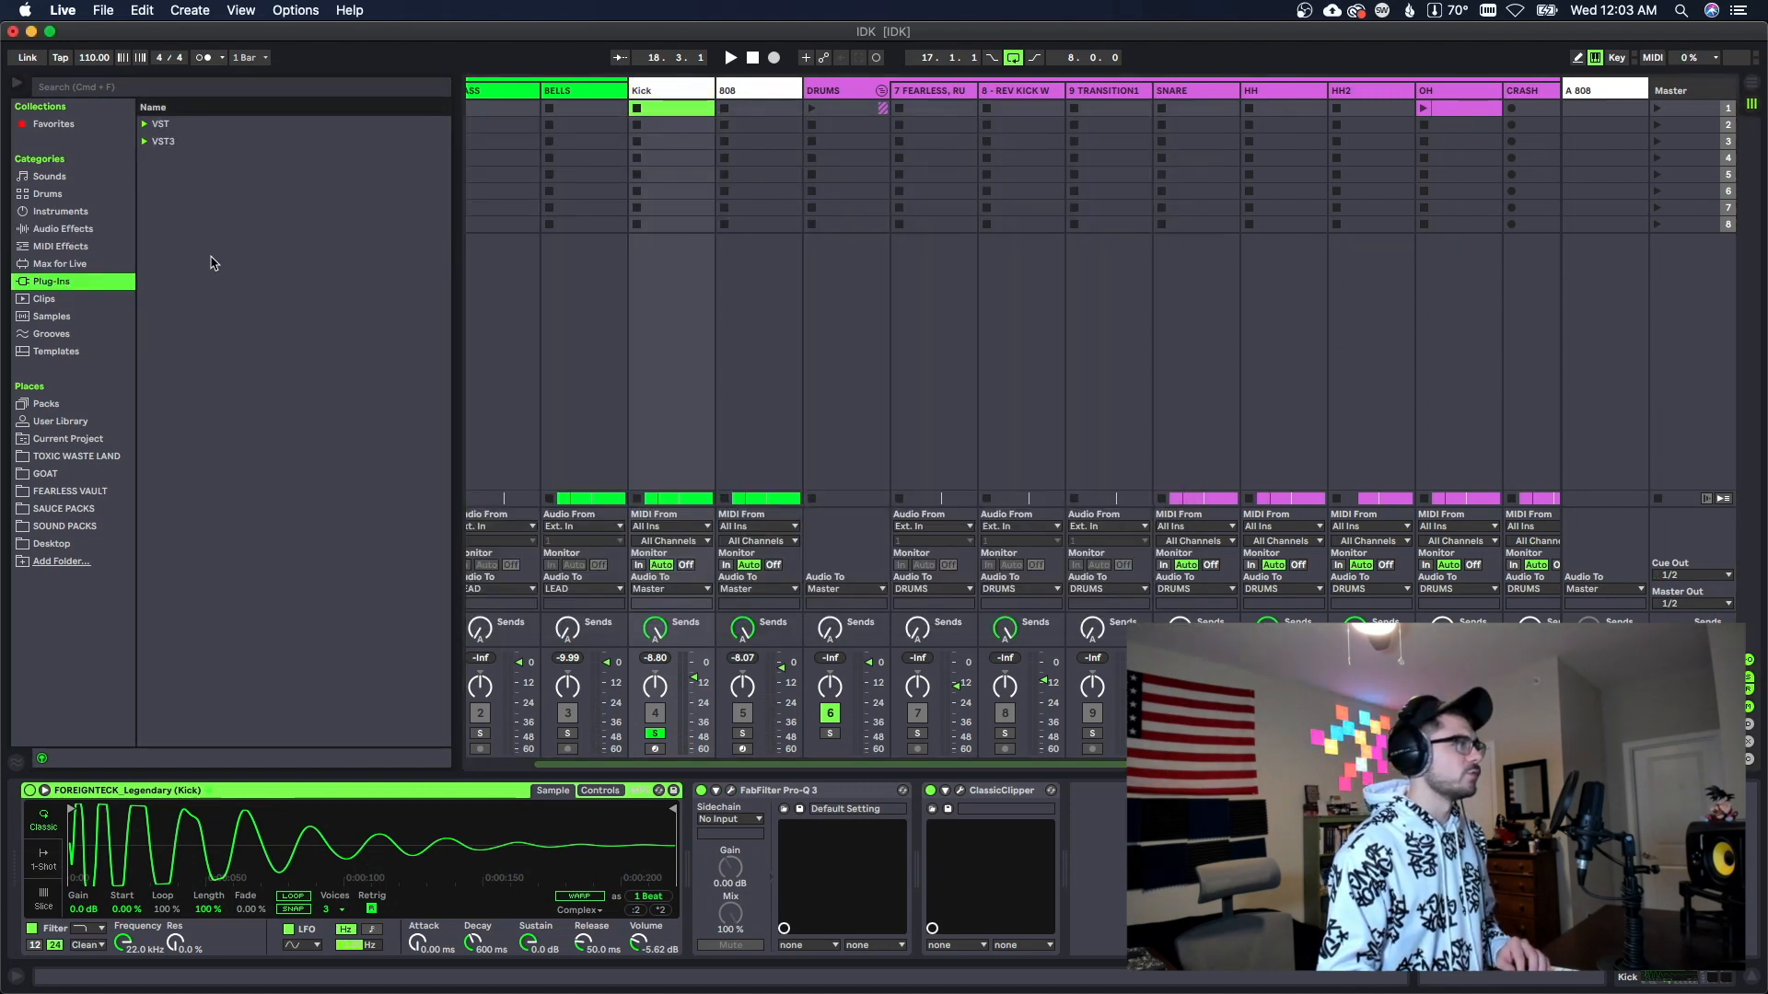
left_click(145, 125)
double_click(221, 438)
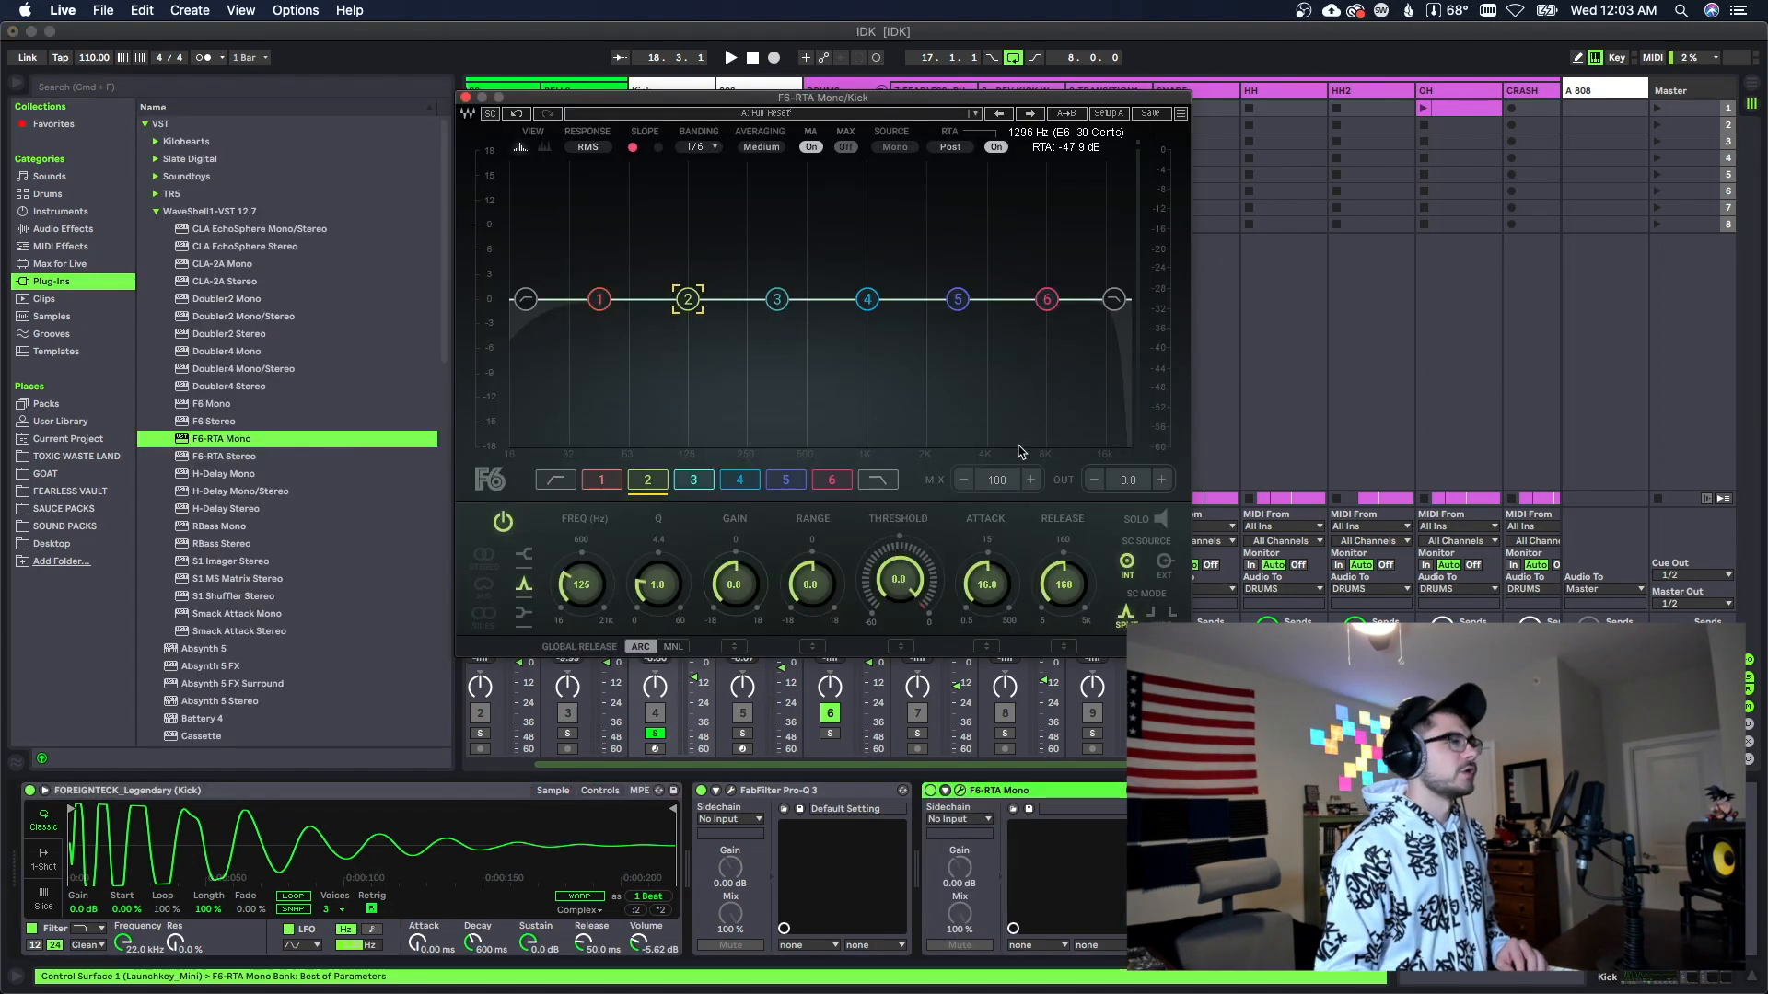
Step: Audition F6 bands in solo during playback, boosting band 2 by 2.7 dB at 95 Hz and band 3 by about 8 dB at 203 Hz
left_click(1160, 519)
mouse_move(688, 300)
left_mouse_down()
mouse_move(670, 249)
mouse_move(664, 276)
left_mouse_up()
key("space")
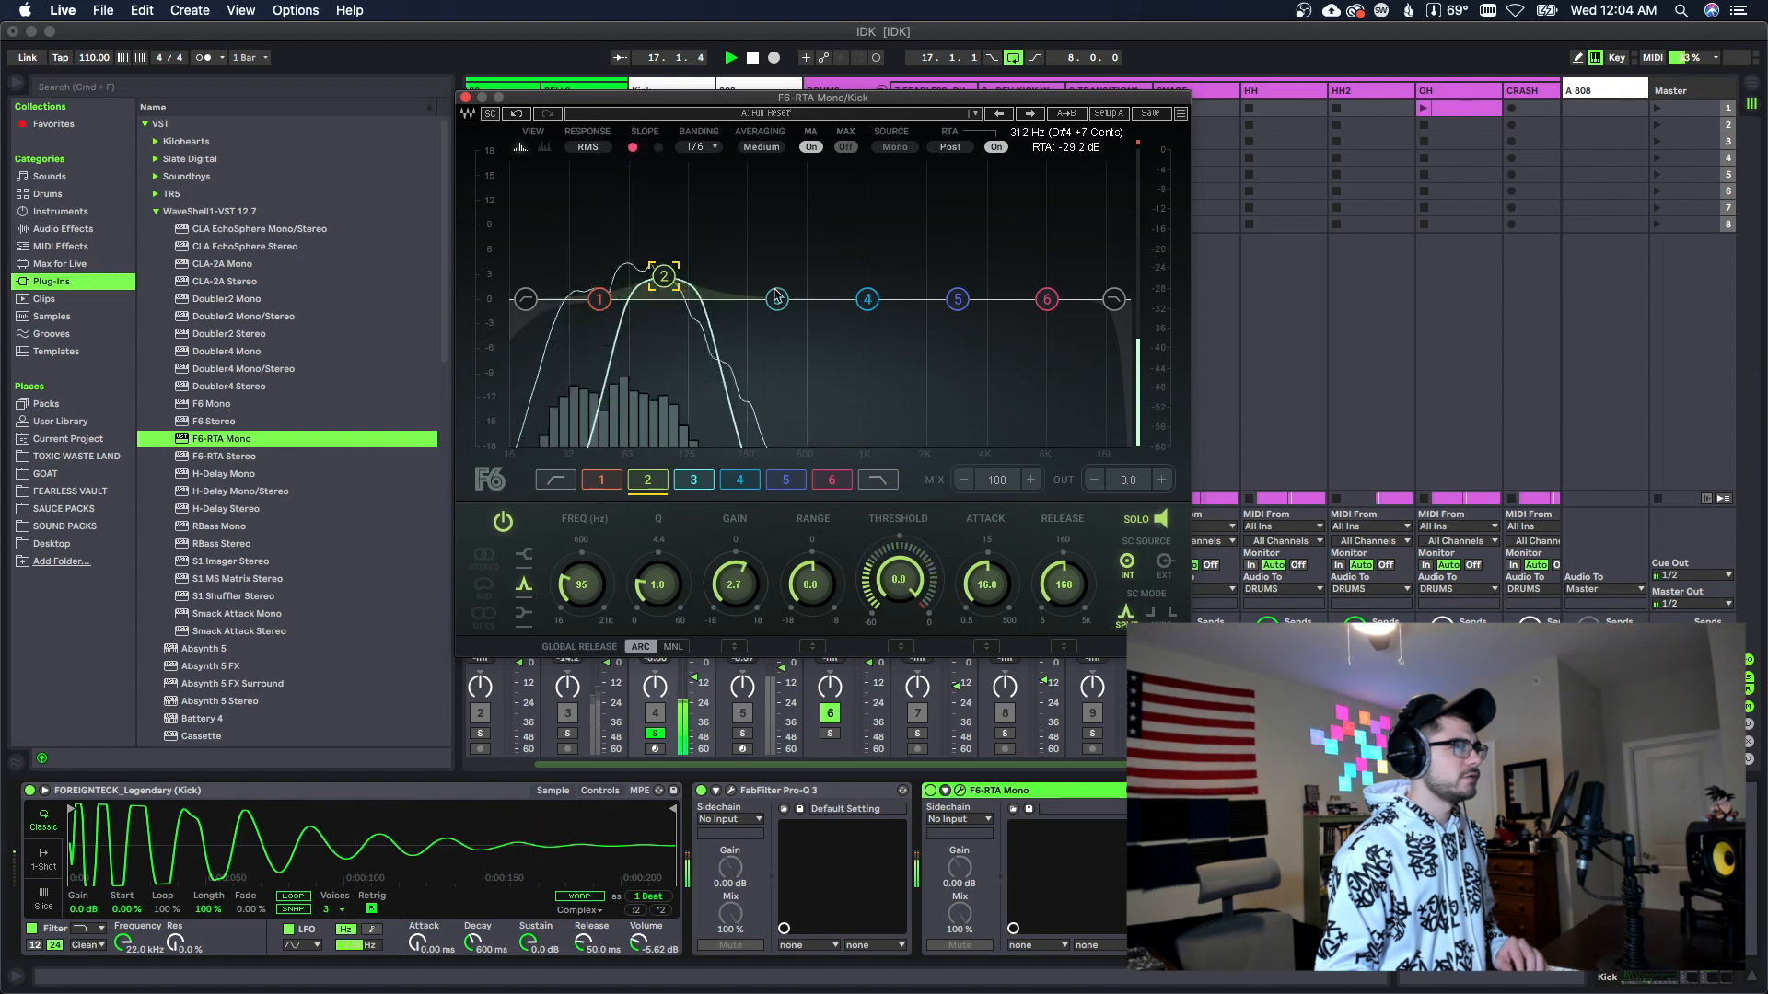
left_click(776, 296)
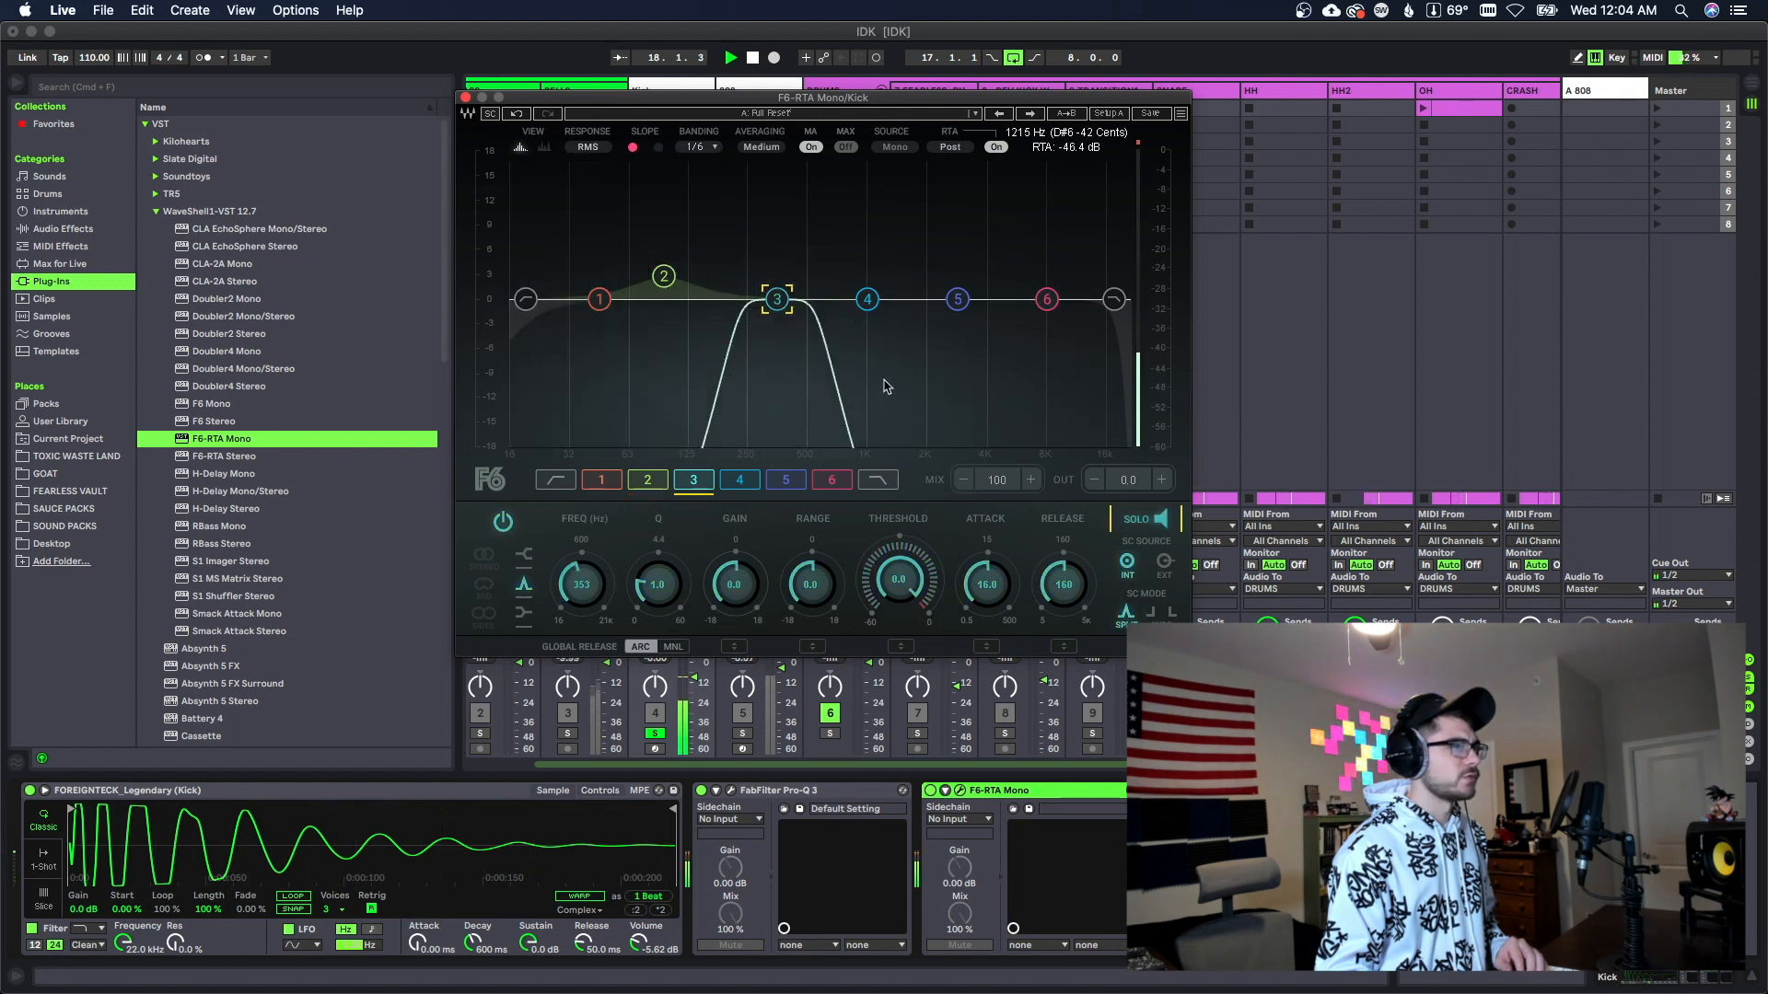
left_click_drag(776, 298, 712, 230)
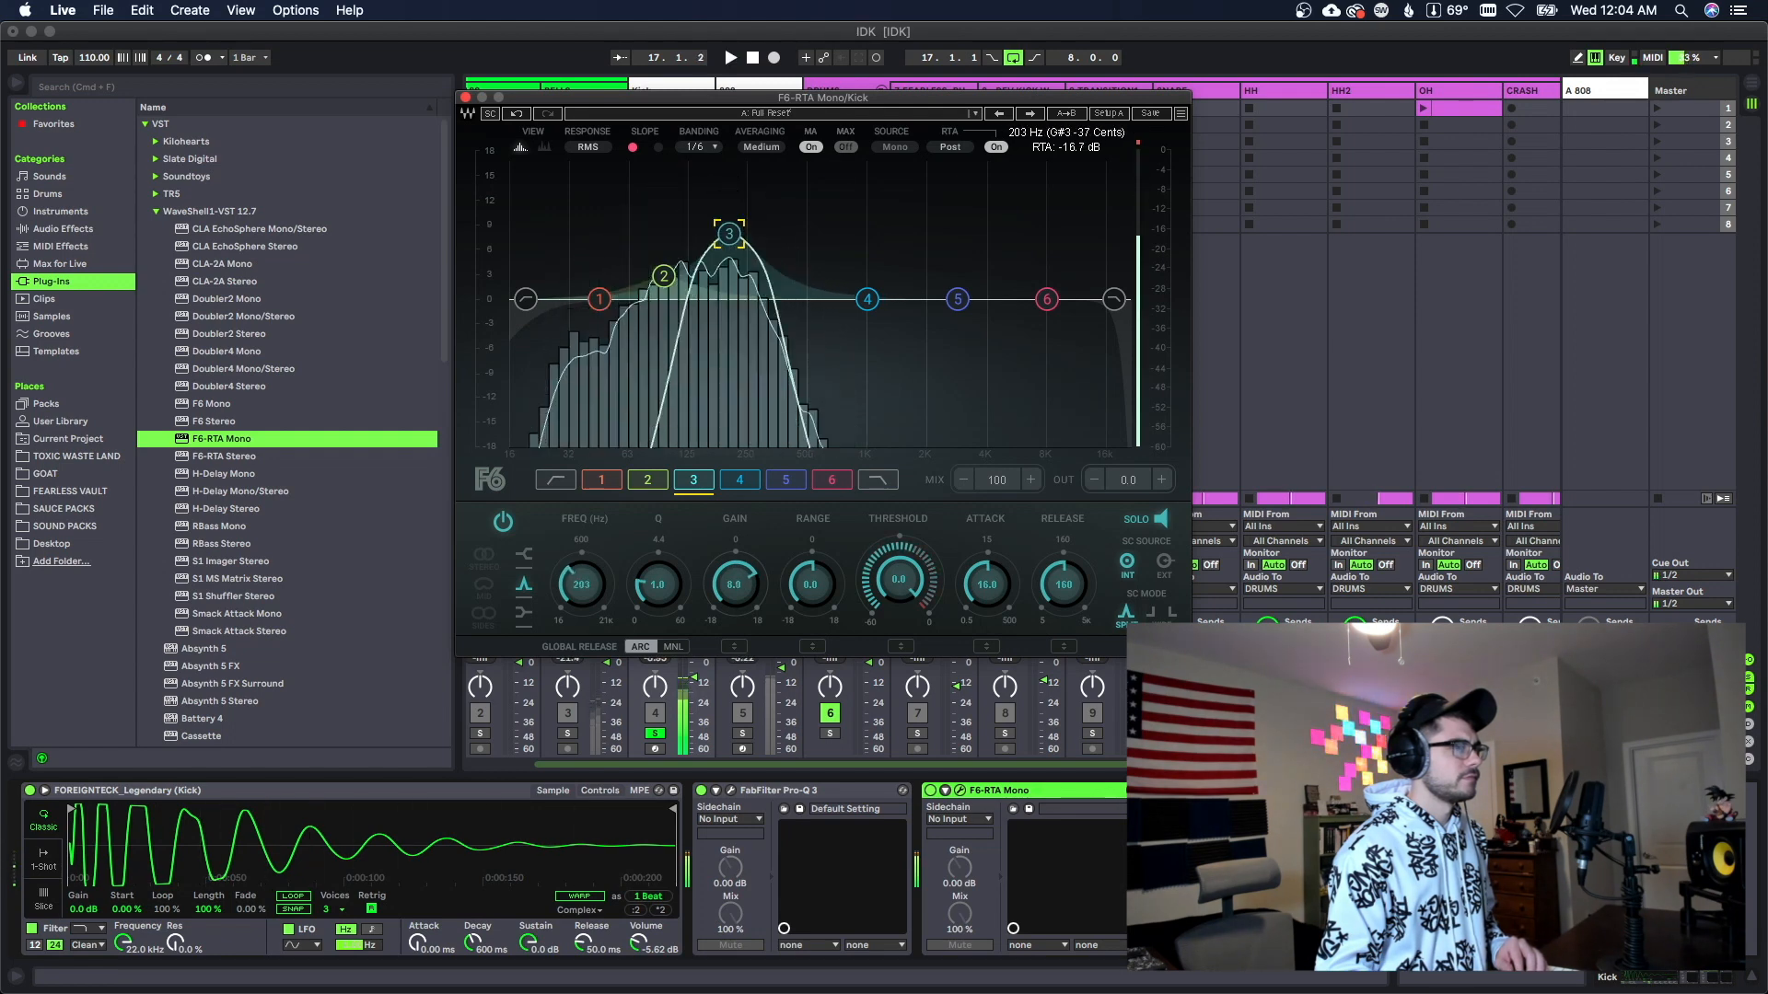
Step: Set F6 band 3 to a 1.7 dB boost at 157 Hz, audition the kick with band 2 selected, and close the plug-in window
left_click_drag(712, 230, 707, 283)
key("space")
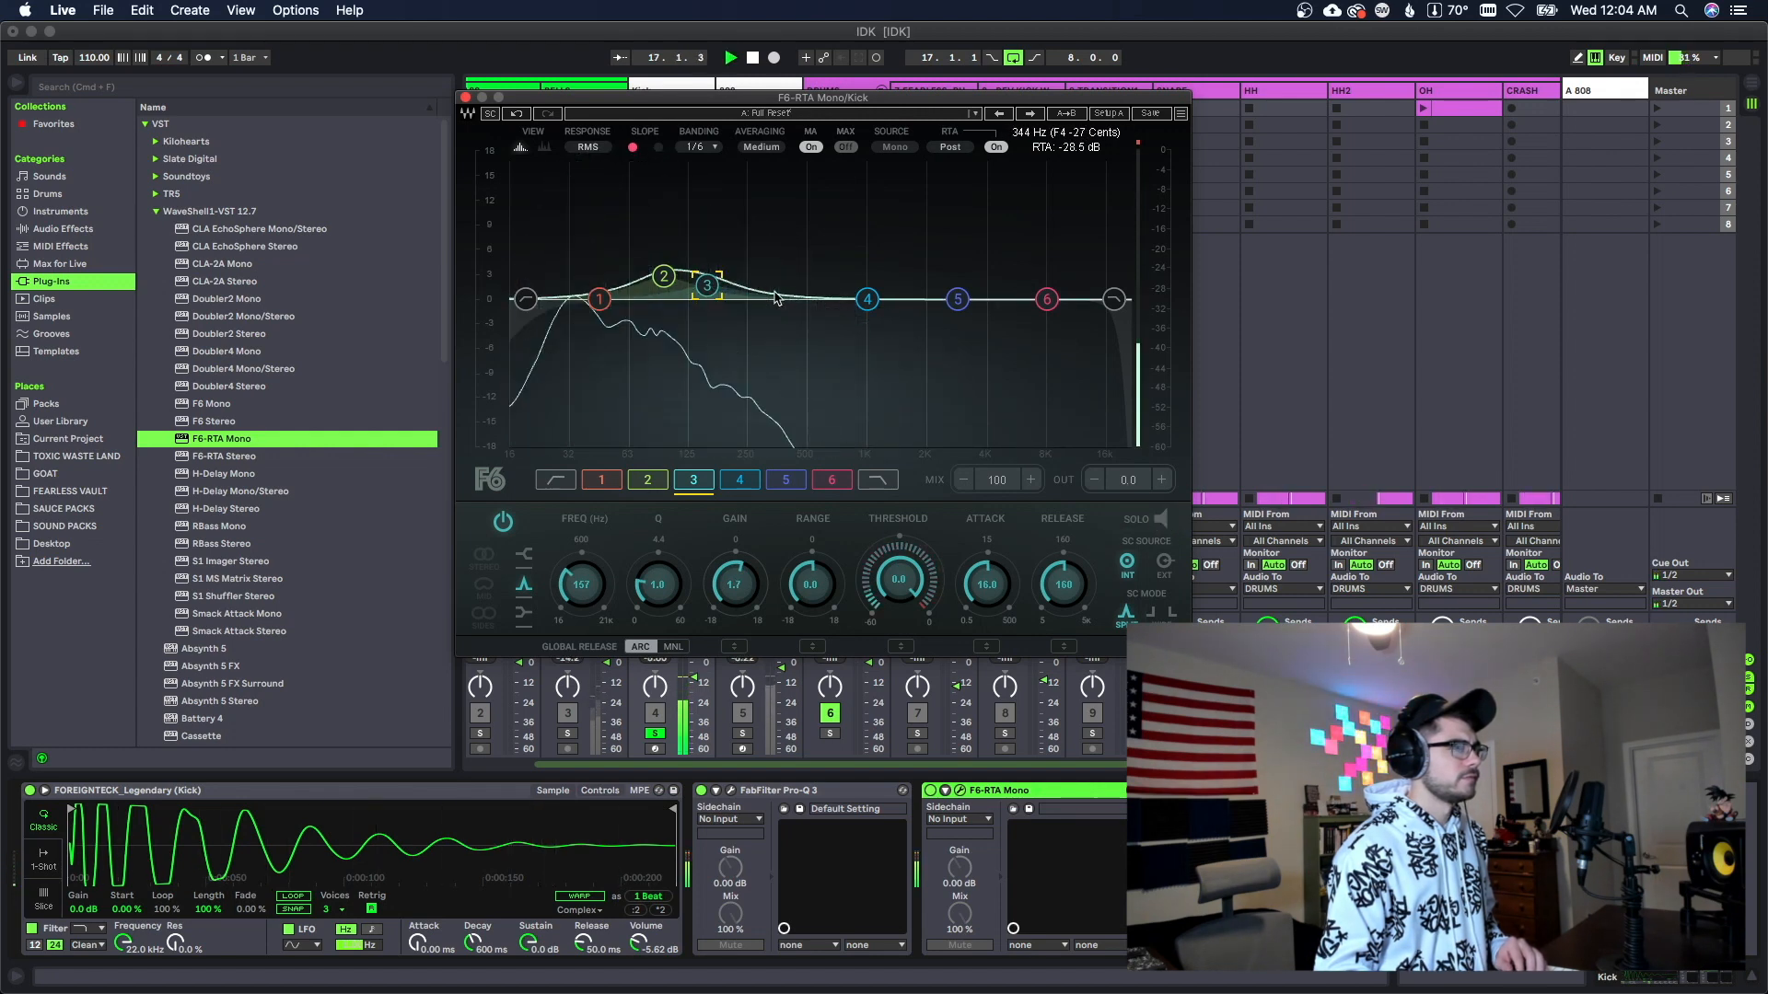
left_click(664, 276)
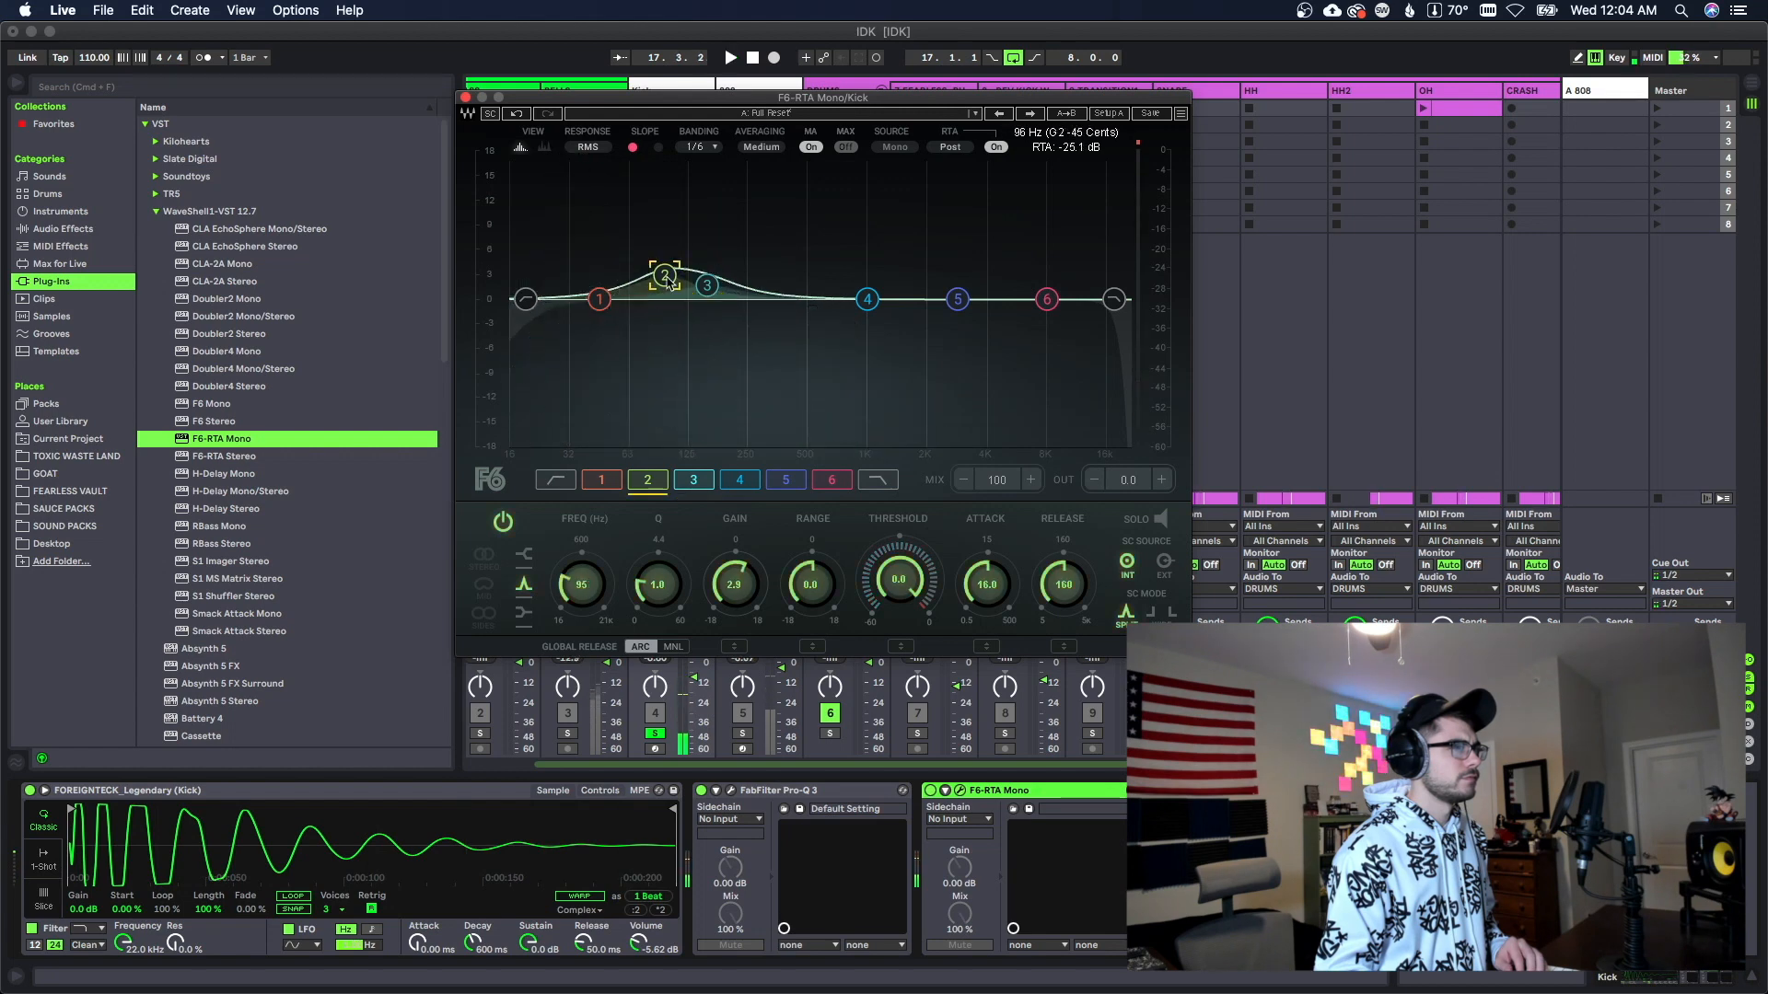
key("space")
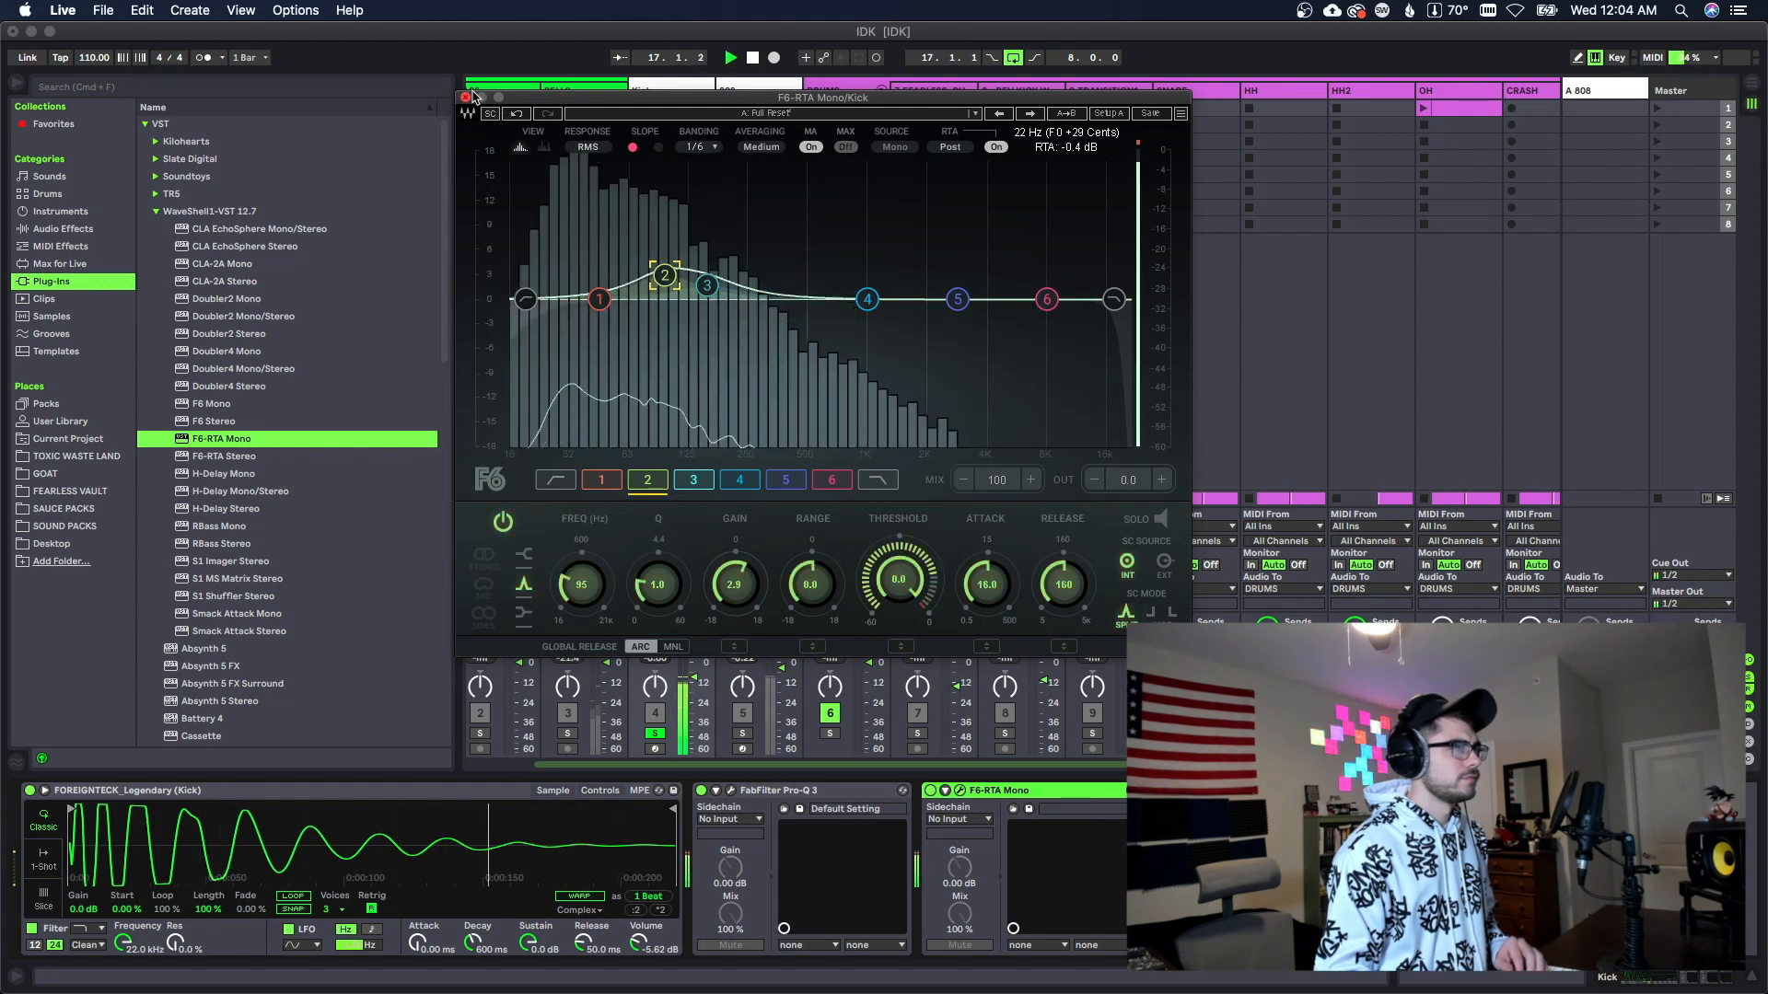
key("super+alt+p")
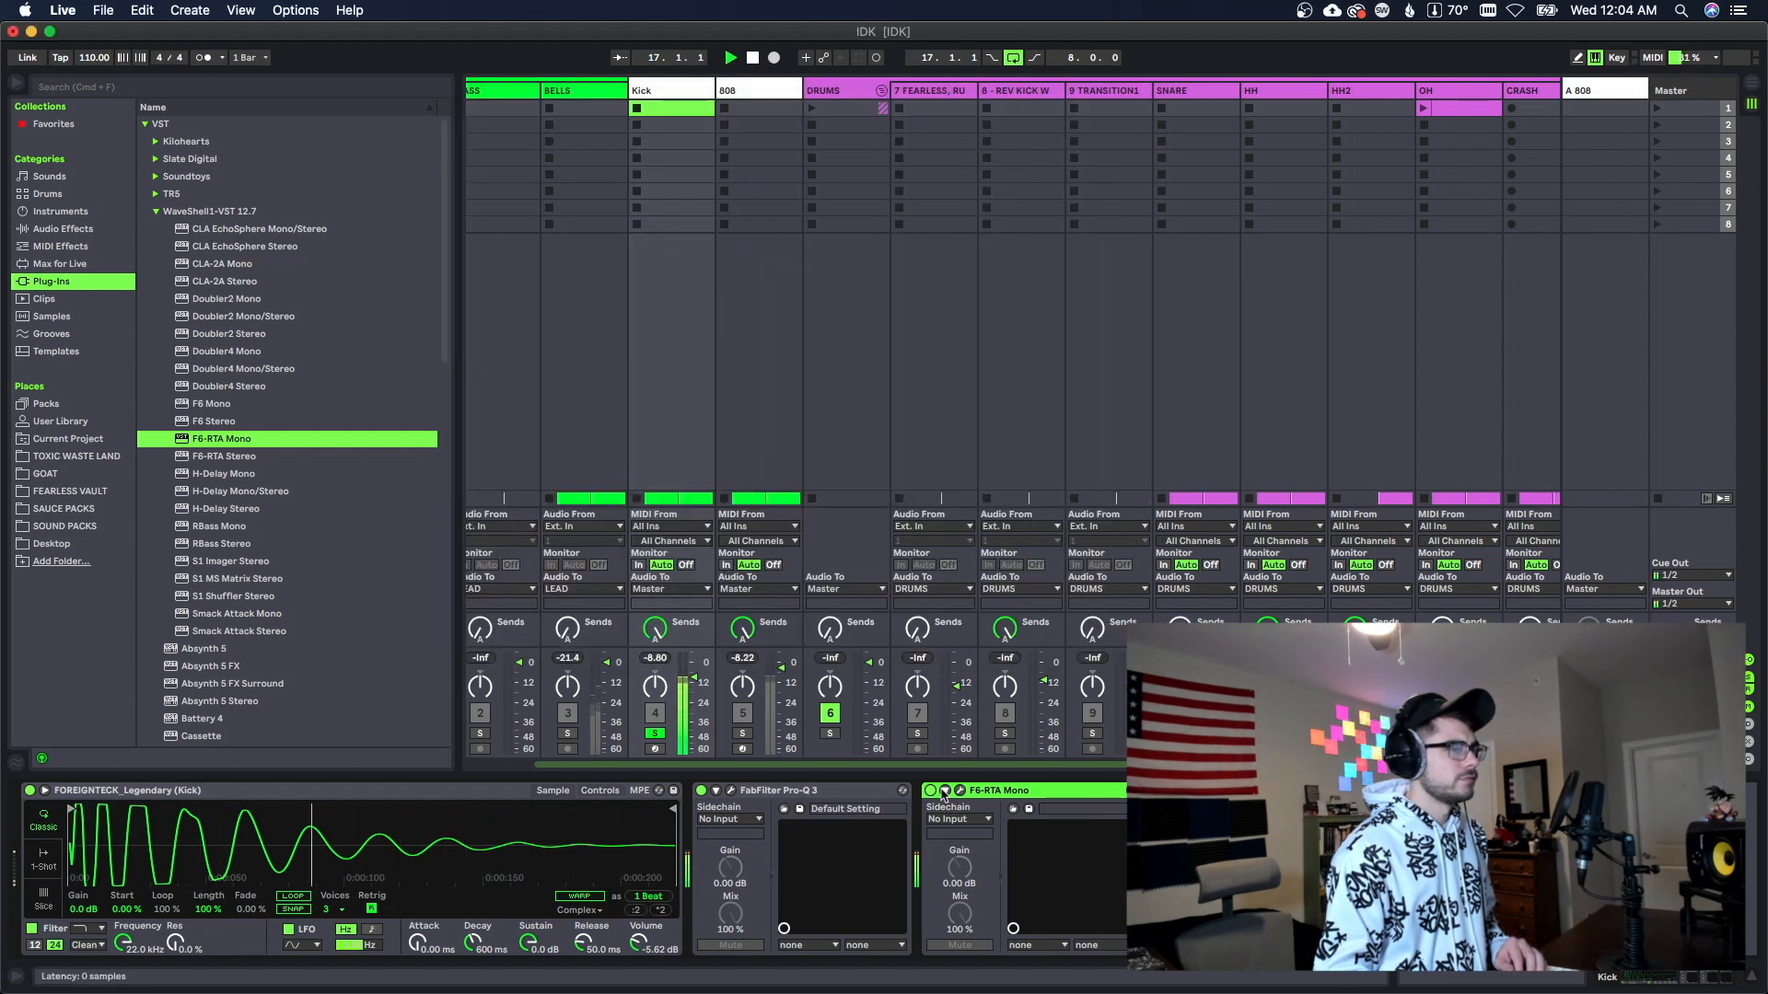
Step: Compare the soloed kick during playback with F6-RTA bypassed and enabled
key("space")
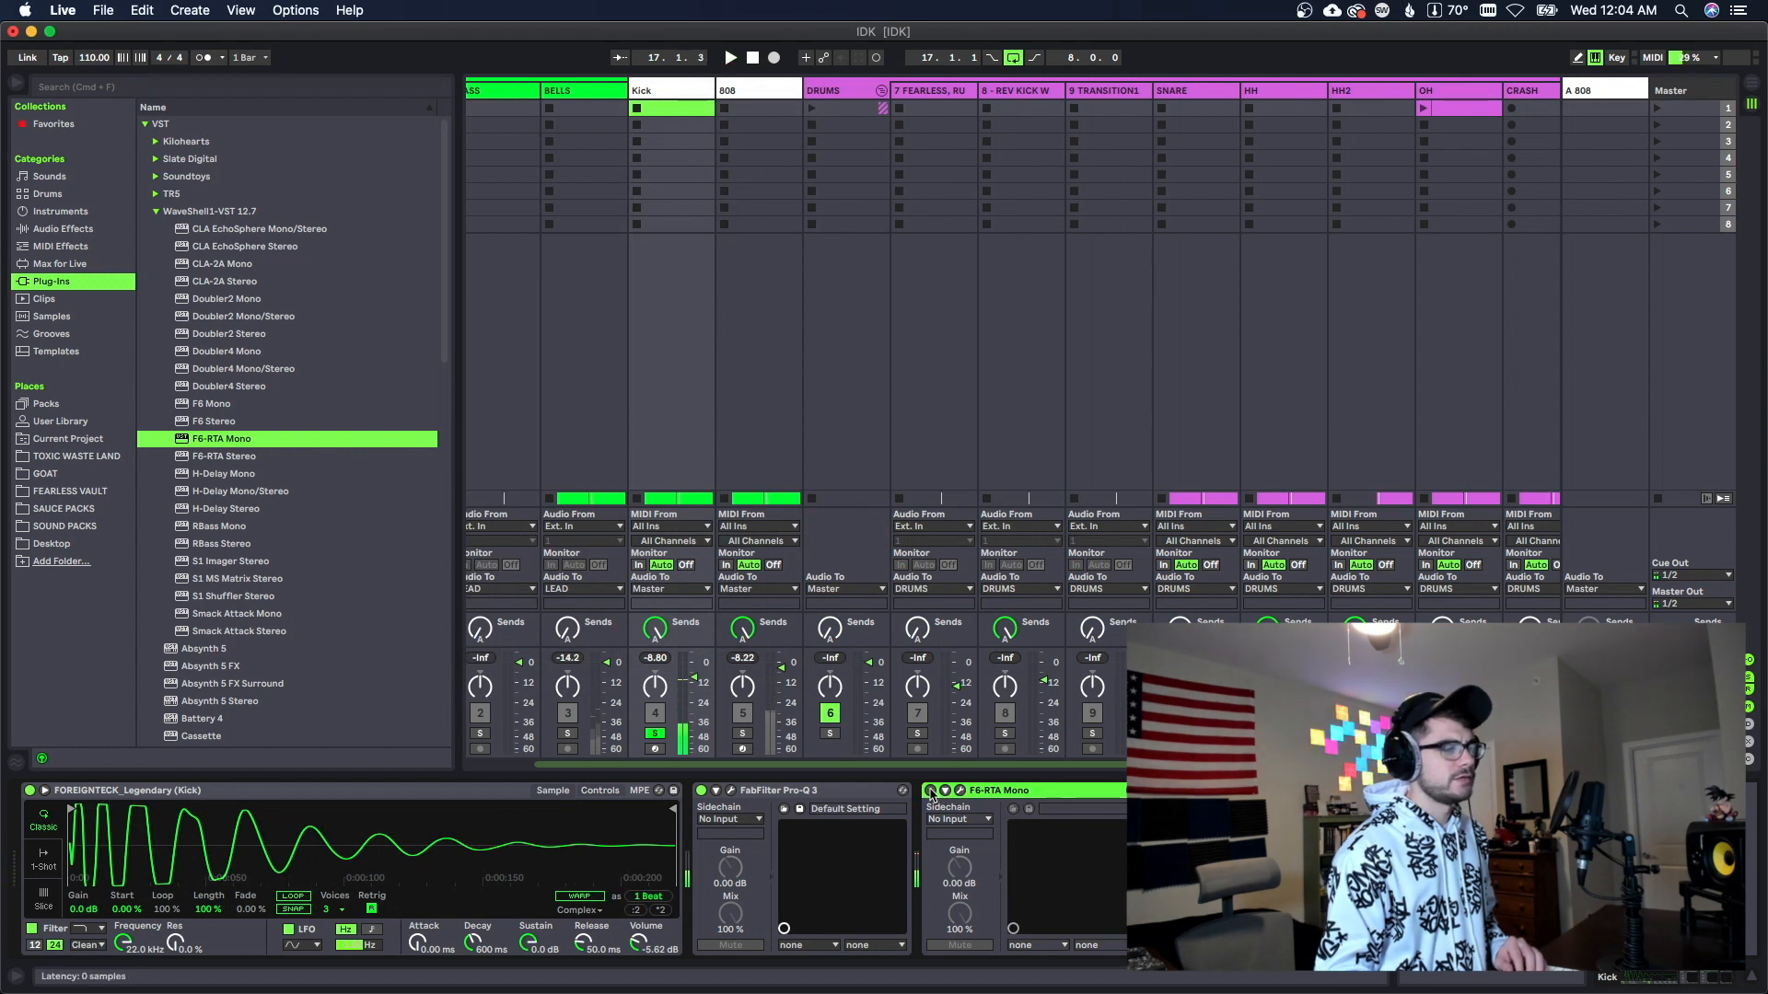
key("space")
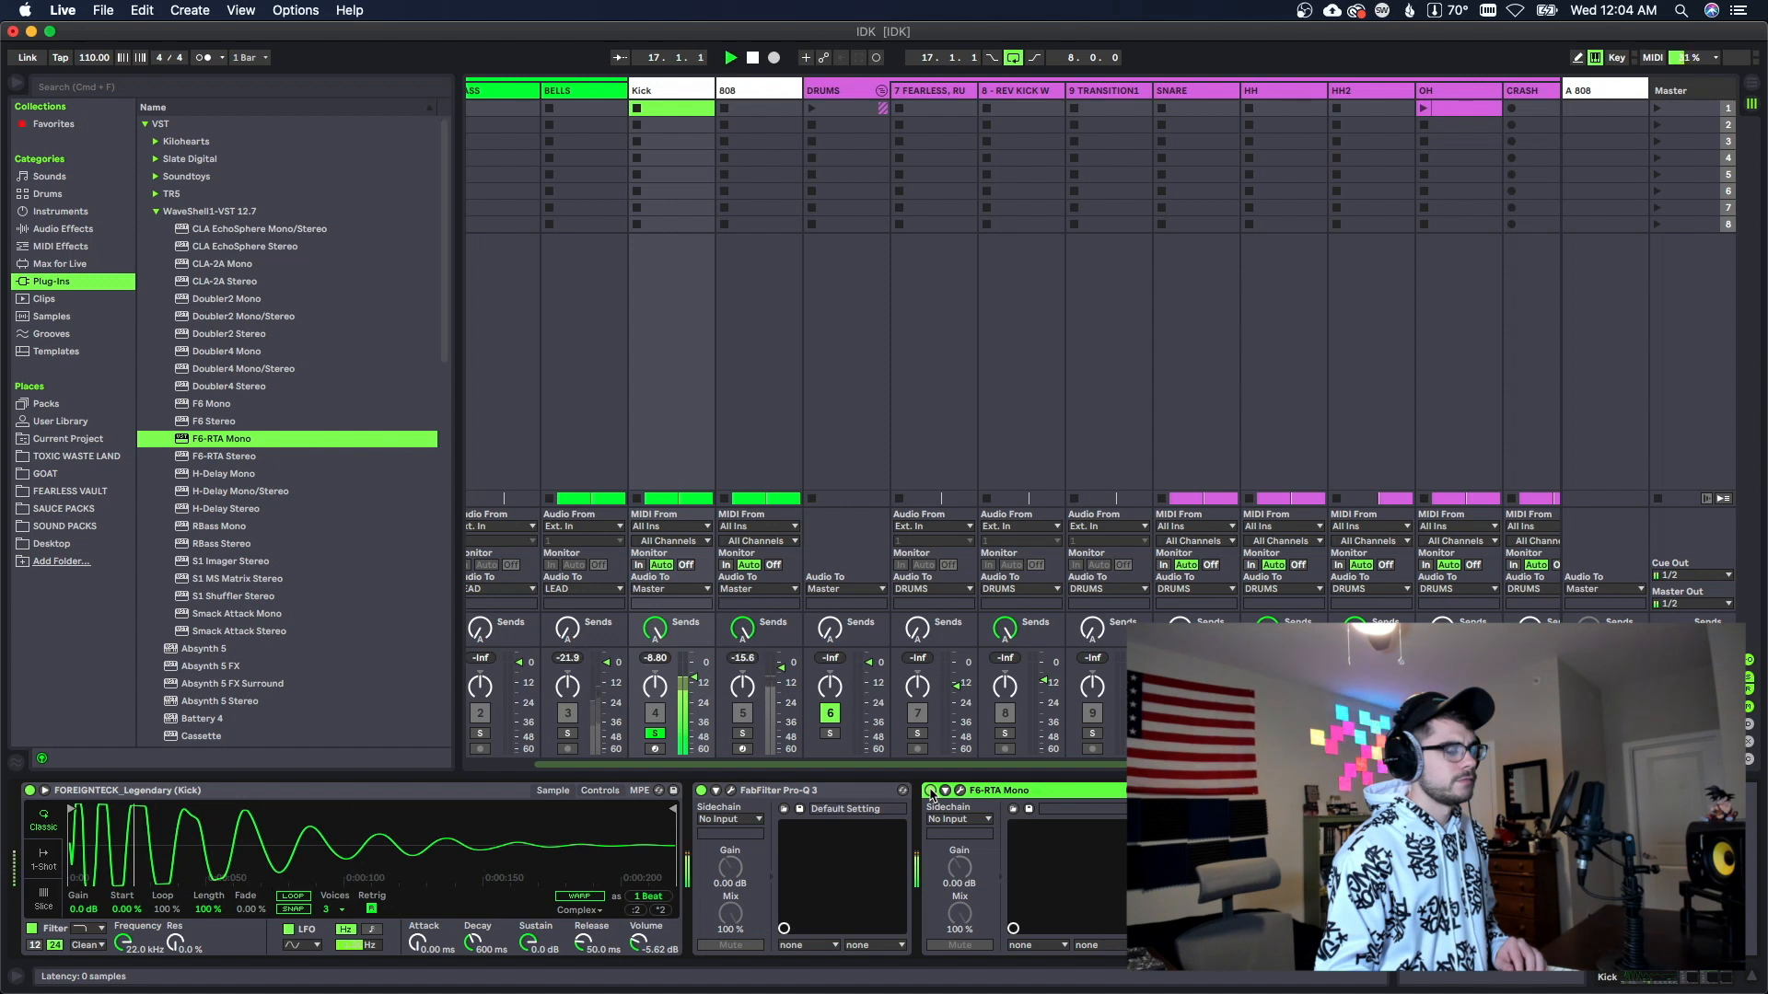
key("space")
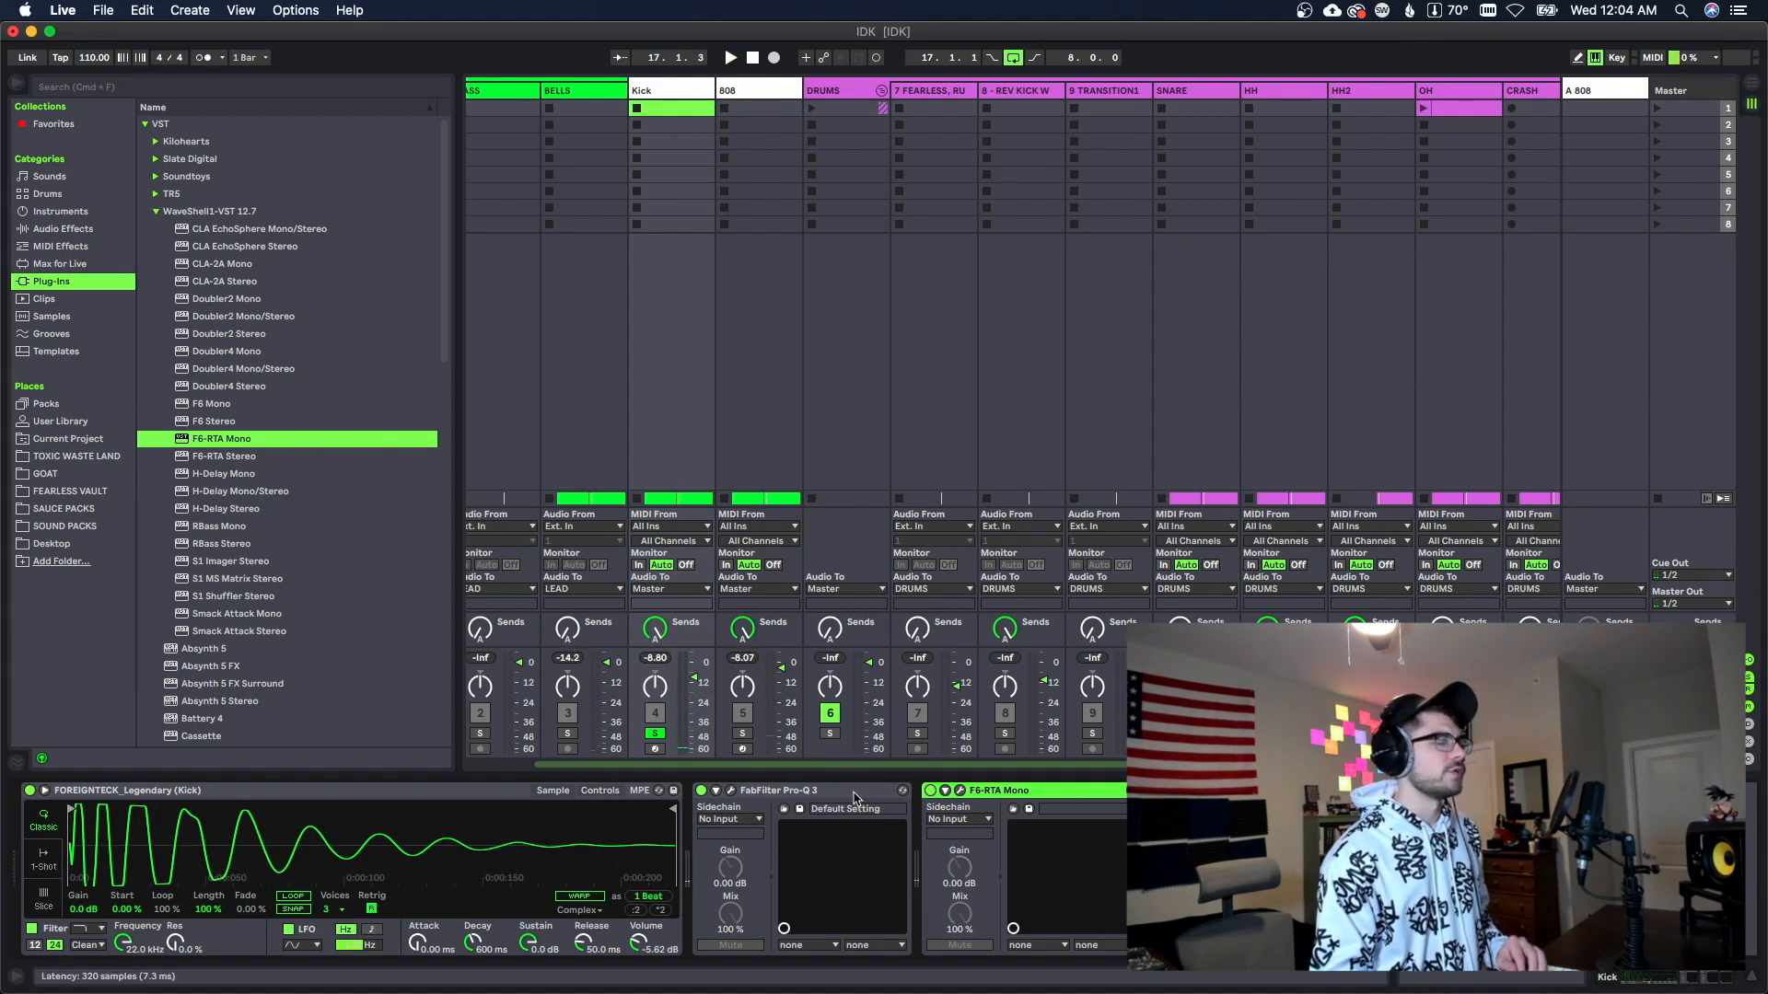
key("space")
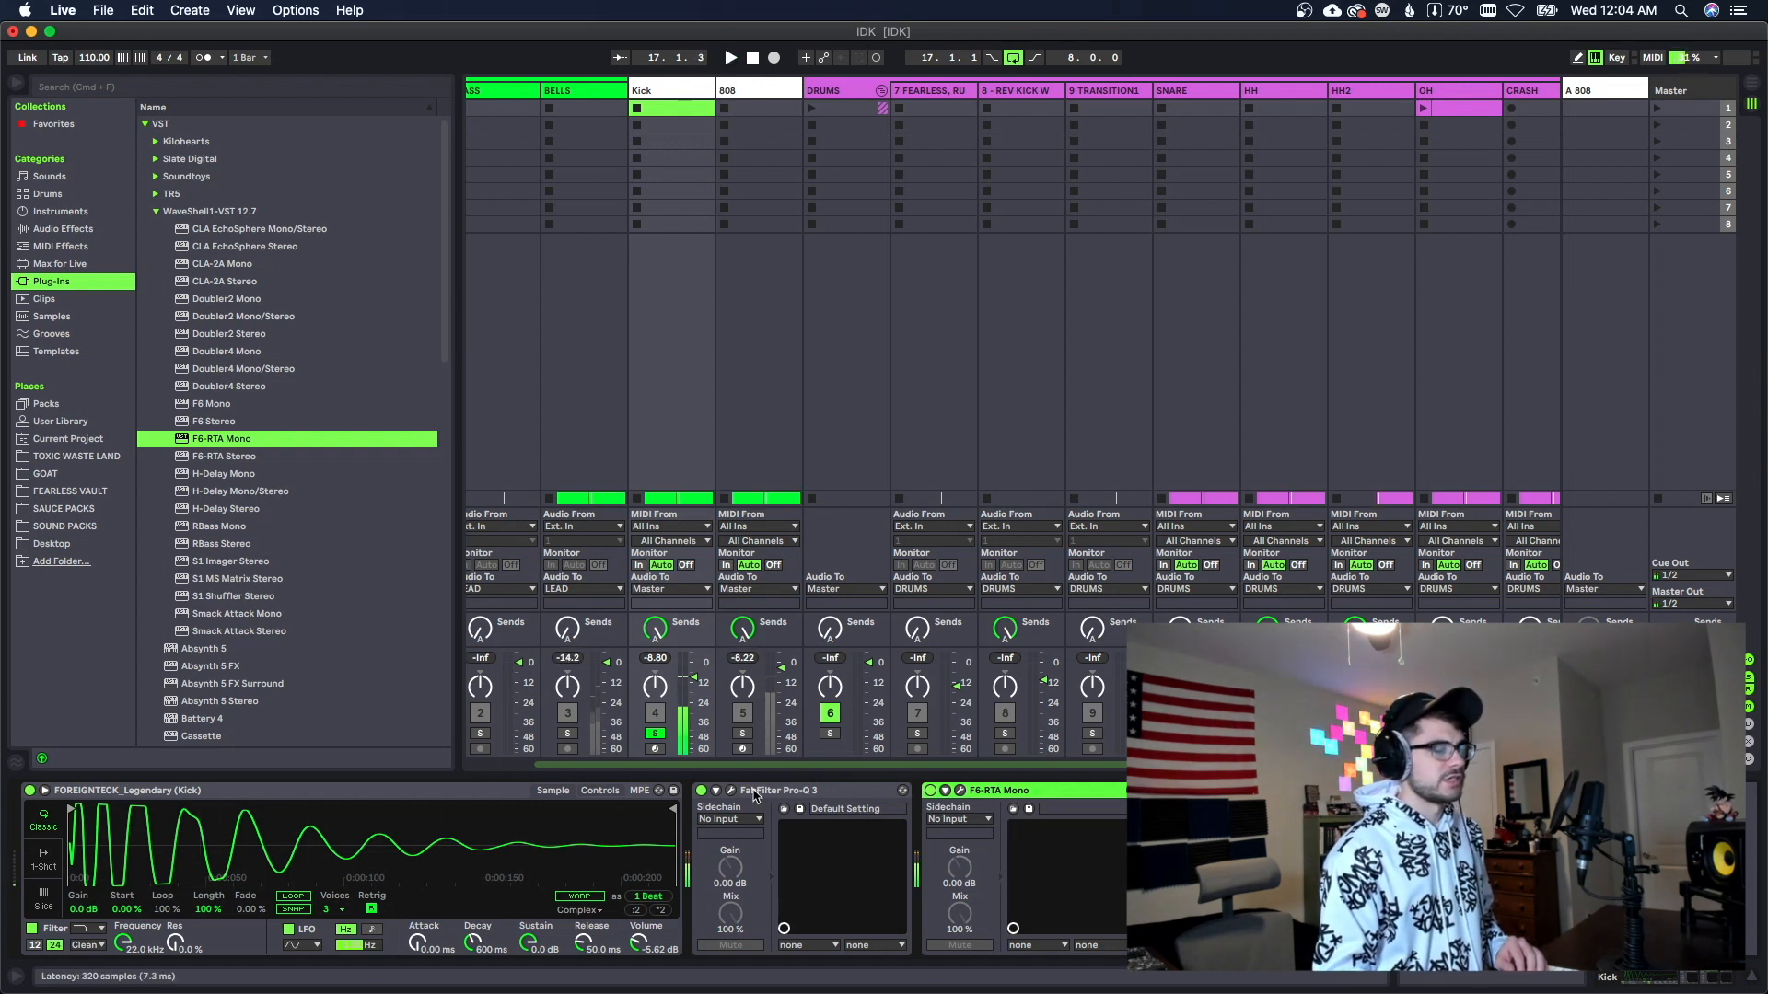
Step: Solo and audition the 808 track, and set its Simpler envelope attack to 80 ms
left_click(734, 93)
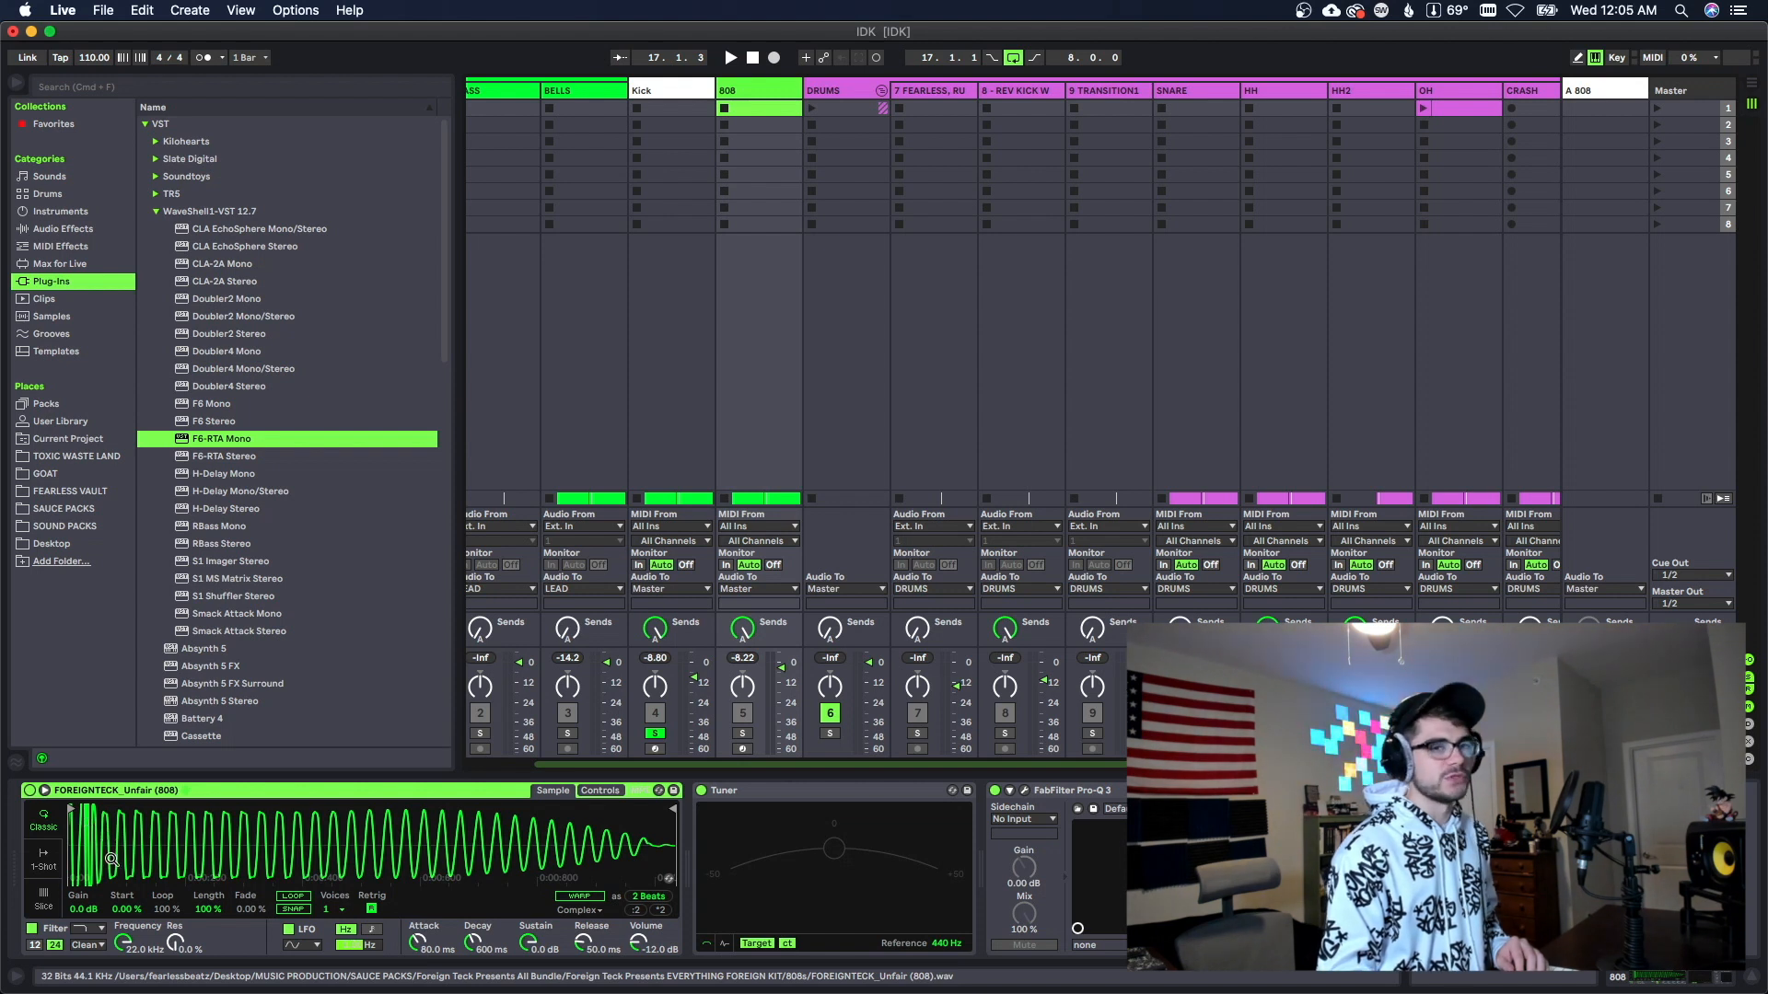
left_click(742, 733)
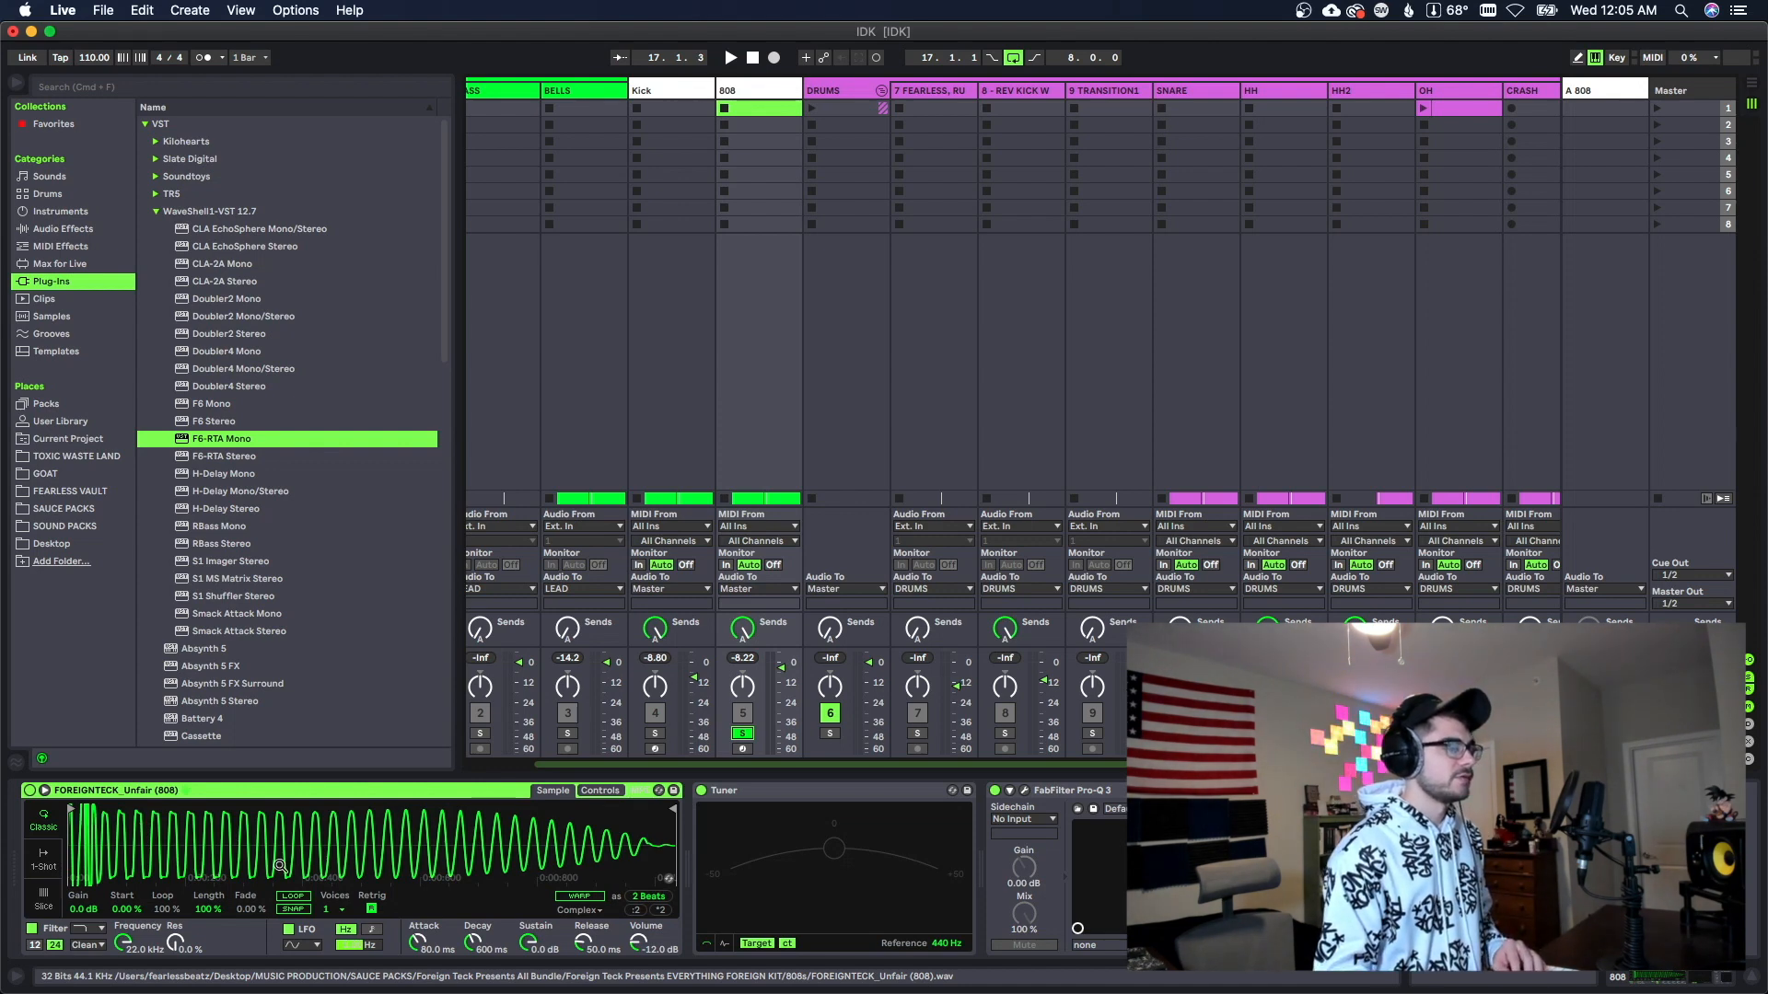
key("space")
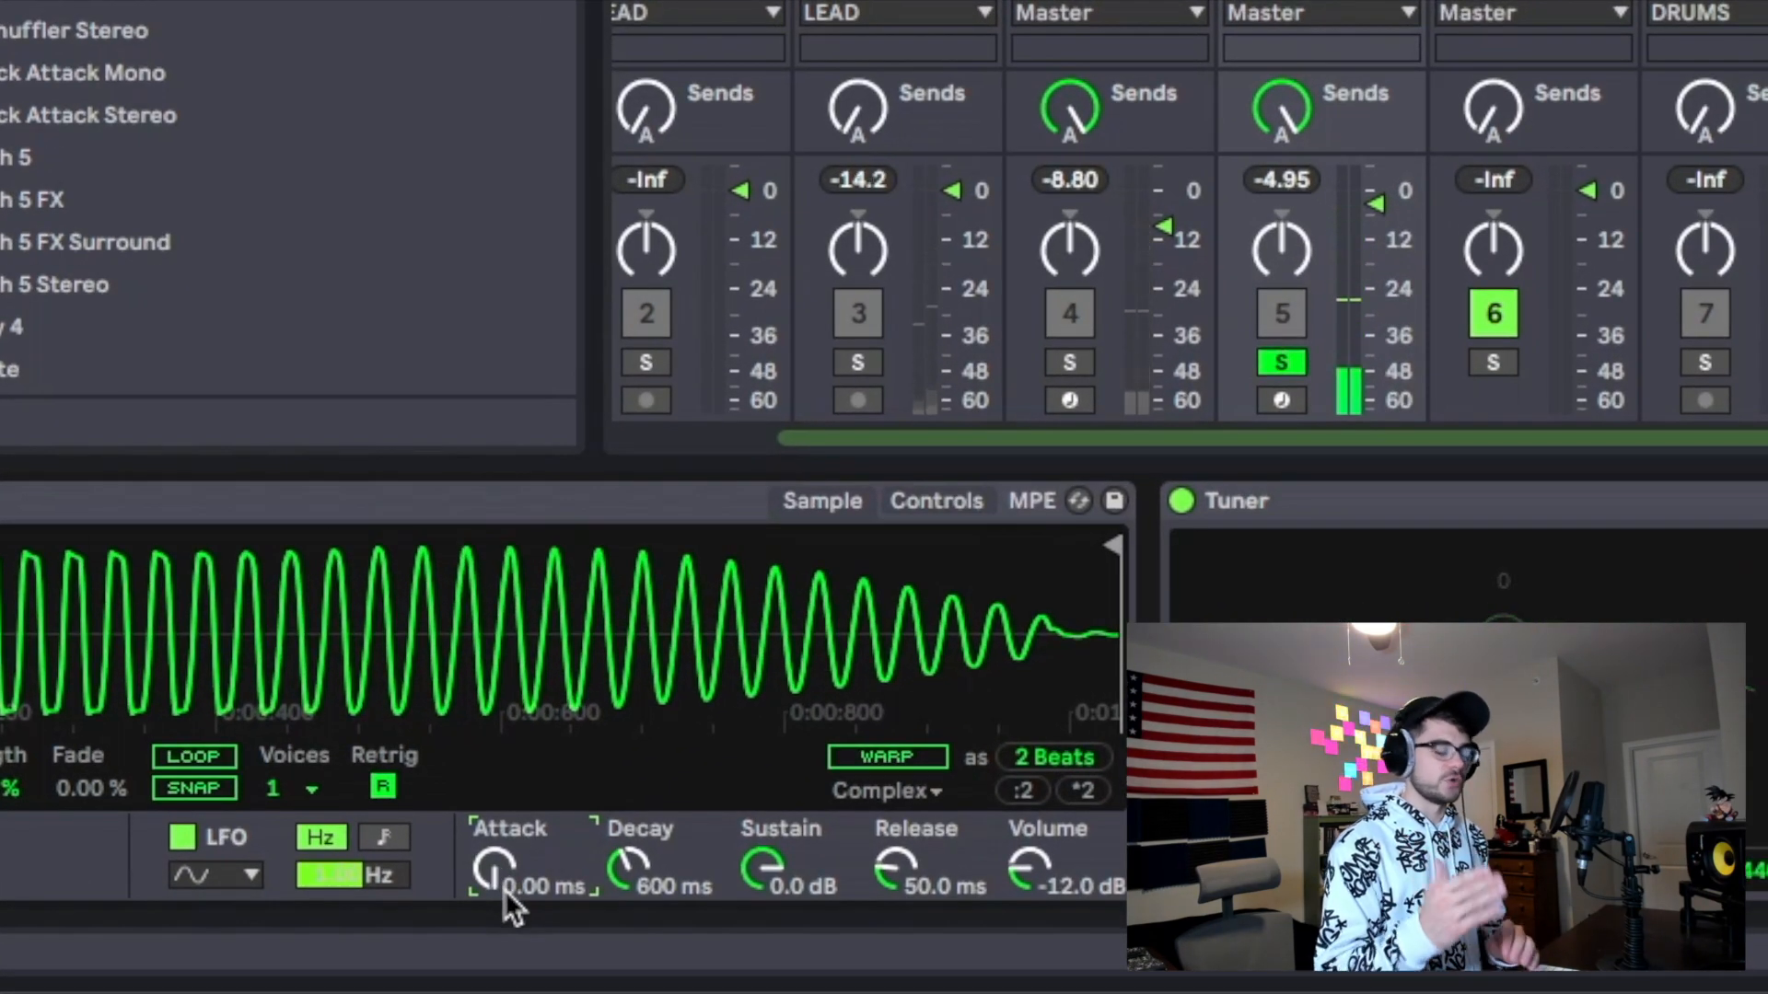
type("80")
key("Return")
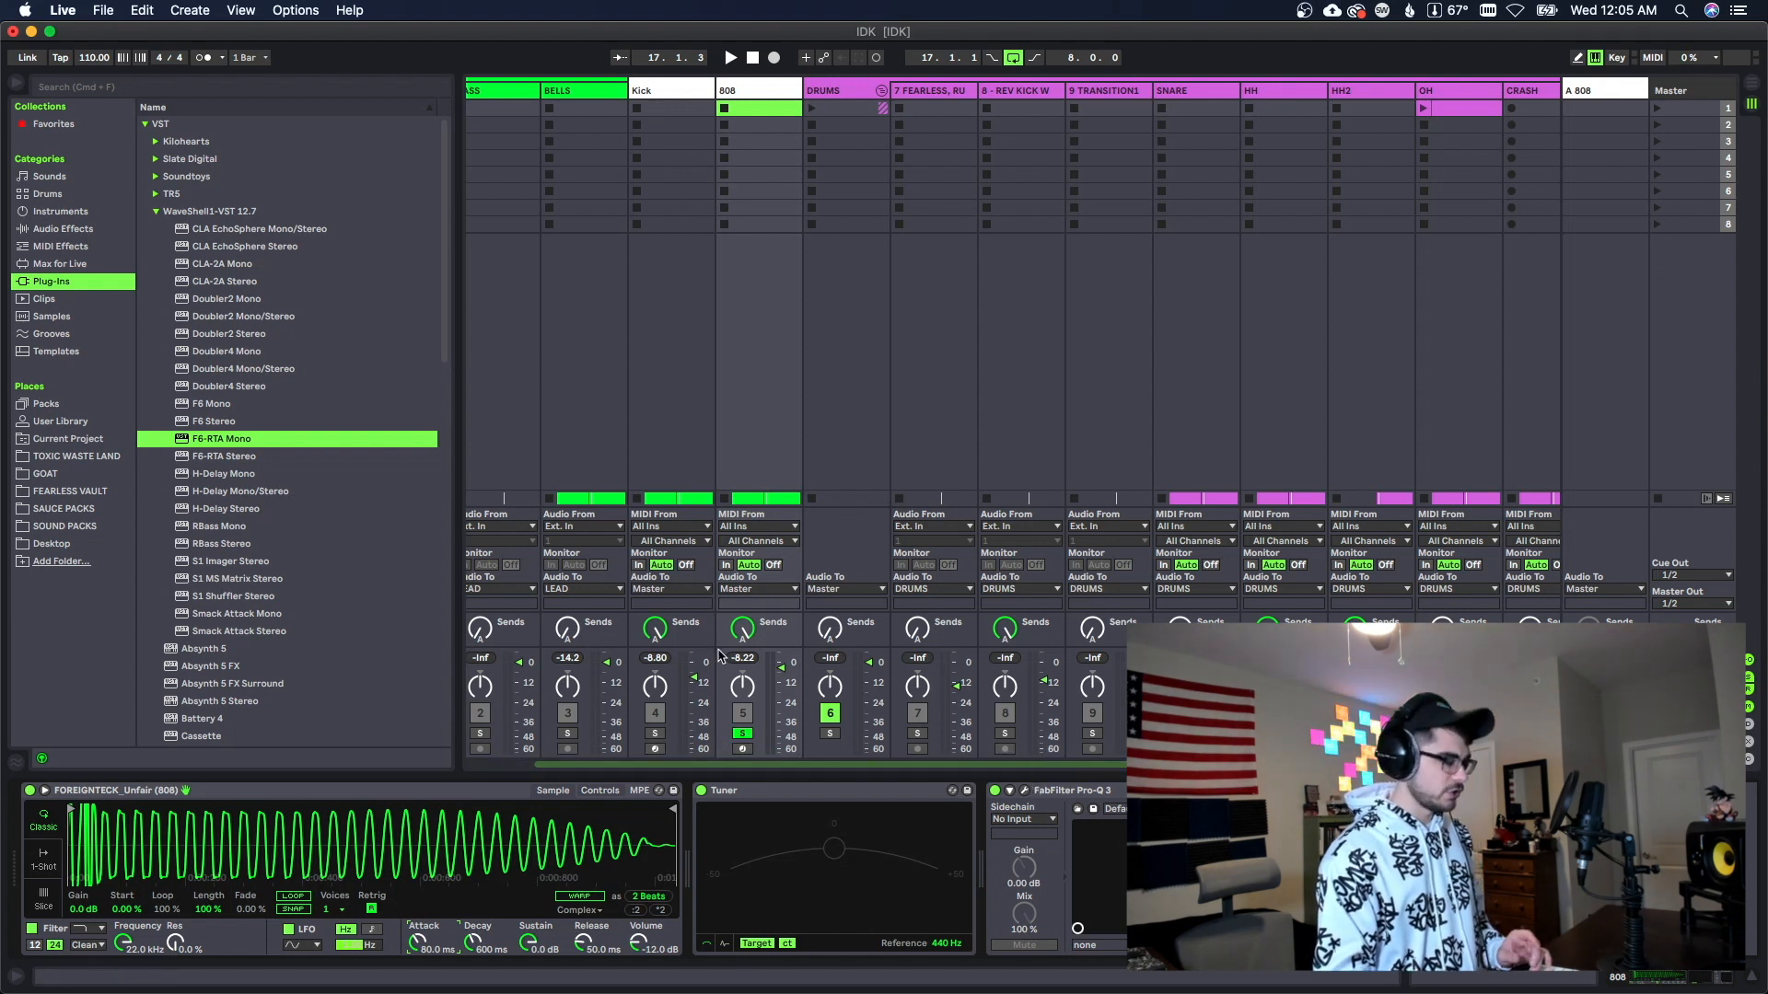
Step: Solo the Kick together with the 808 and set the Kick track volume to -7.5 dB during playback
left_click(654, 734)
key("space")
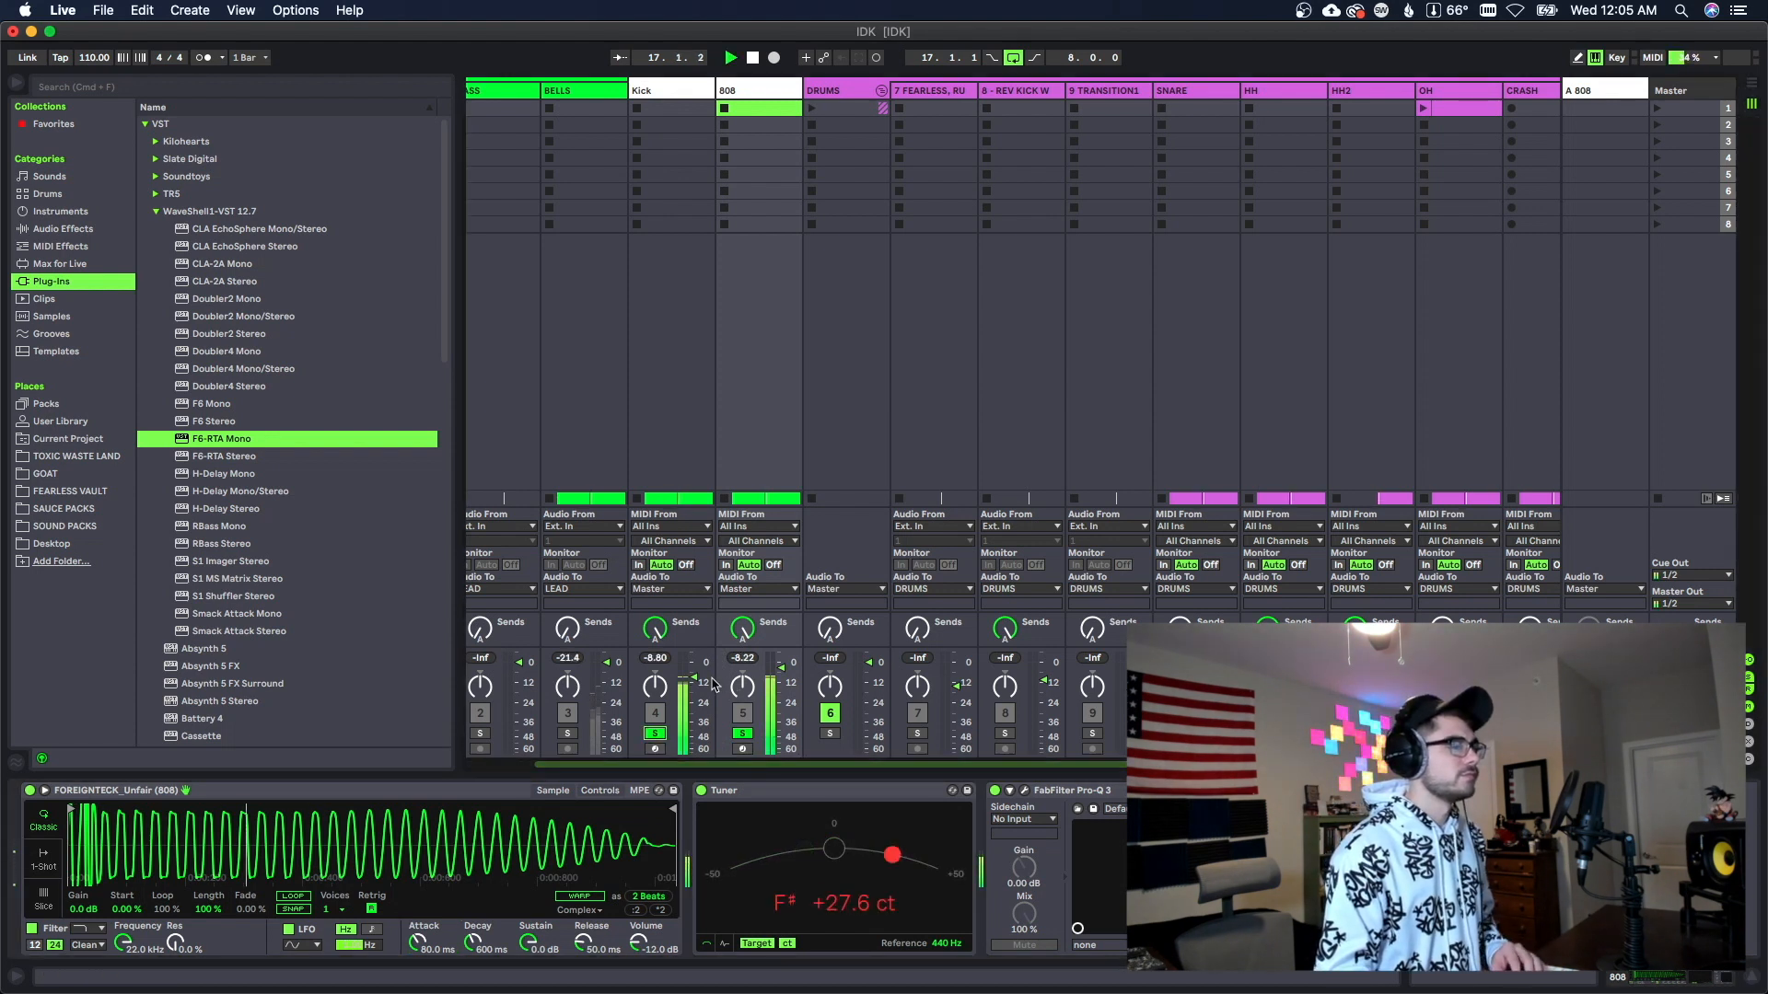
left_click_drag(693, 673, 698, 681)
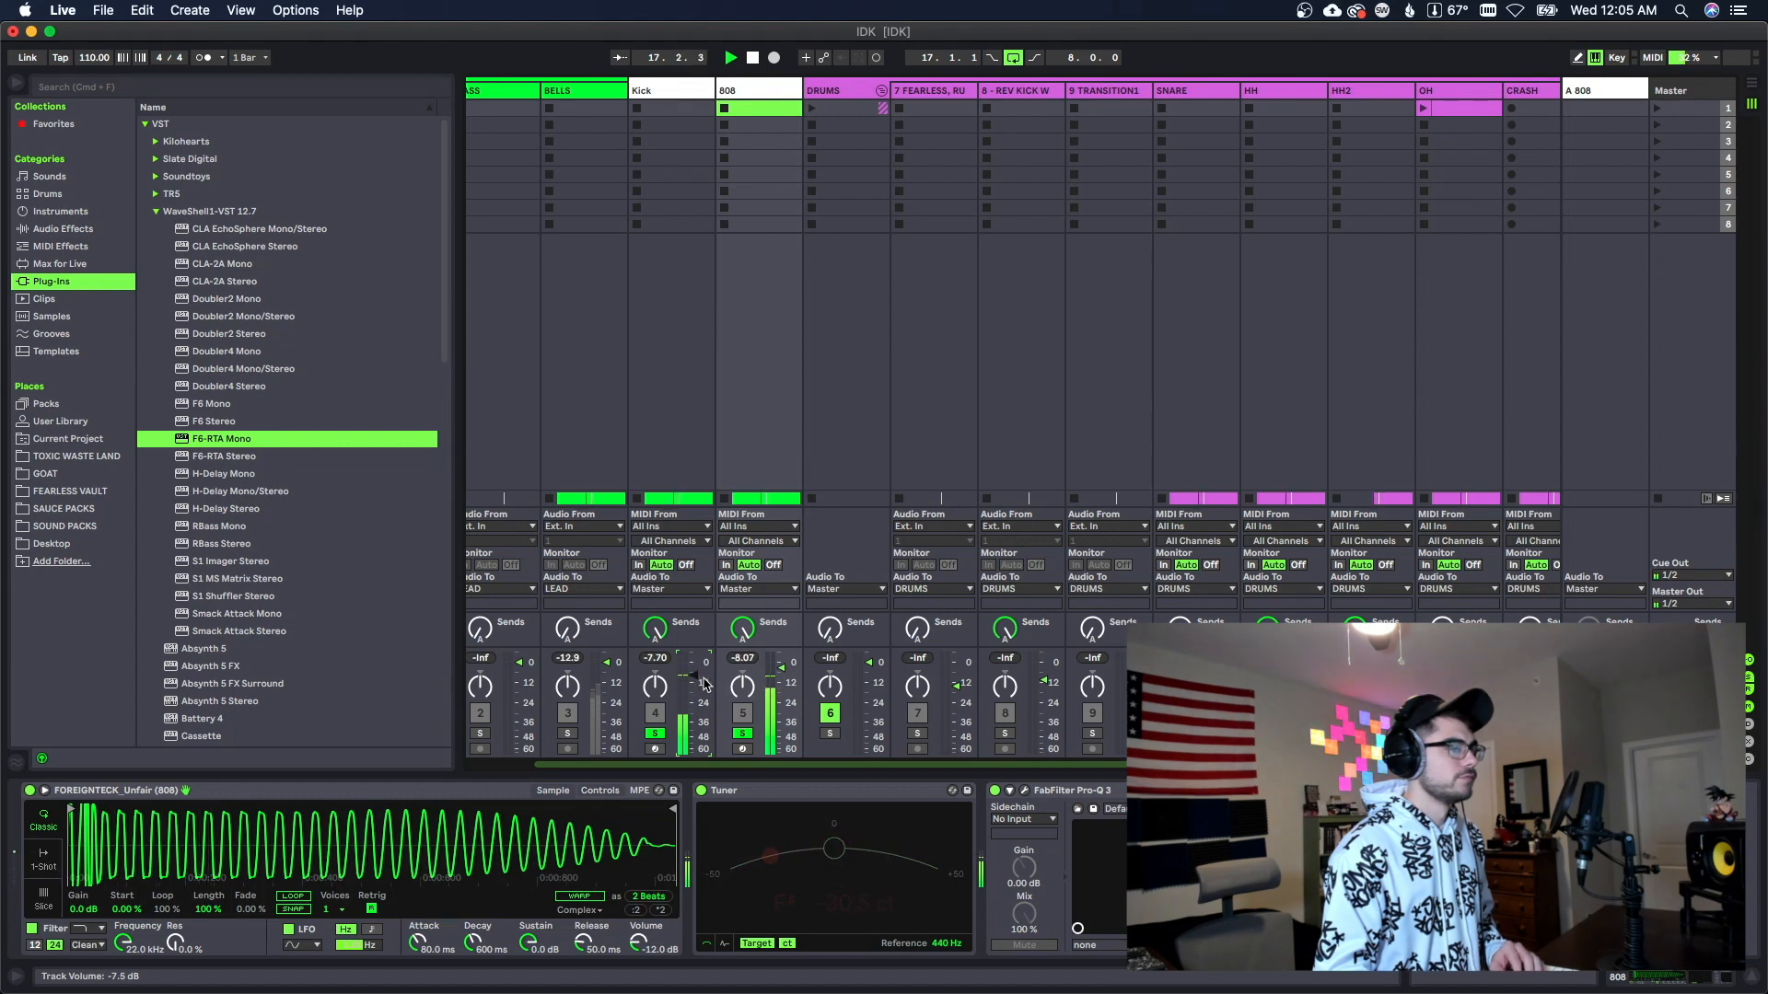
Step: Audition the kick alone with F6-RTA selected and again with the 808 soloed, setting the Kick track volume to -8.0 dB
key("Left")
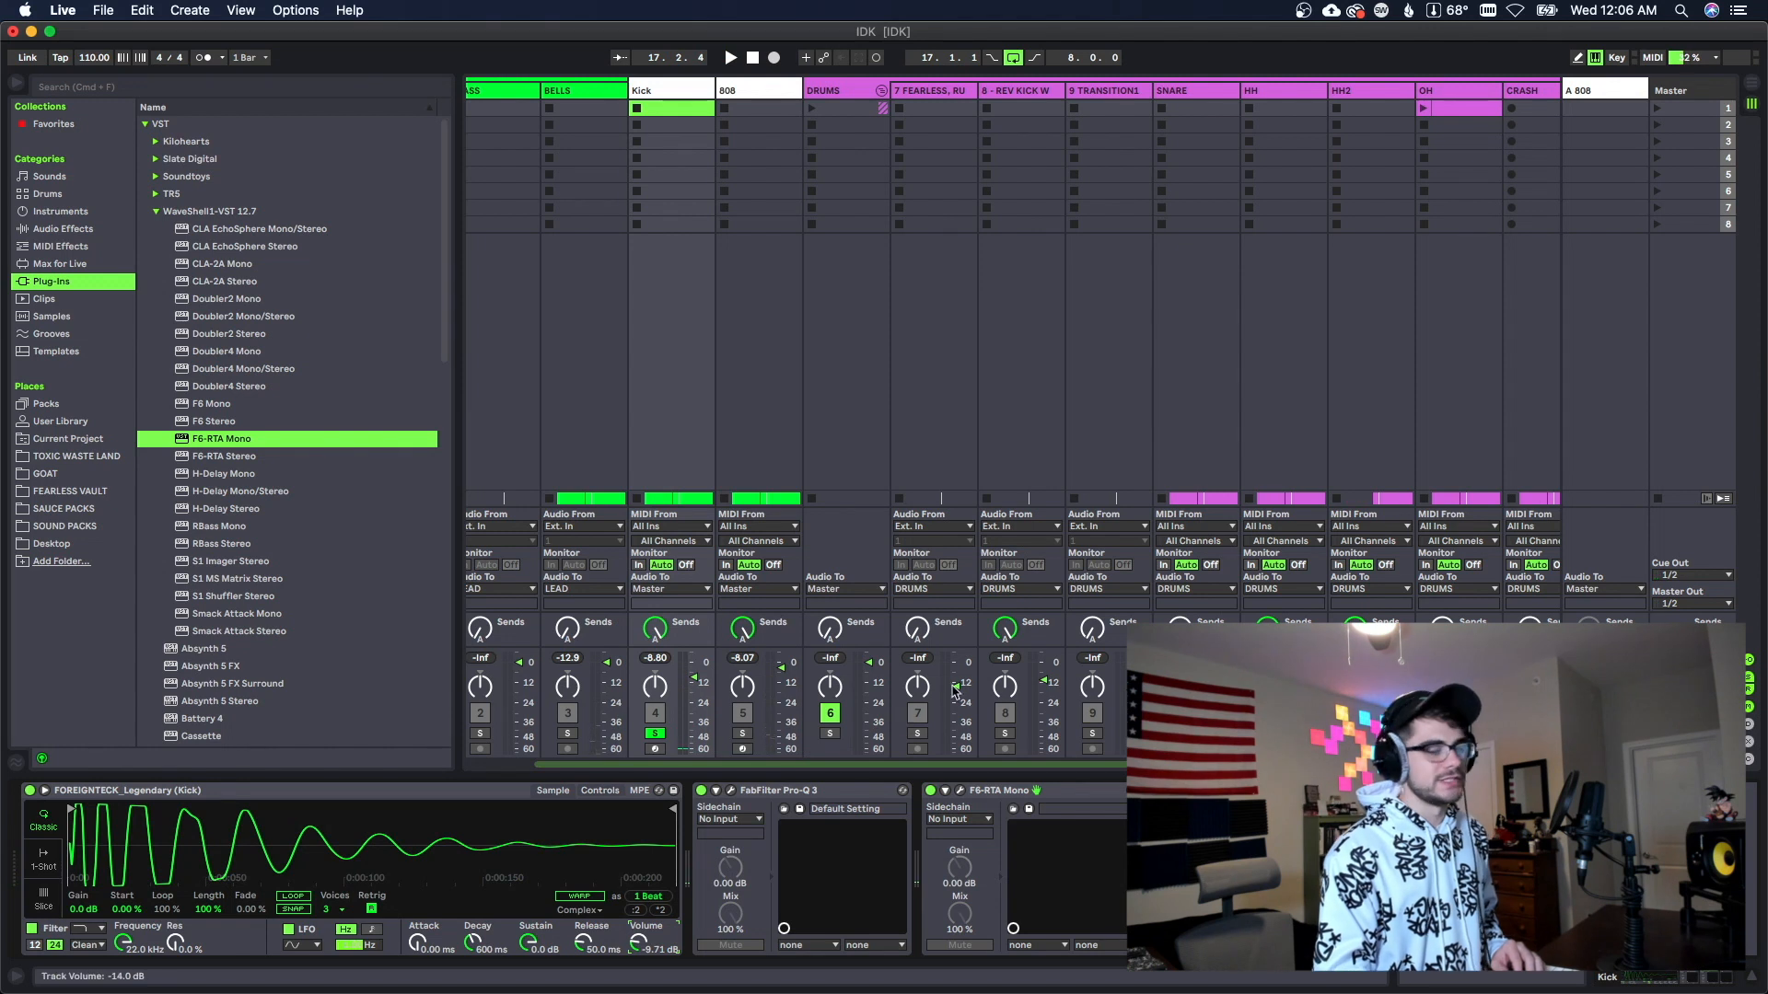
left_click(1032, 794)
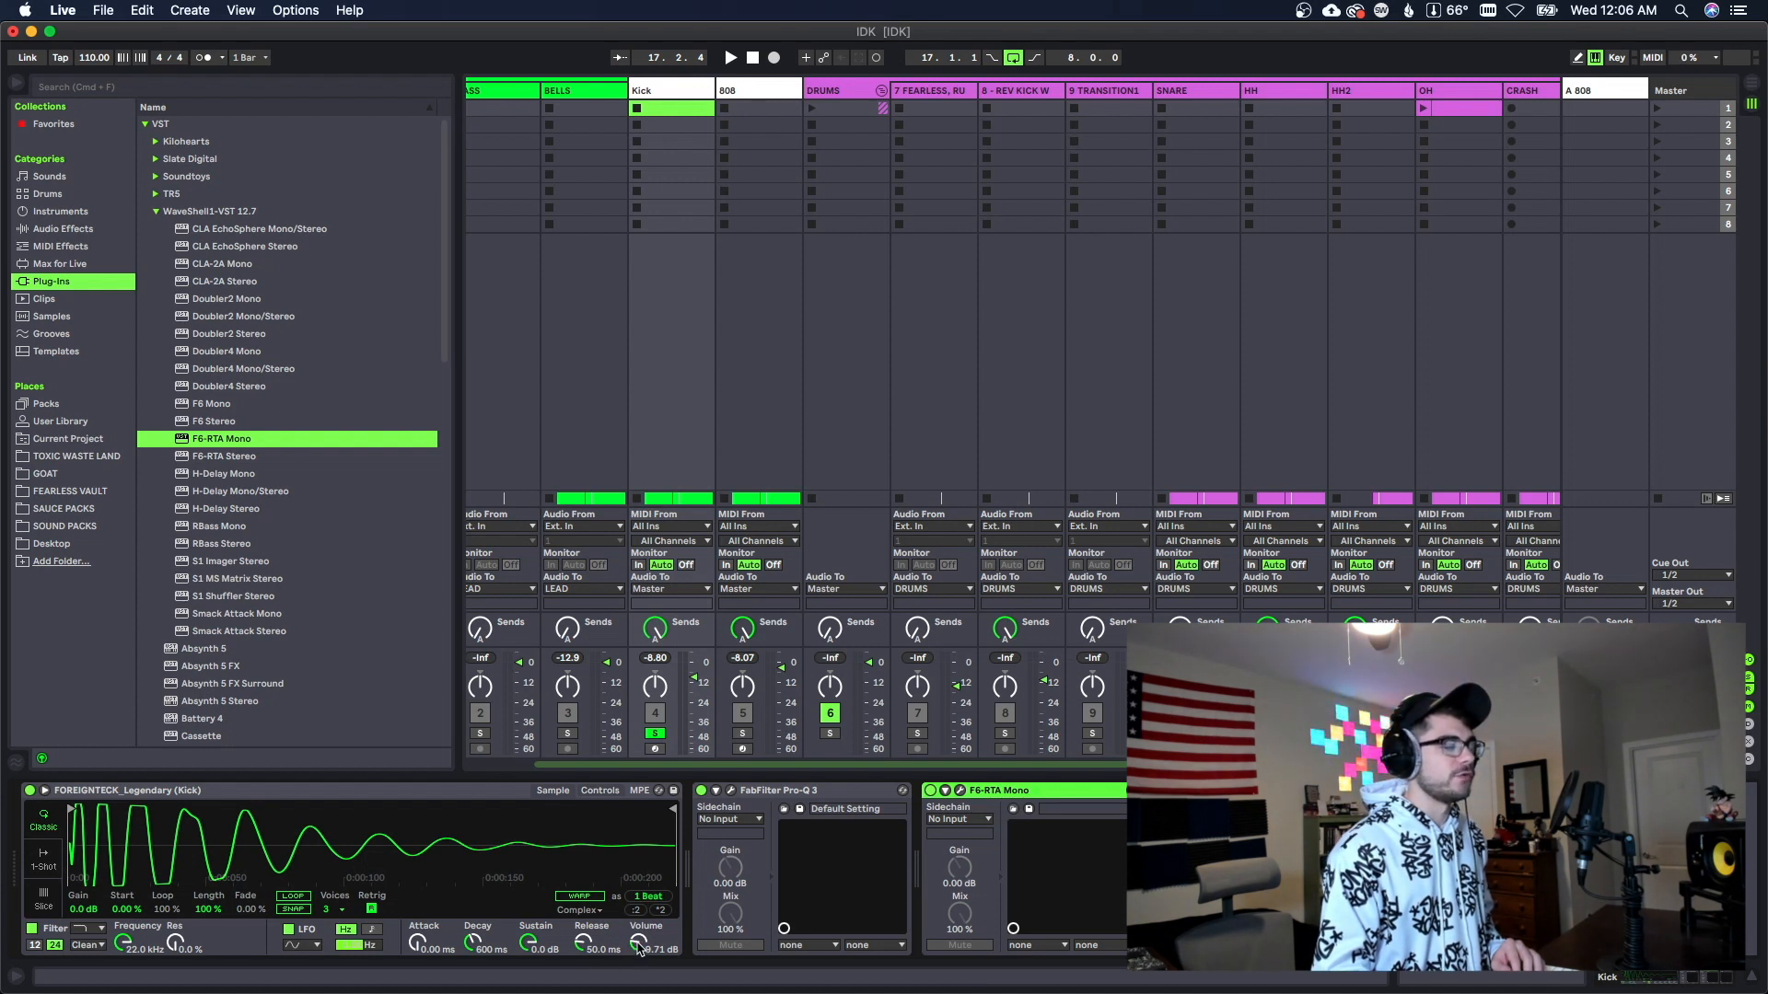
key("space")
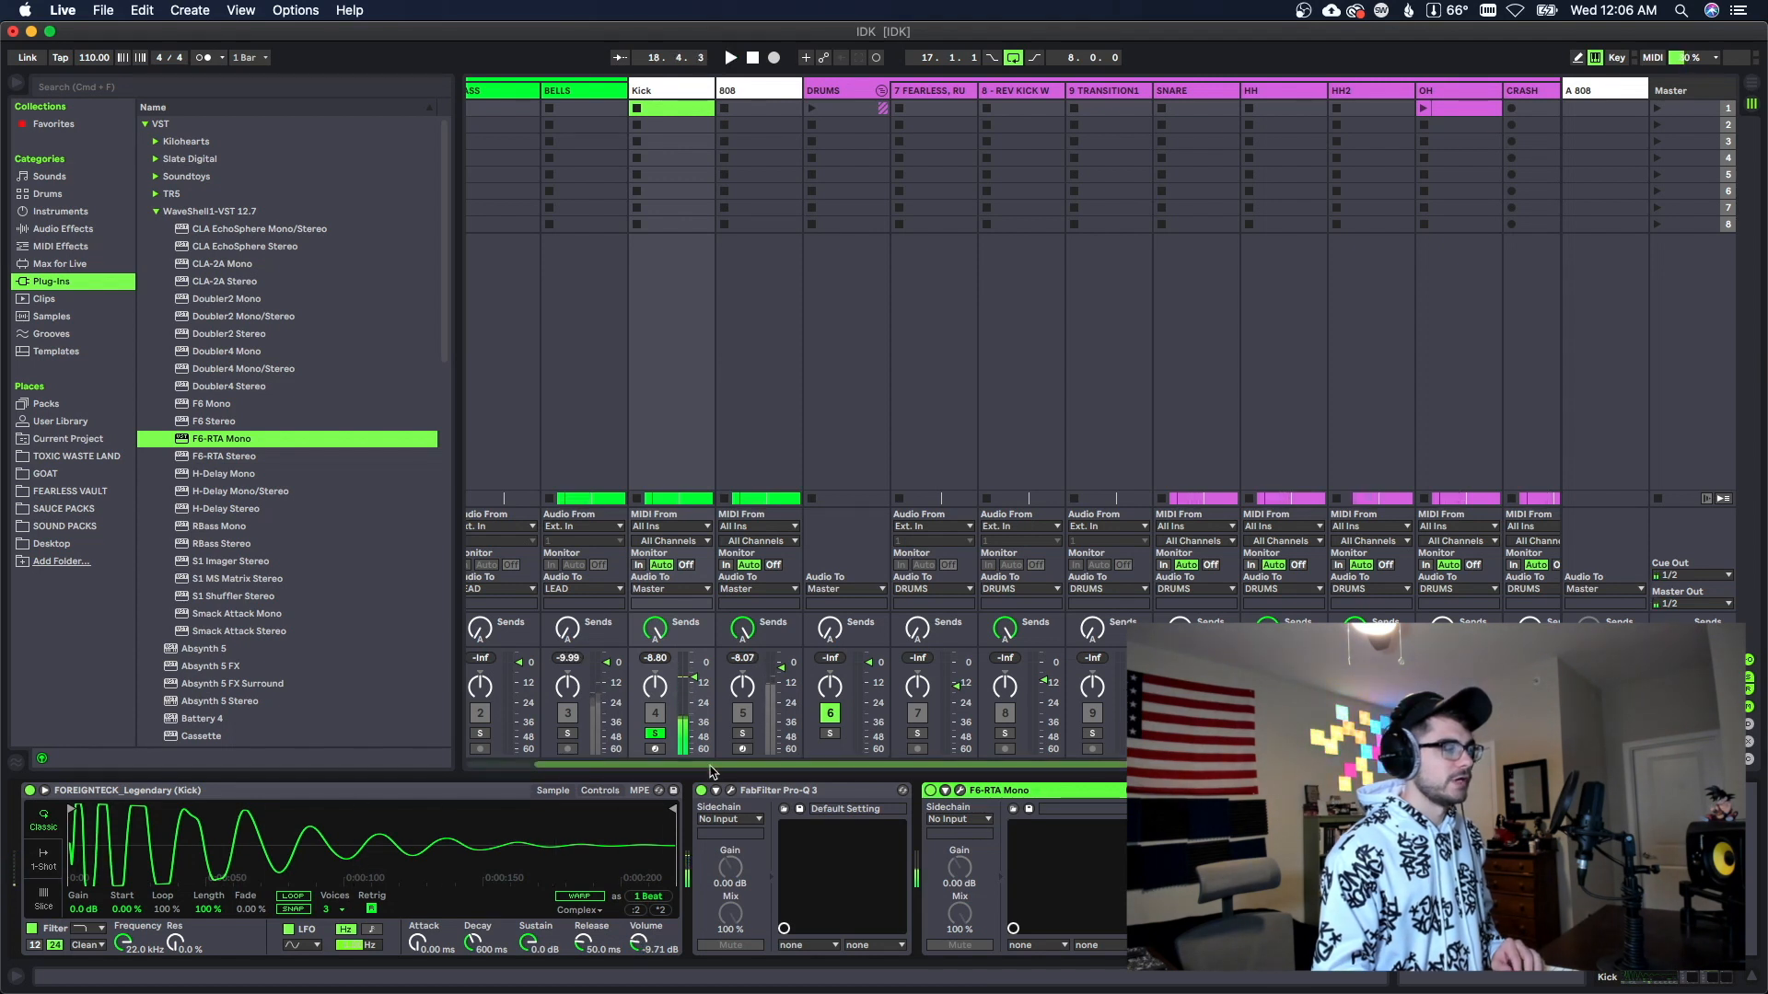
left_click(743, 732)
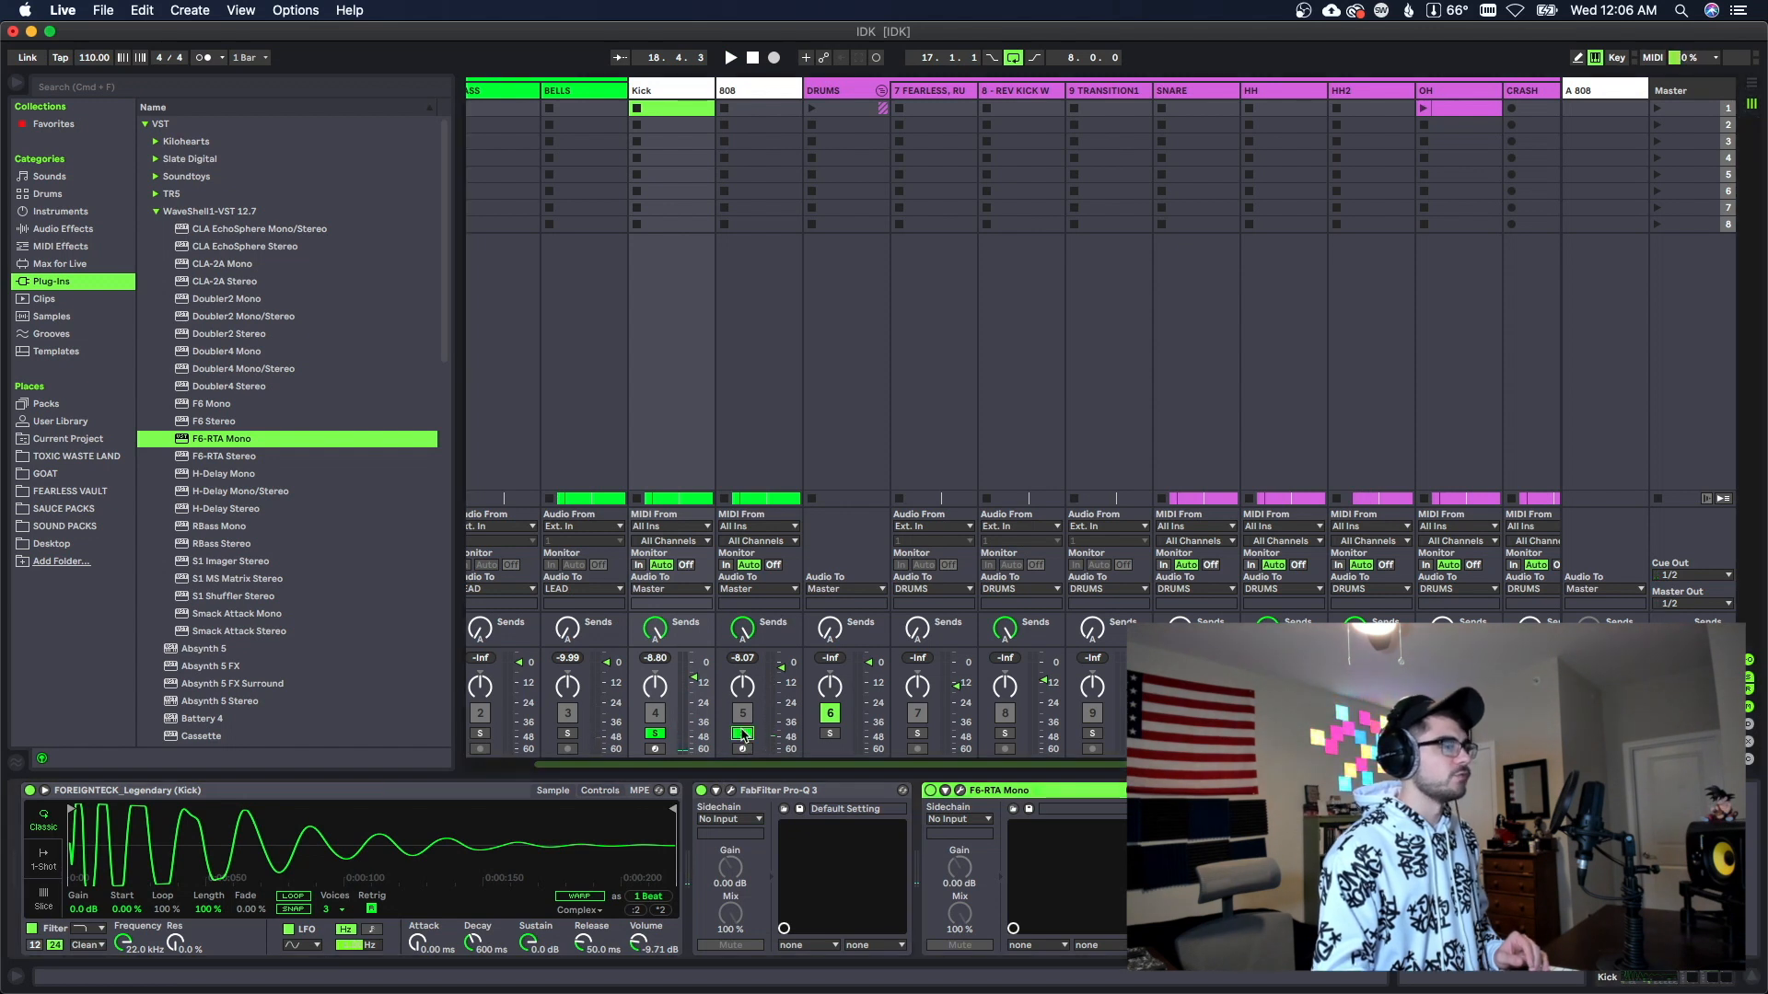
key("space")
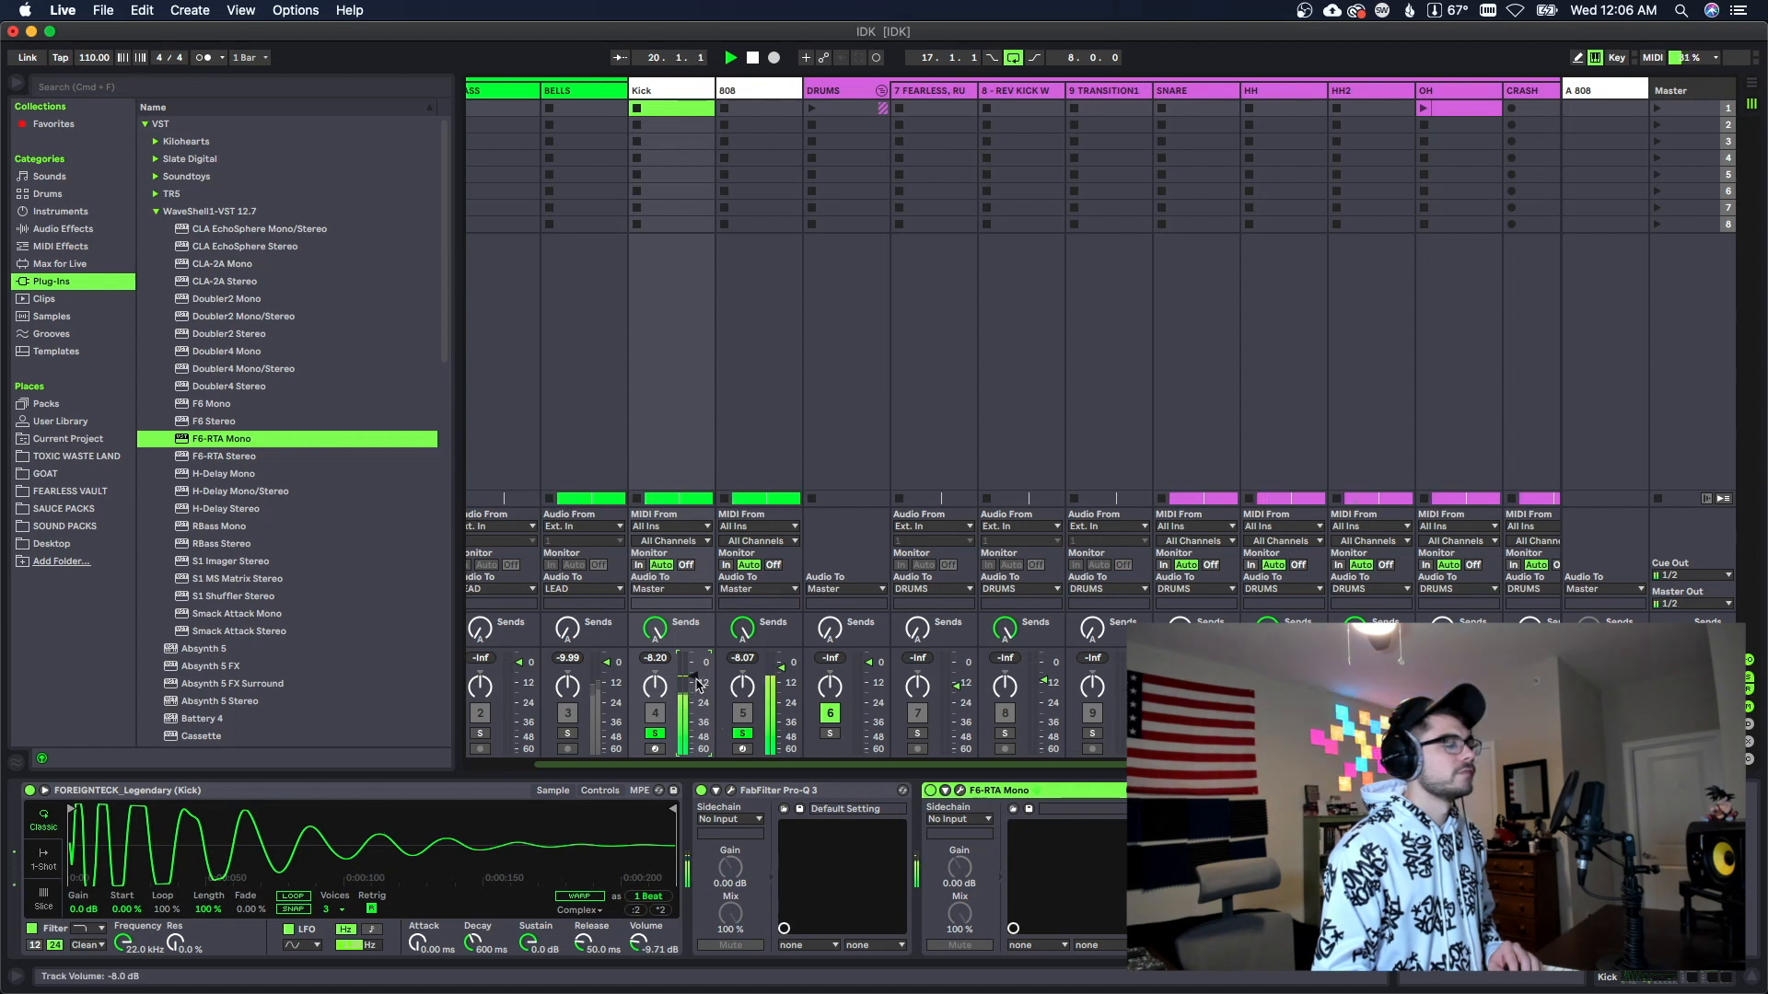
key("space")
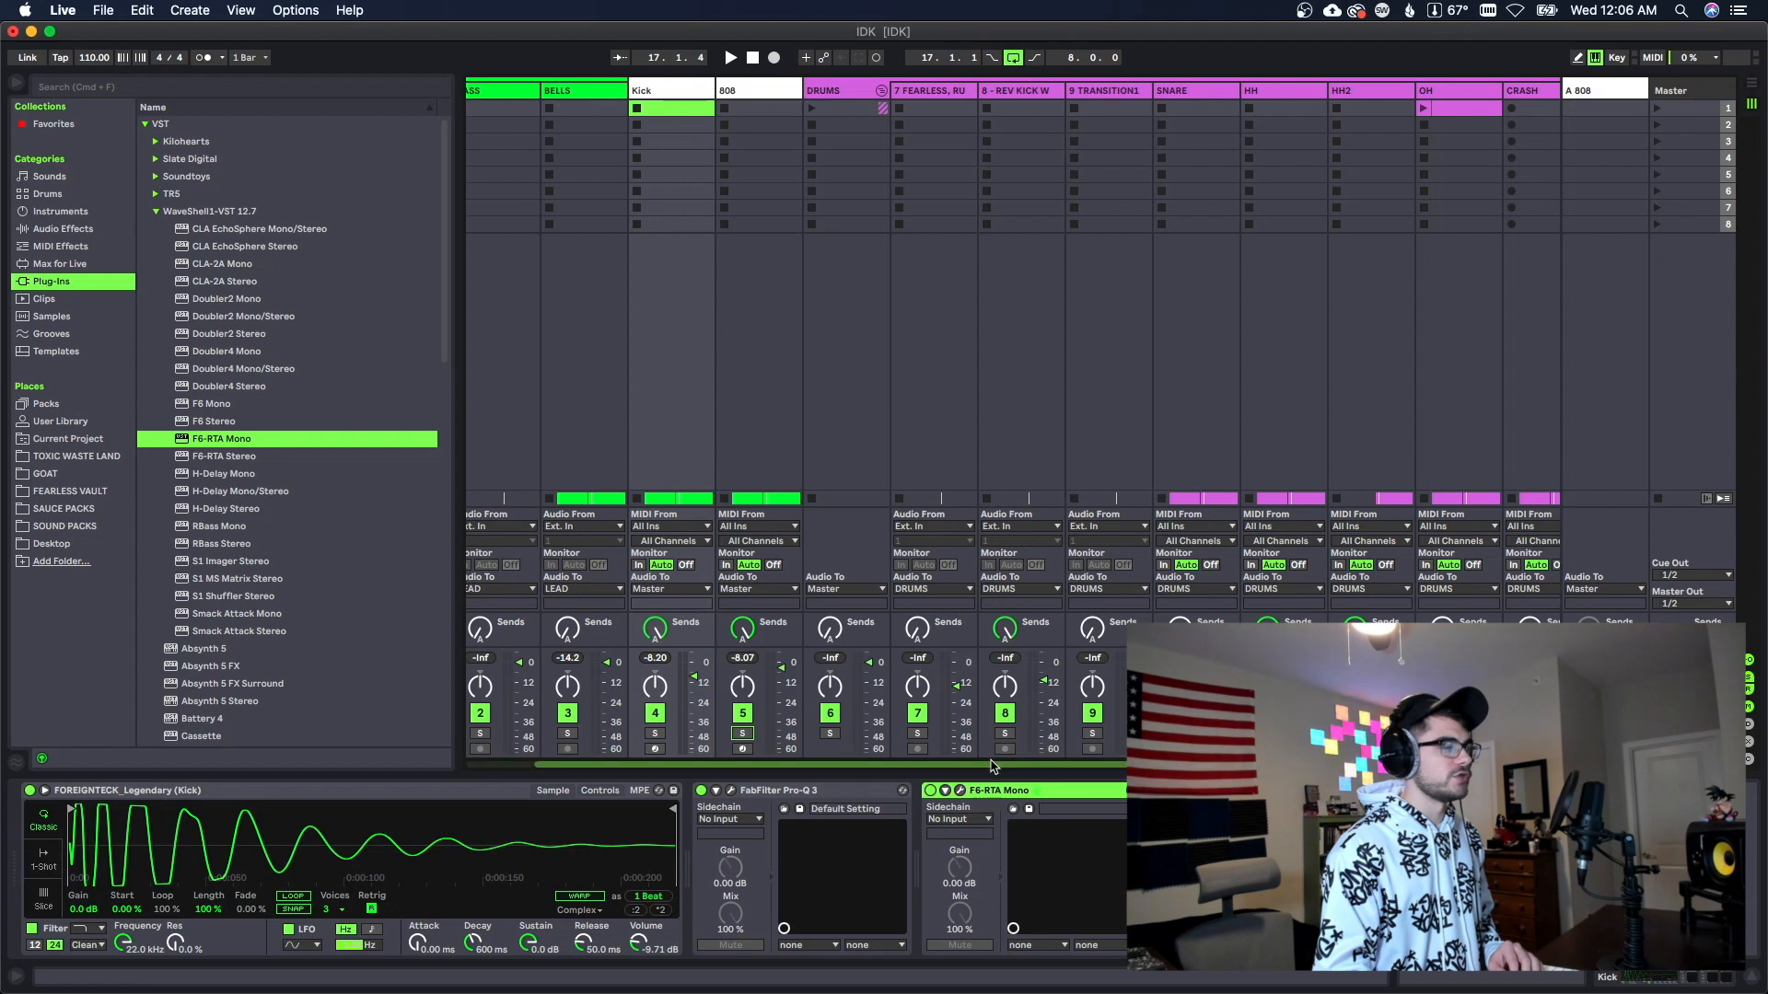
Step: Solo the SNARE track, add an 18 dB/oct low cut at about 174 Hz in its Pro-Q 3, and audition it
scroll(1031, 594, "right", 5)
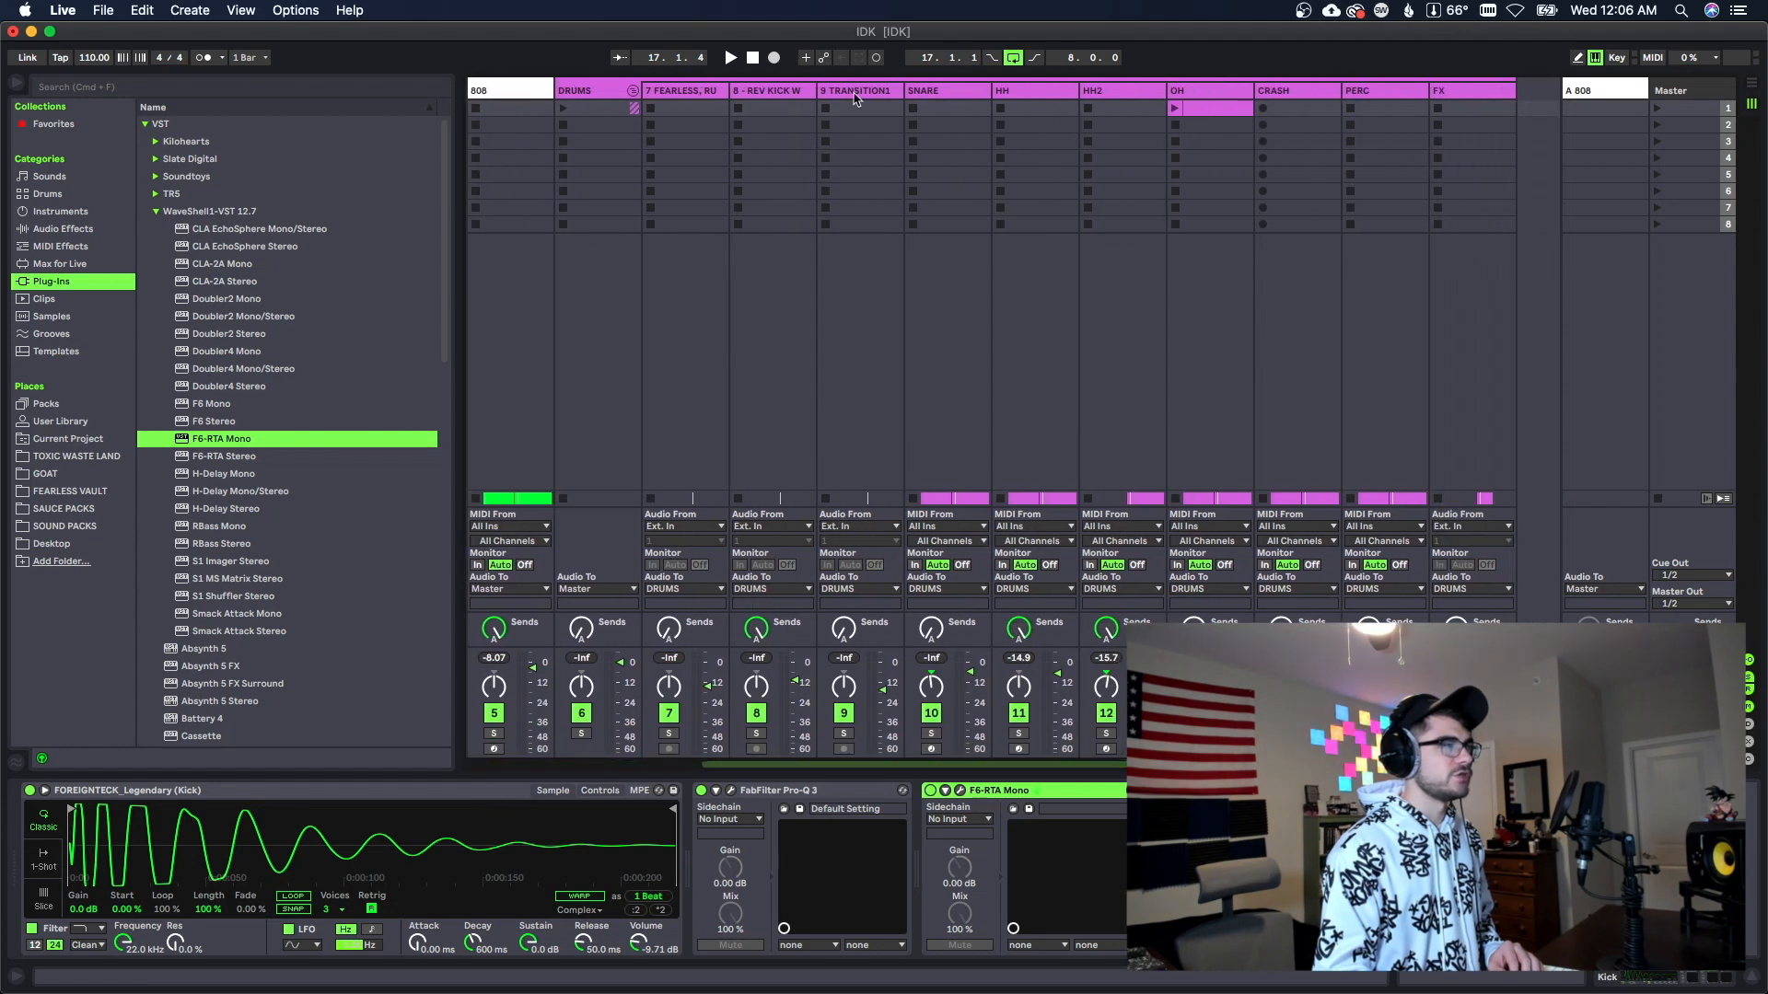
left_click(919, 91)
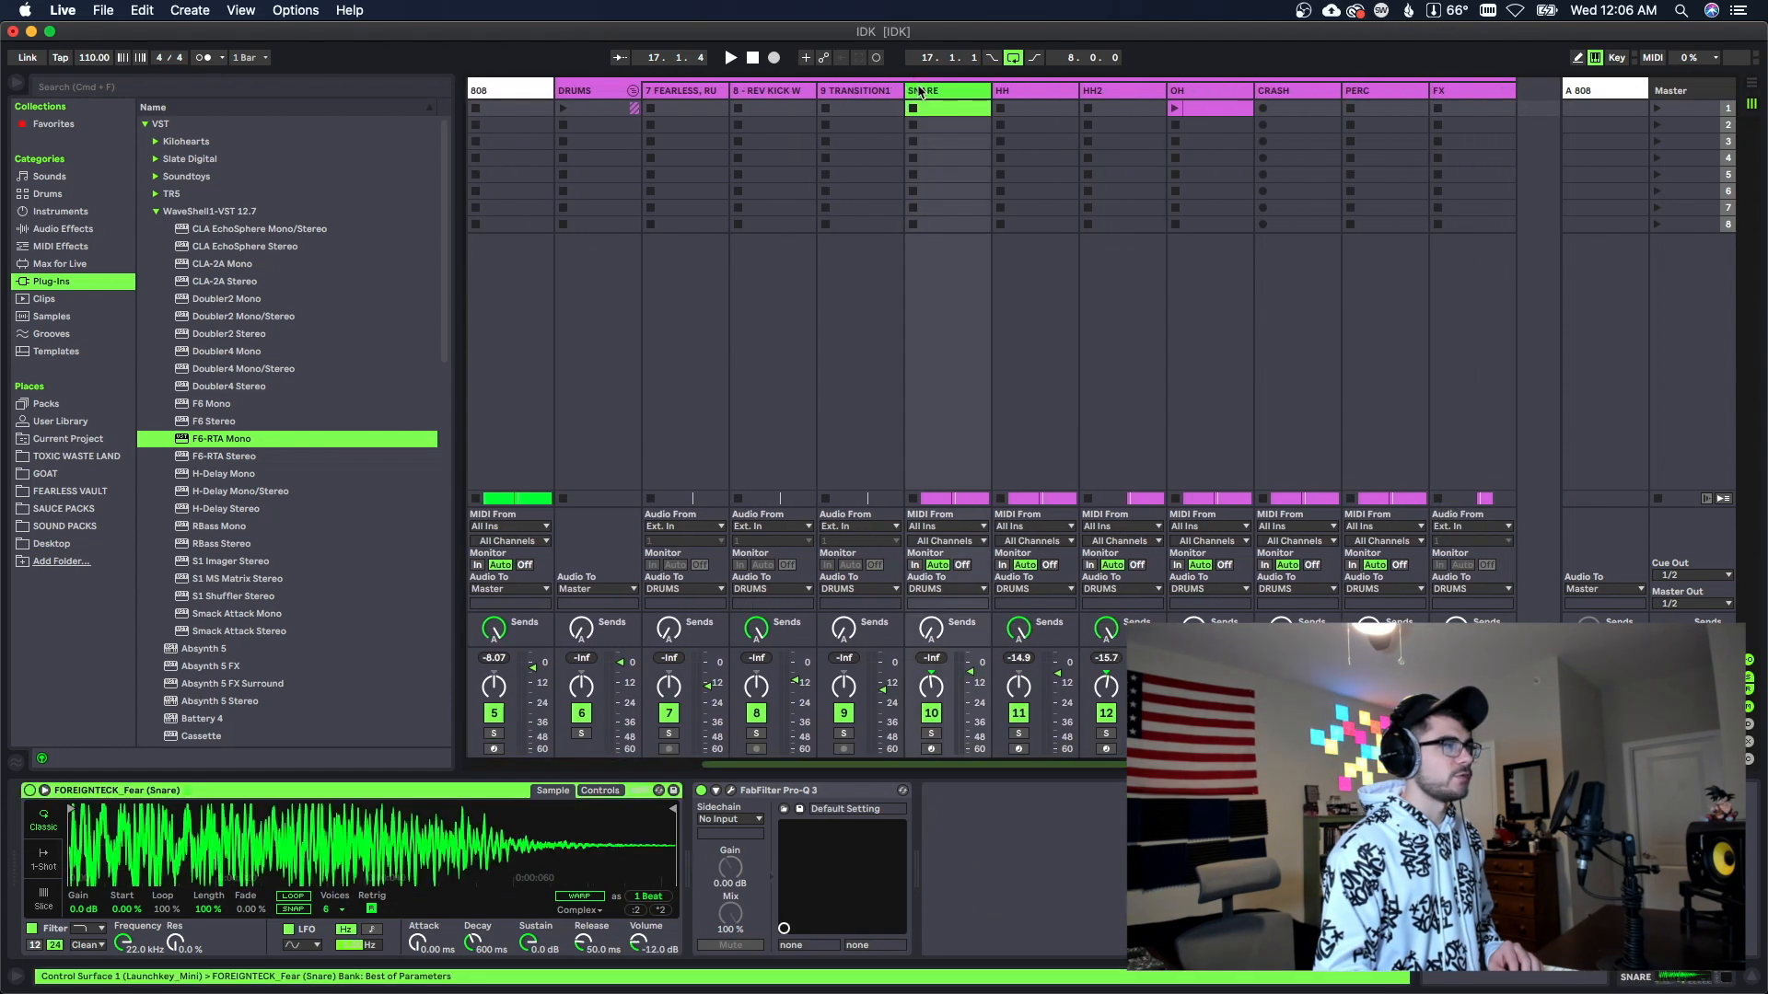
left_click(931, 734)
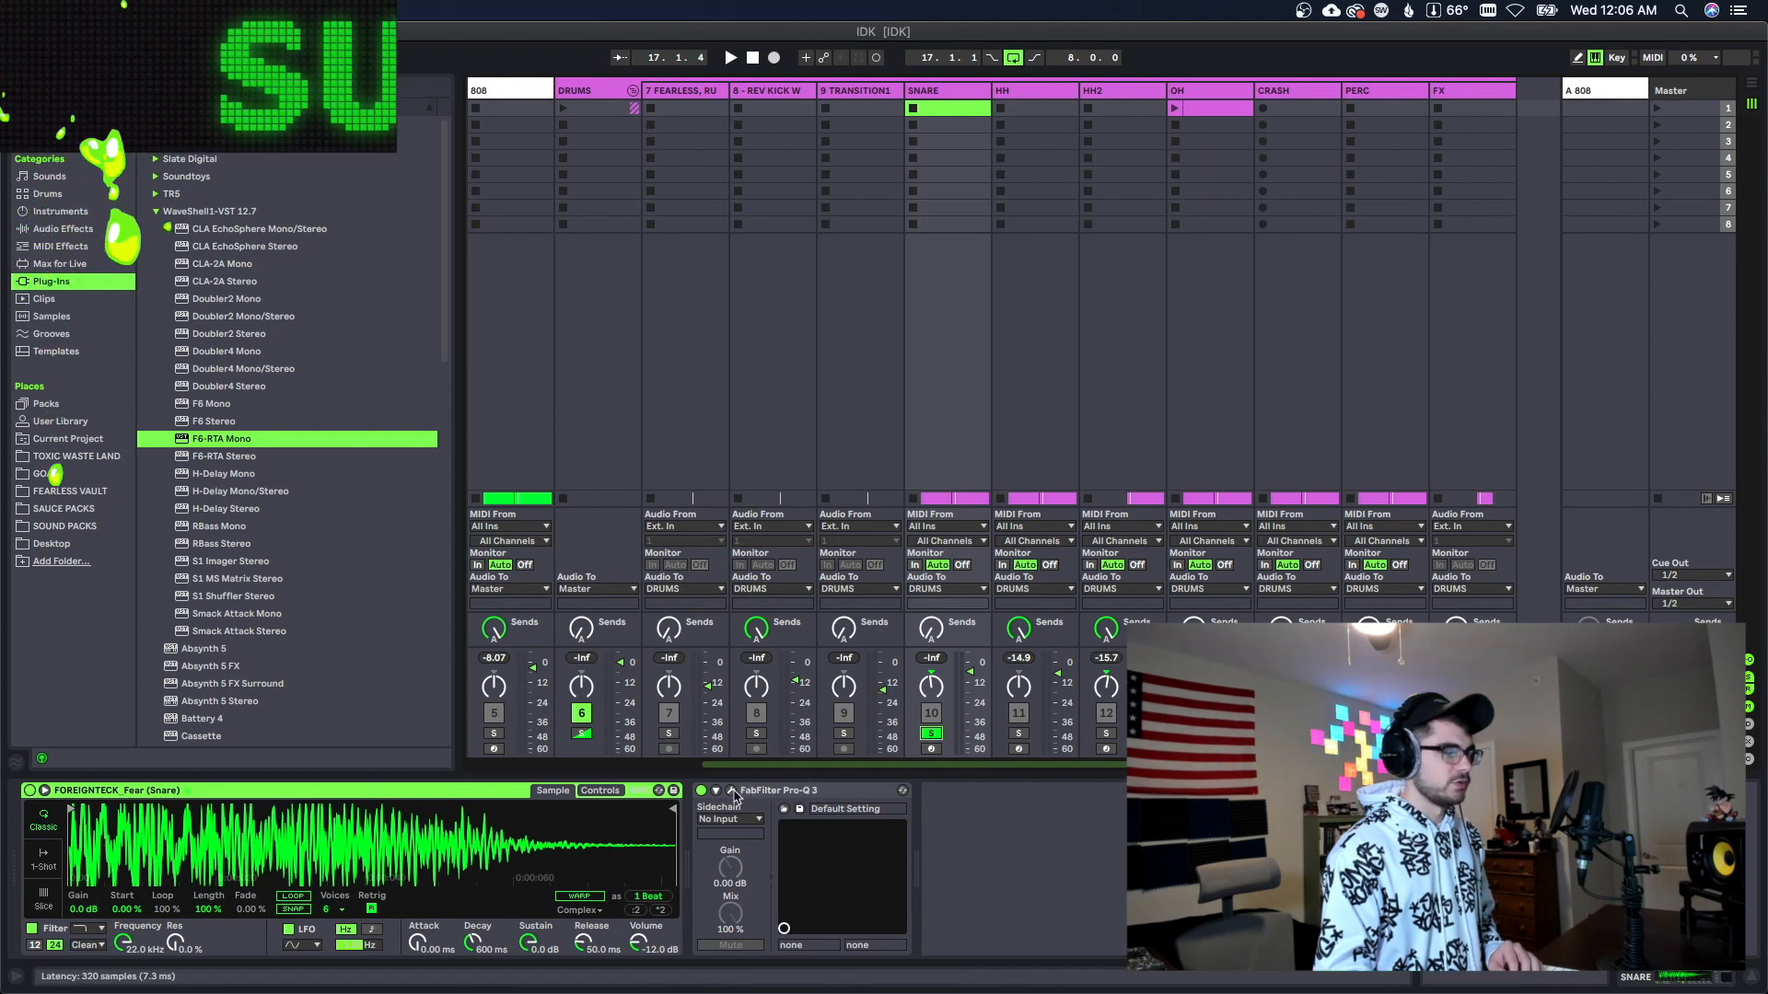
key("super+alt+p")
left_click_drag(316, 278, 564, 280)
scroll(583, 281, "up", 1)
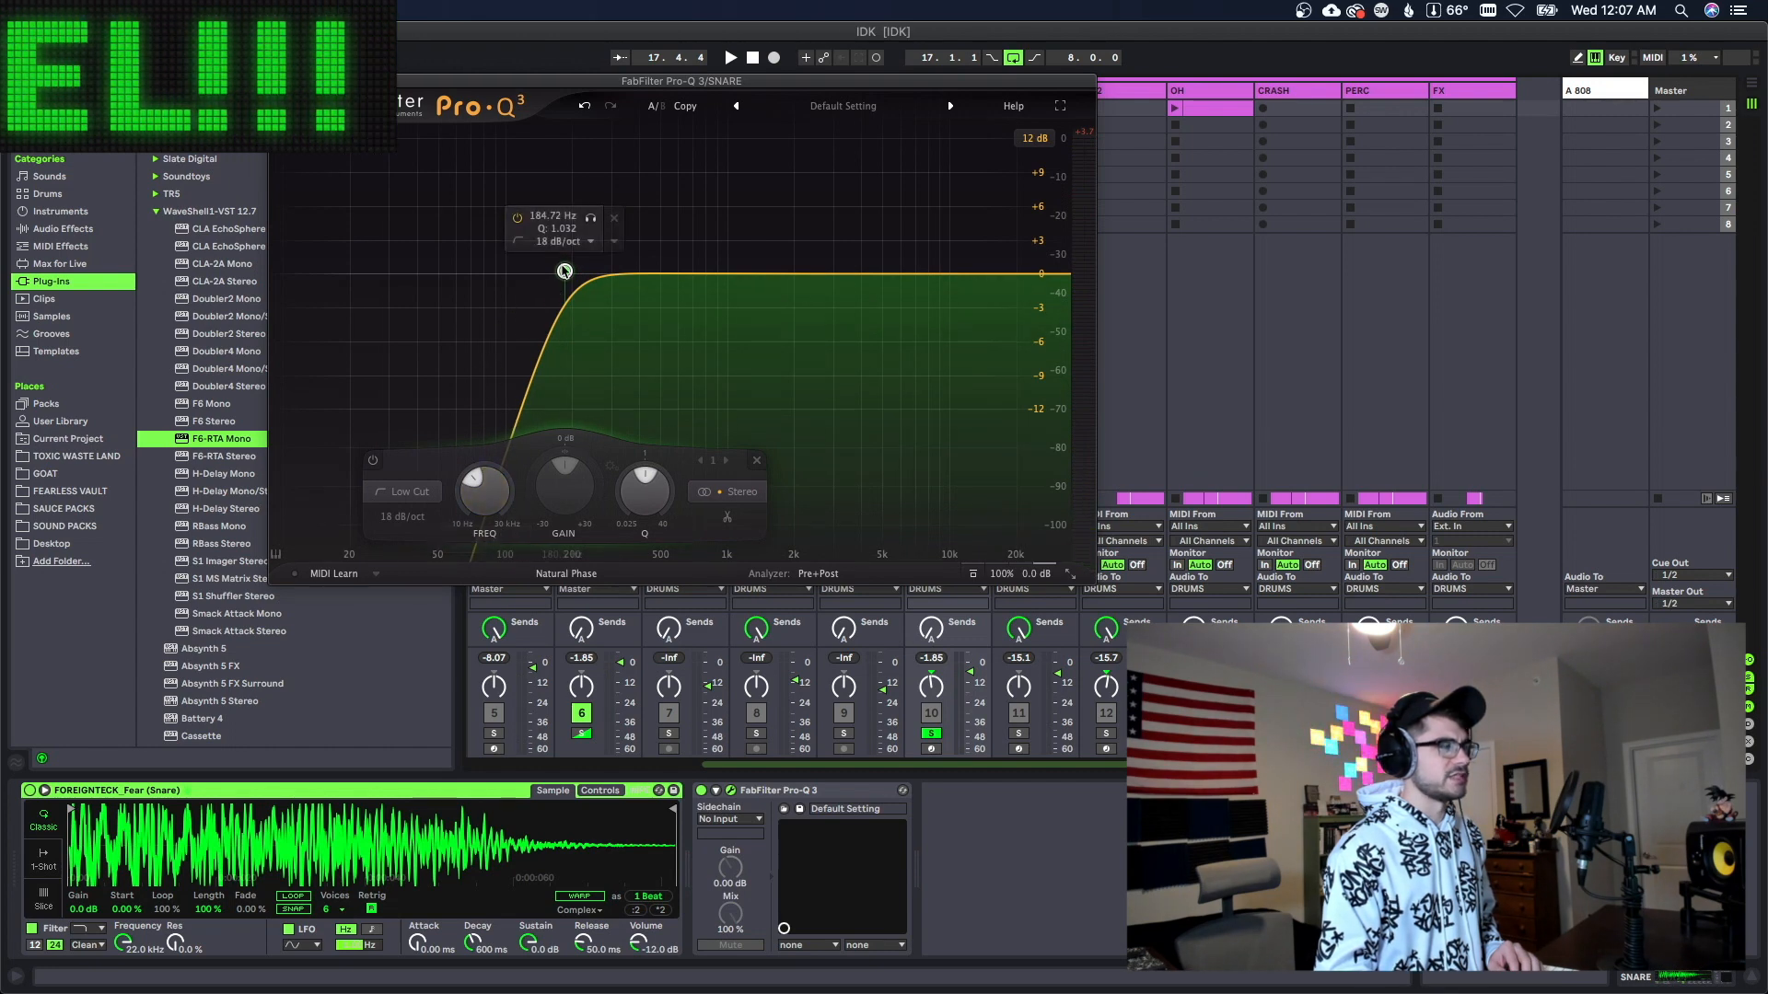
left_click_drag(564, 272, 559, 272)
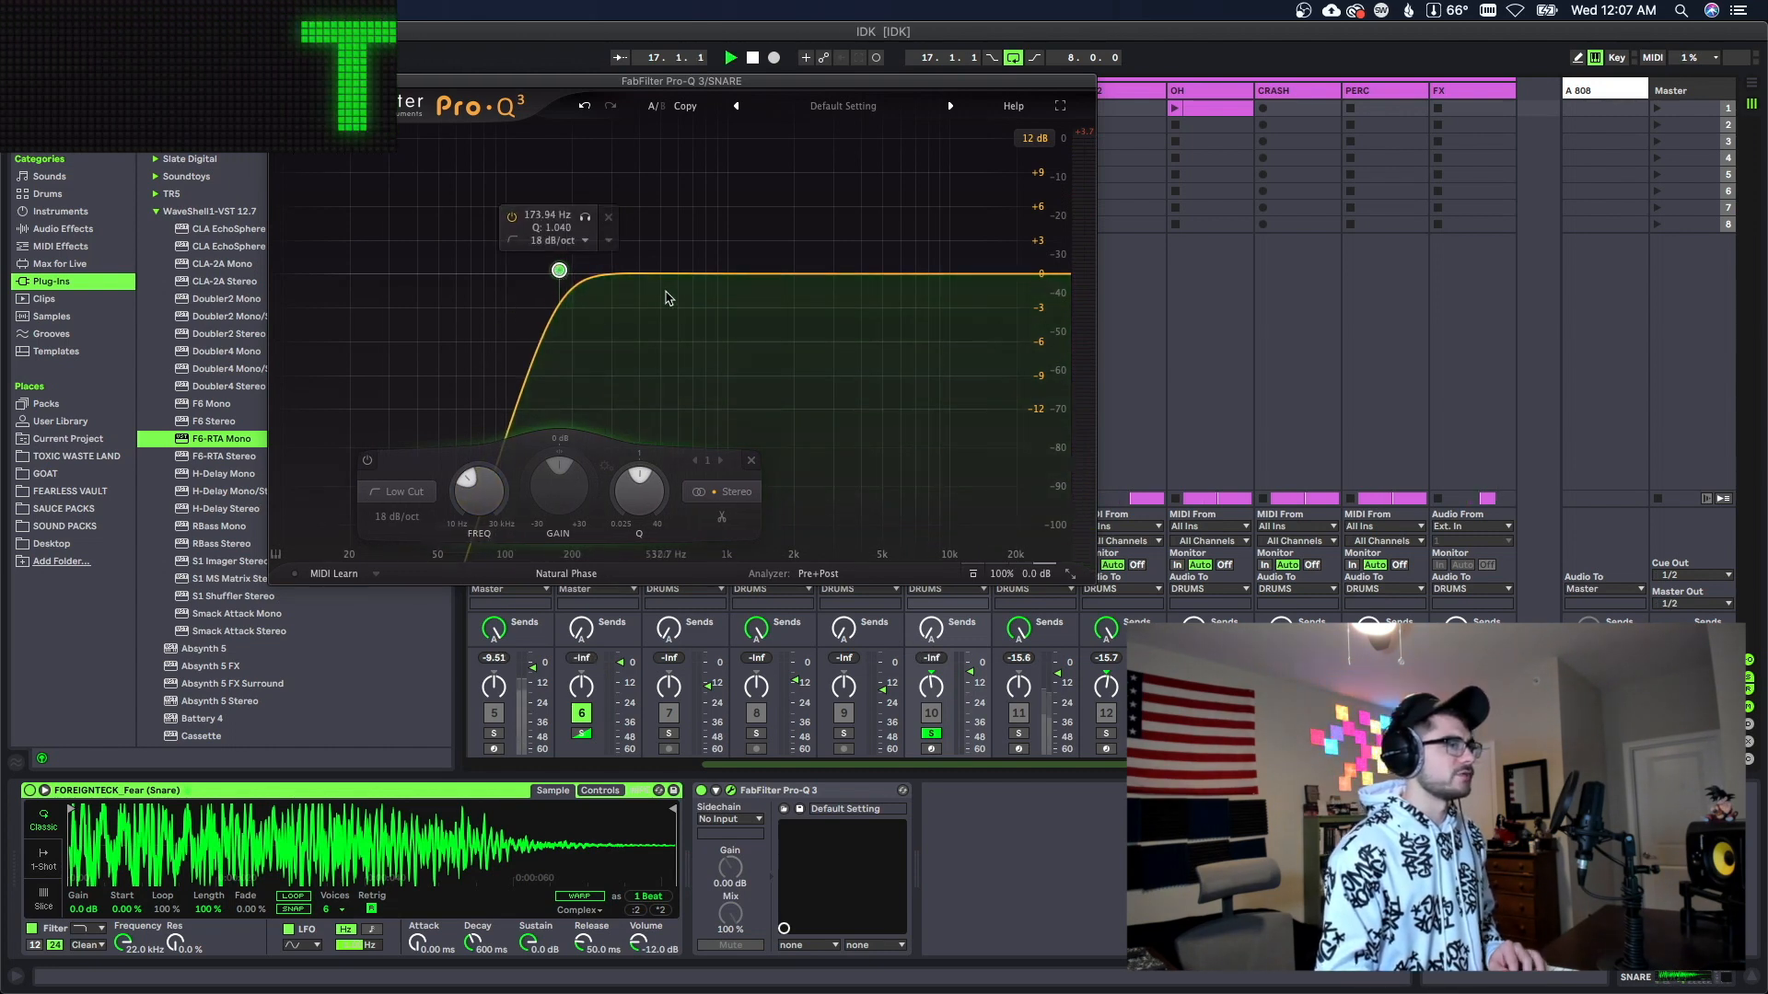
key("space")
key("space")
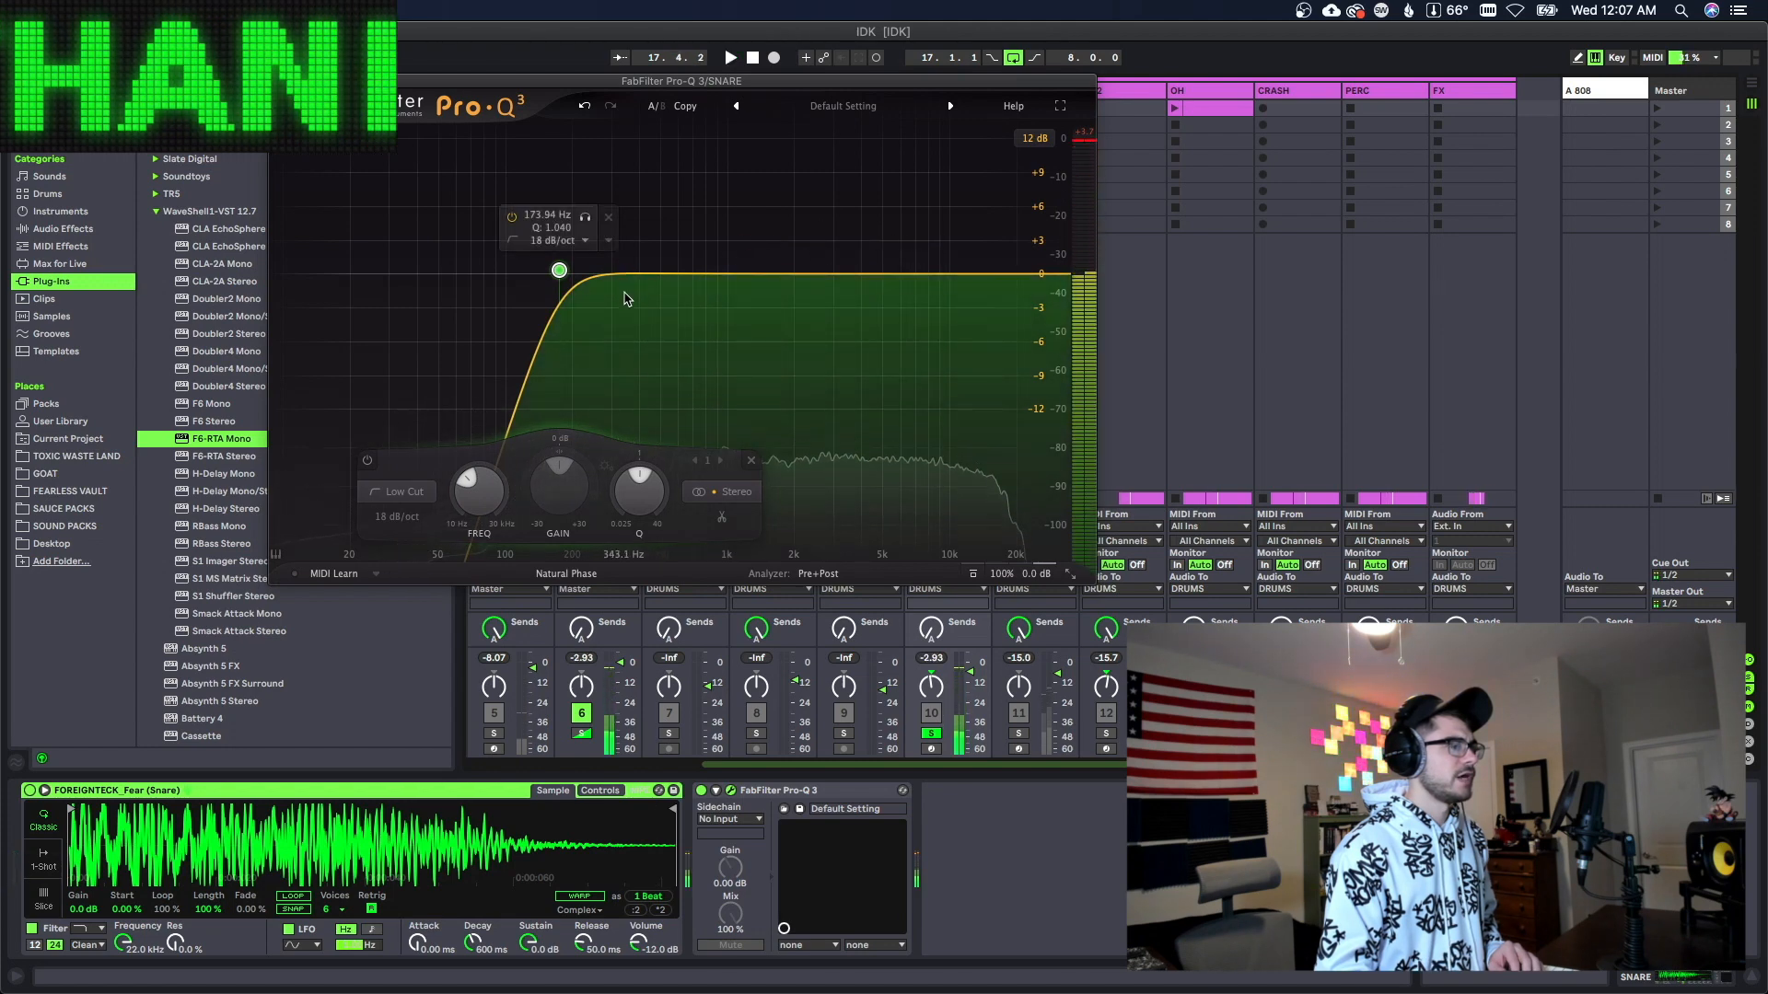
Step: Add a bell band to the snare's Pro-Q 3, boost it about 6.8 dB around 379 Hz, and audition the snare
left_click_drag(636, 273, 634, 244)
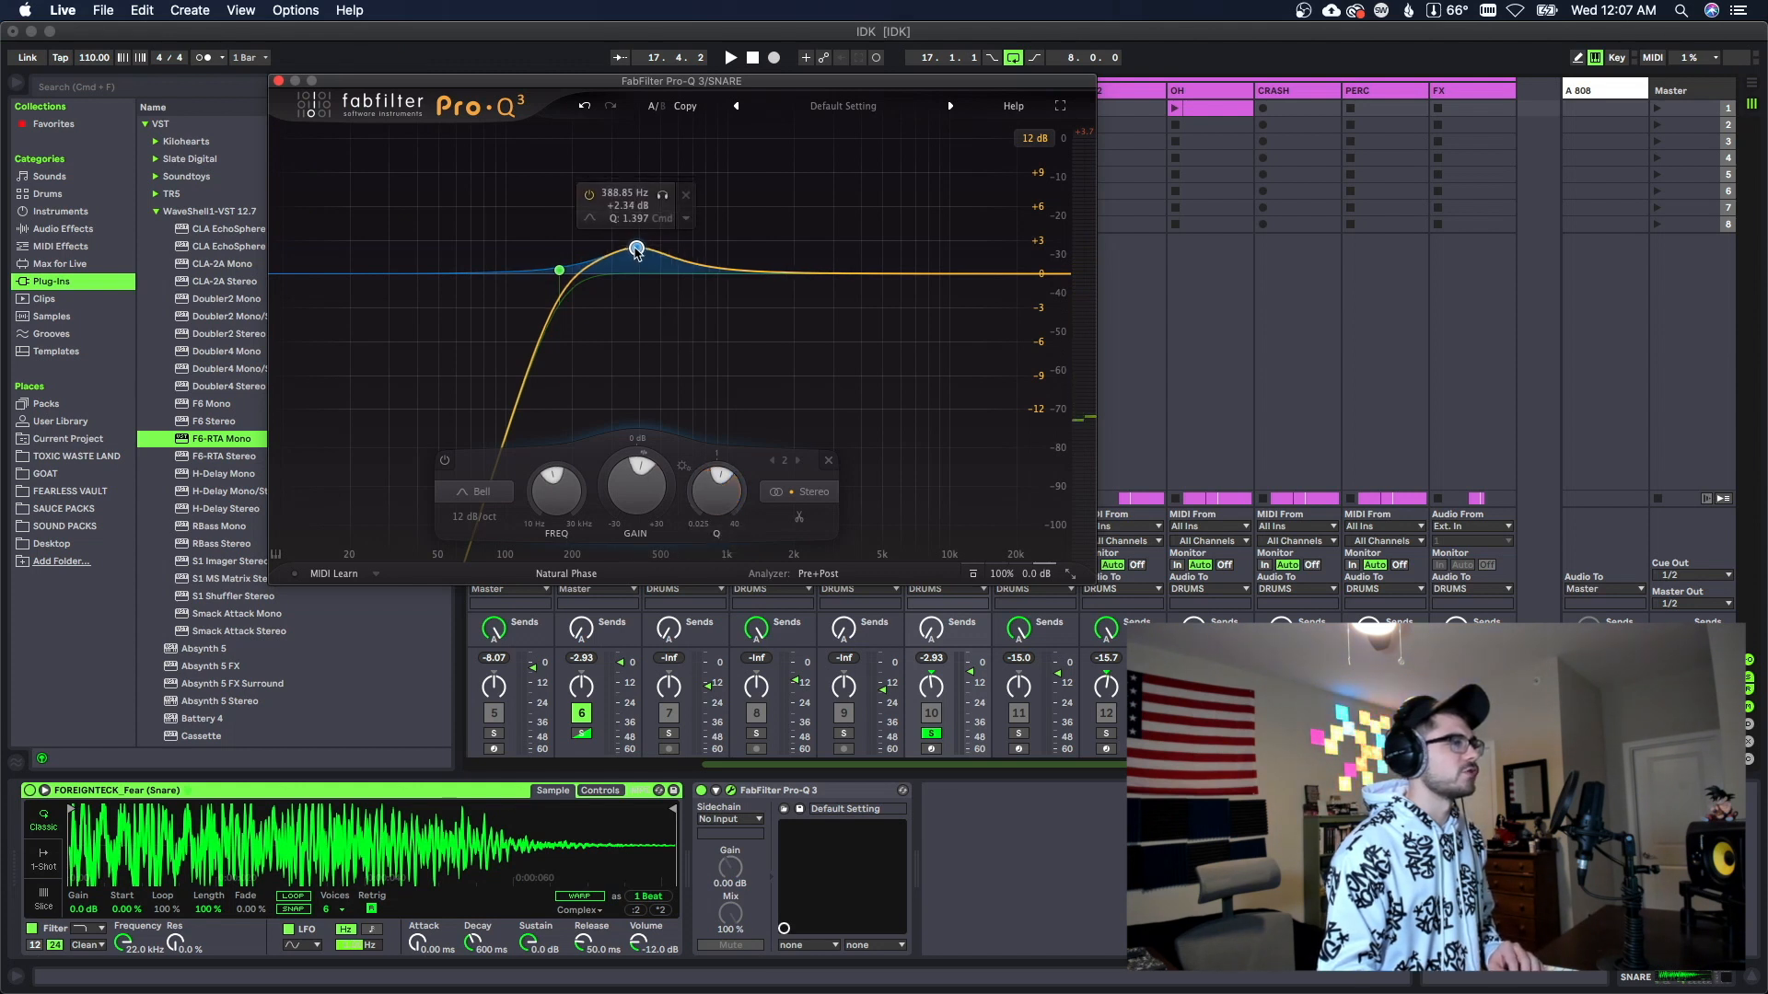
key("space")
left_click_drag(636, 245, 634, 197)
key("space")
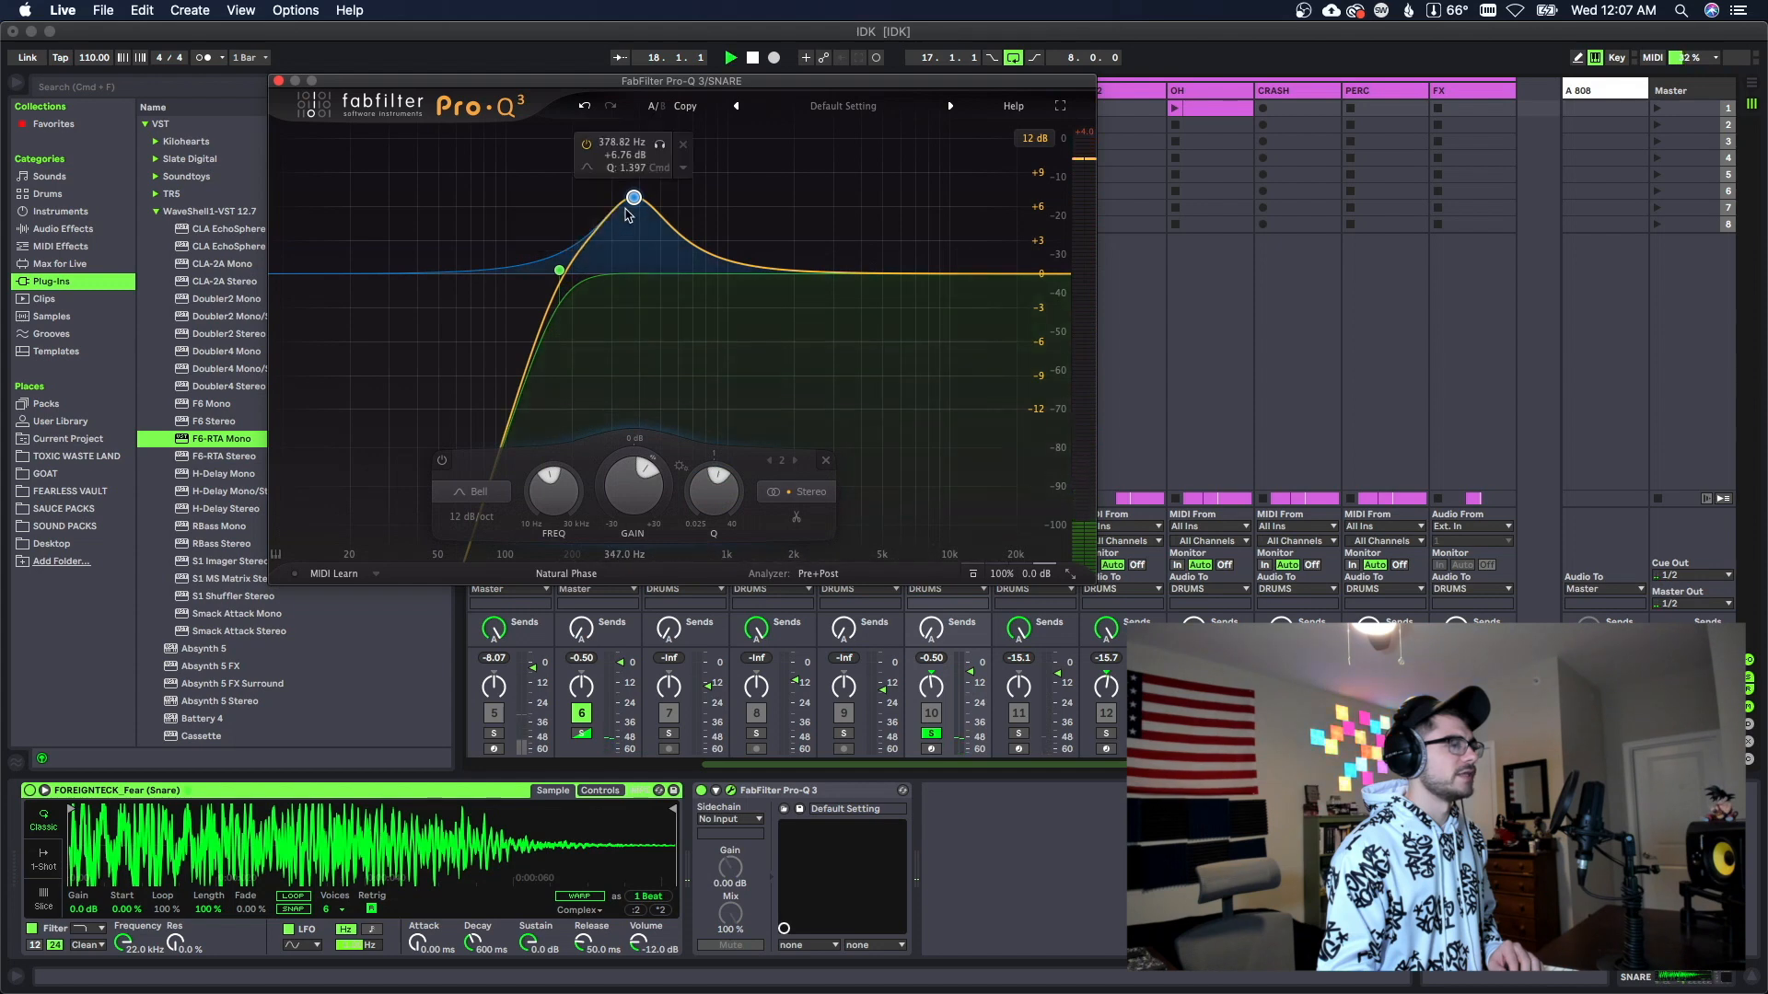
Step: Reduce the snare's bell boost to about 2 dB, move the low cut to about 186 Hz, and close the equalizer window
key("space")
left_click_drag(634, 197, 565, 266)
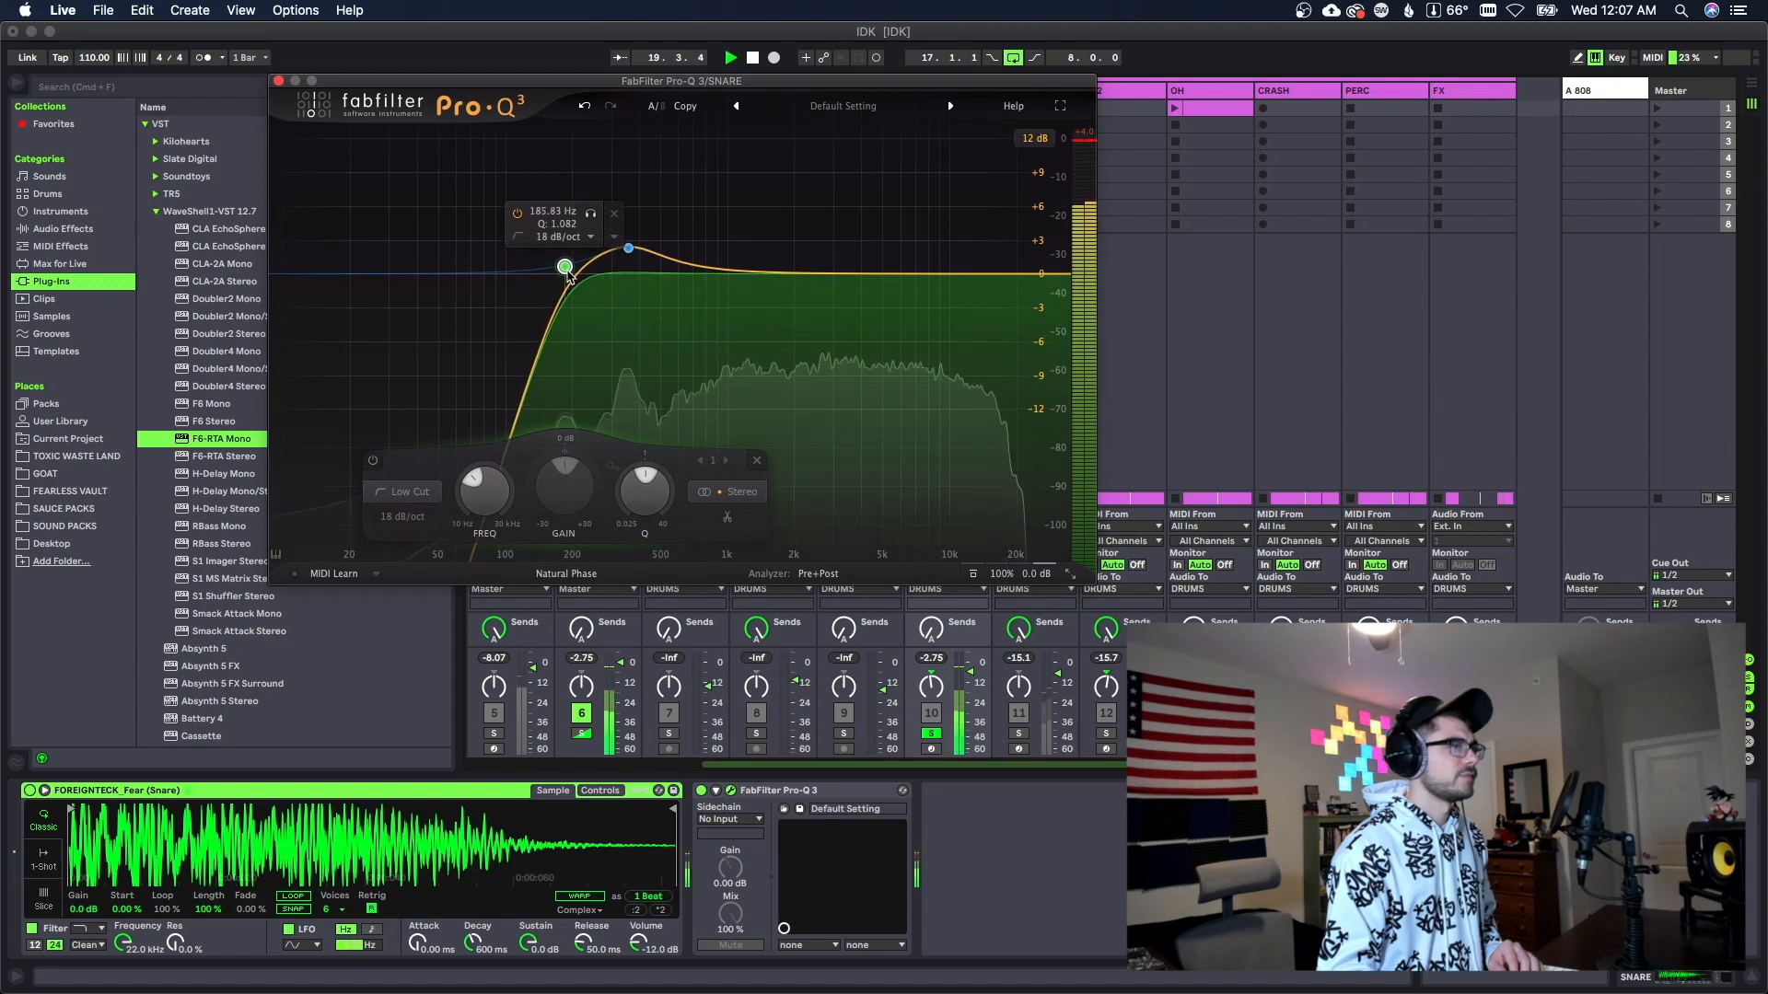
left_click(279, 80)
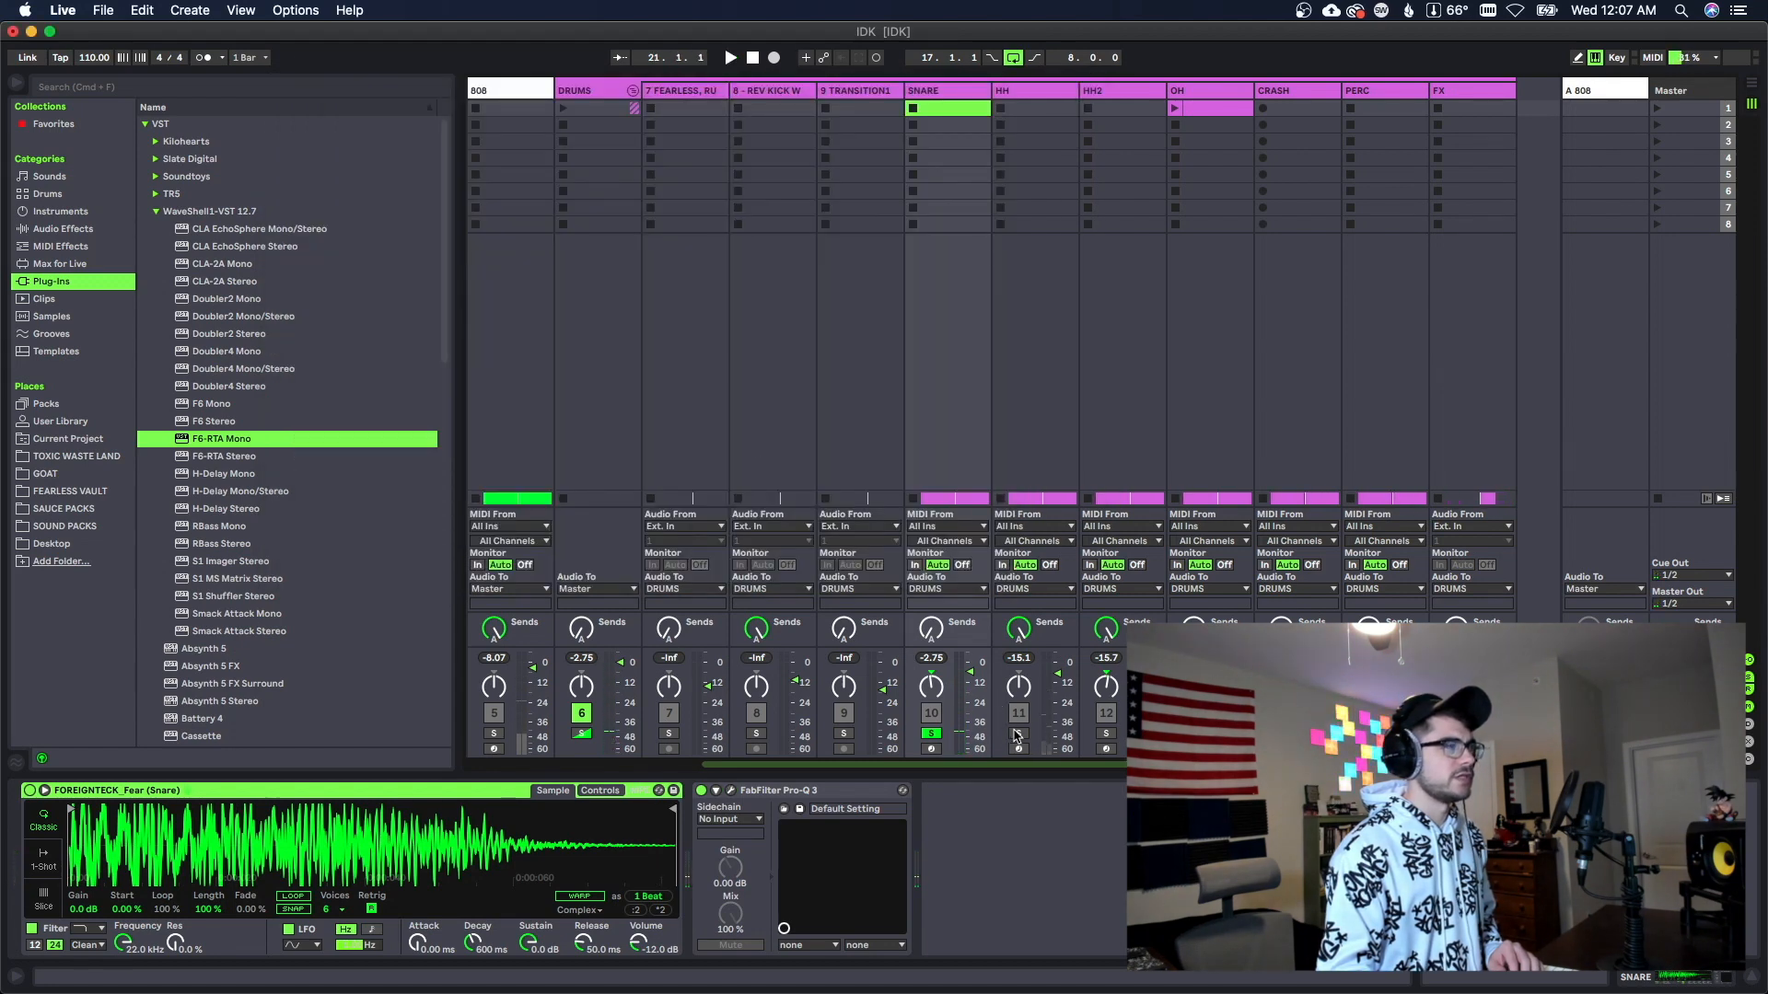
Step: Add an 18 dB/oct low cut at about 1163 Hz in the soloed HH track's Pro-Q 3, audition it, and close the window
left_click(994, 372)
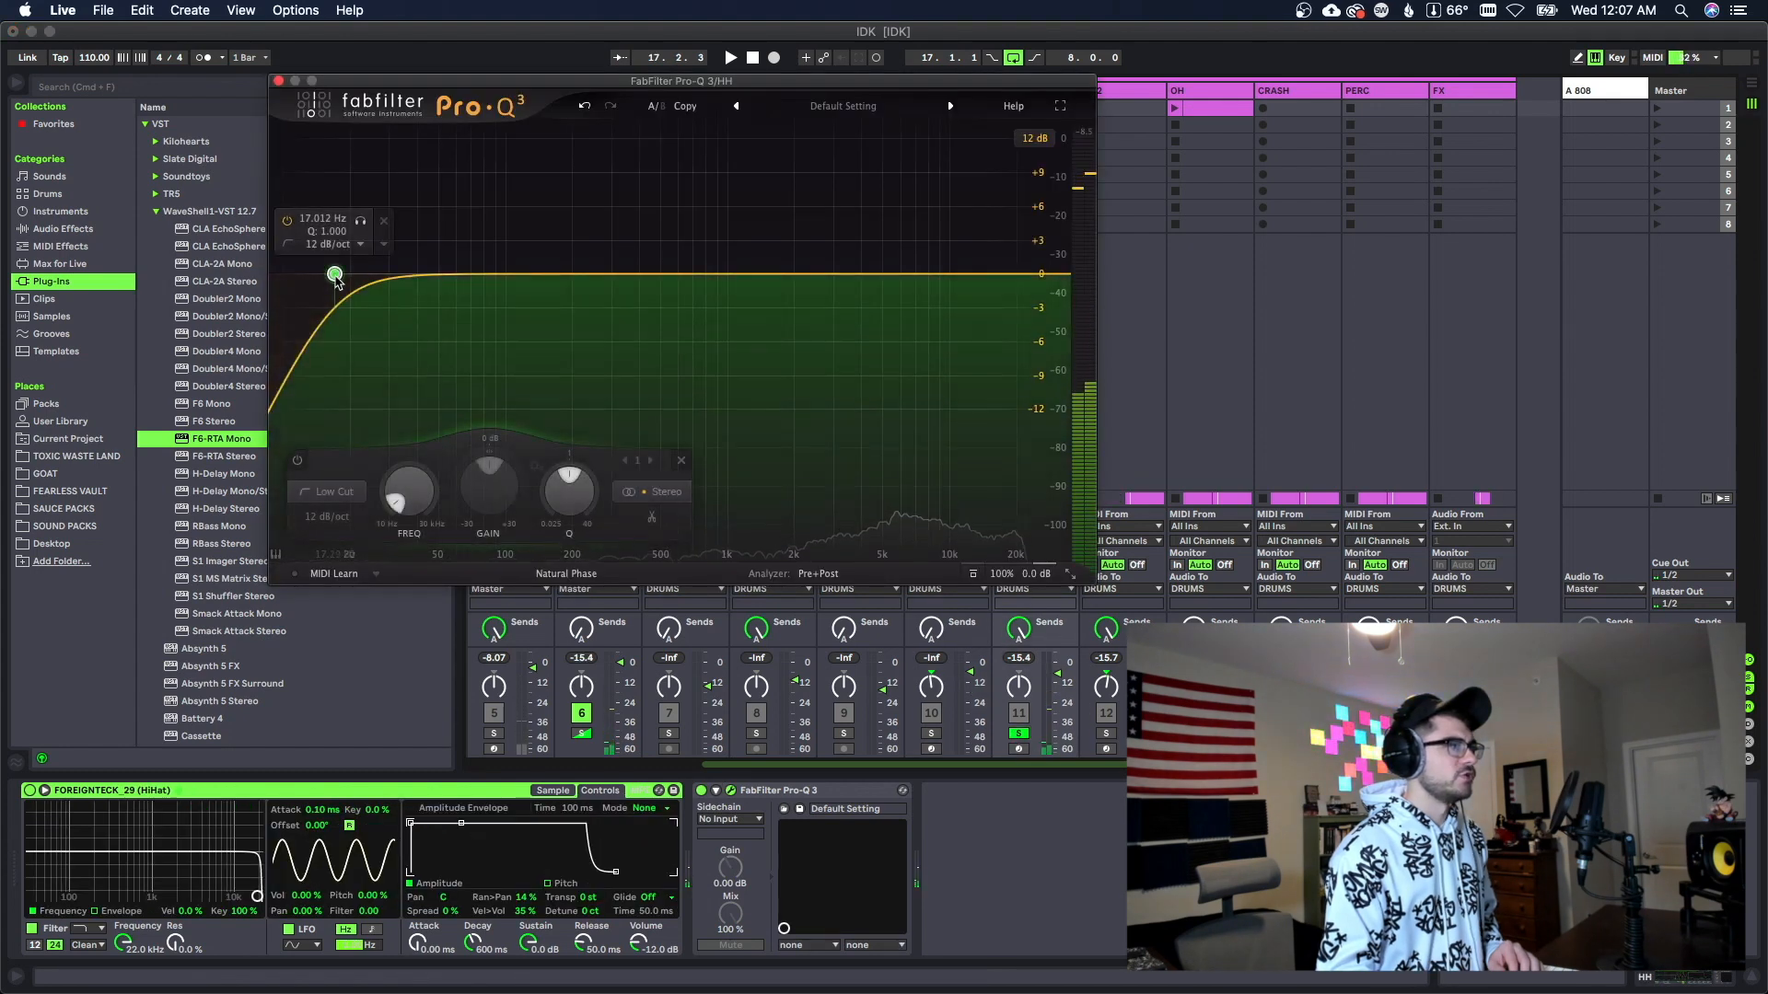
left_click_drag(331, 273, 742, 272)
key("space")
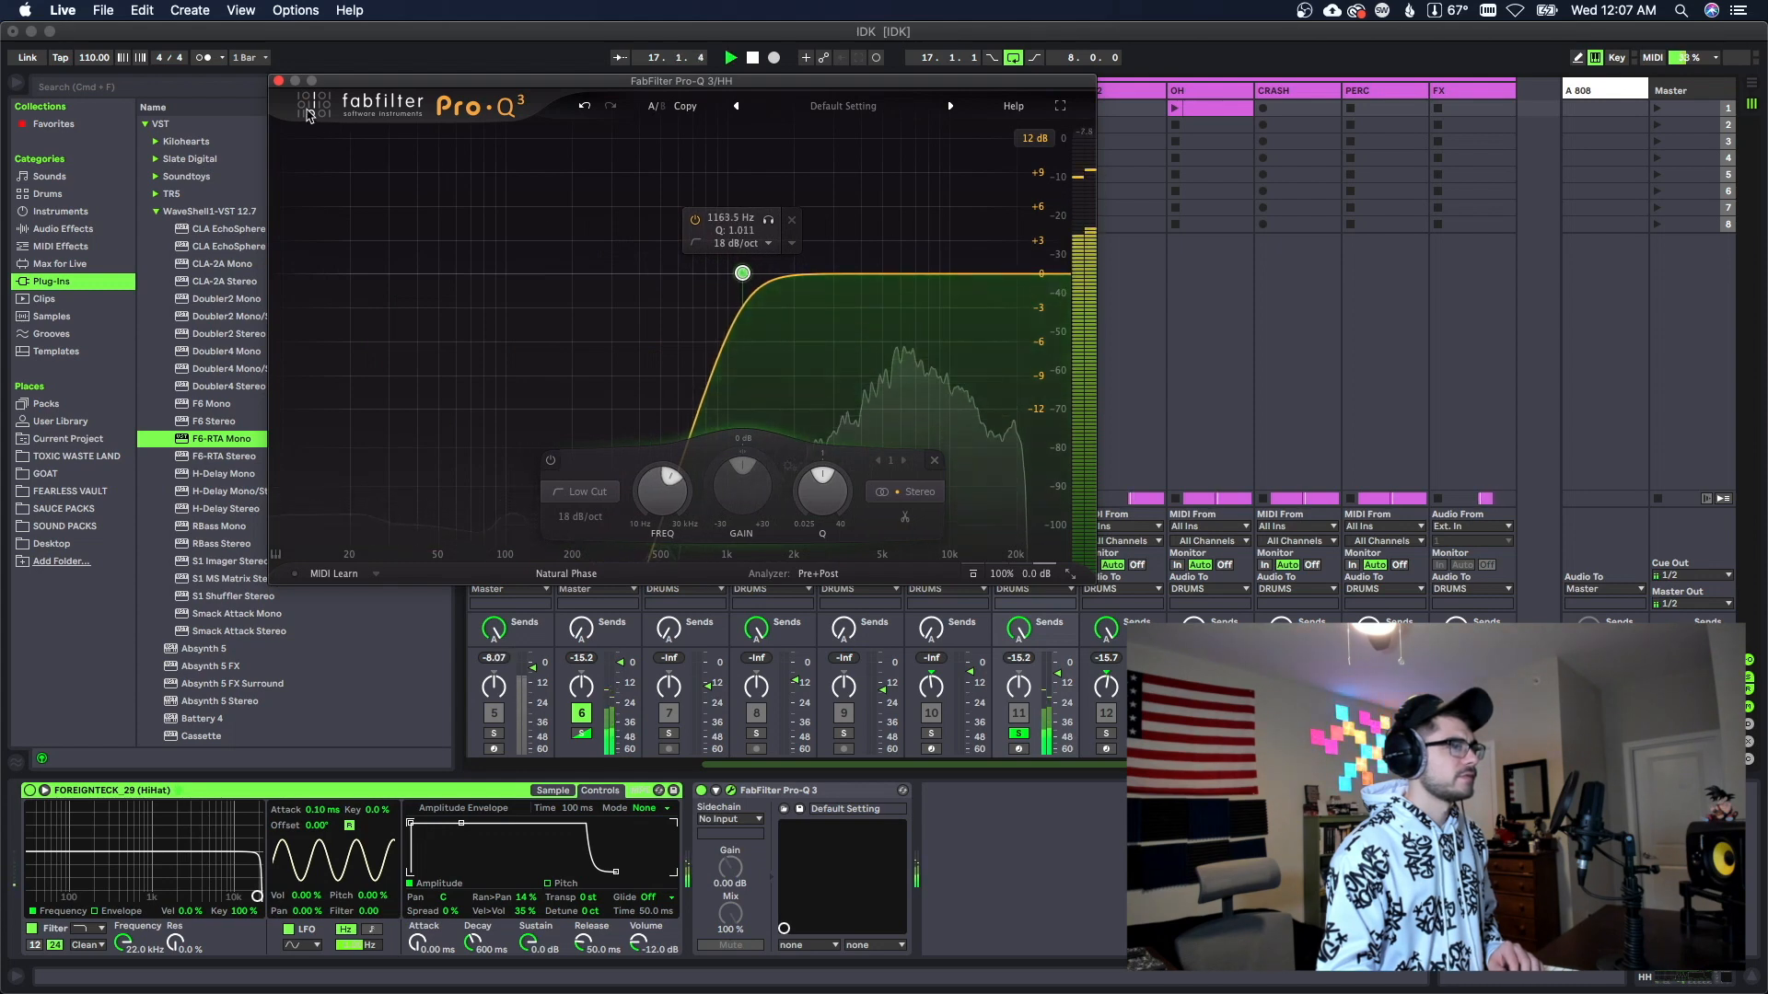
left_click(278, 82)
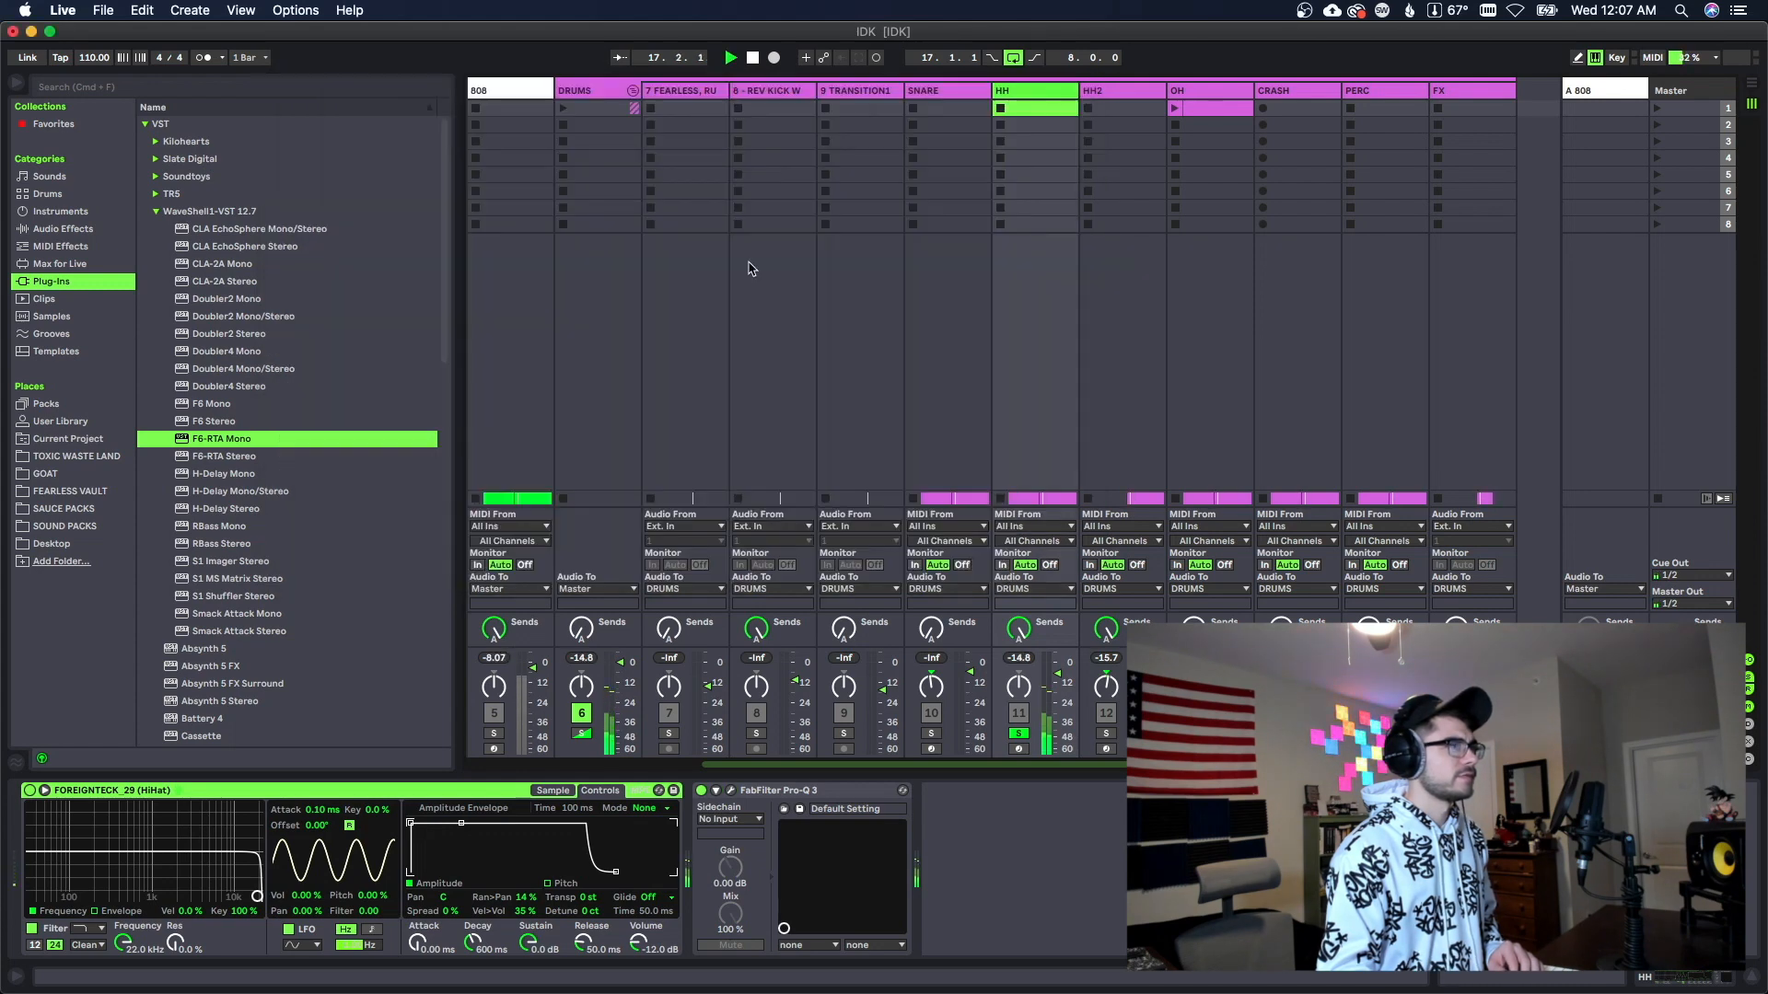
Step: Copy the HH track's Pro-Q 3 onto the soloed HH2 track, set its low cut to about 1044 Hz, and close the equalizer
left_click(1123, 107)
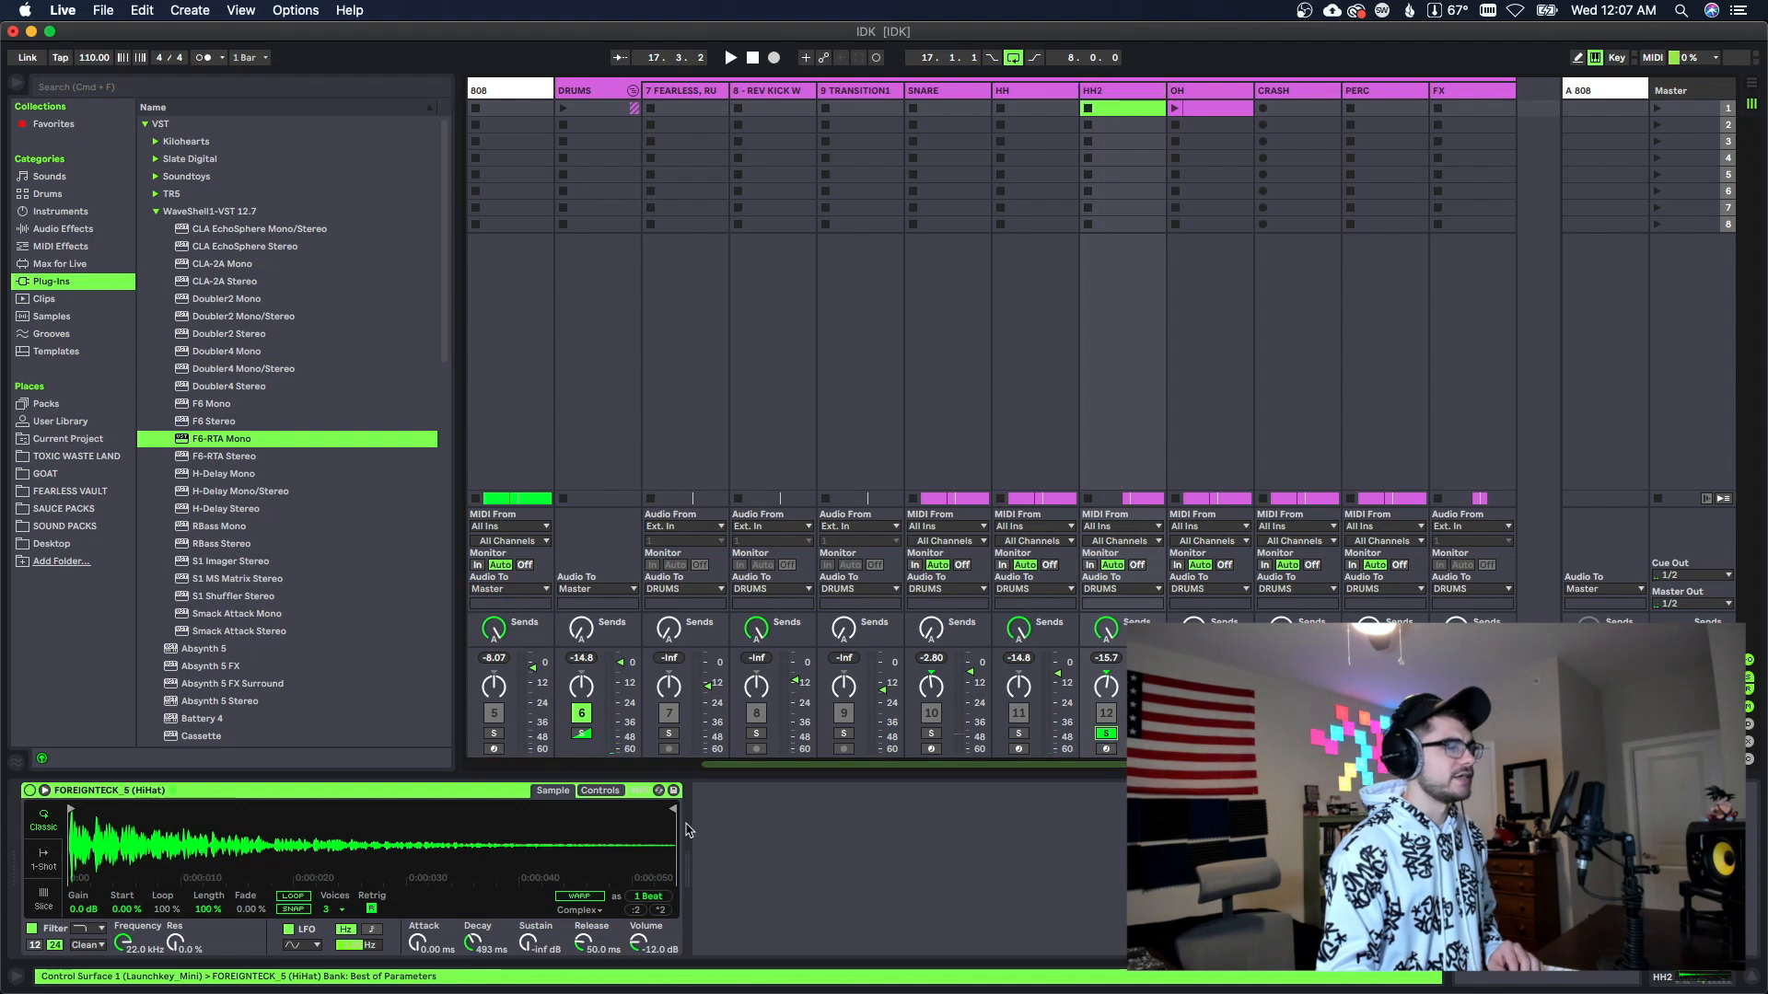
left_click(1021, 92)
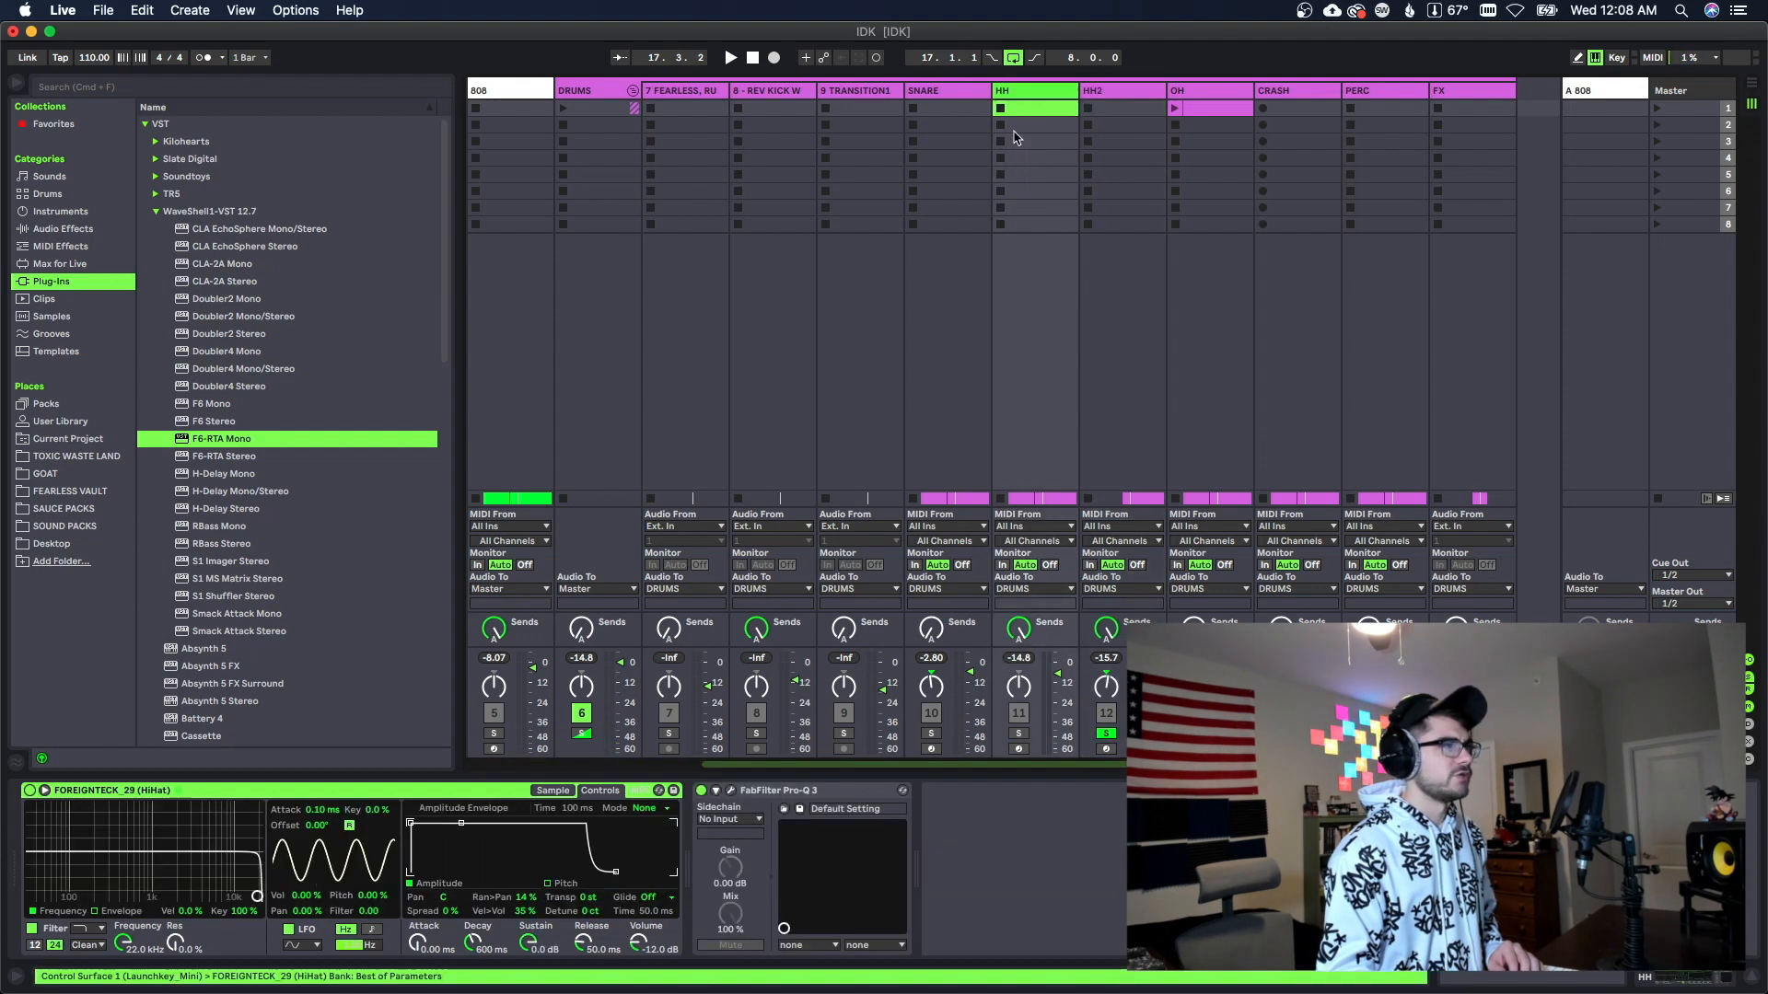
left_click(773, 794)
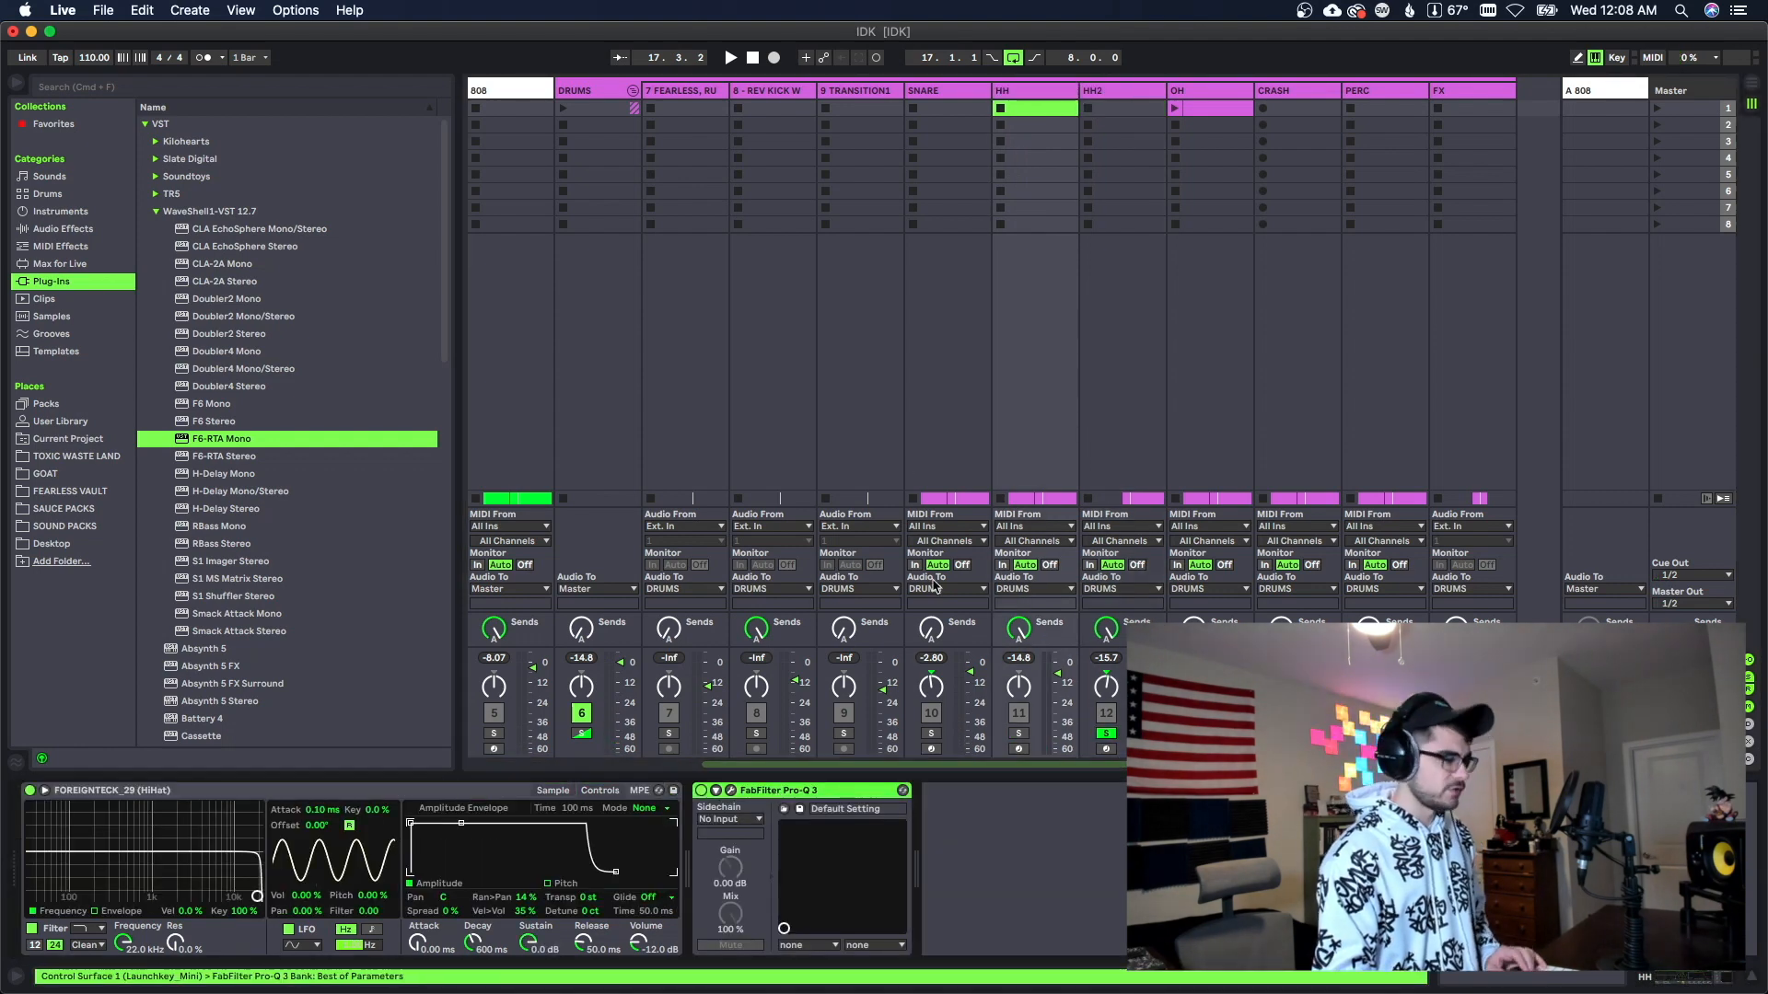
key("Right")
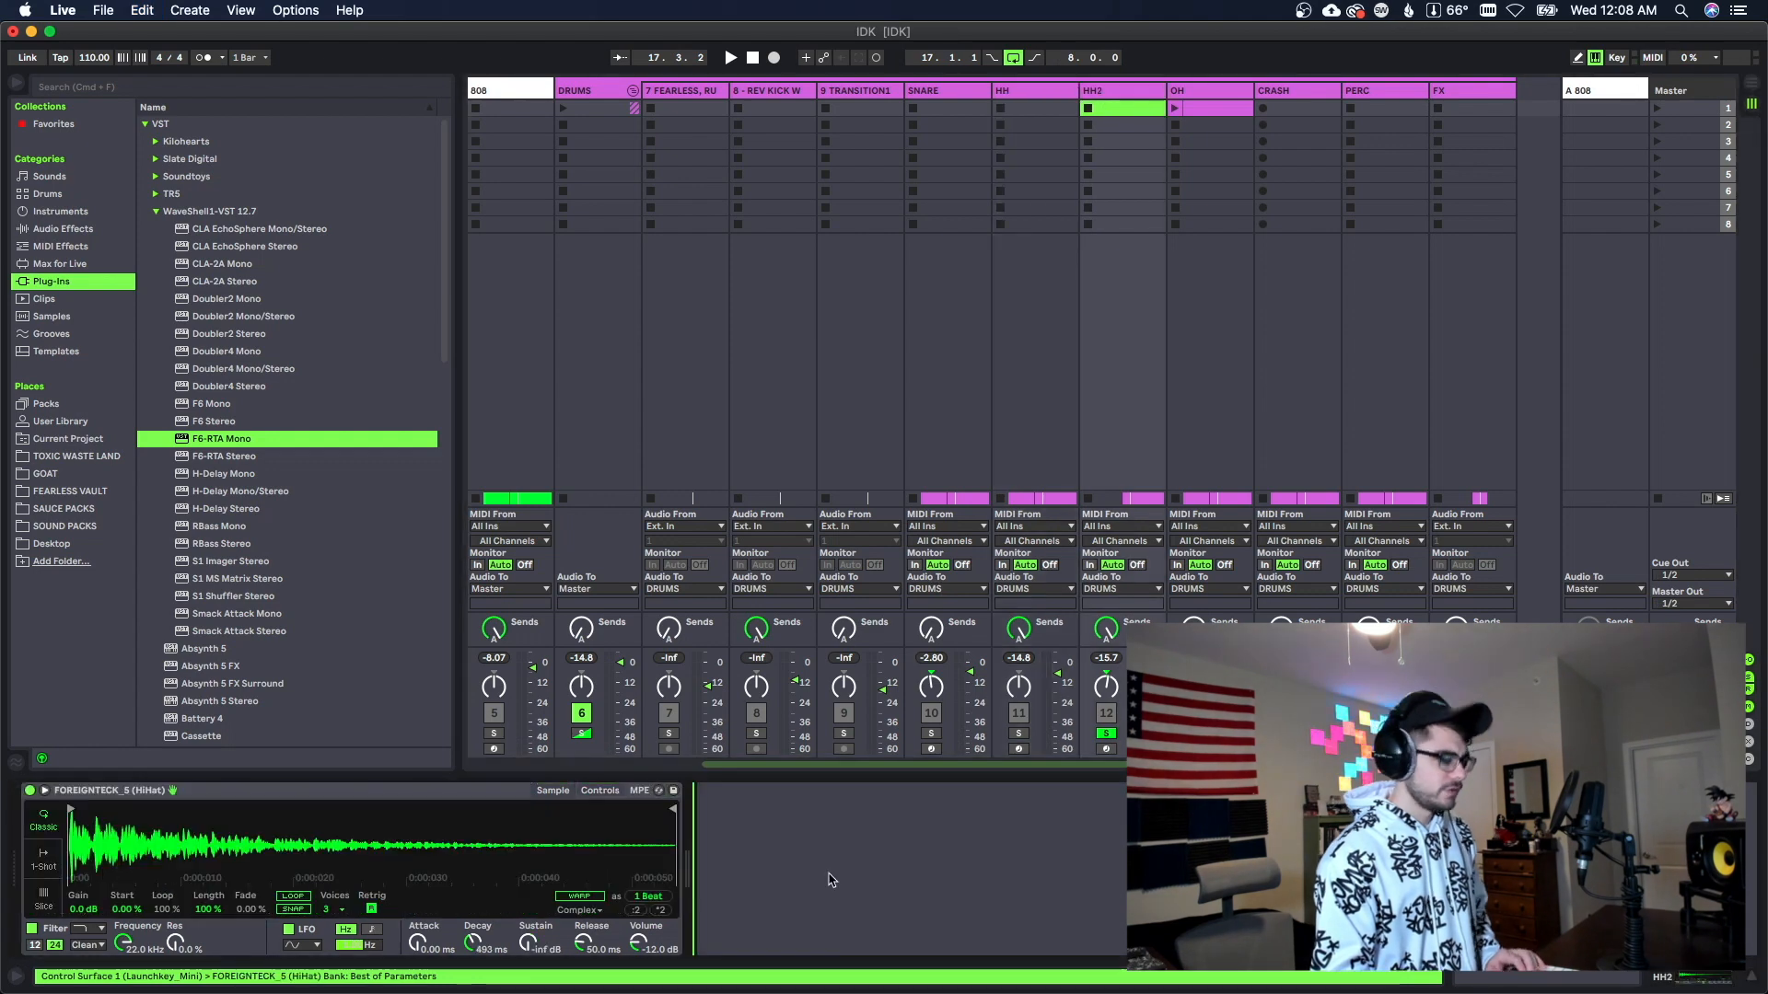
key("super+v")
left_click(732, 793)
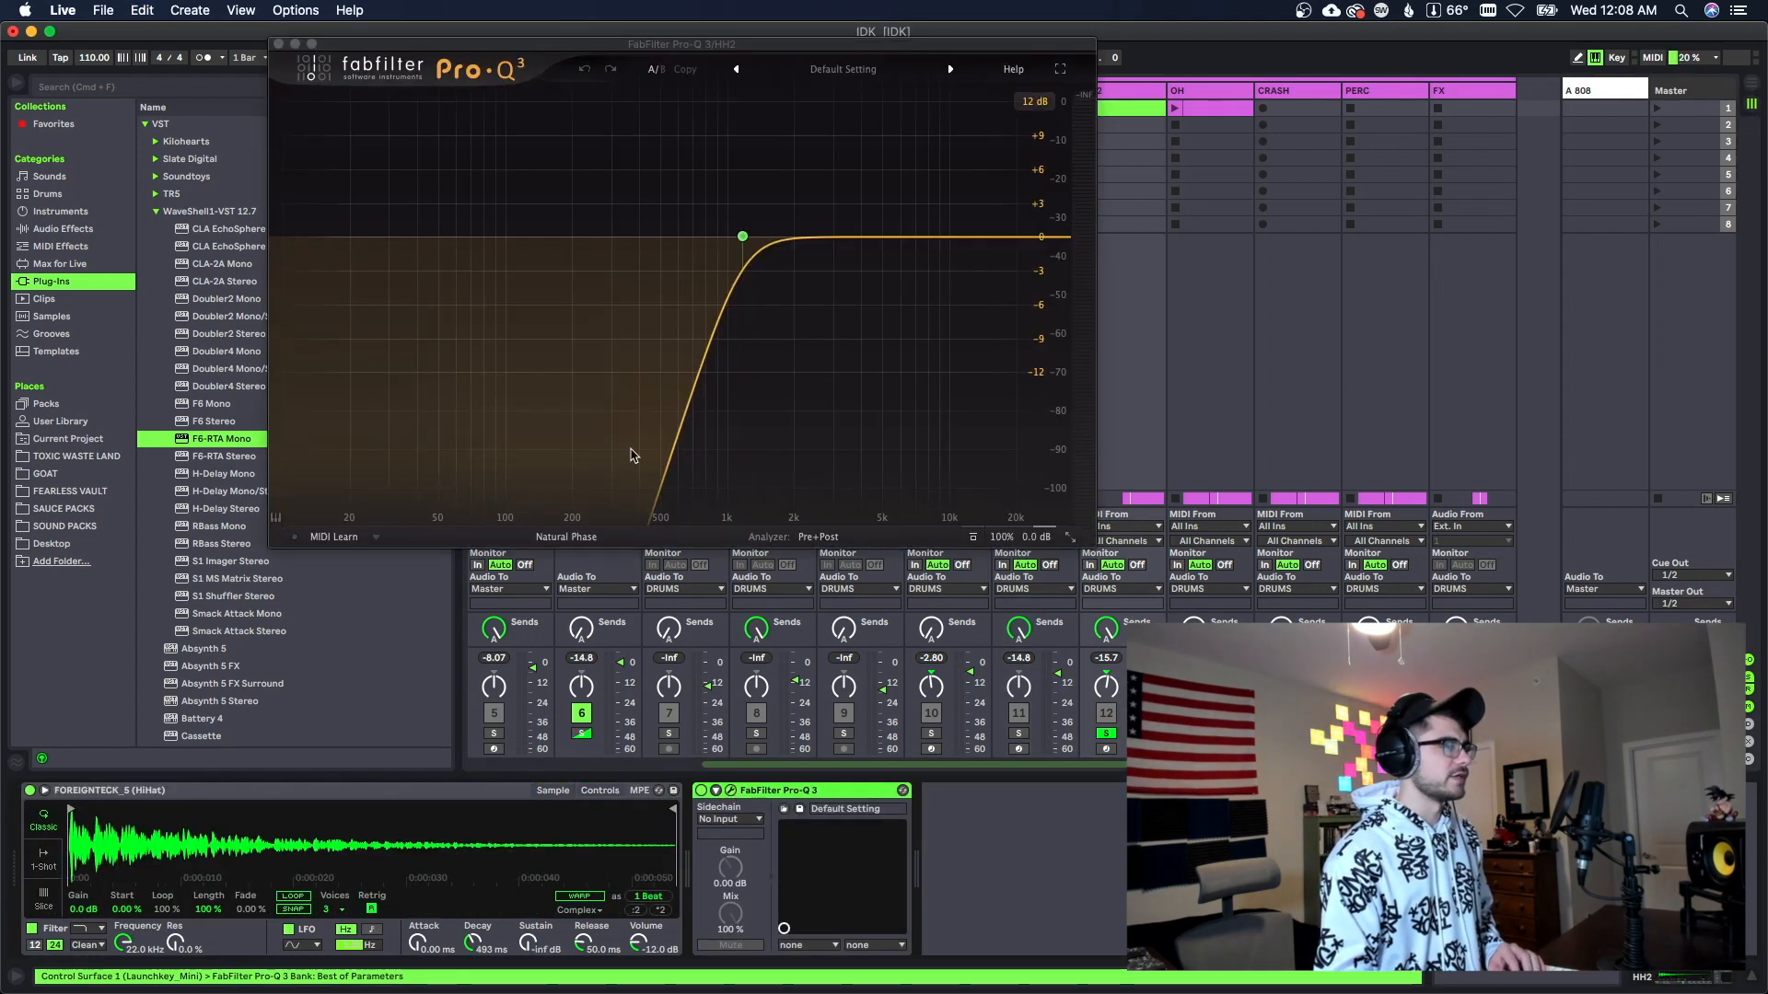
mouse_move(716, 236)
left_mouse_down()
mouse_move(700, 236)
mouse_move(731, 234)
left_mouse_up()
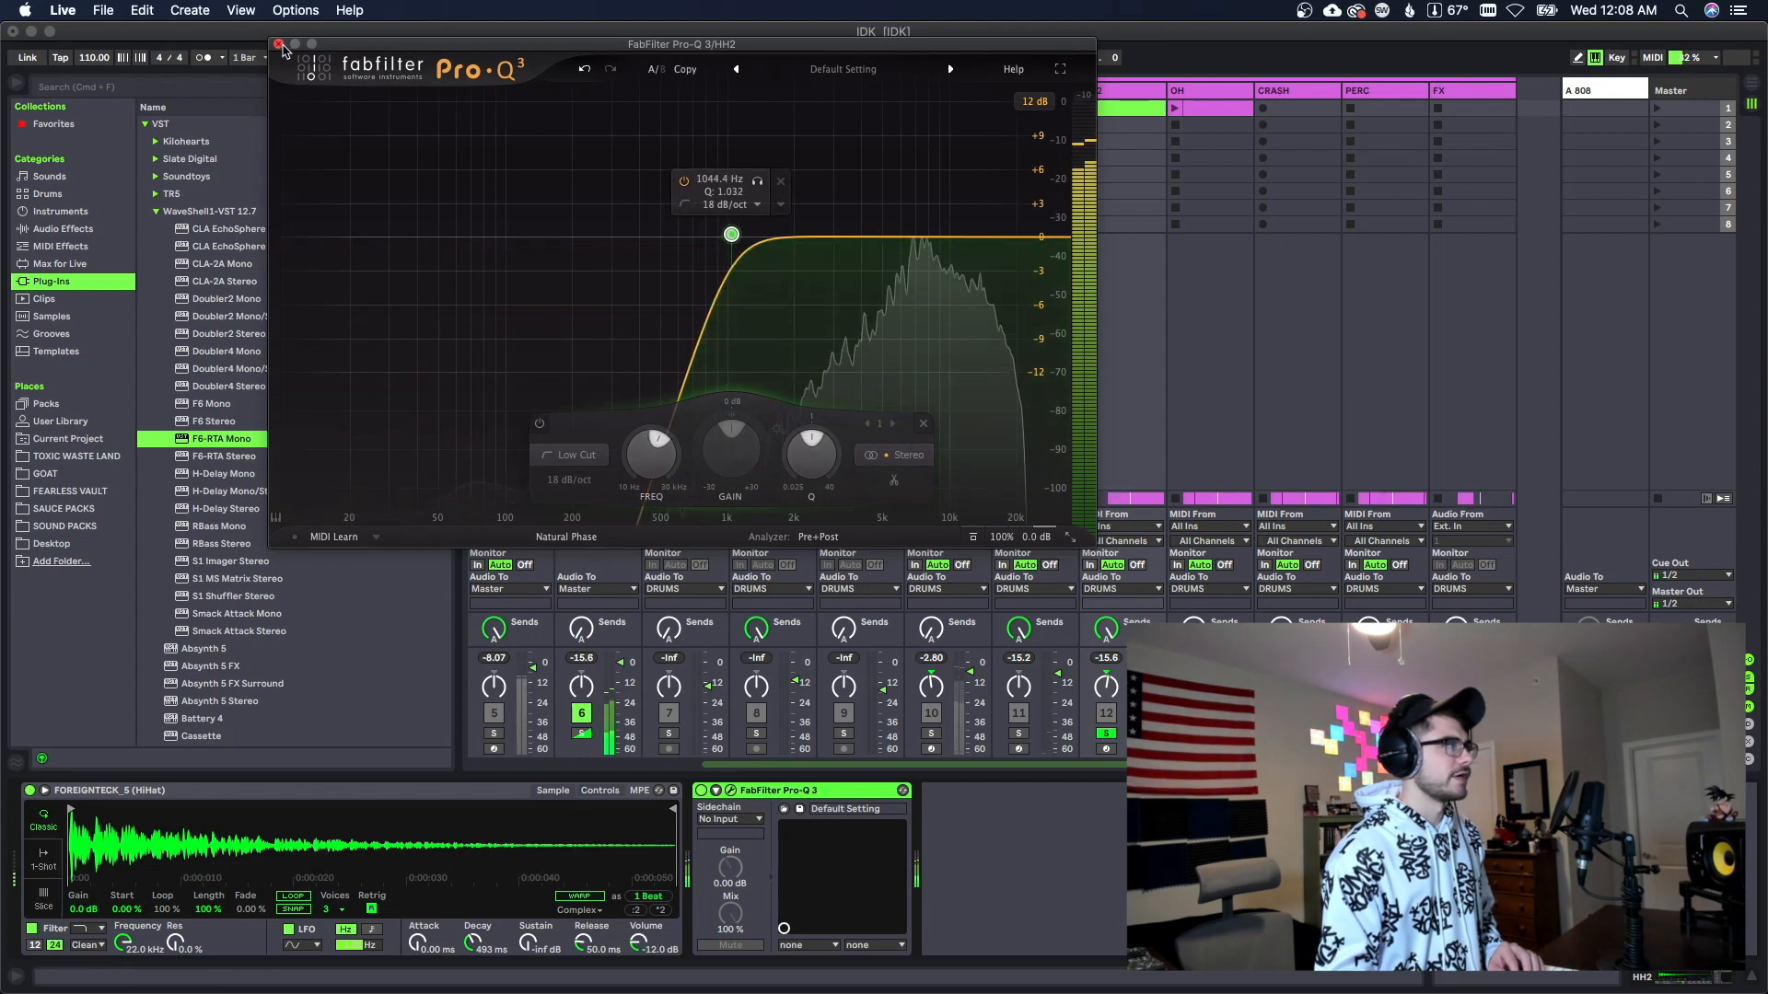
key("super+alt+p")
Step: Paste the Pro-Q 3 onto the OH track, raise its 18 dB/oct low cut to about 1.3 kHz, and close the equalizer
key("Right")
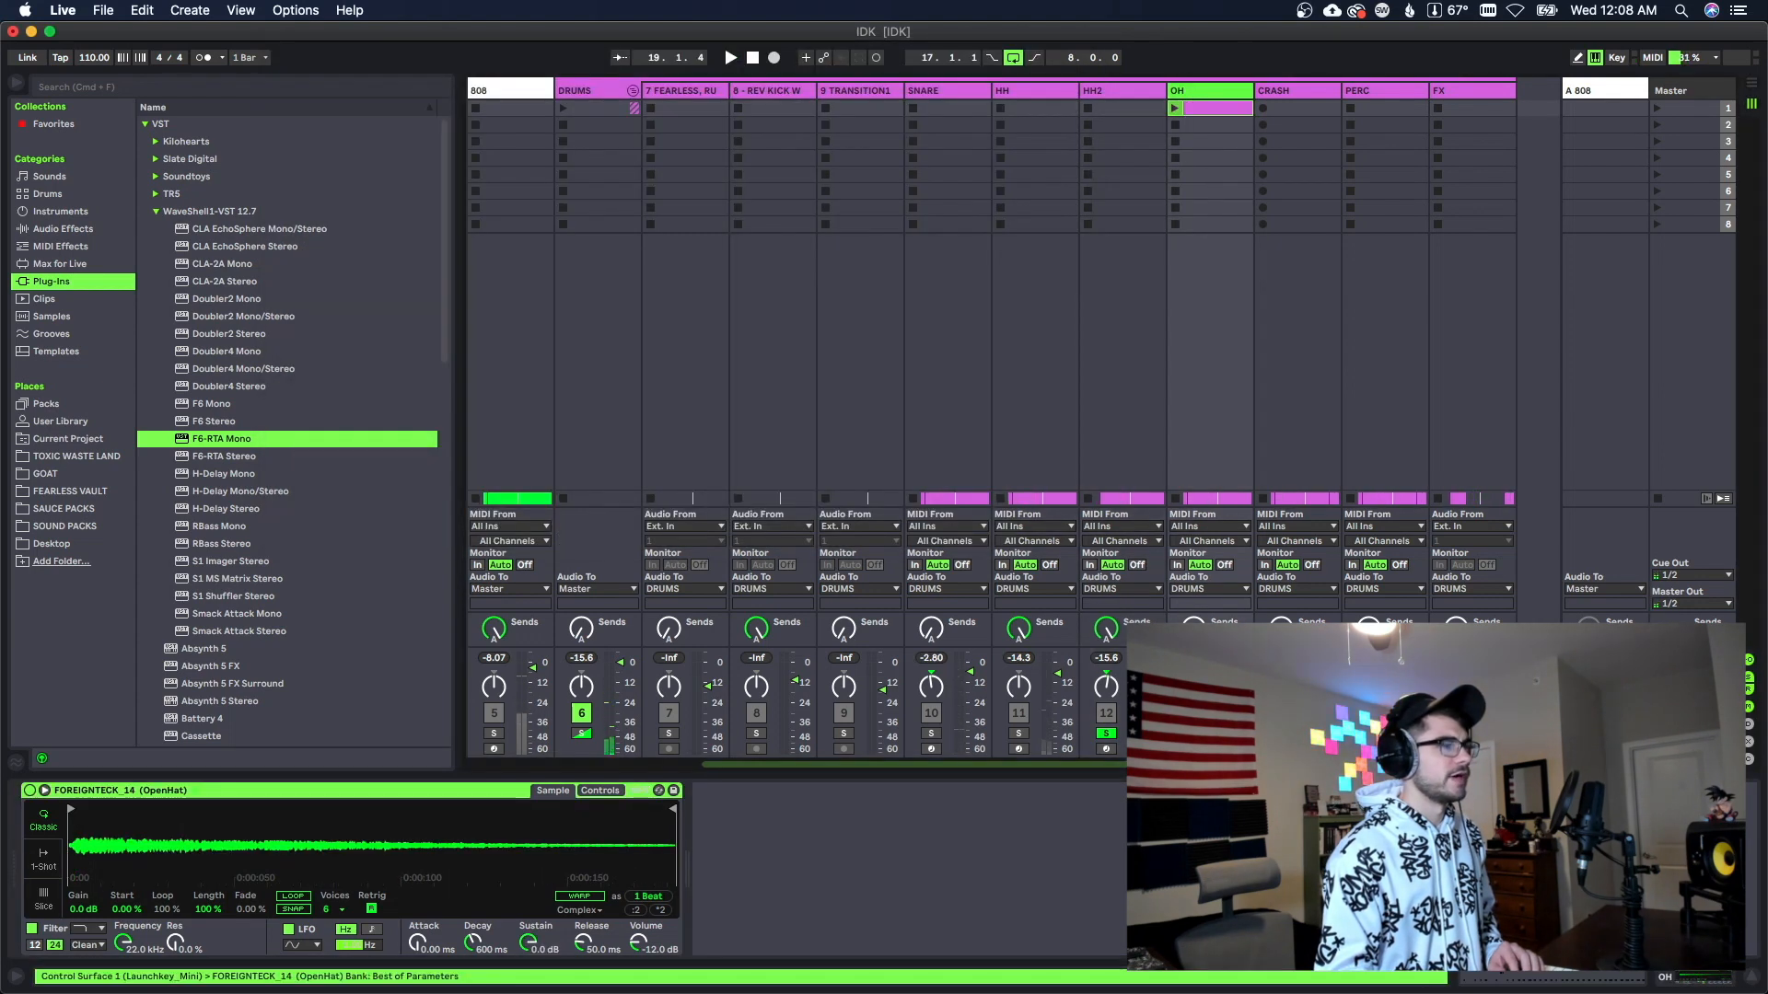
key("super+v")
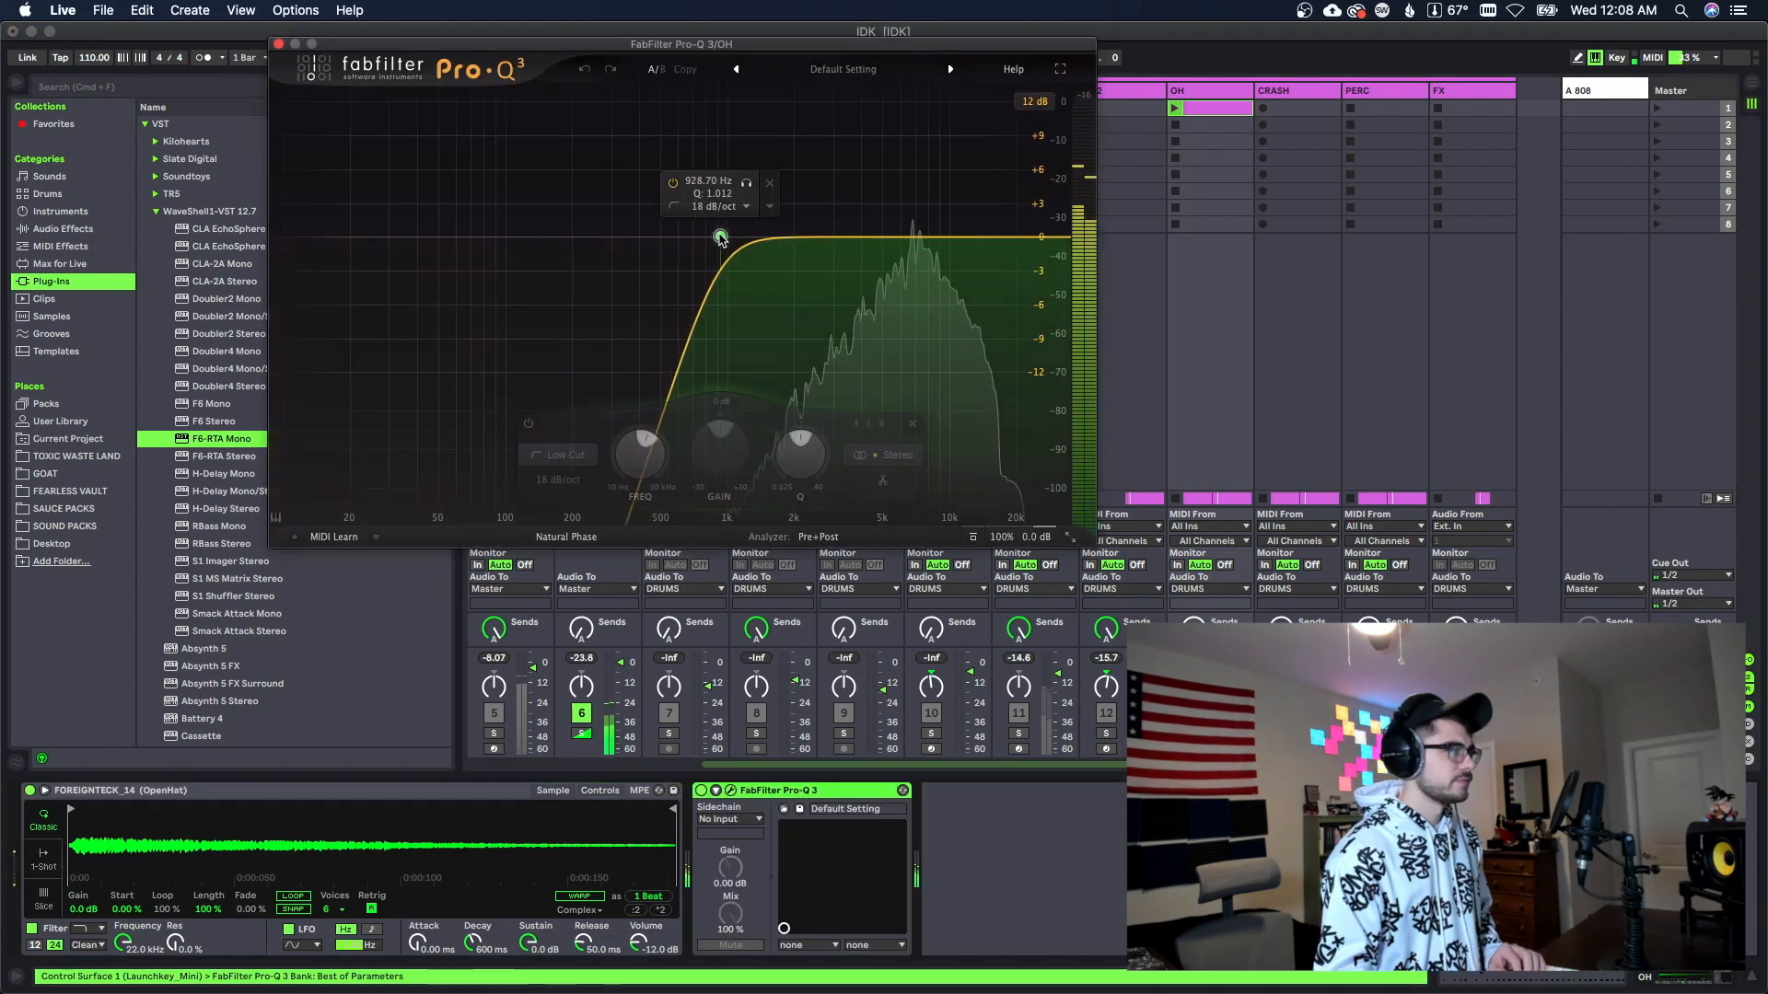
left_click_drag(724, 238, 754, 238)
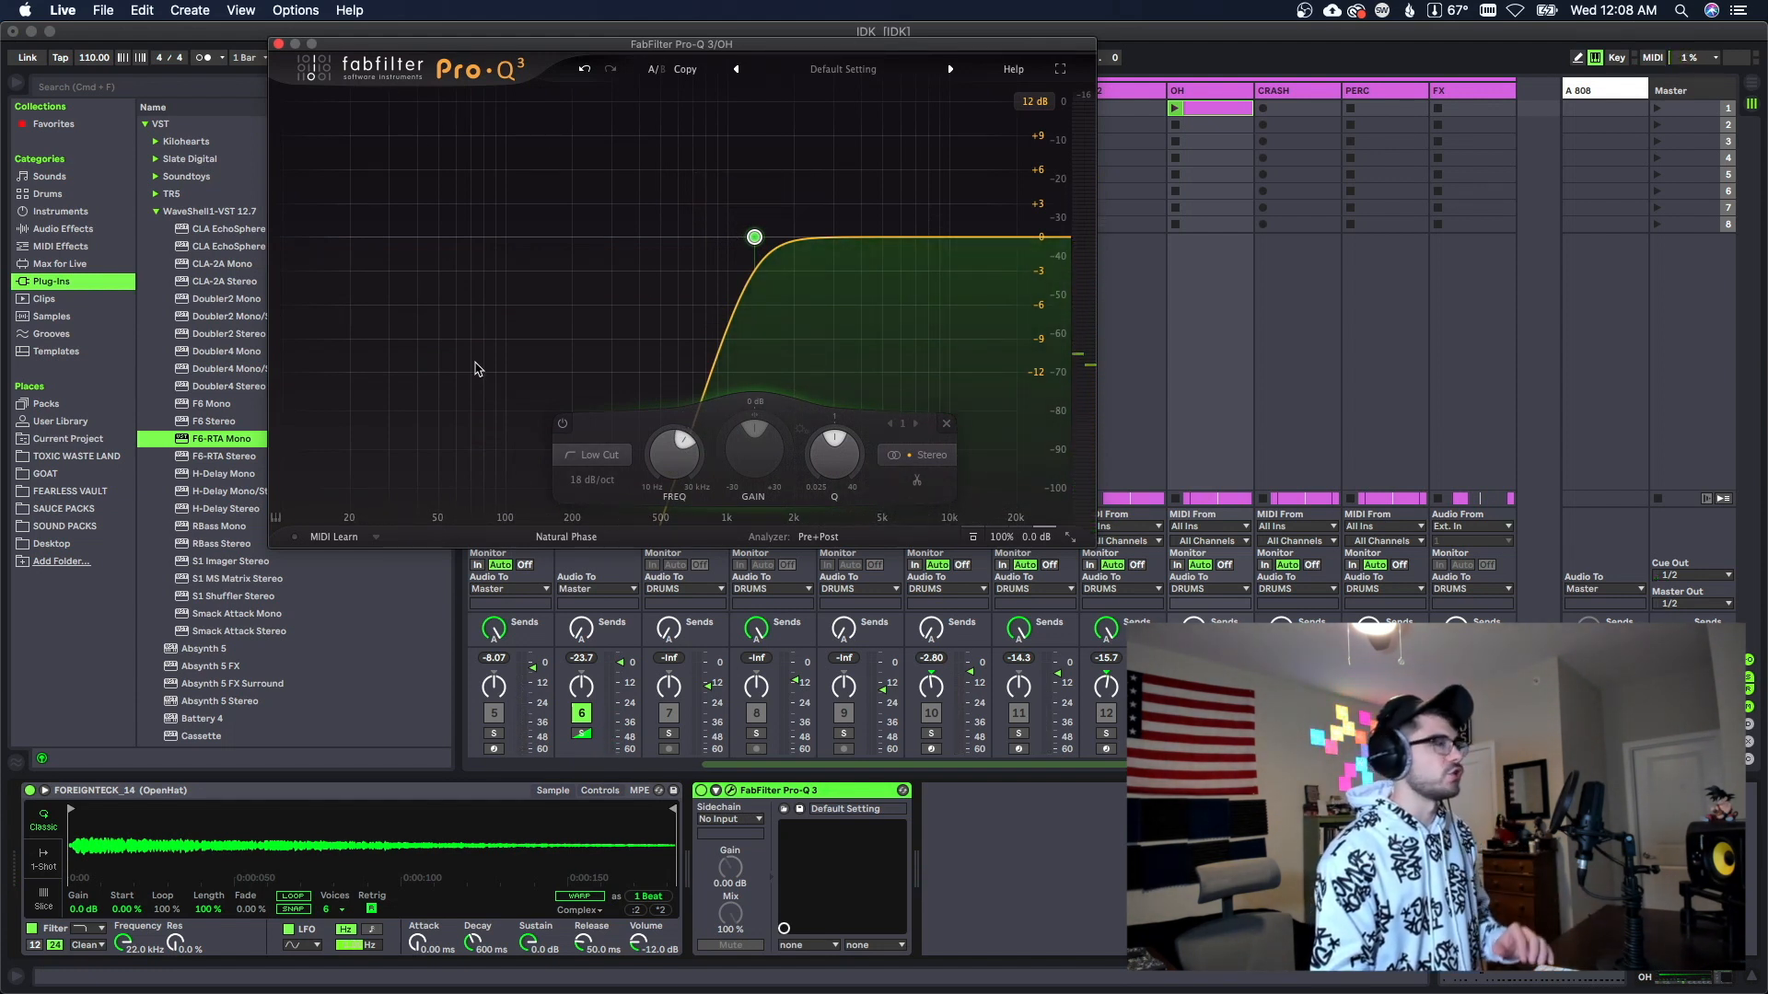
left_click(278, 44)
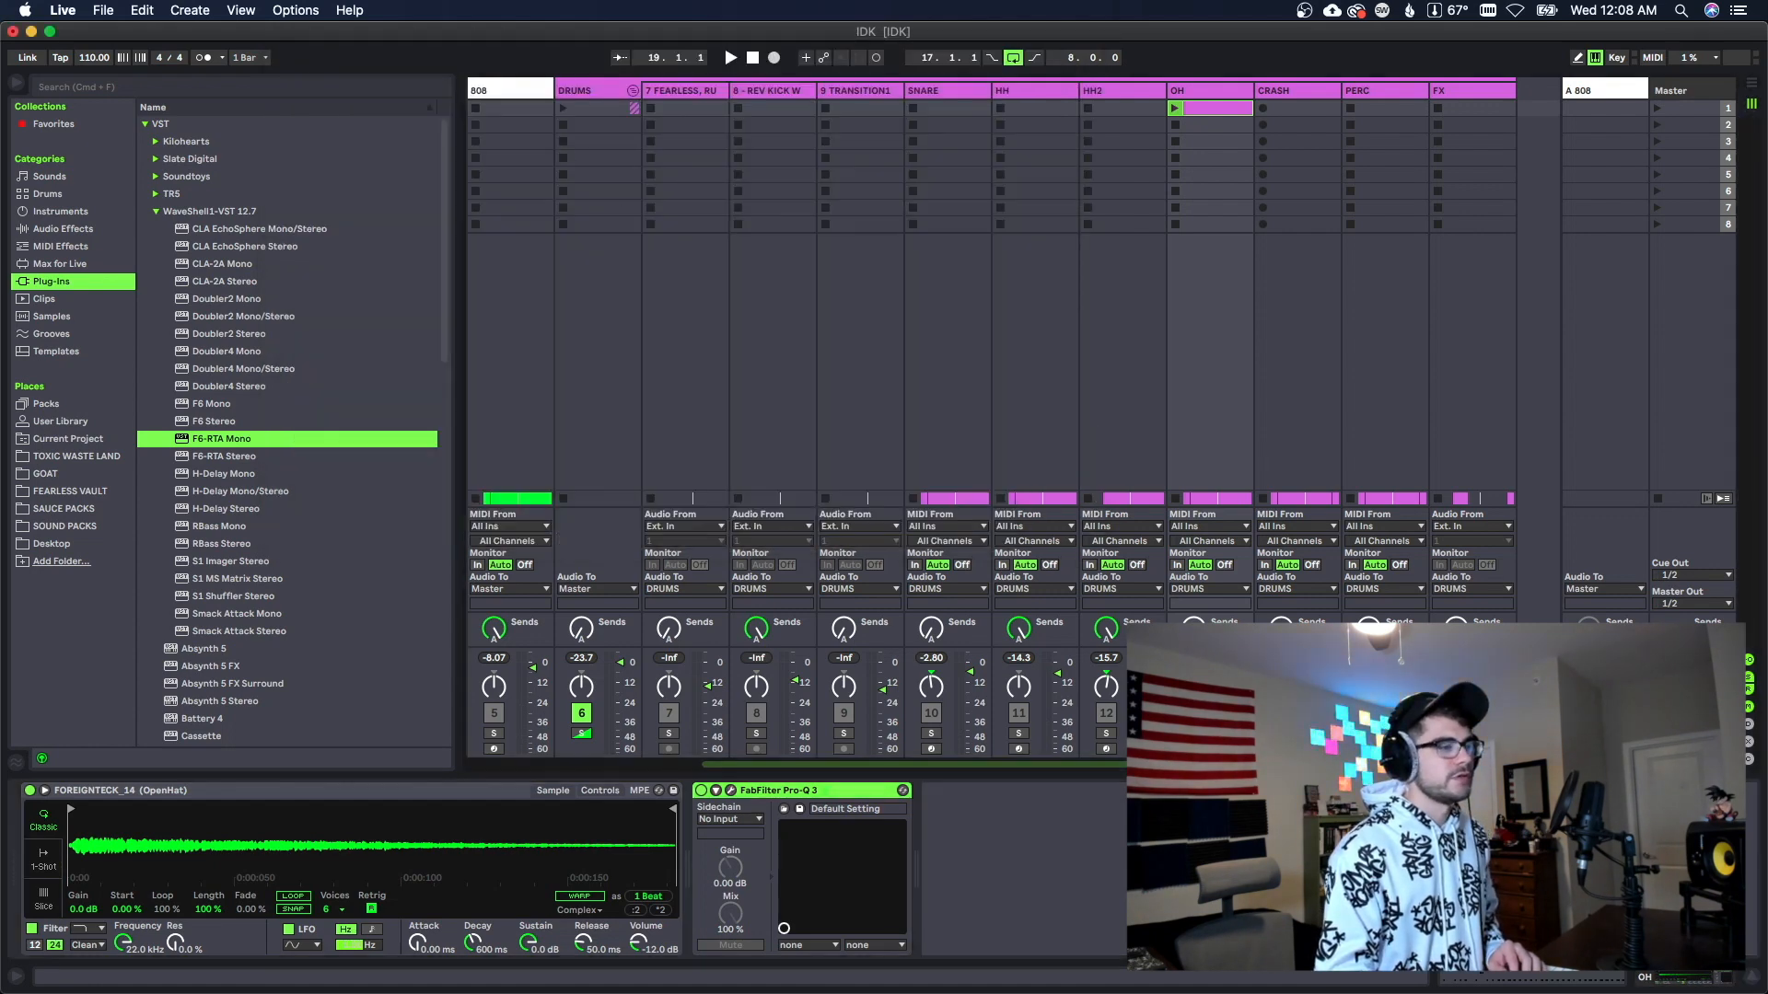
Step: Paste the Pro-Q 3 onto the CRASH track and adjust its 18 dB/oct low cut slightly above 1 kHz
left_click(1284, 91)
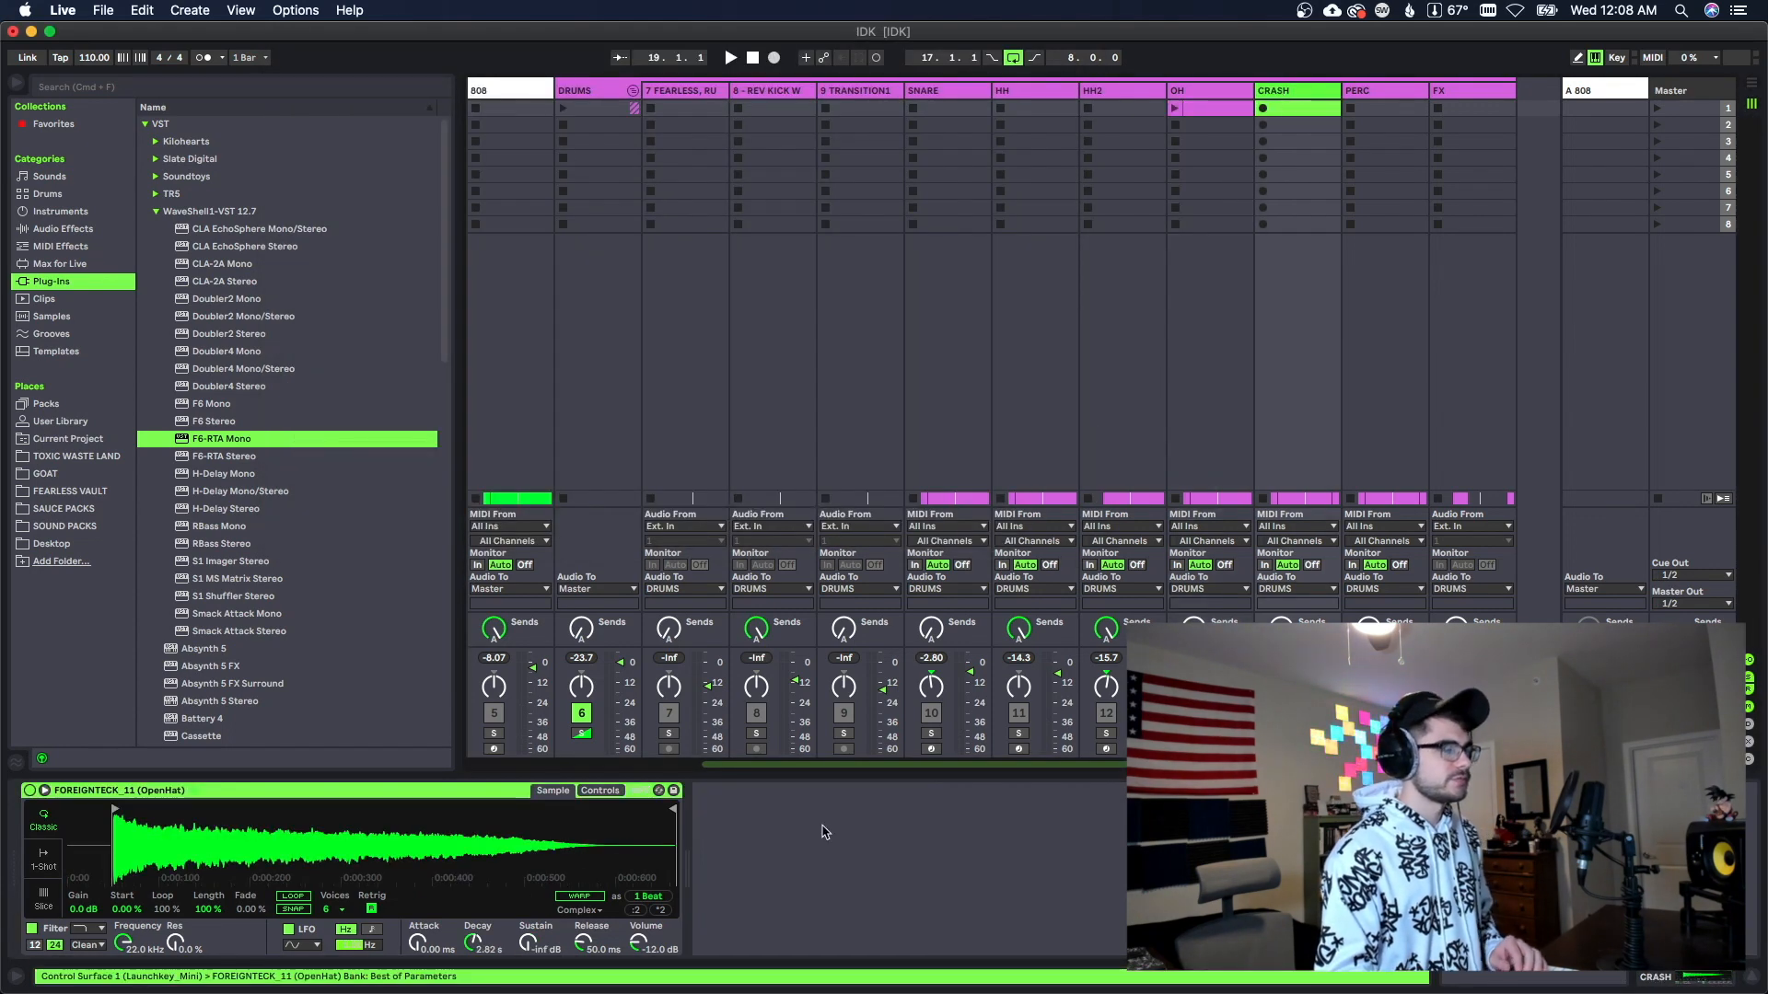
key("super+v")
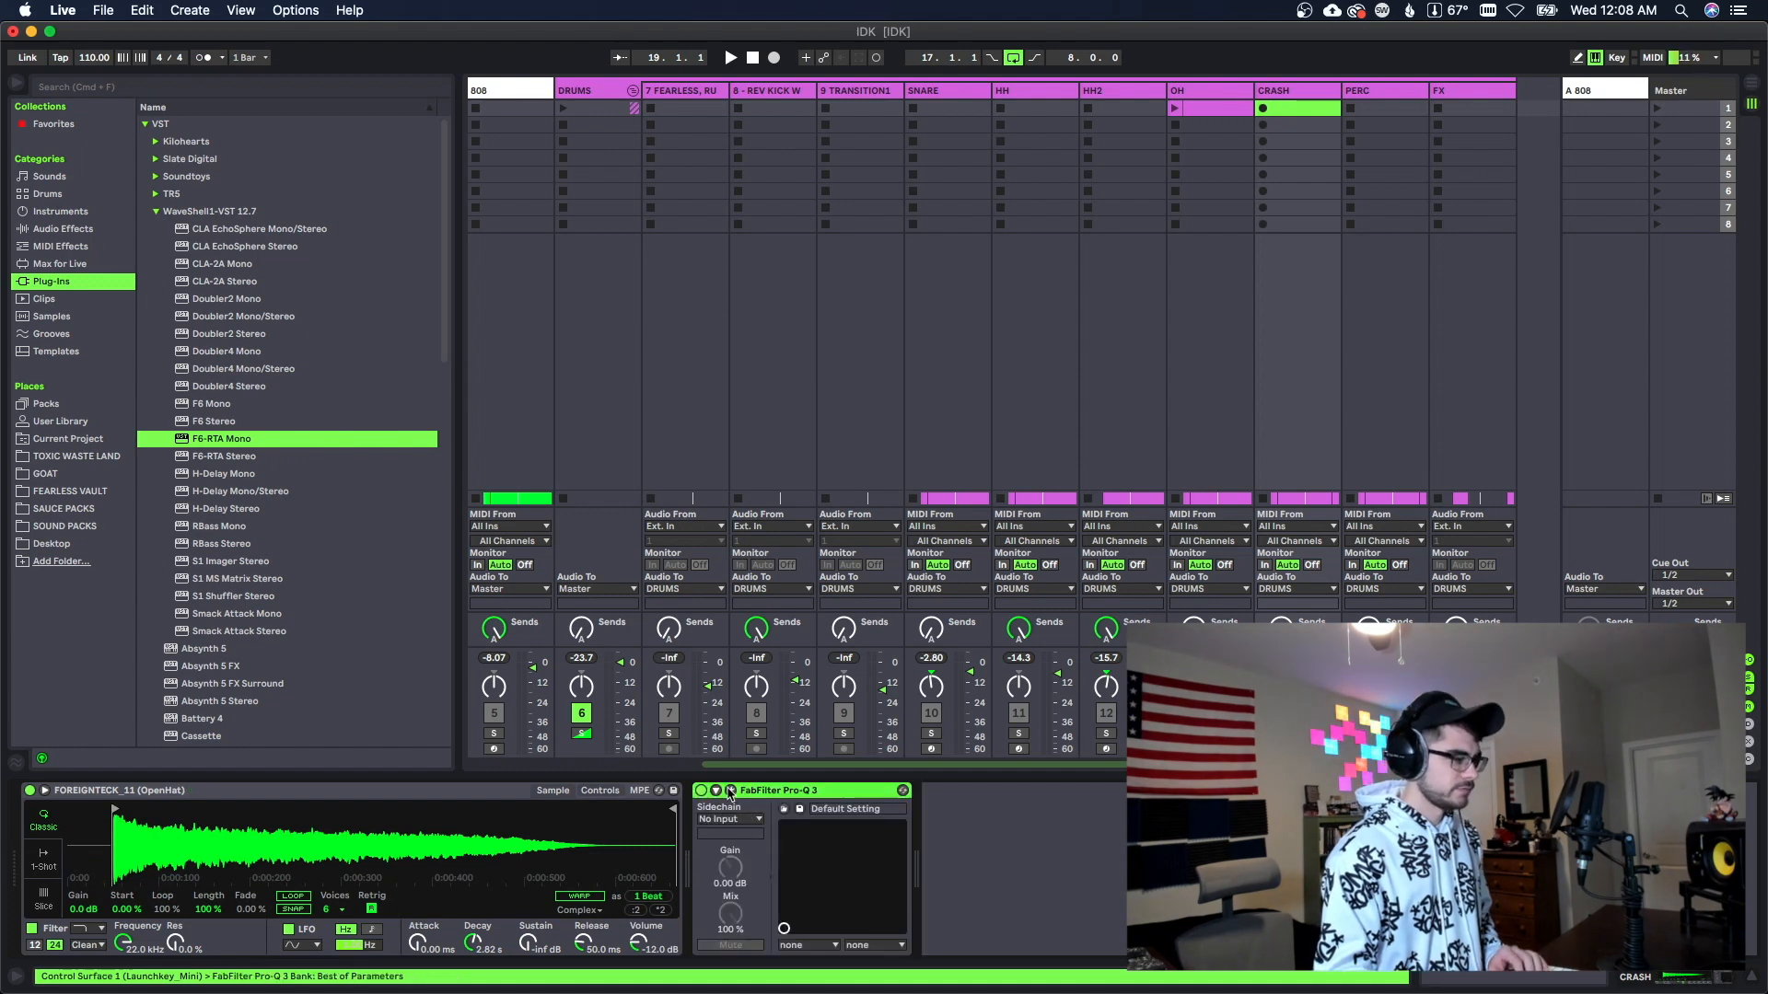
left_click(730, 791)
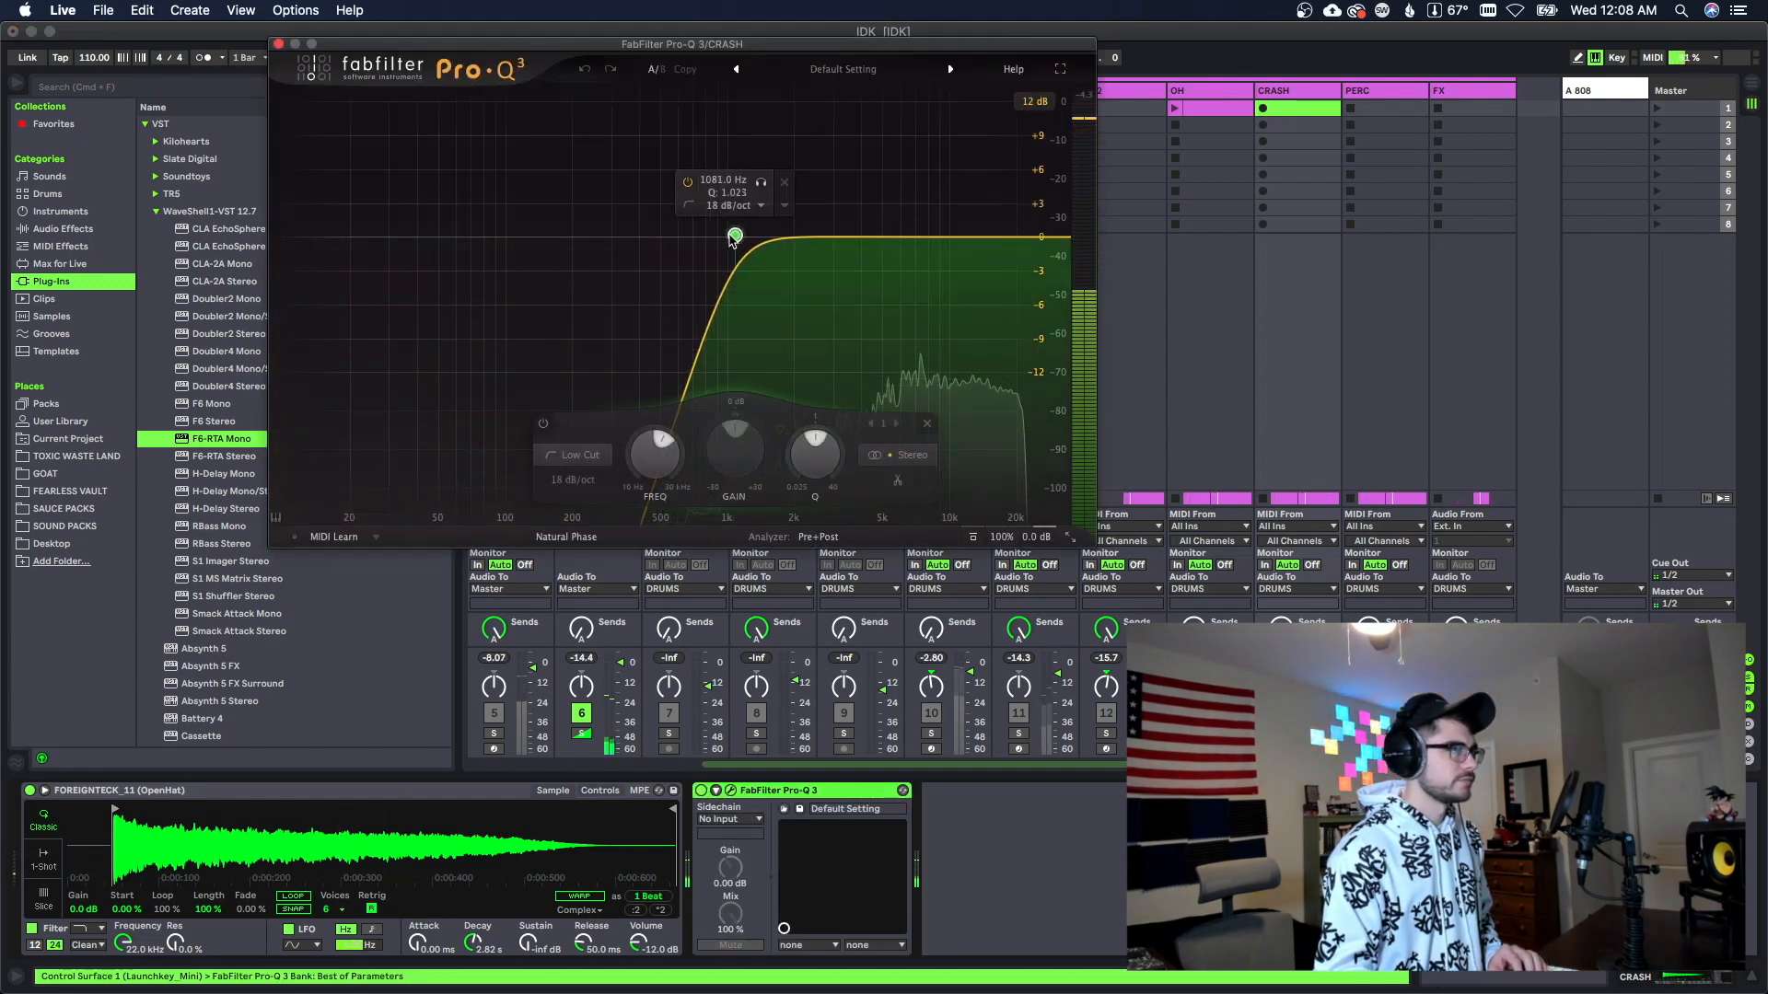
mouse_move(734, 238)
left_mouse_down()
mouse_move(661, 237)
mouse_move(747, 236)
left_mouse_up()
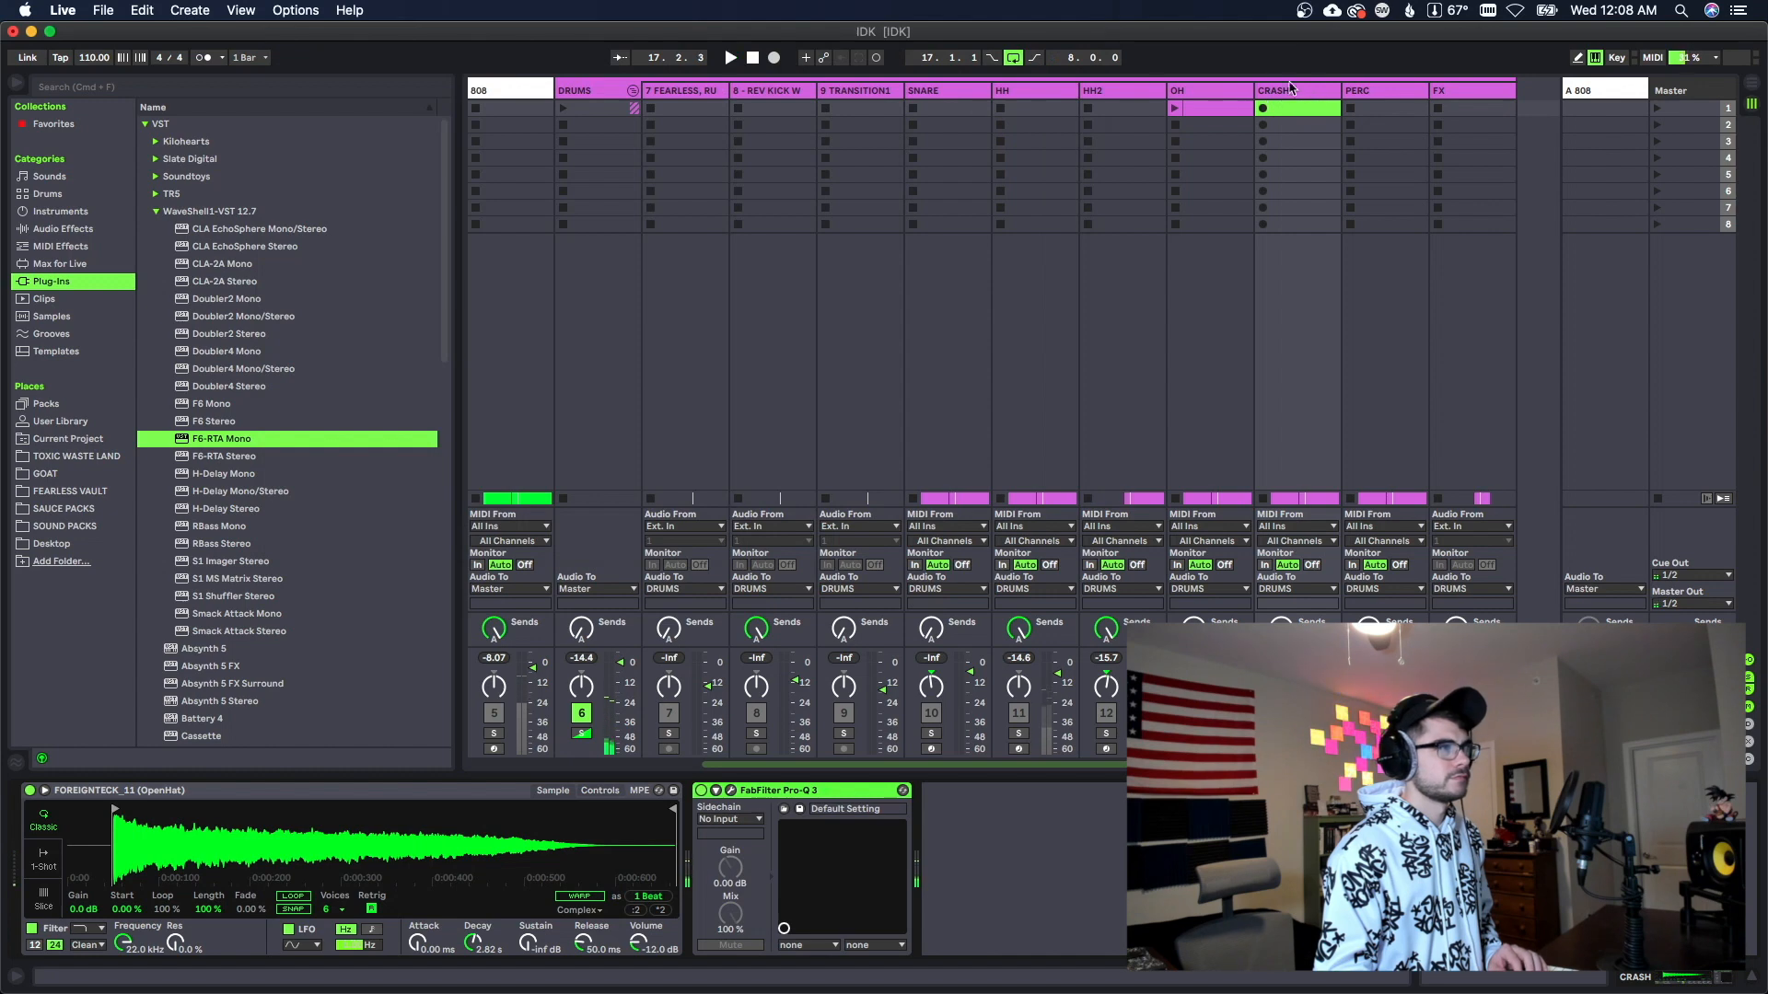
Step: Paste the Pro-Q 3 onto the PERC track, set its low cut slightly below 364 Hz, and audition the percussion
left_click(1380, 98)
left_click(874, 889)
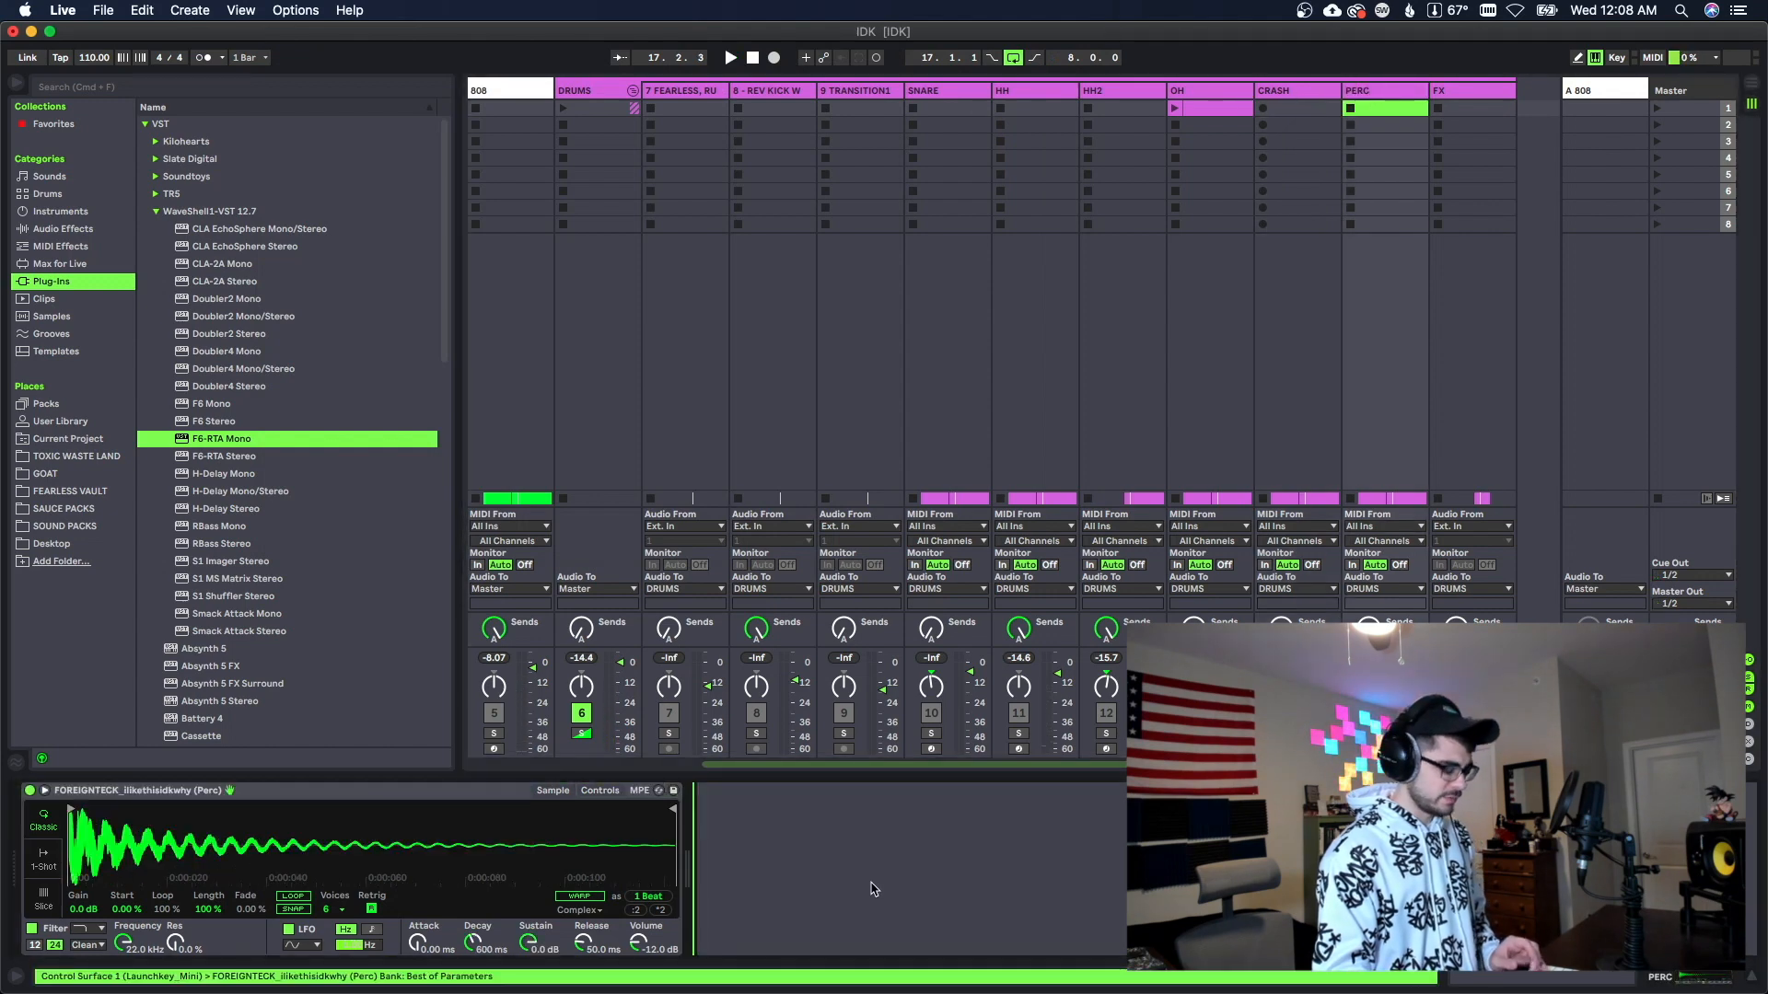
left_click_drag(942, 854, 943, 855)
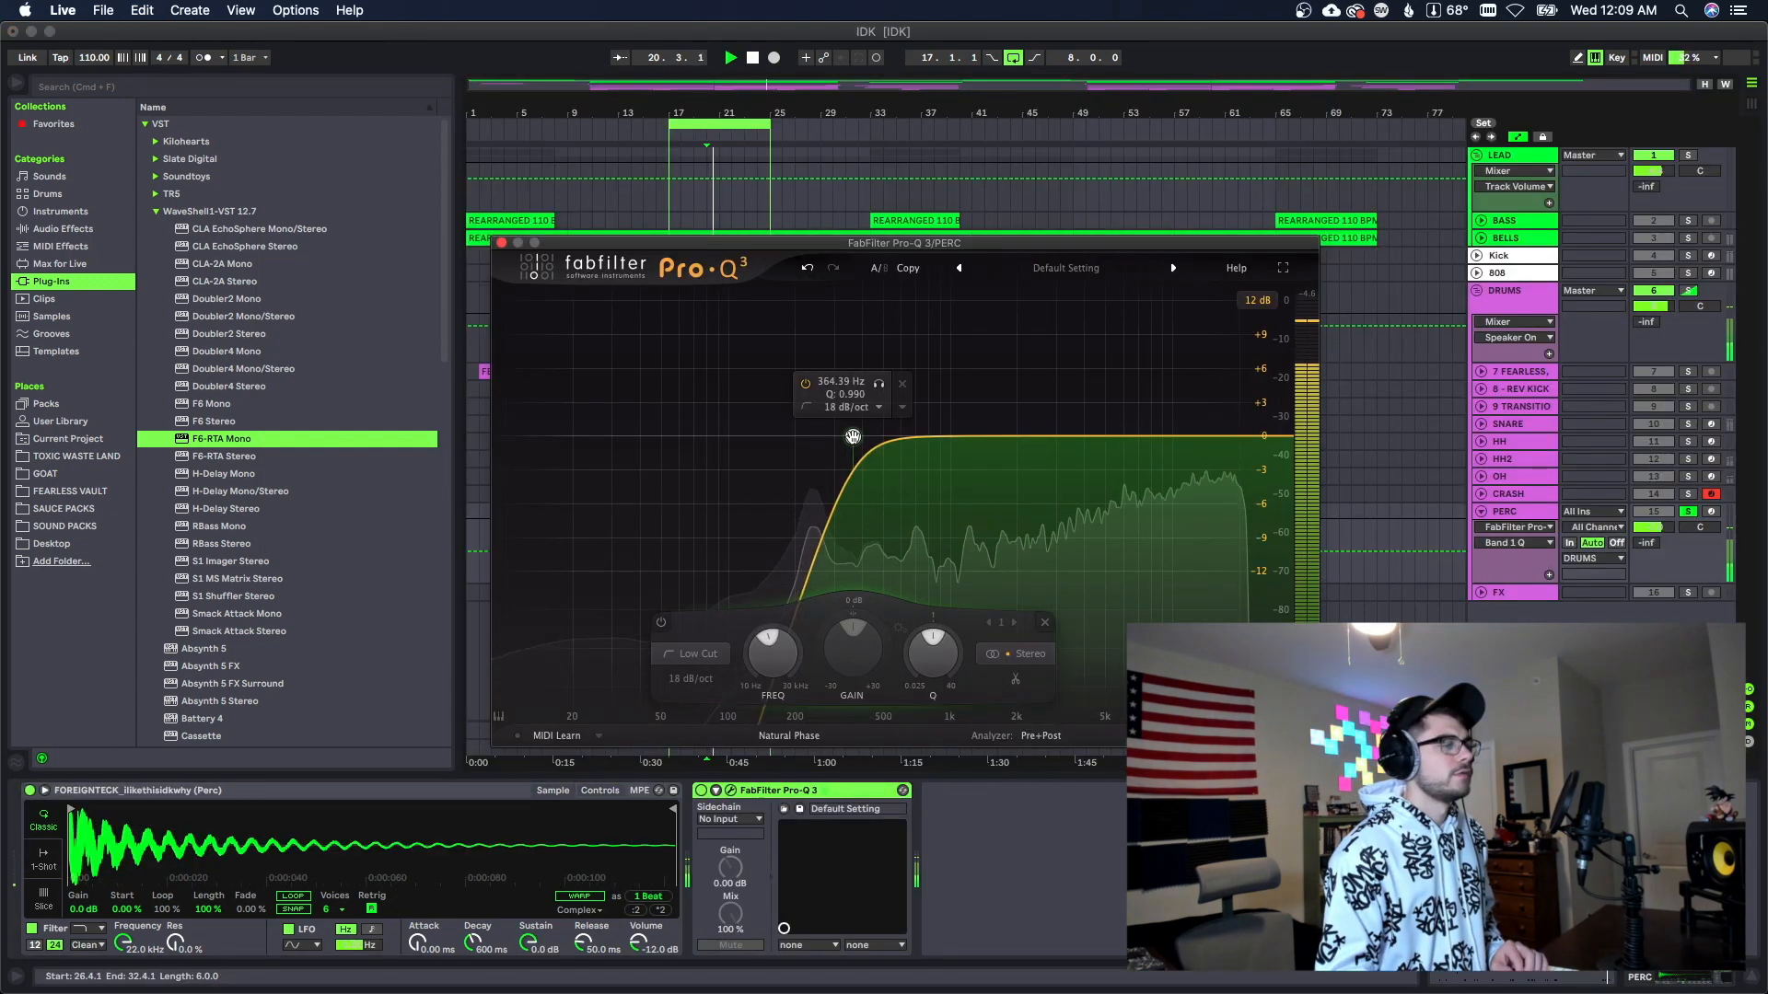
key("space")
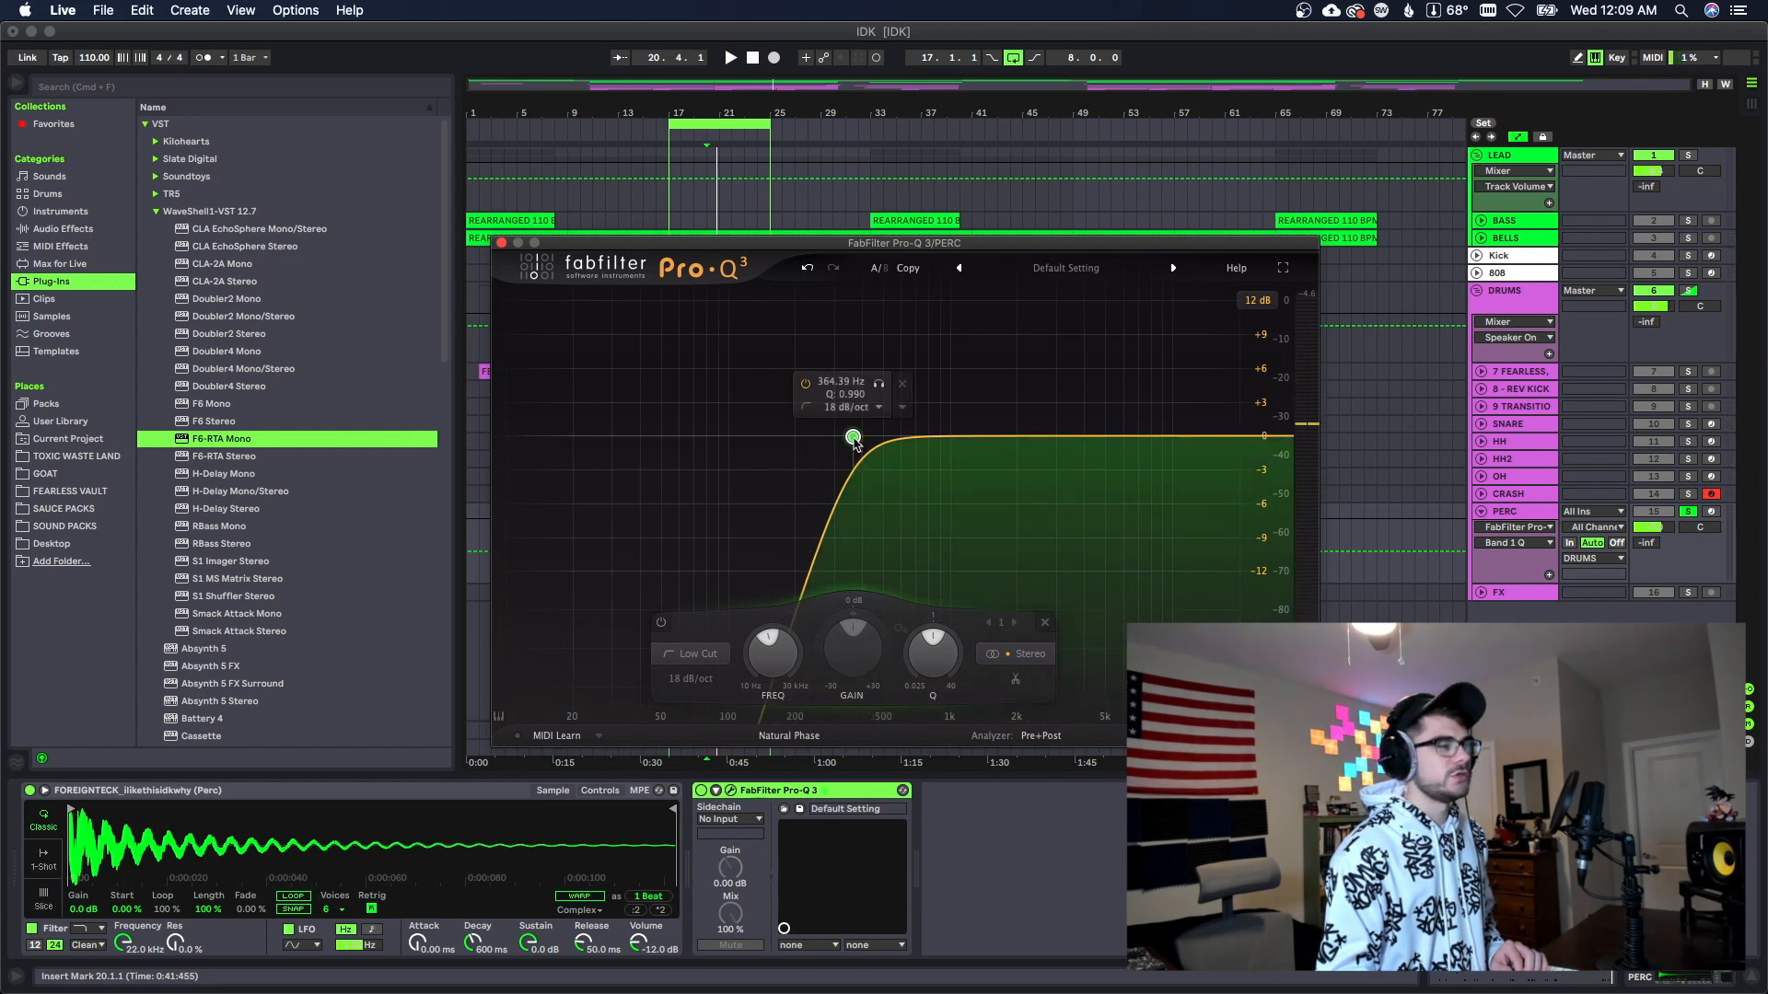
mouse_move(853, 437)
left_mouse_down()
mouse_move(805, 434)
mouse_move(842, 433)
left_mouse_up()
key("space")
key("space")
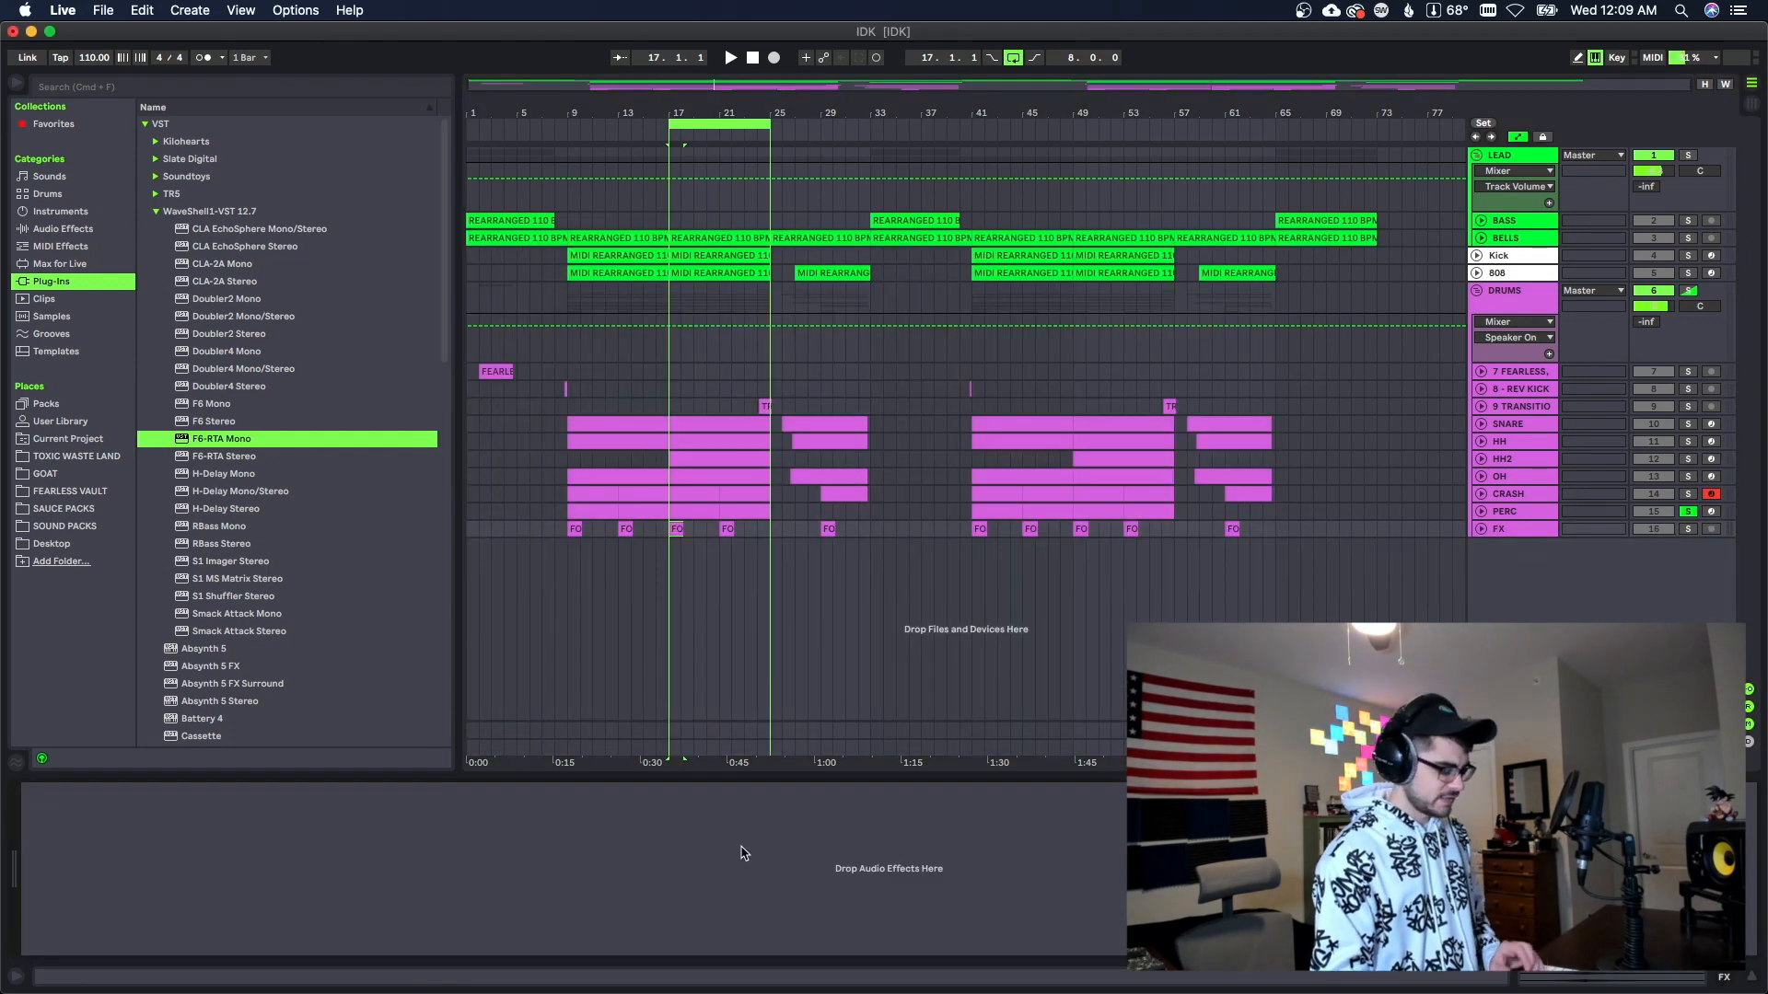
Step: Paste the Pro-Q 3 onto the FX track, set its low cut to about 475 Hz with the track soloed, and unsolo it
key("super+v")
left_click(1688, 528)
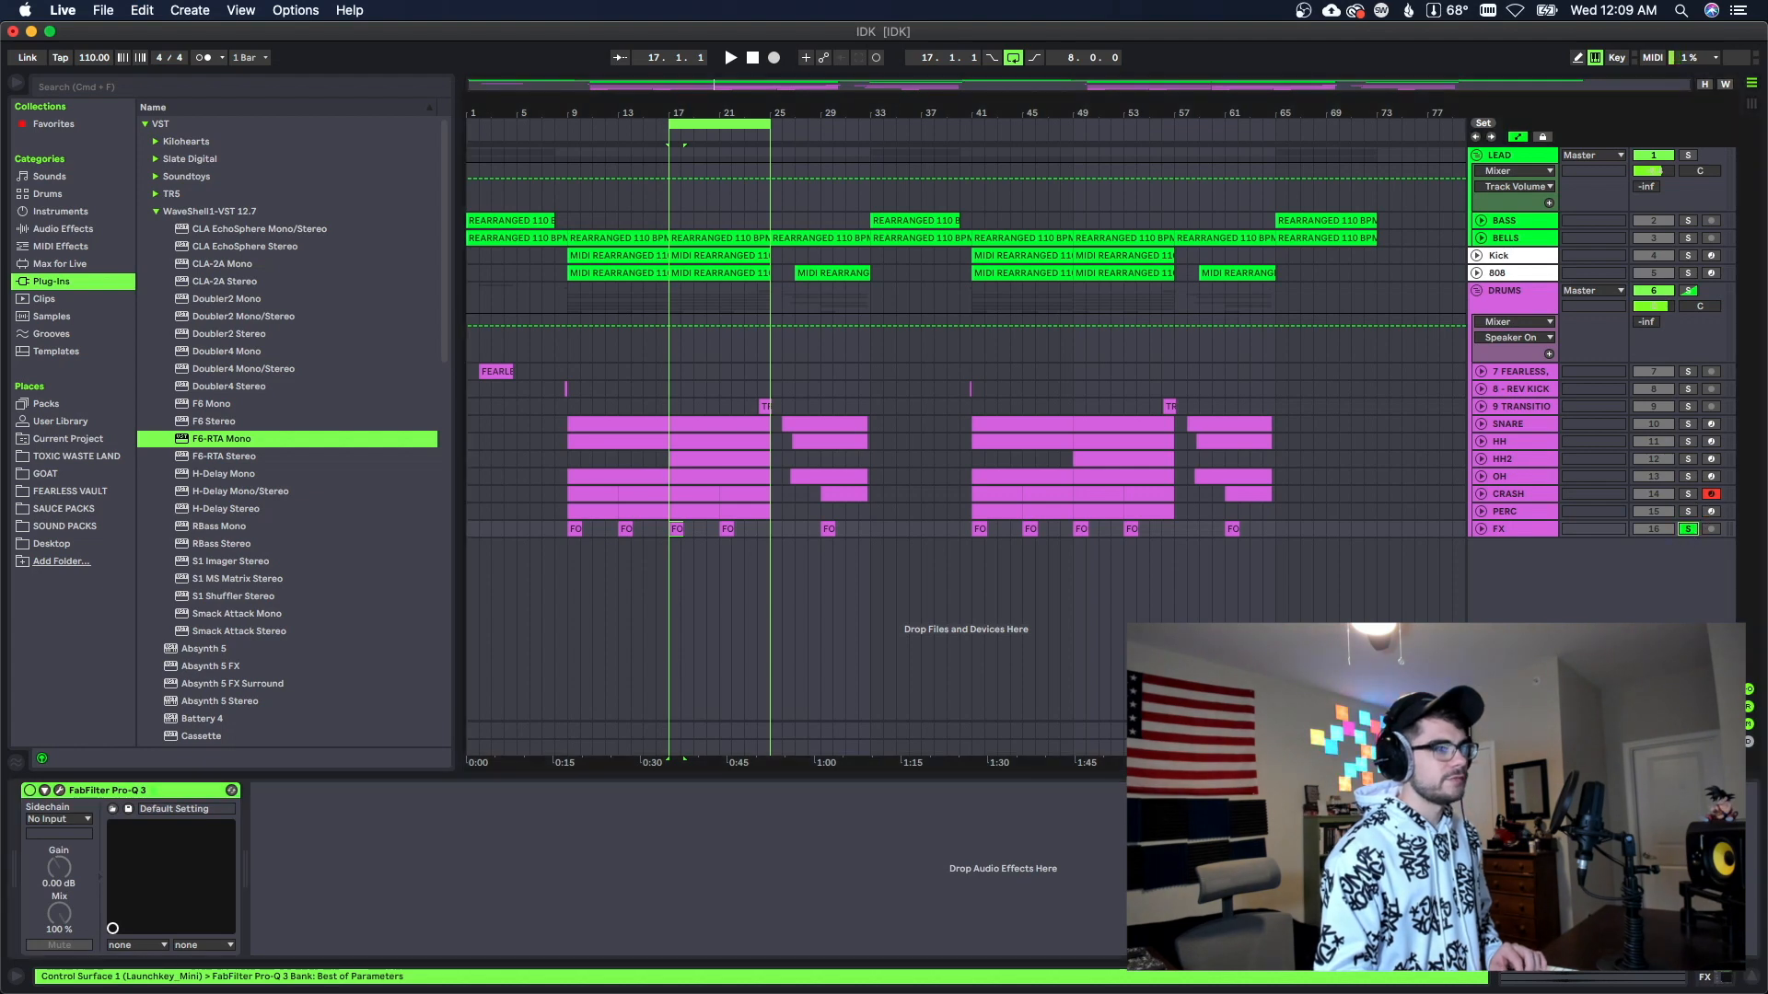
left_click(231, 790)
left_click_drag(619, 236, 655, 235)
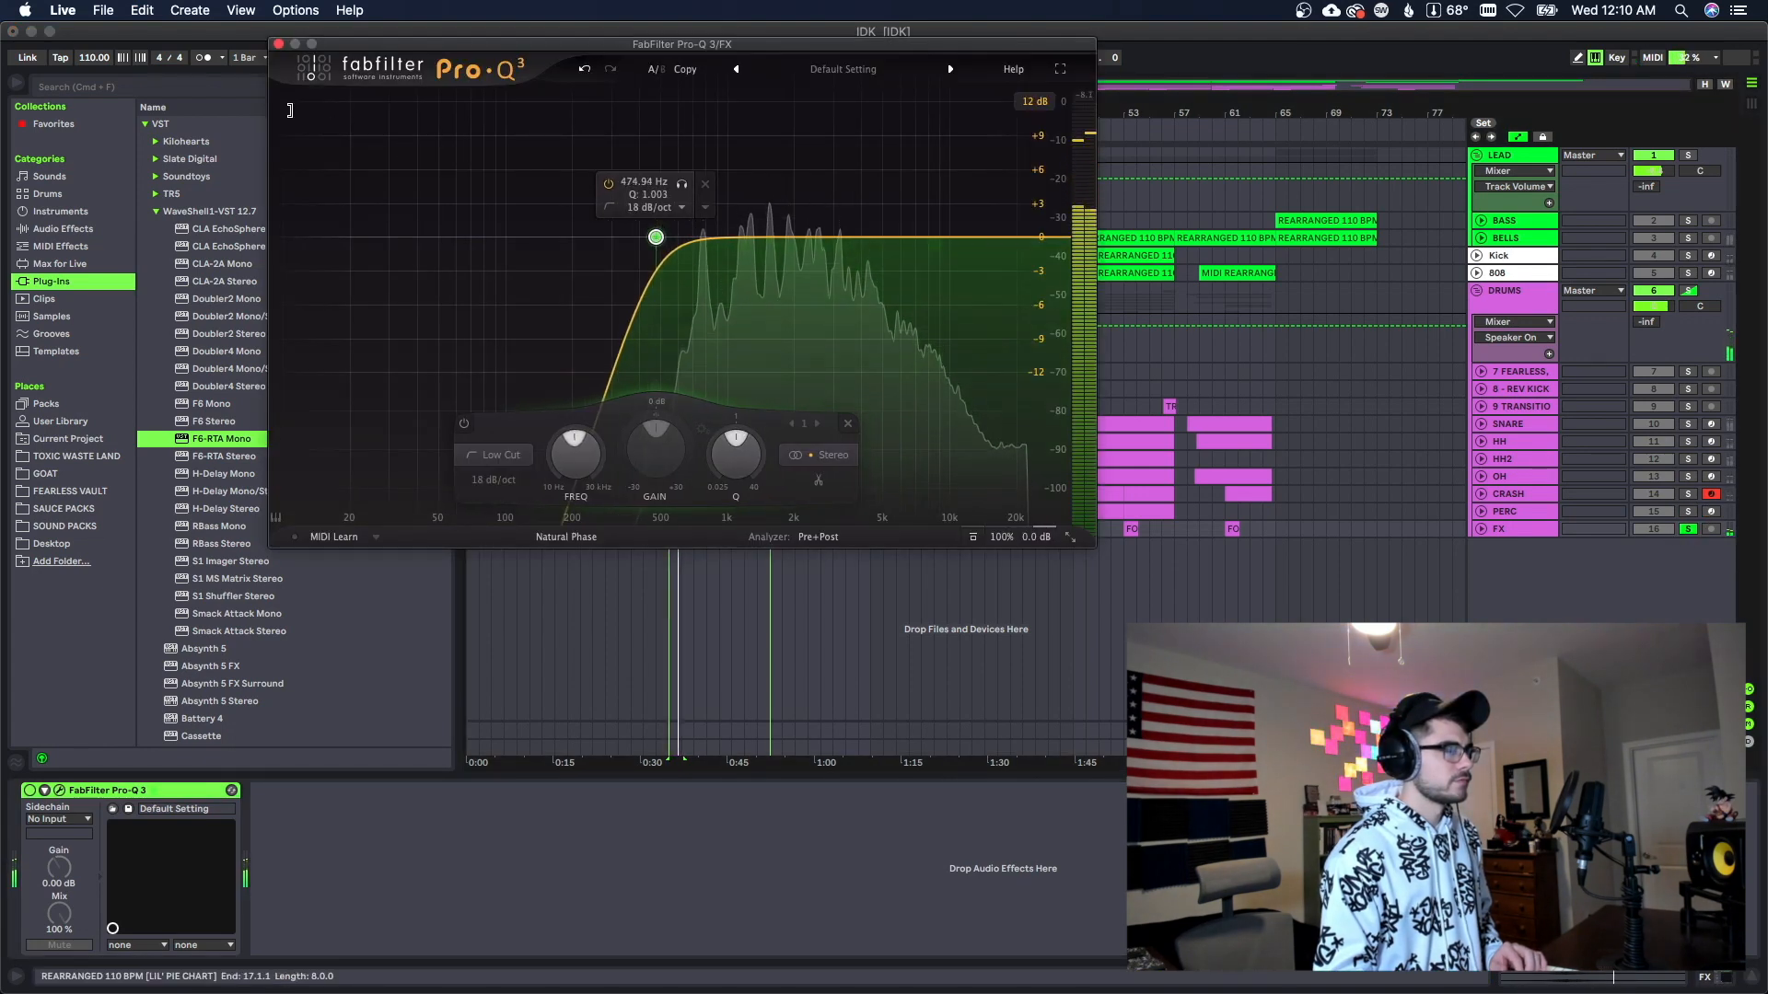
key("super+alt+p")
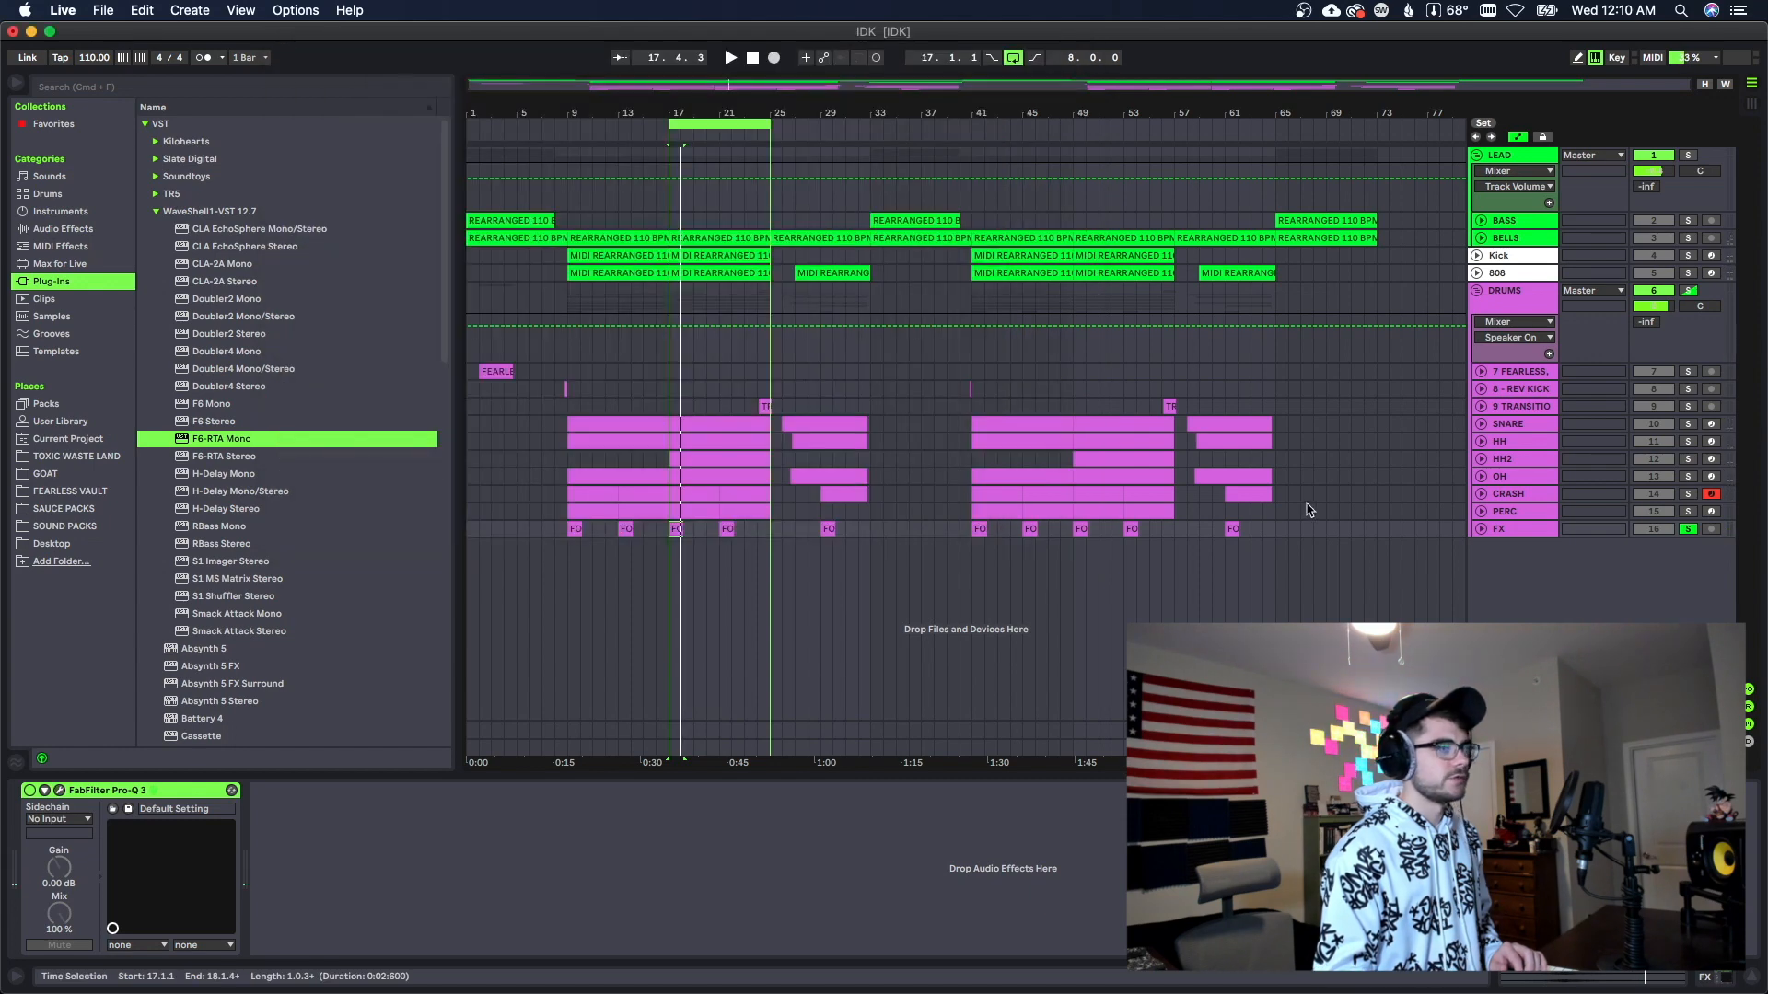
left_click(1687, 529)
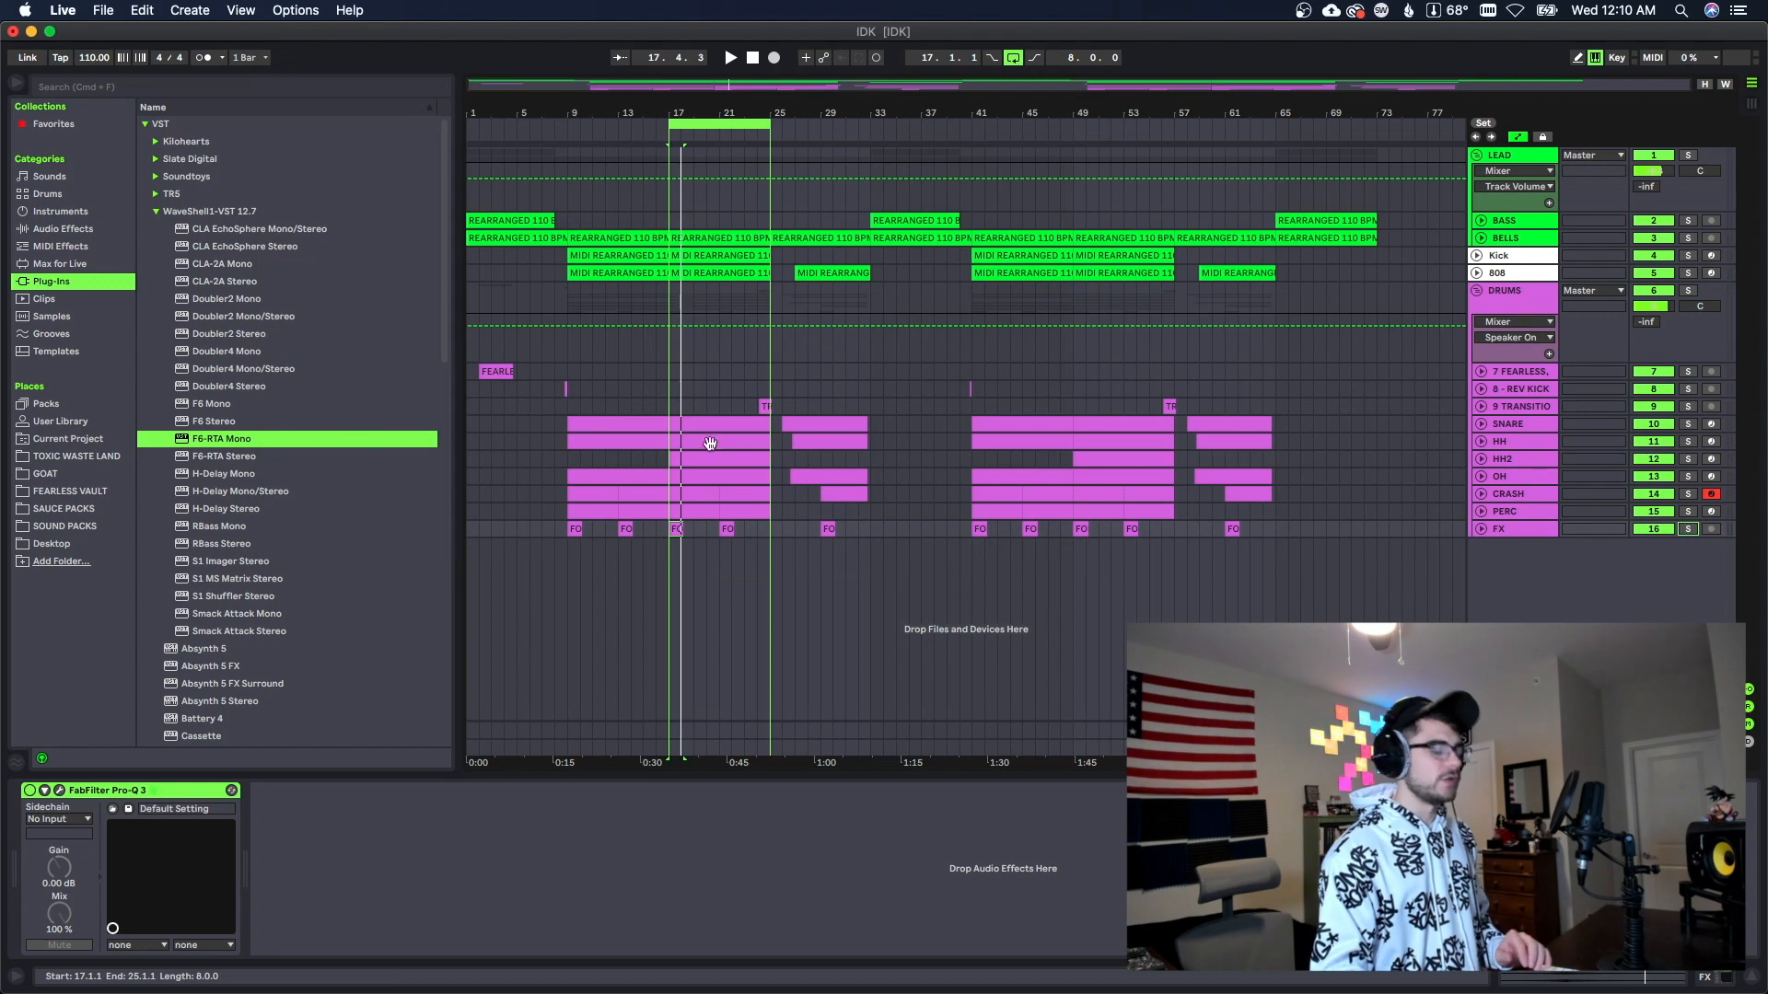
Step: Solo the OH track, insert ValhallaVintageVerb before its Pro-Q 3, and load the Snare Plate preset
left_click(1498, 477)
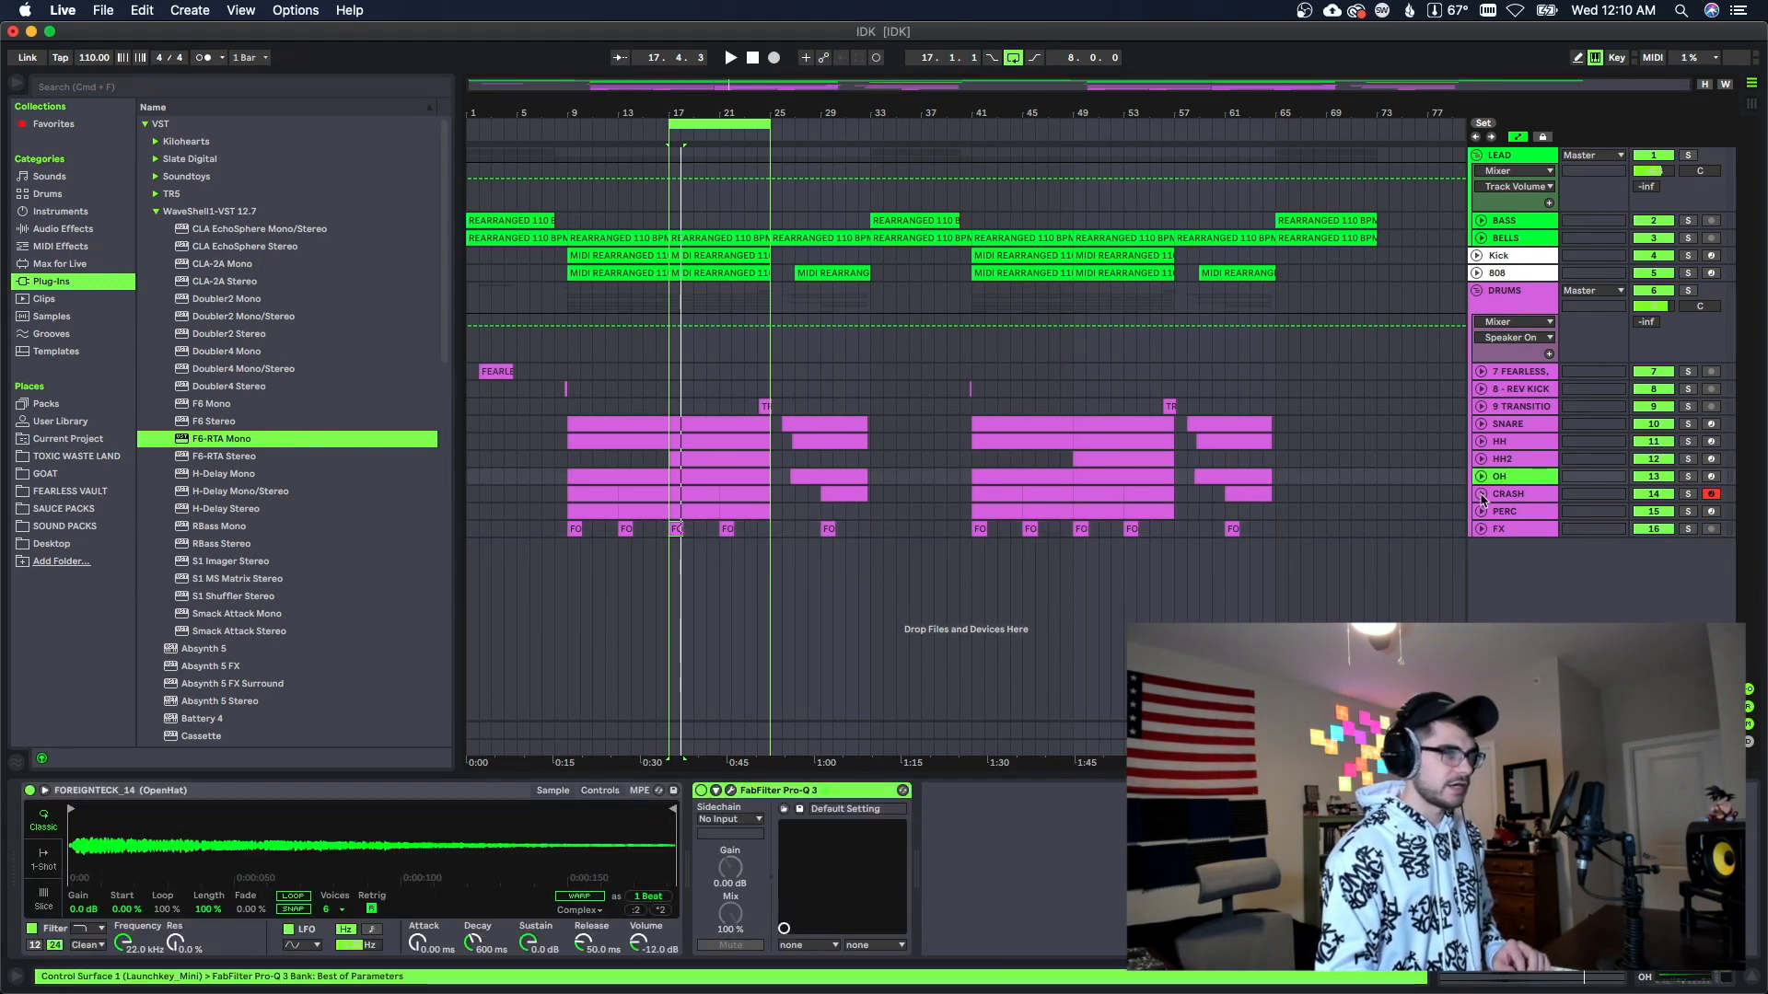
left_click(1688, 478)
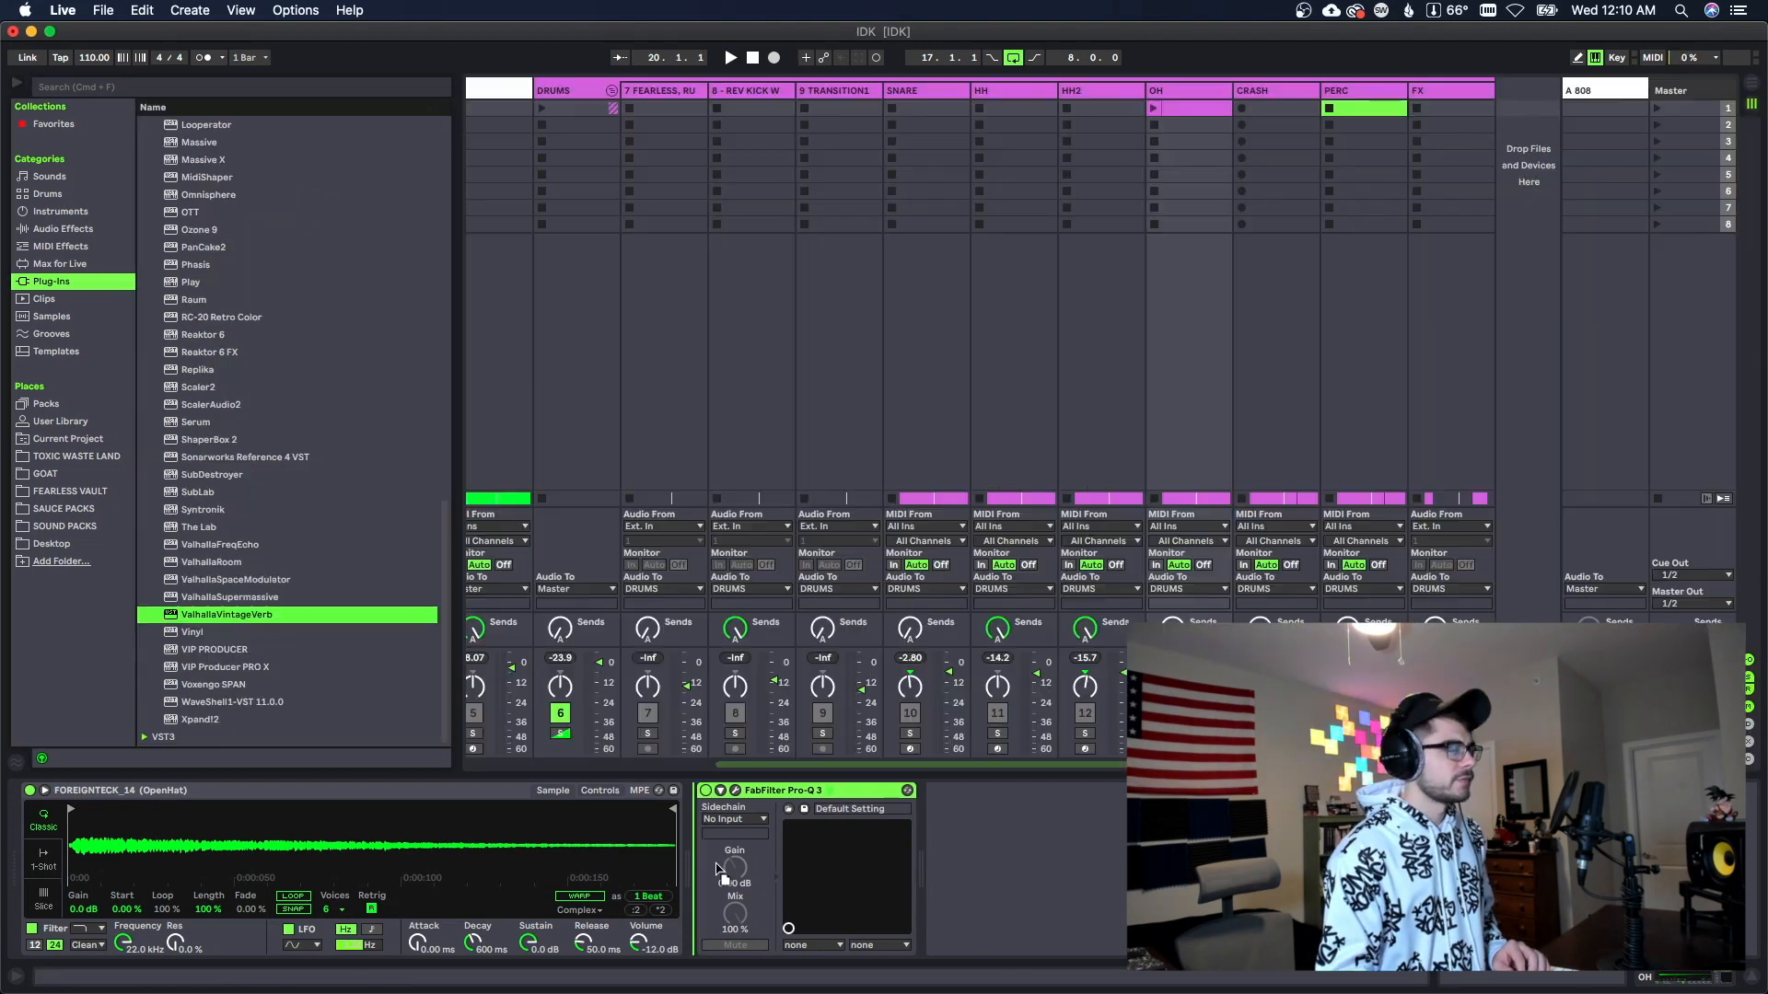
left_click_drag(226, 614, 719, 870)
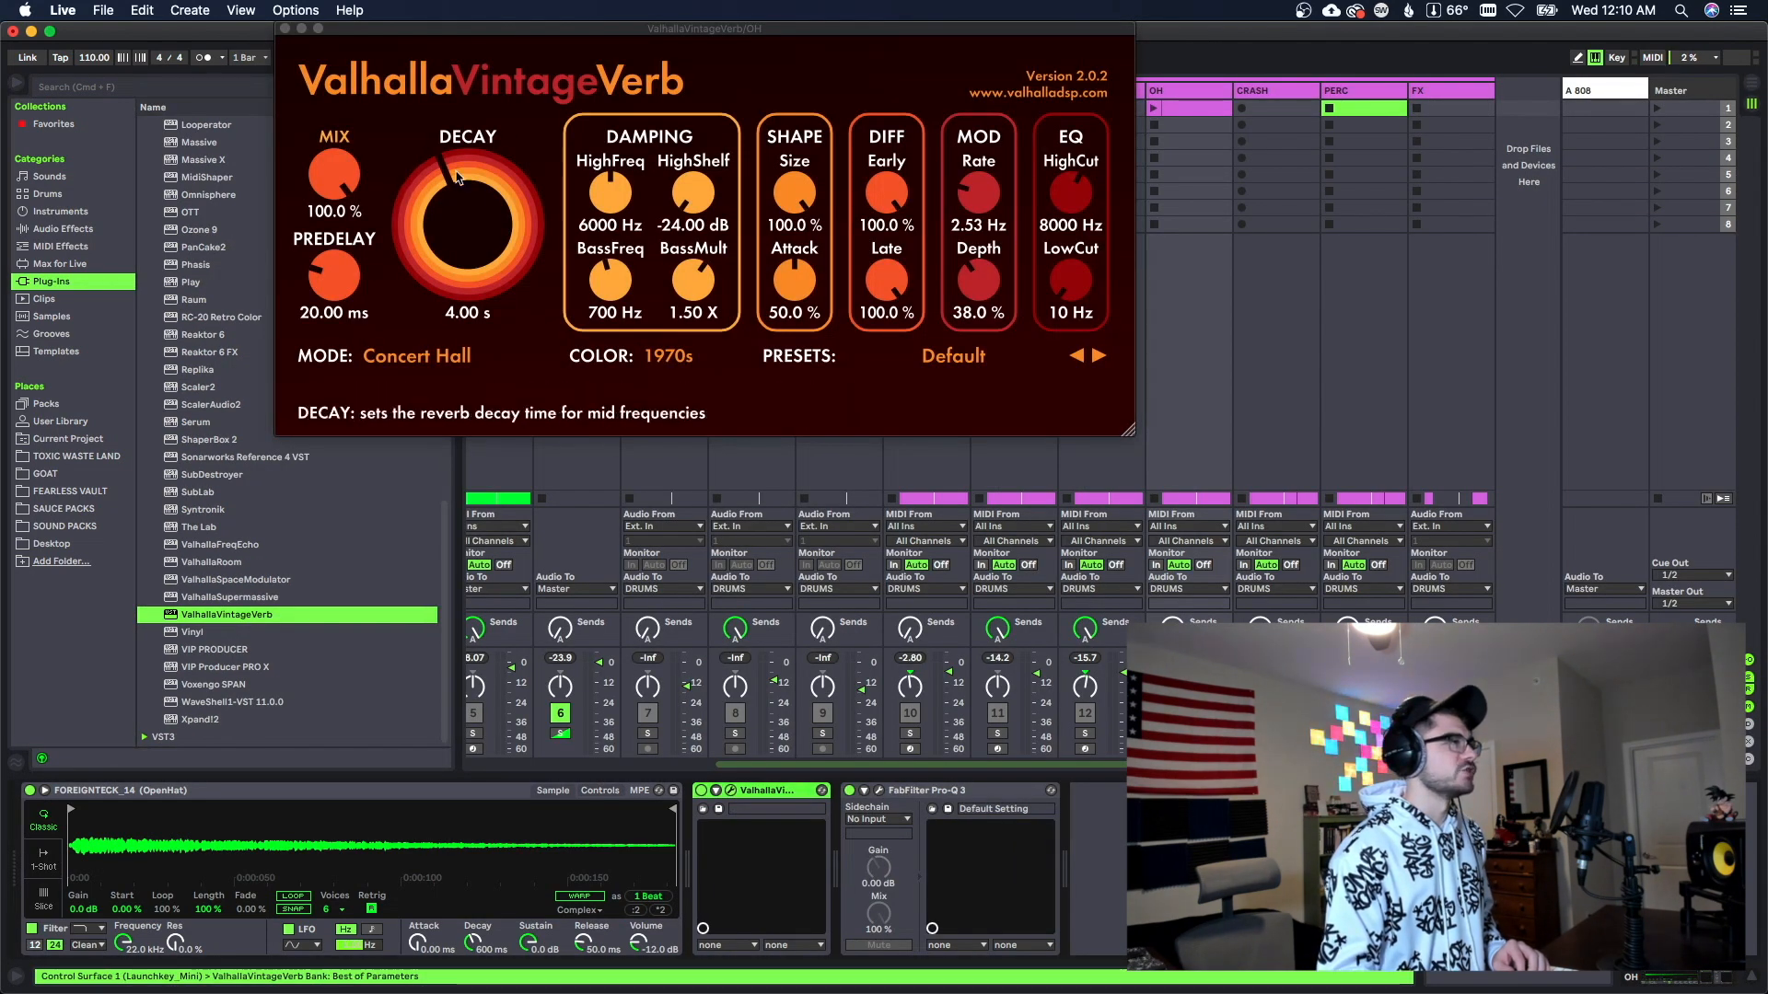
left_click(952, 355)
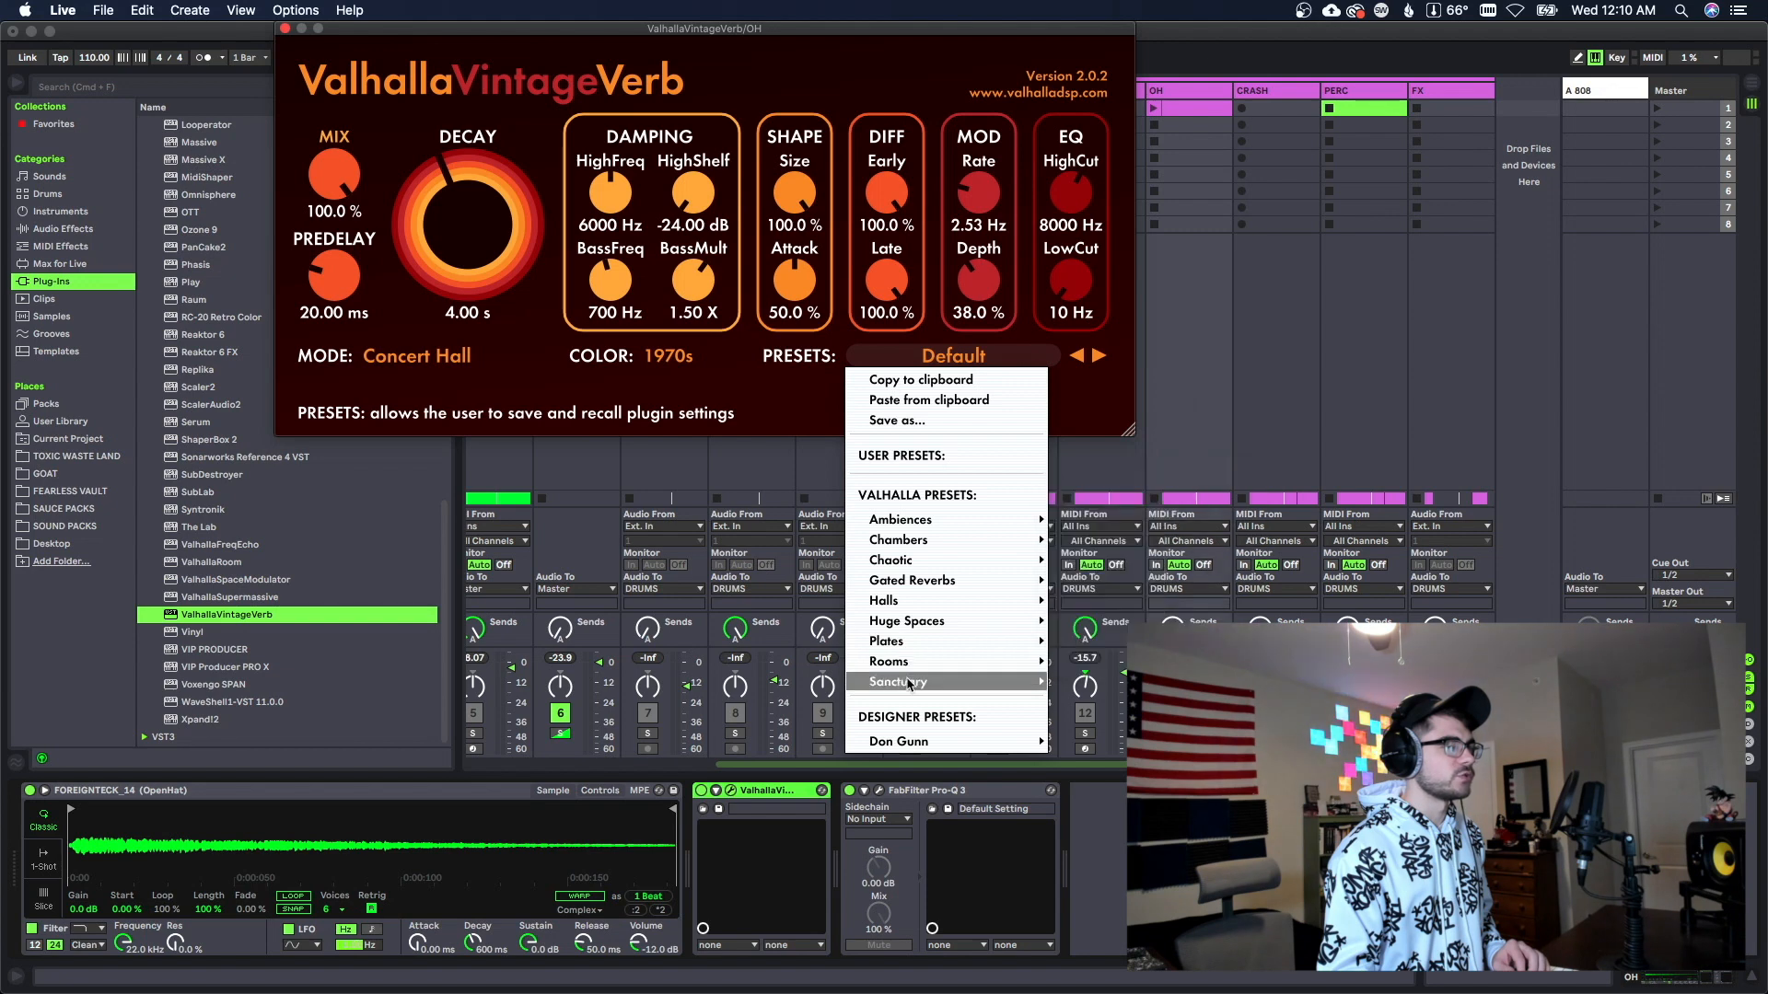
mouse_move(907, 645)
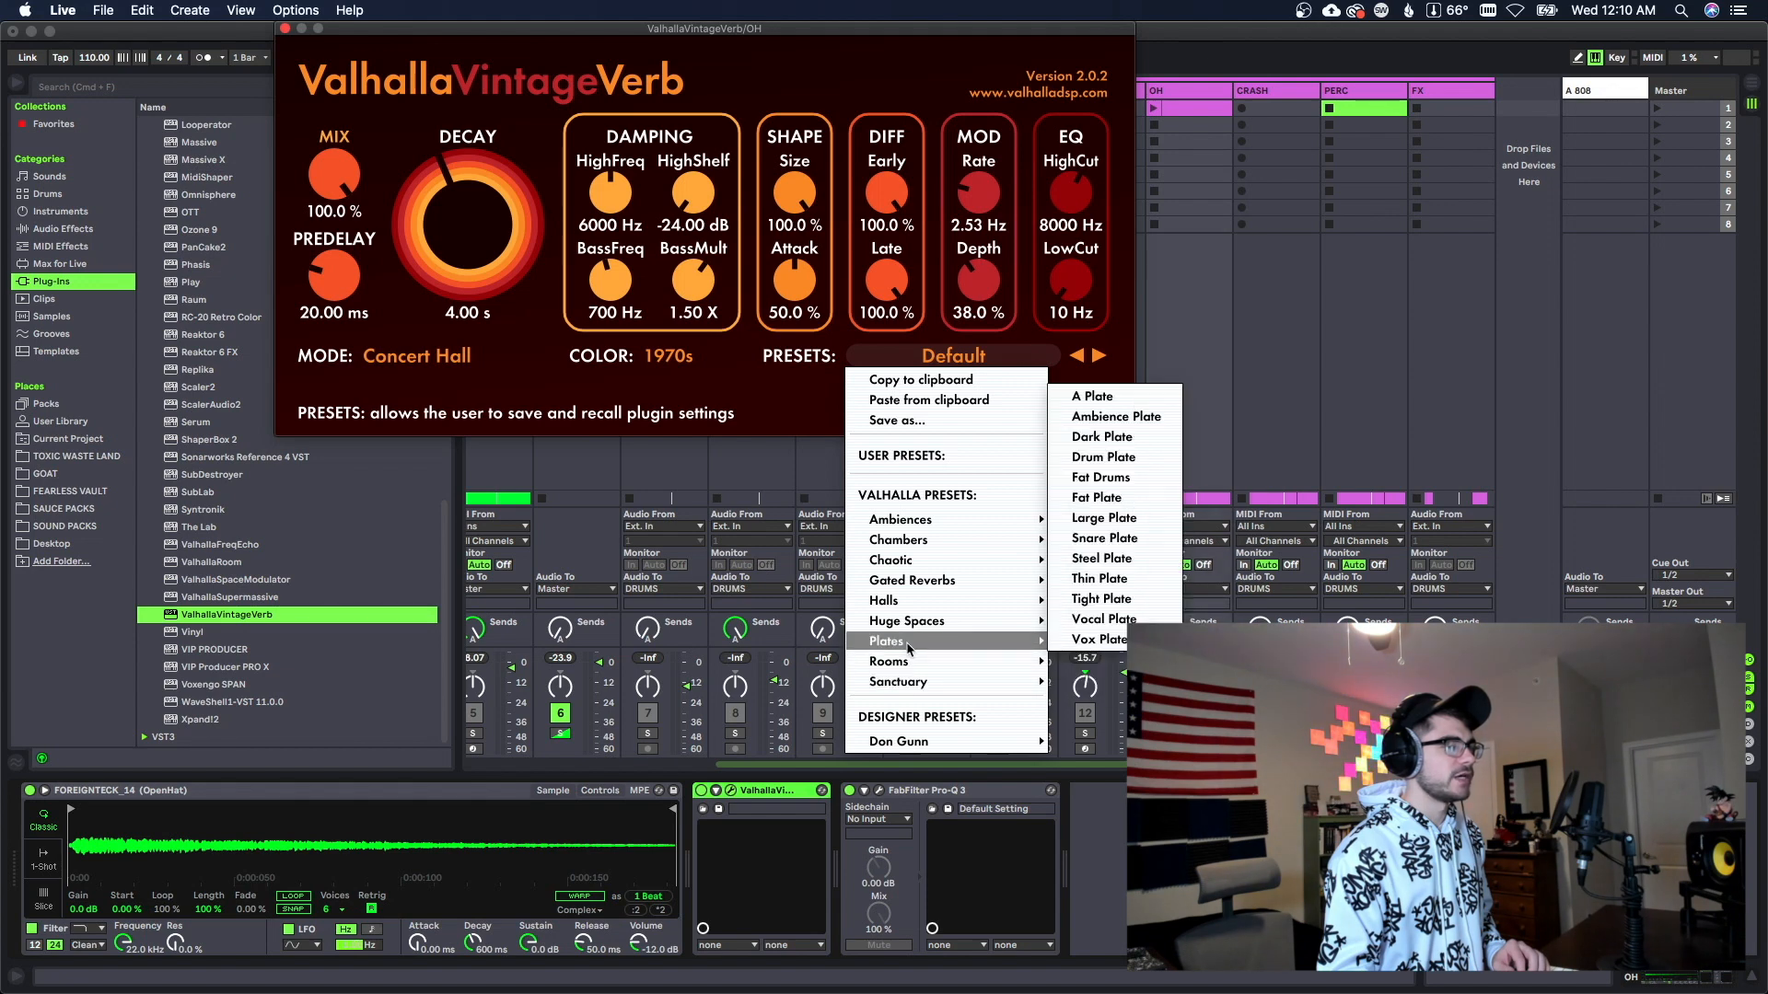
left_click(1113, 539)
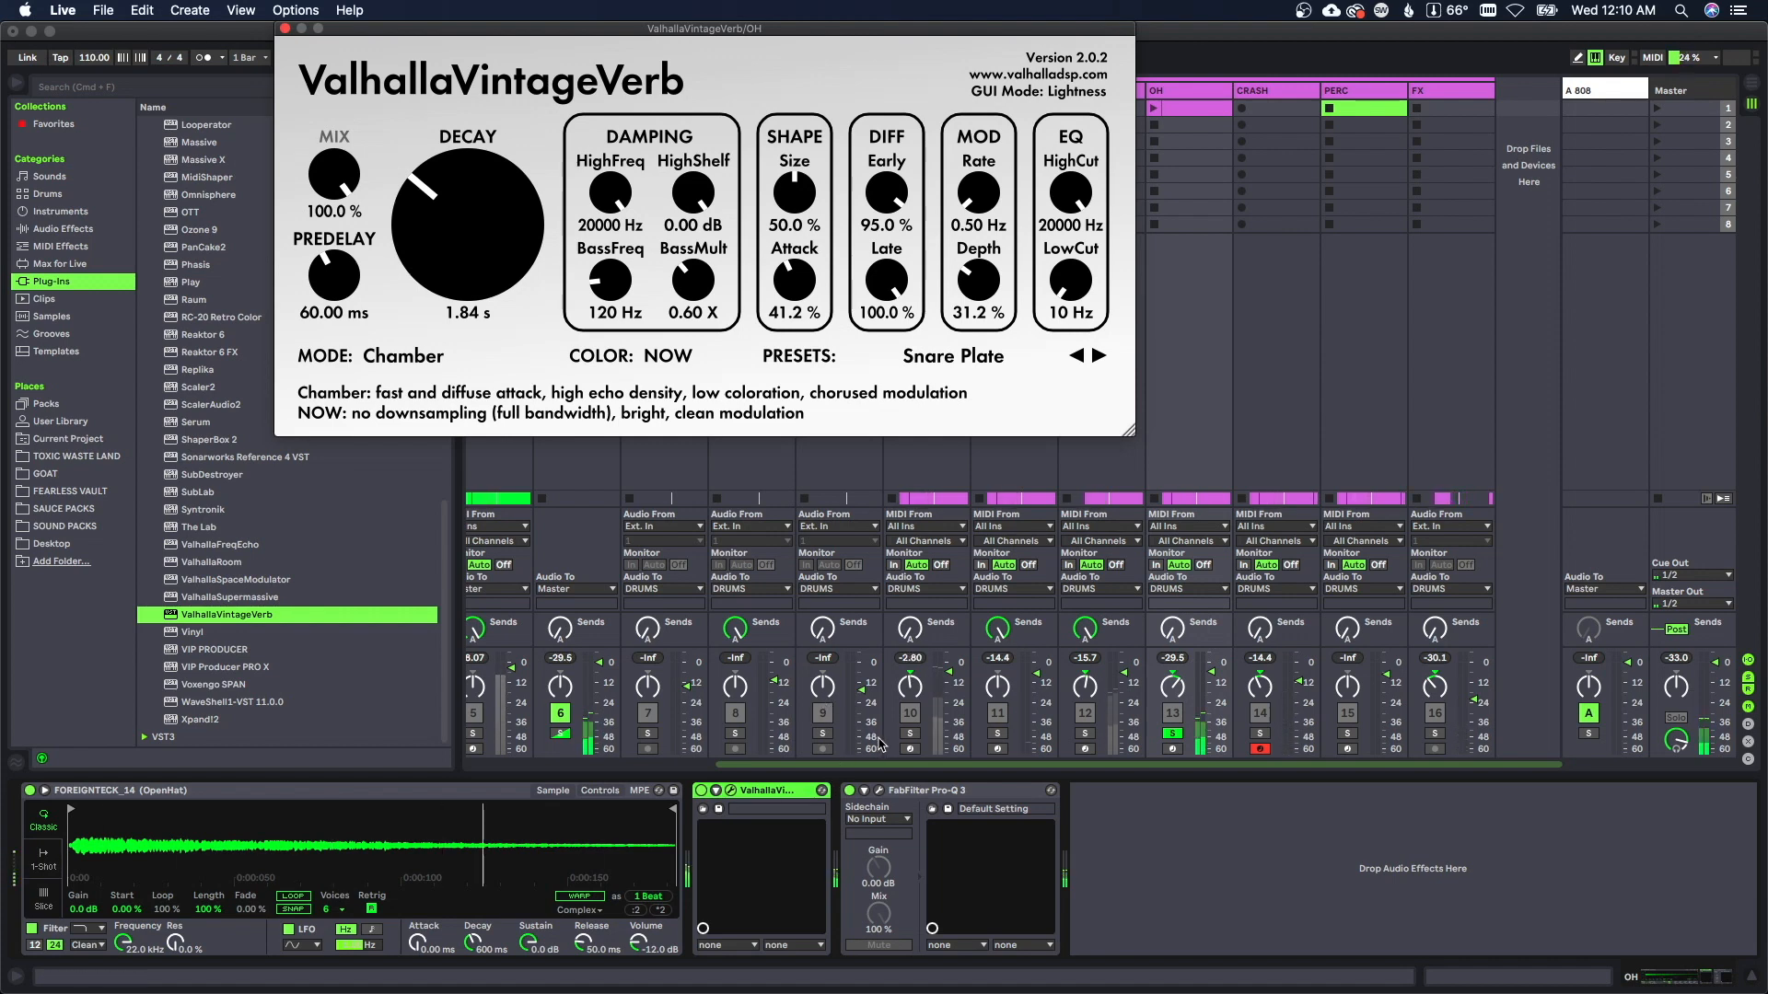
left_click(730, 790)
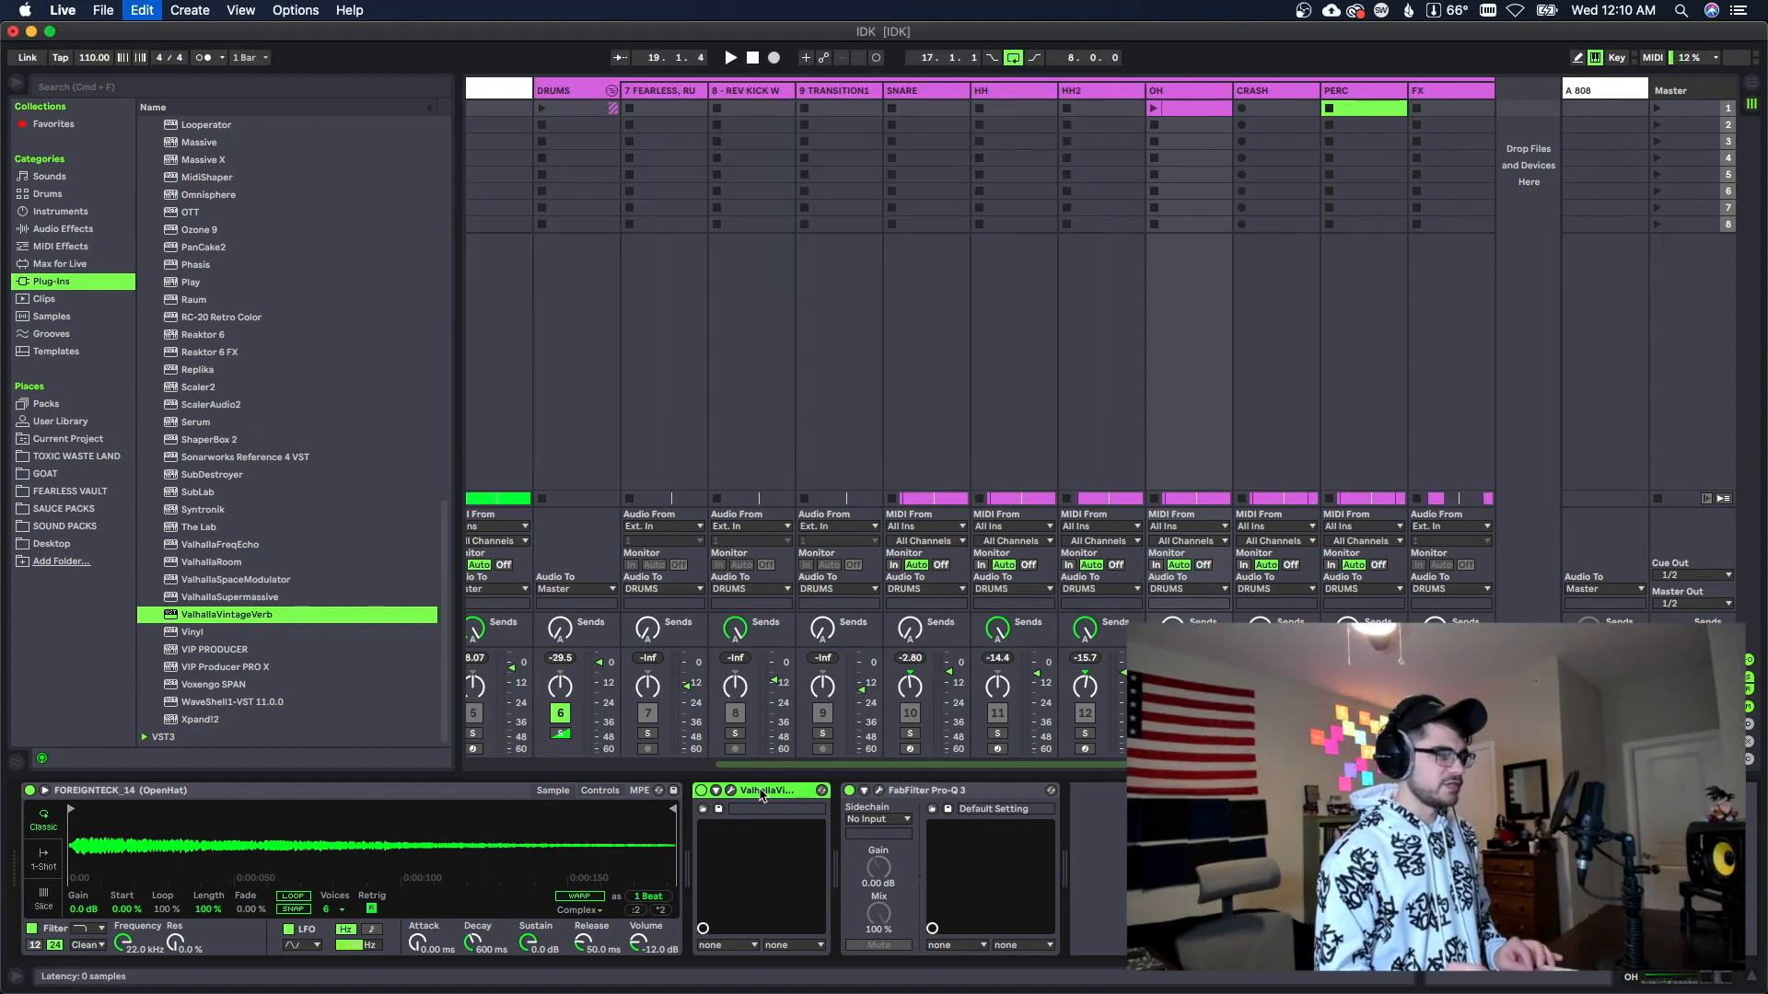
Step: Group the OH track's ValhallaVintageVerb into an Audio Effect Rack and add a second, empty chain named dry
key("super+g")
left_click(709, 839)
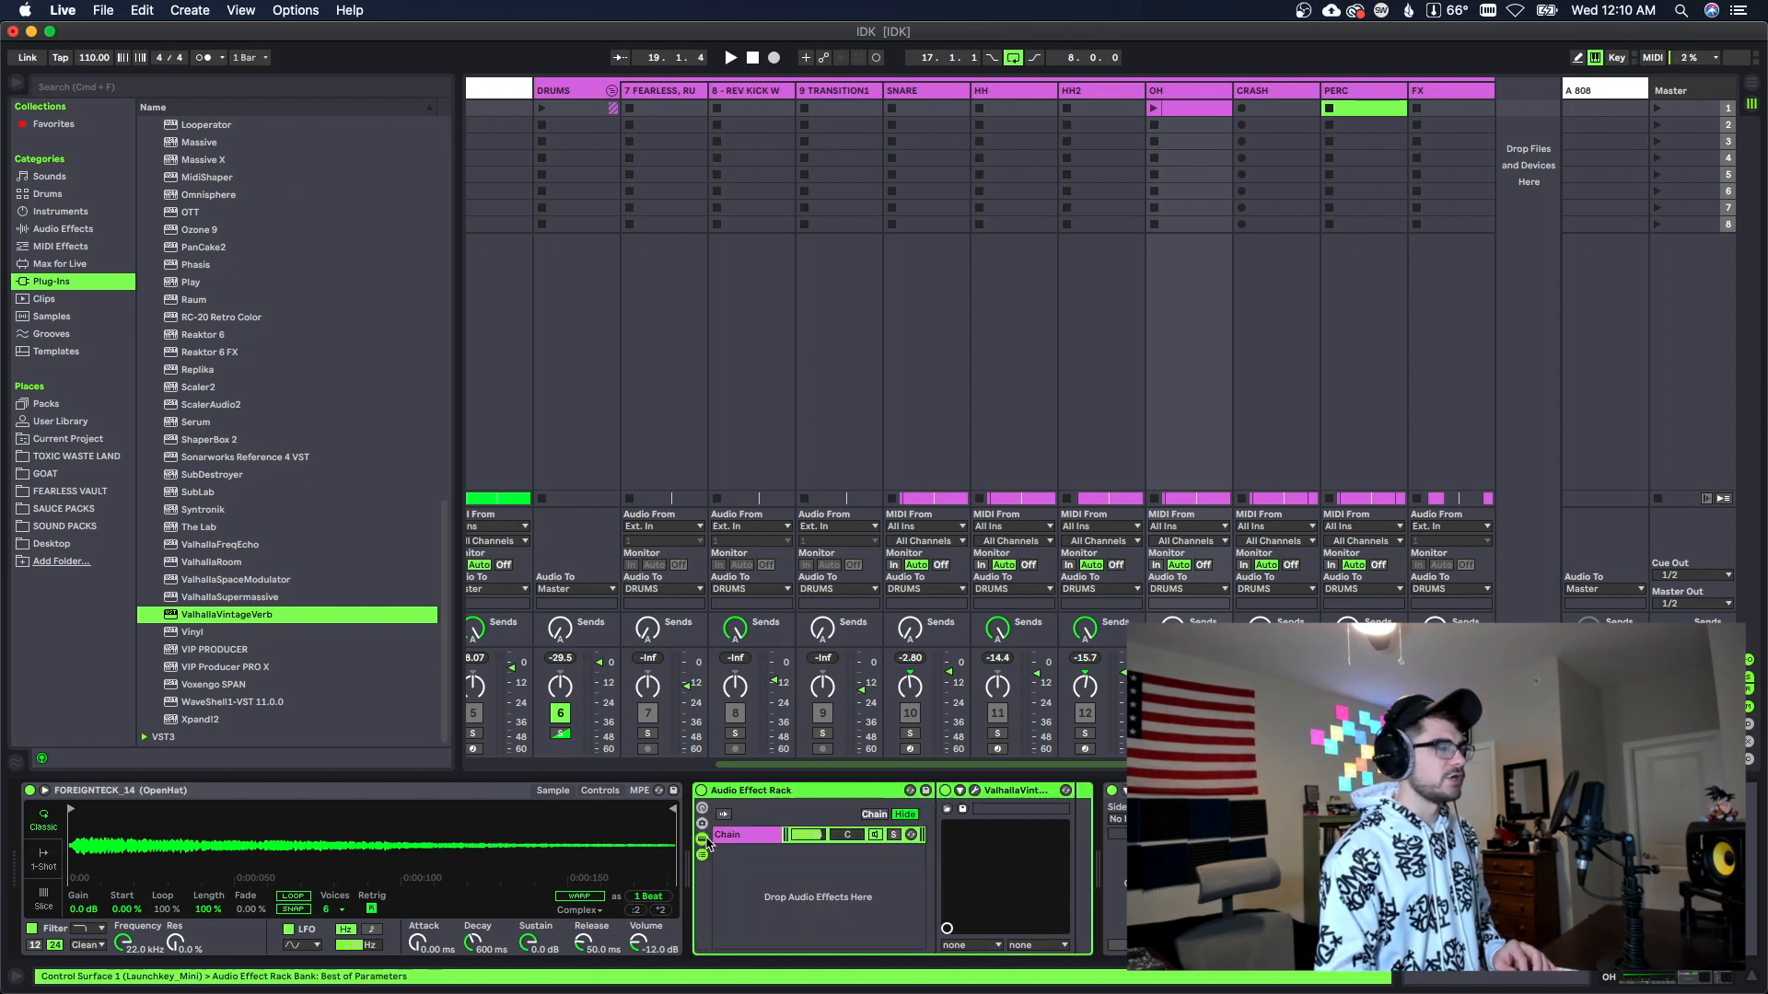
key("super+t")
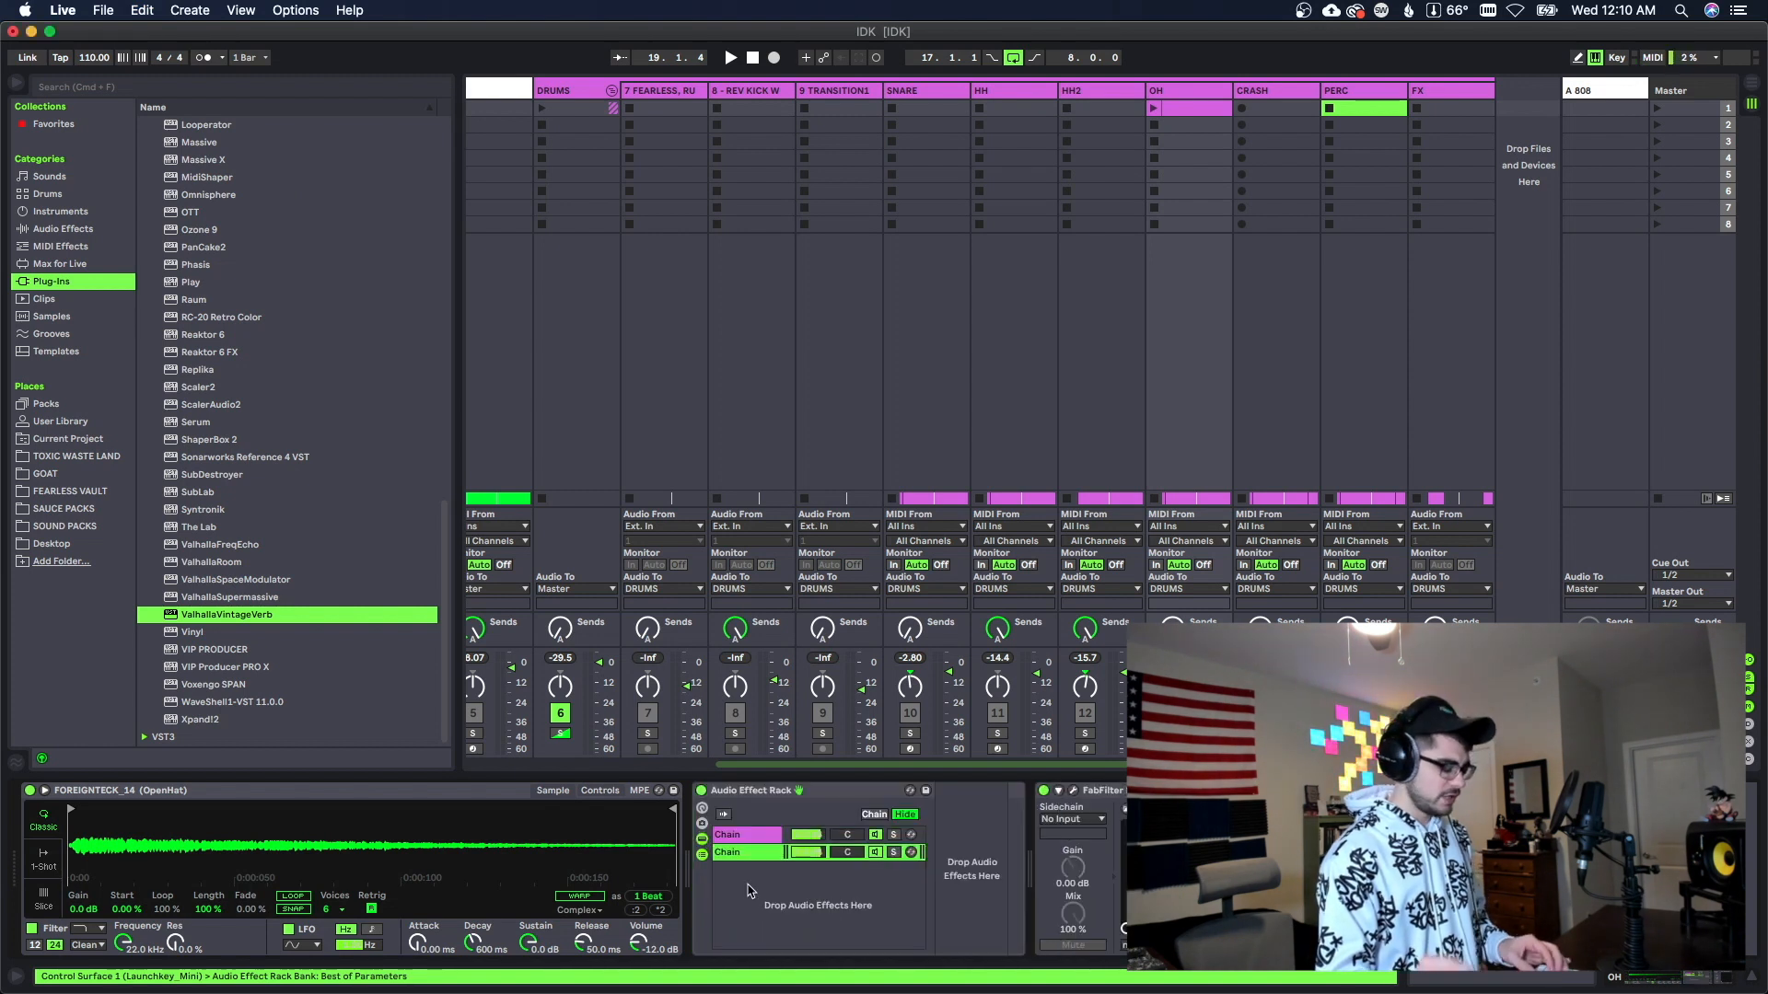
key("super+r")
type("dry")
key("Return")
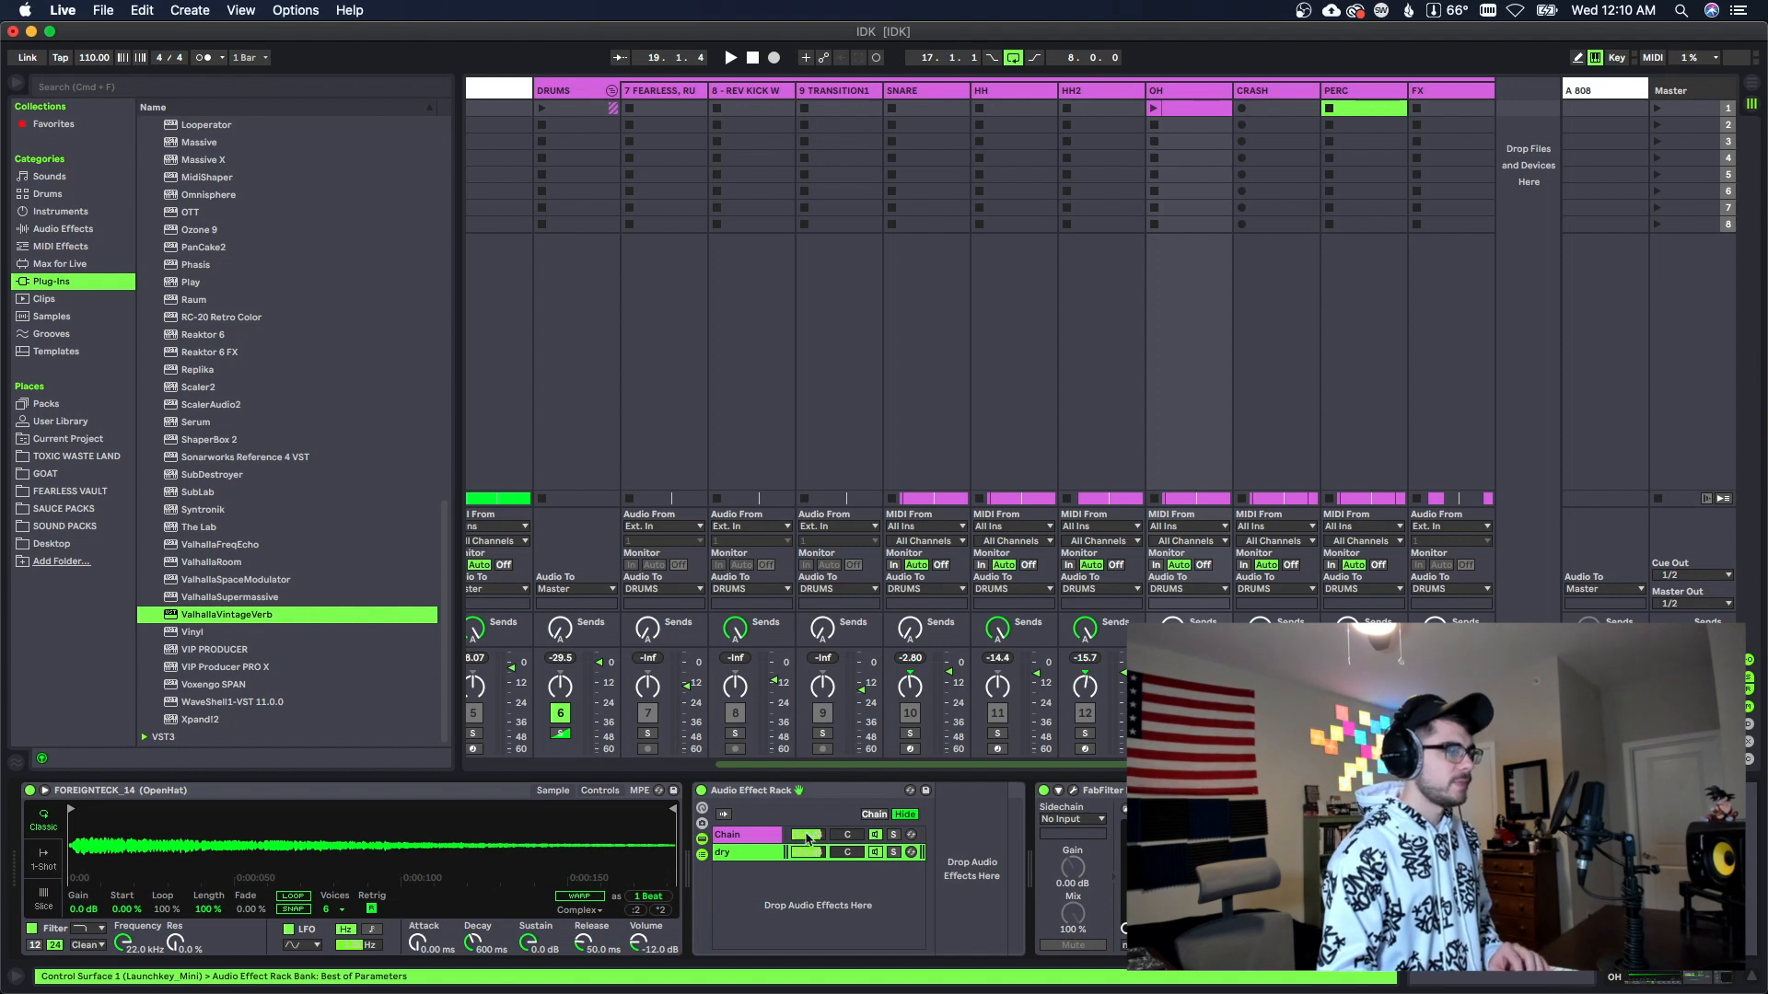
Step: Lower the reverb chain's volume in the OH rack while auditioning, and shorten the ValhallaVintageVerb decay to 1.58 s
key("Up")
mouse_move(798, 834)
left_mouse_down()
mouse_move(798, 911)
mouse_move(798, 865)
left_mouse_up()
key("space")
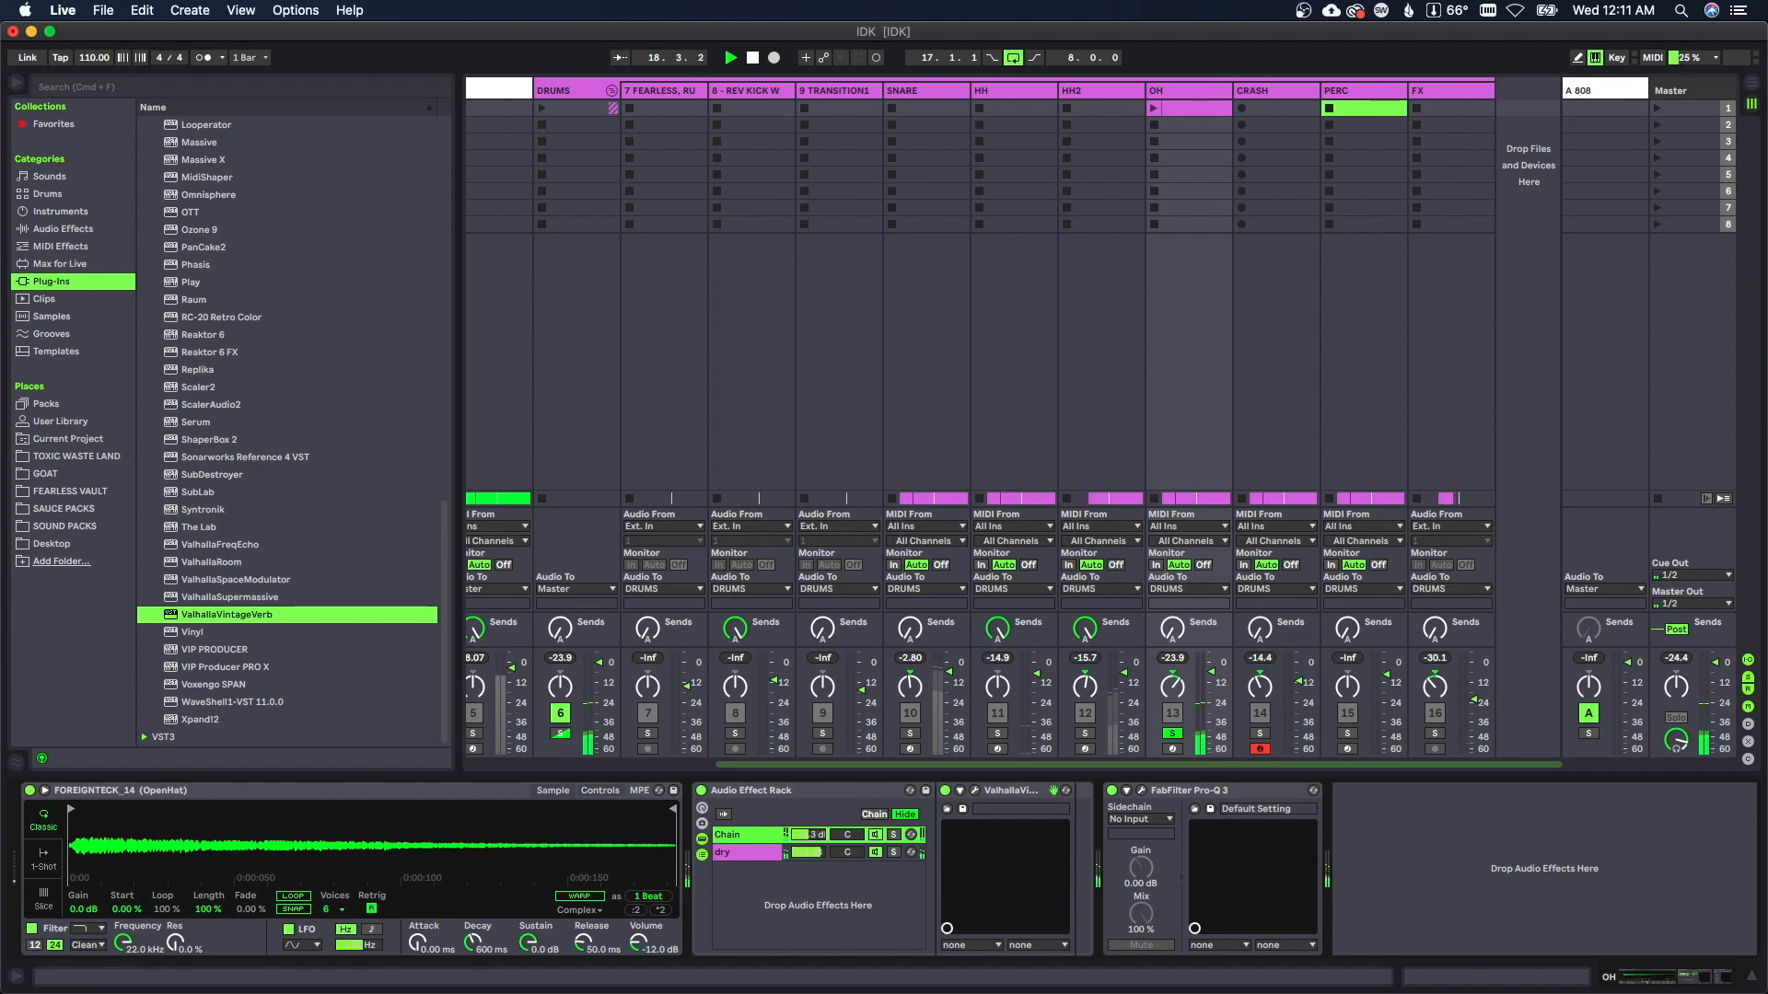
left_click_drag(810, 834, 810, 826)
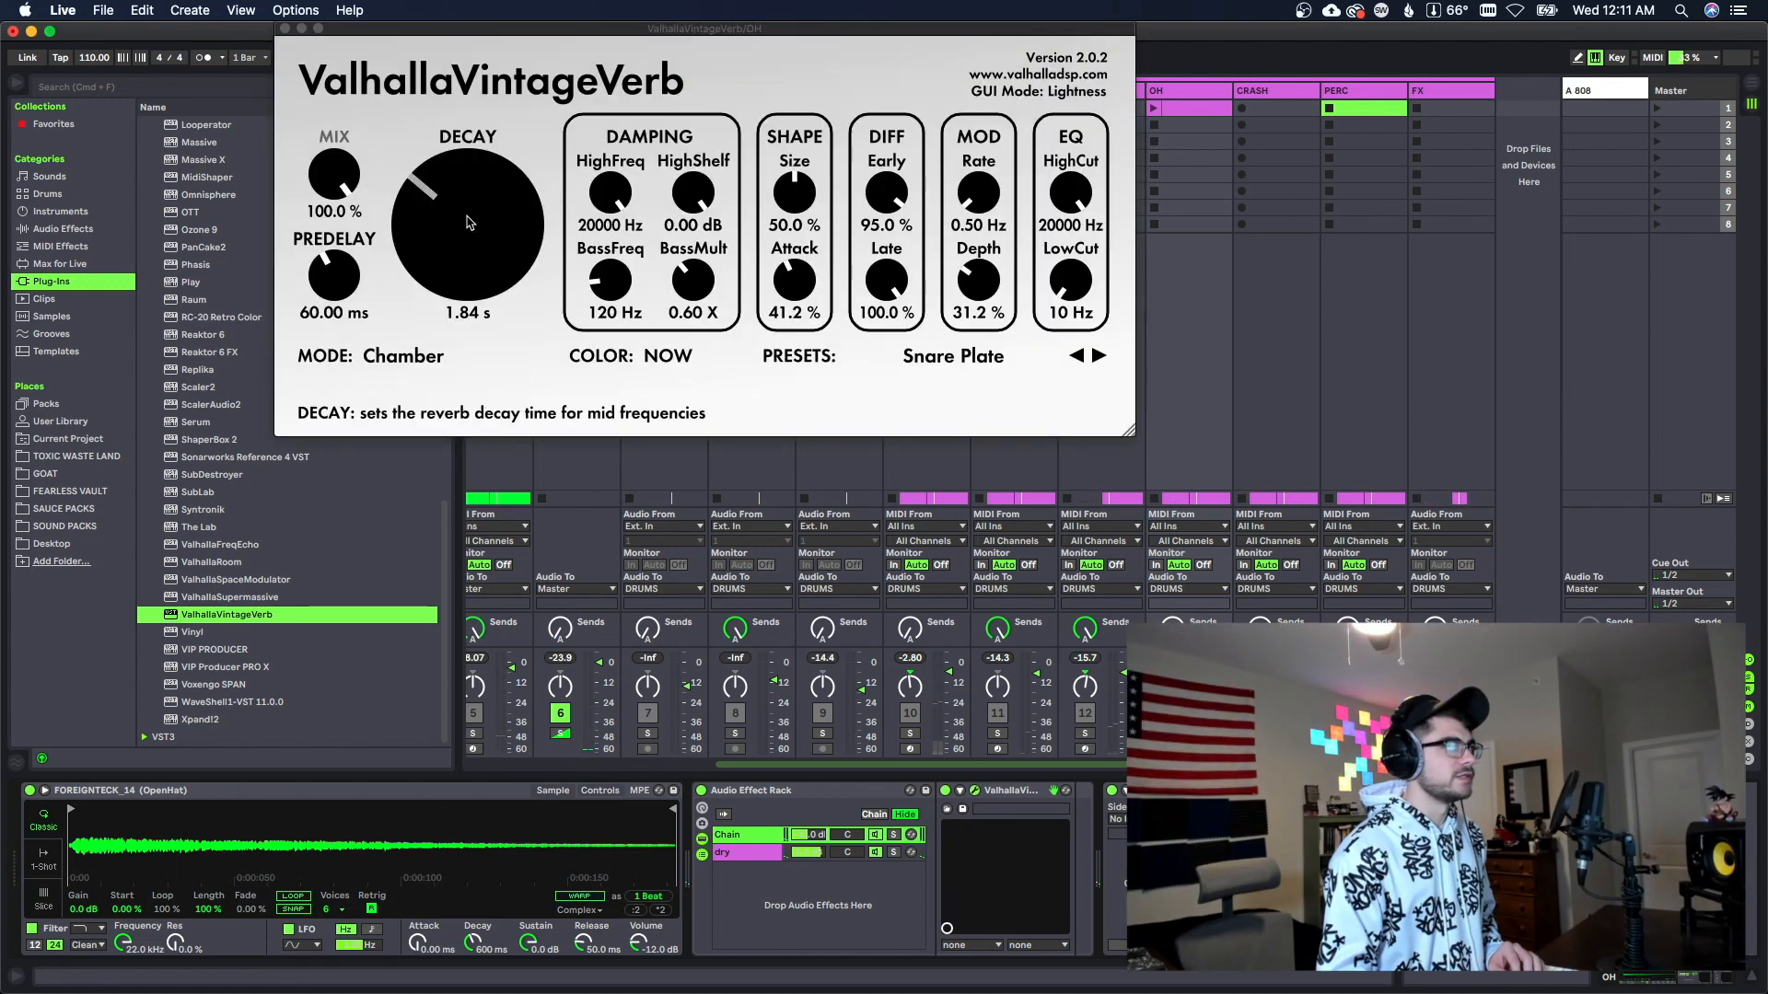
left_click_drag(469, 222, 467, 225)
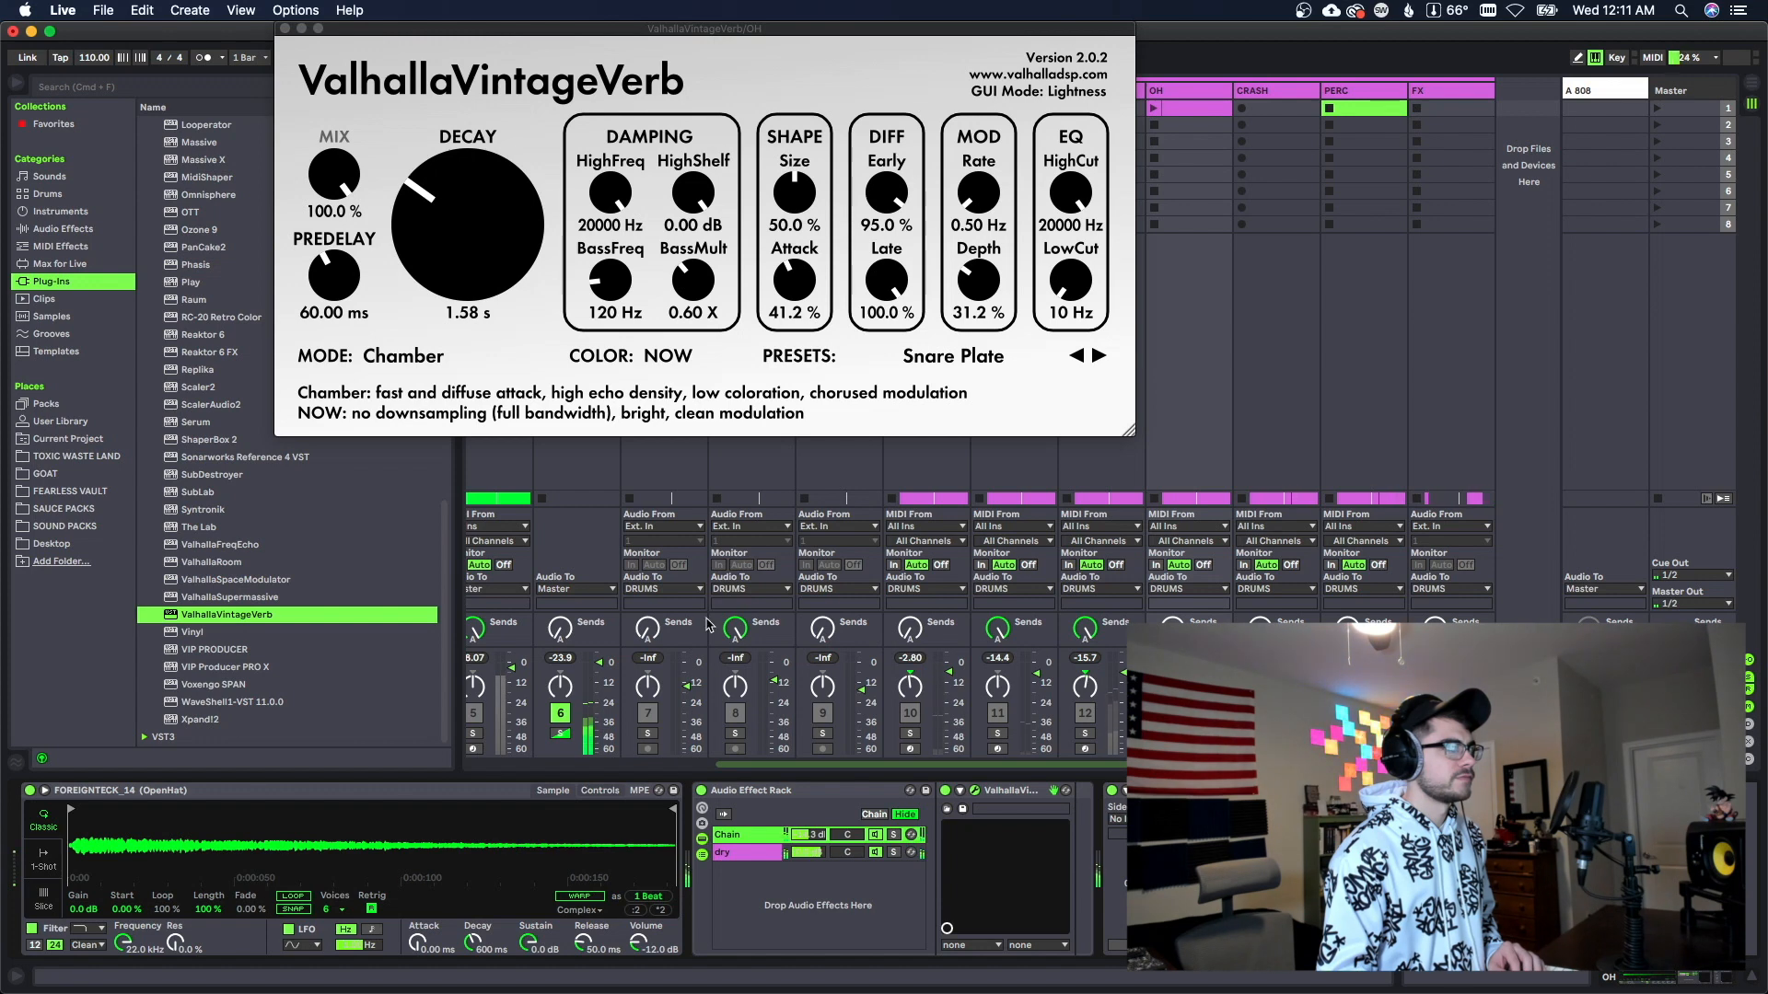
Step: Fine-tune the OH reverb's decay and copy its Audio Effect Rack onto the CRASH track before the Pro-Q 3
left_click_drag(468, 246, 464, 248)
left_click(799, 792)
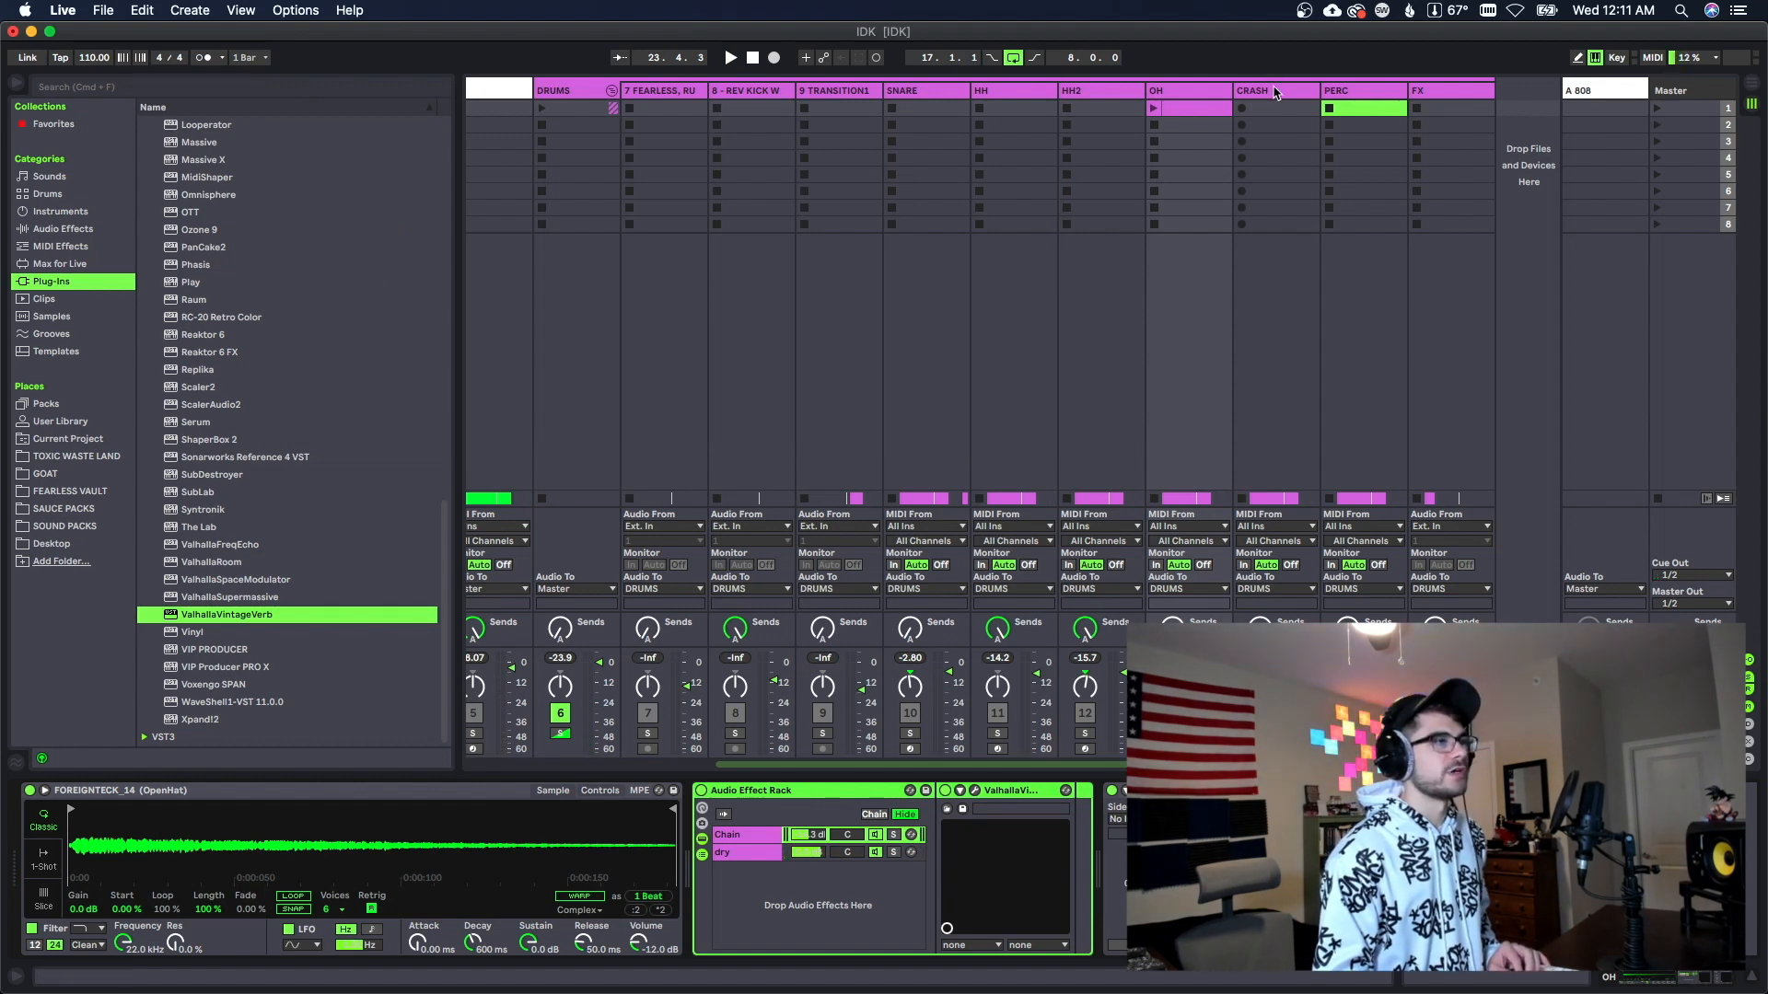
left_click(1275, 92)
Step: Balance the reverb chain's volume in the CRASH track's Audio Effect Rack while auditioning the loop
left_click(804, 835)
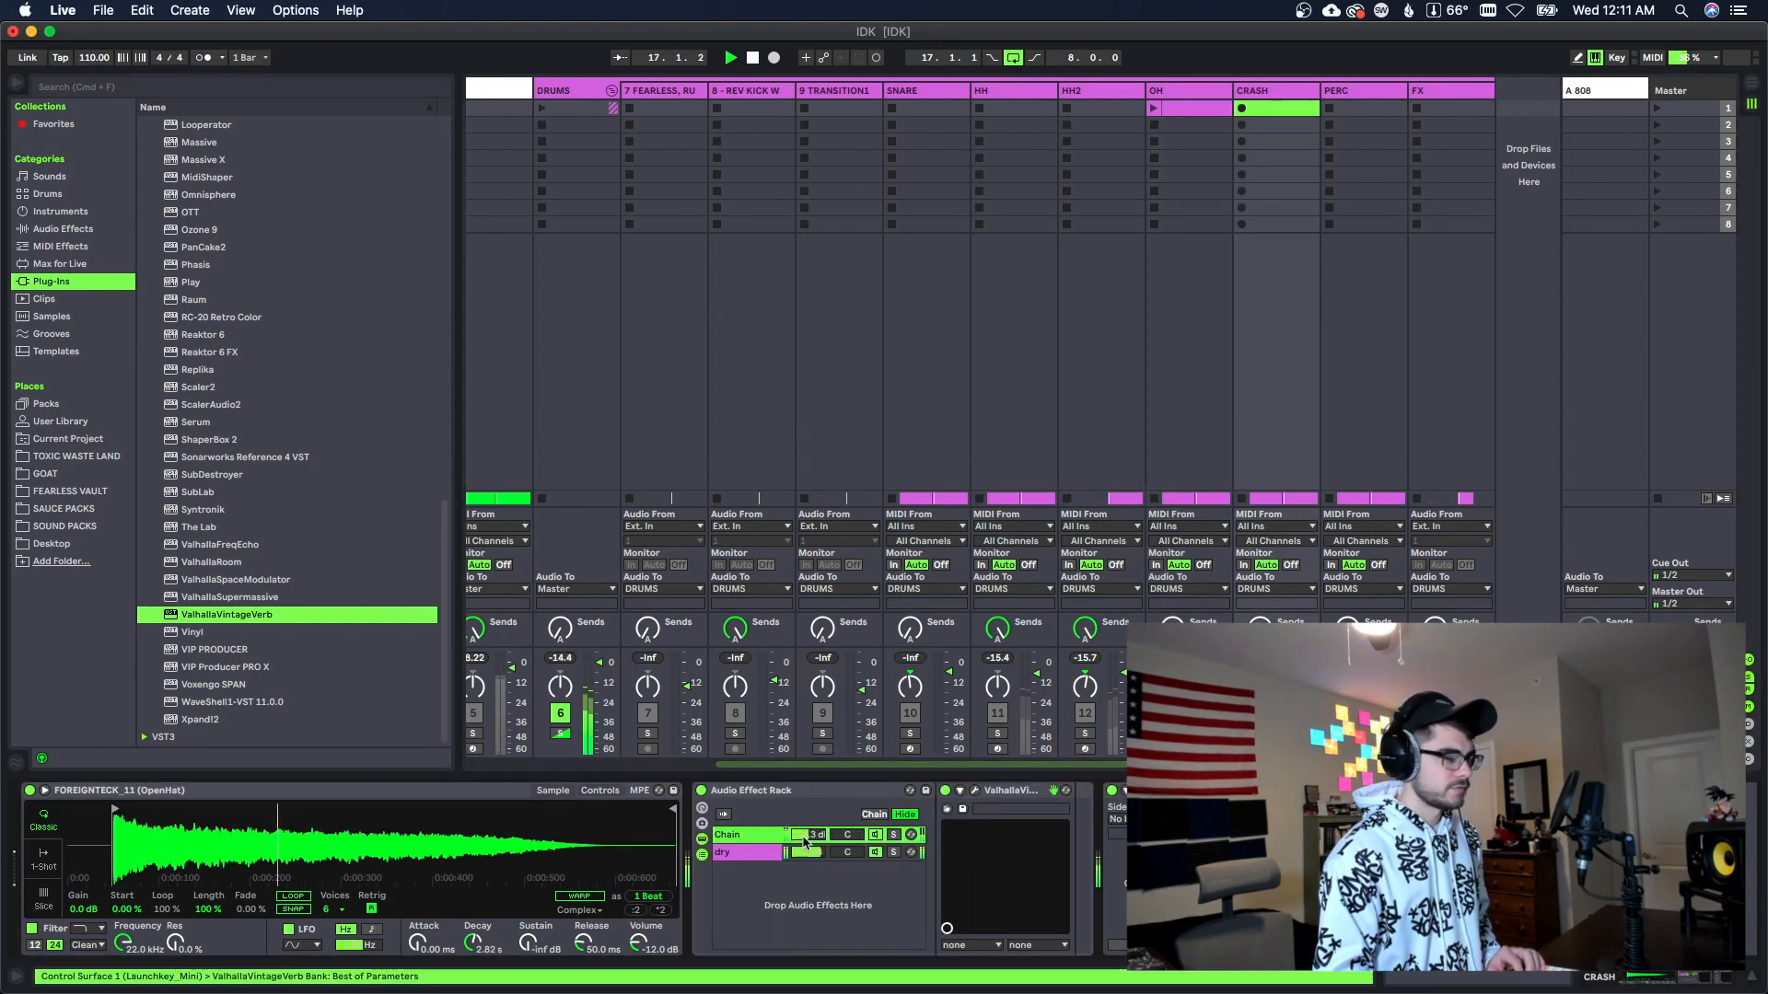
left_click_drag(804, 840, 804, 939)
key("space")
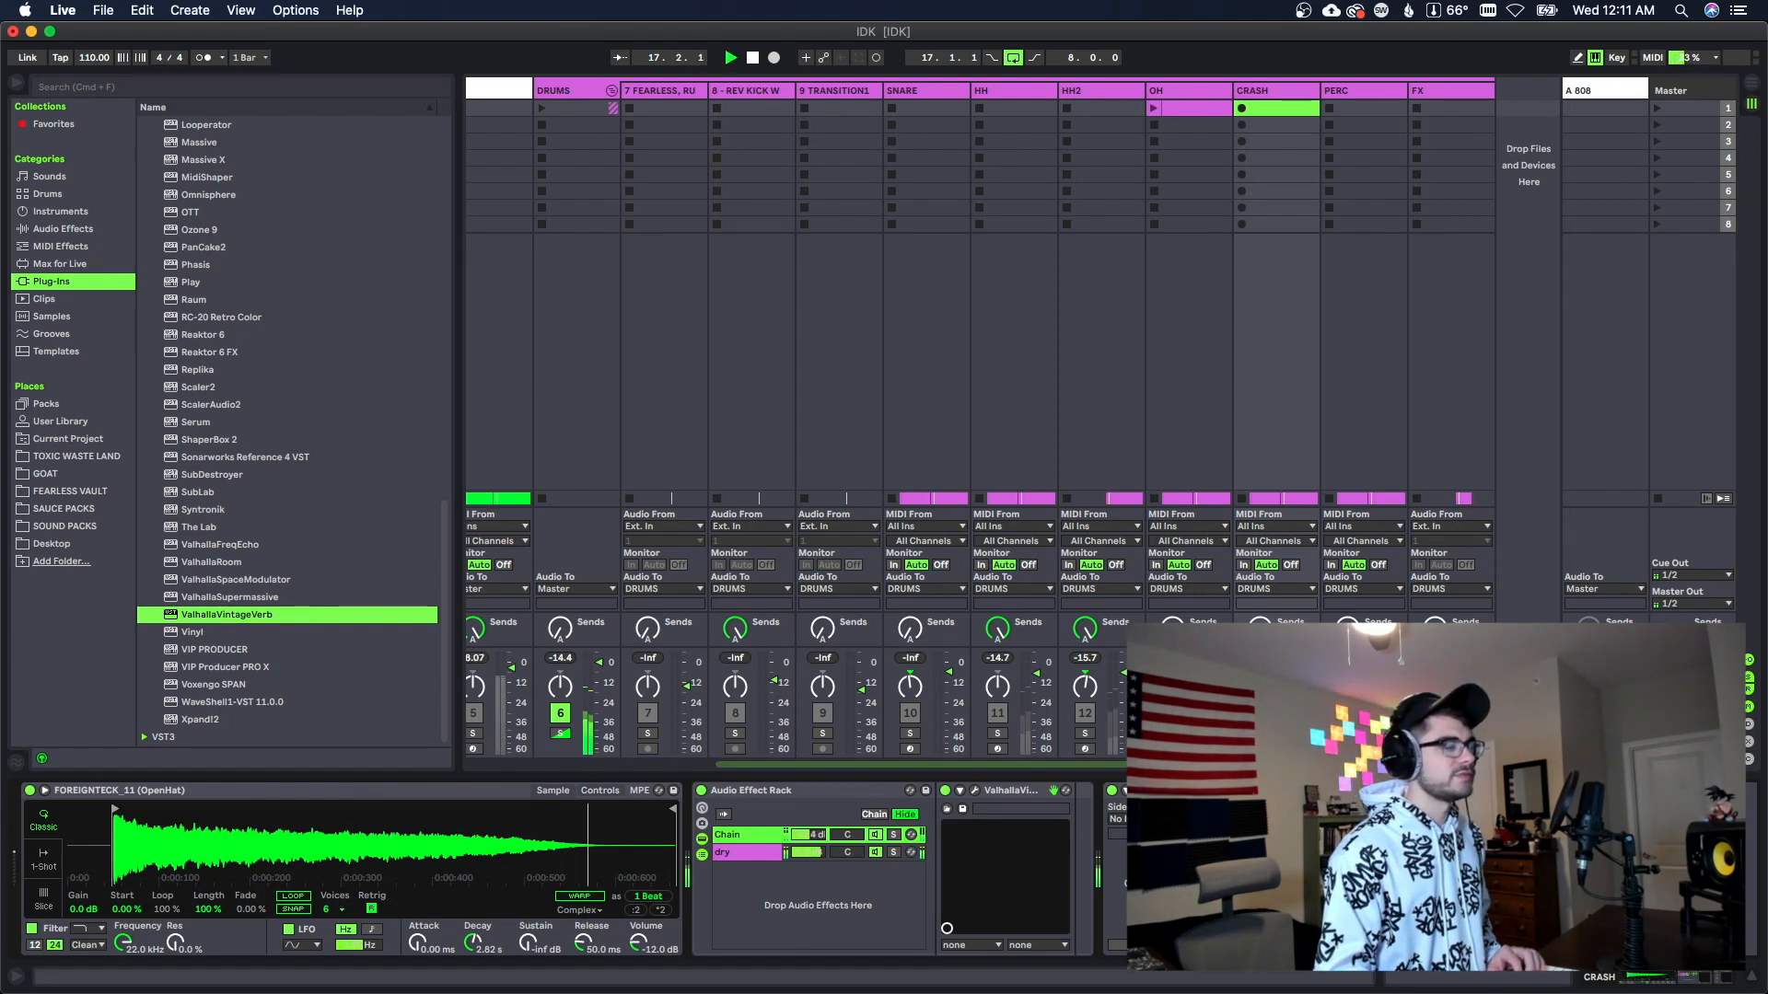
key("space")
mouse_move(804, 835)
left_mouse_down()
mouse_move(803, 893)
mouse_move(809, 810)
left_mouse_up()
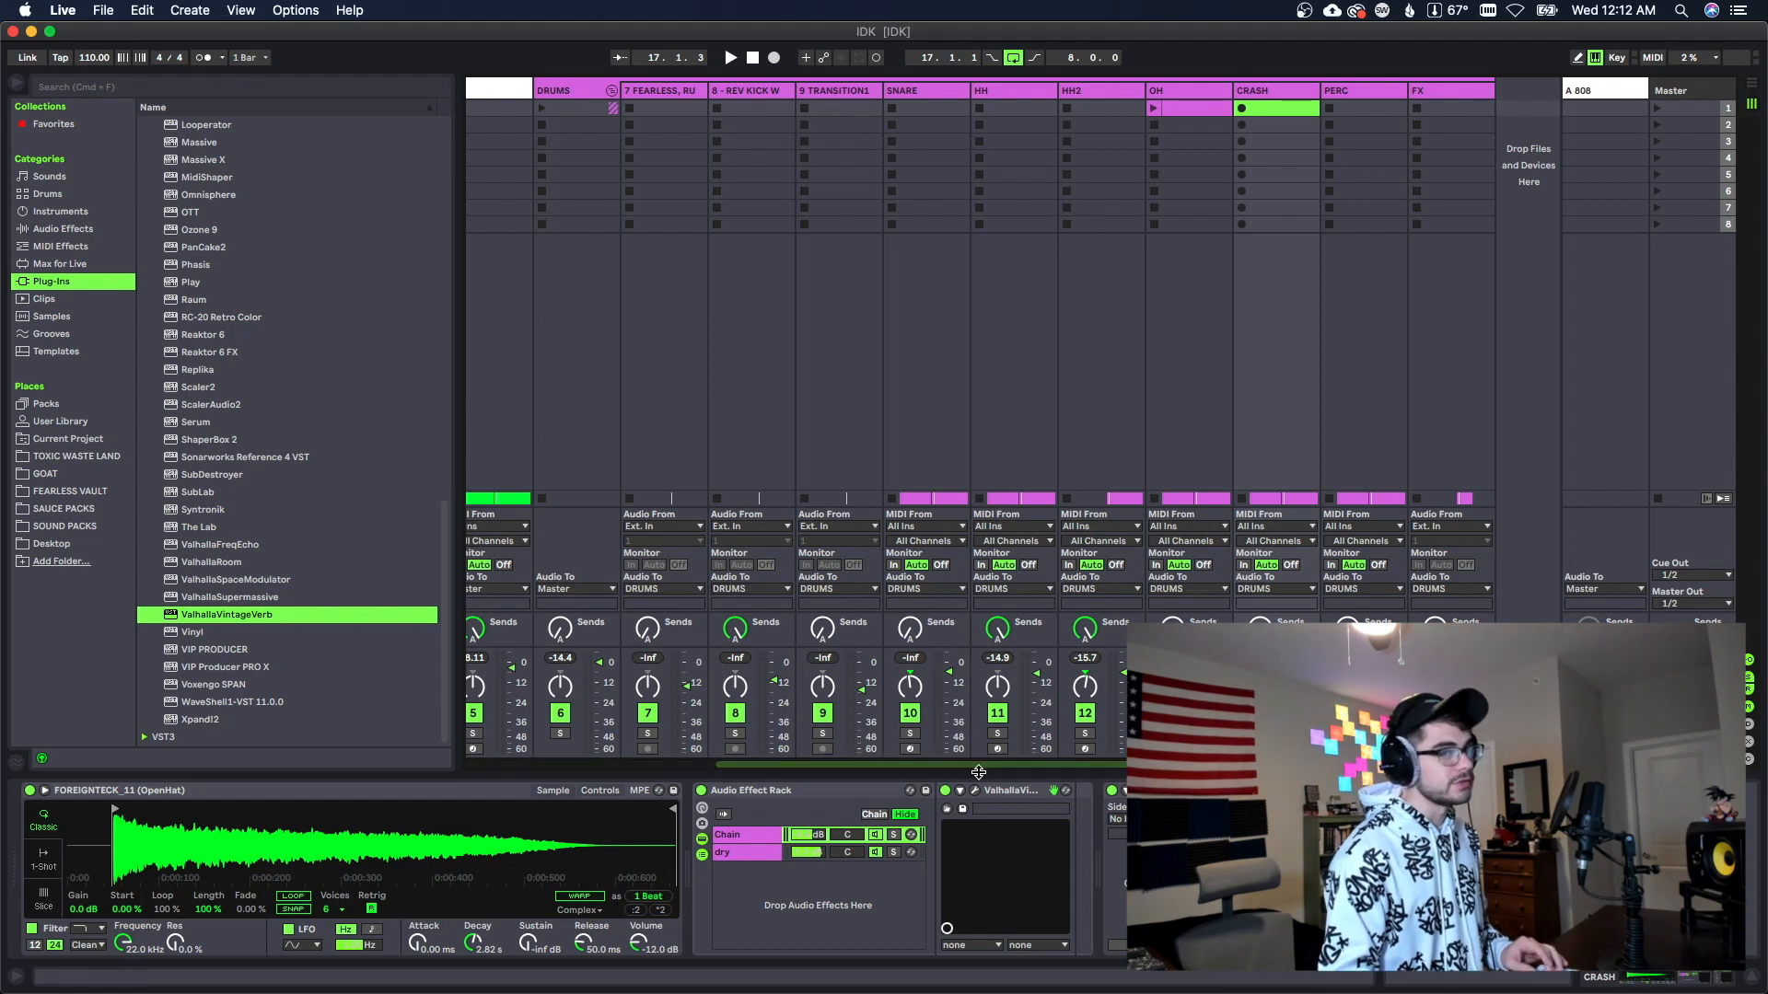
Step: Solo the LEAD group and play the loop to establish the melody as the level reference
left_click_drag(995, 770, 484, 764)
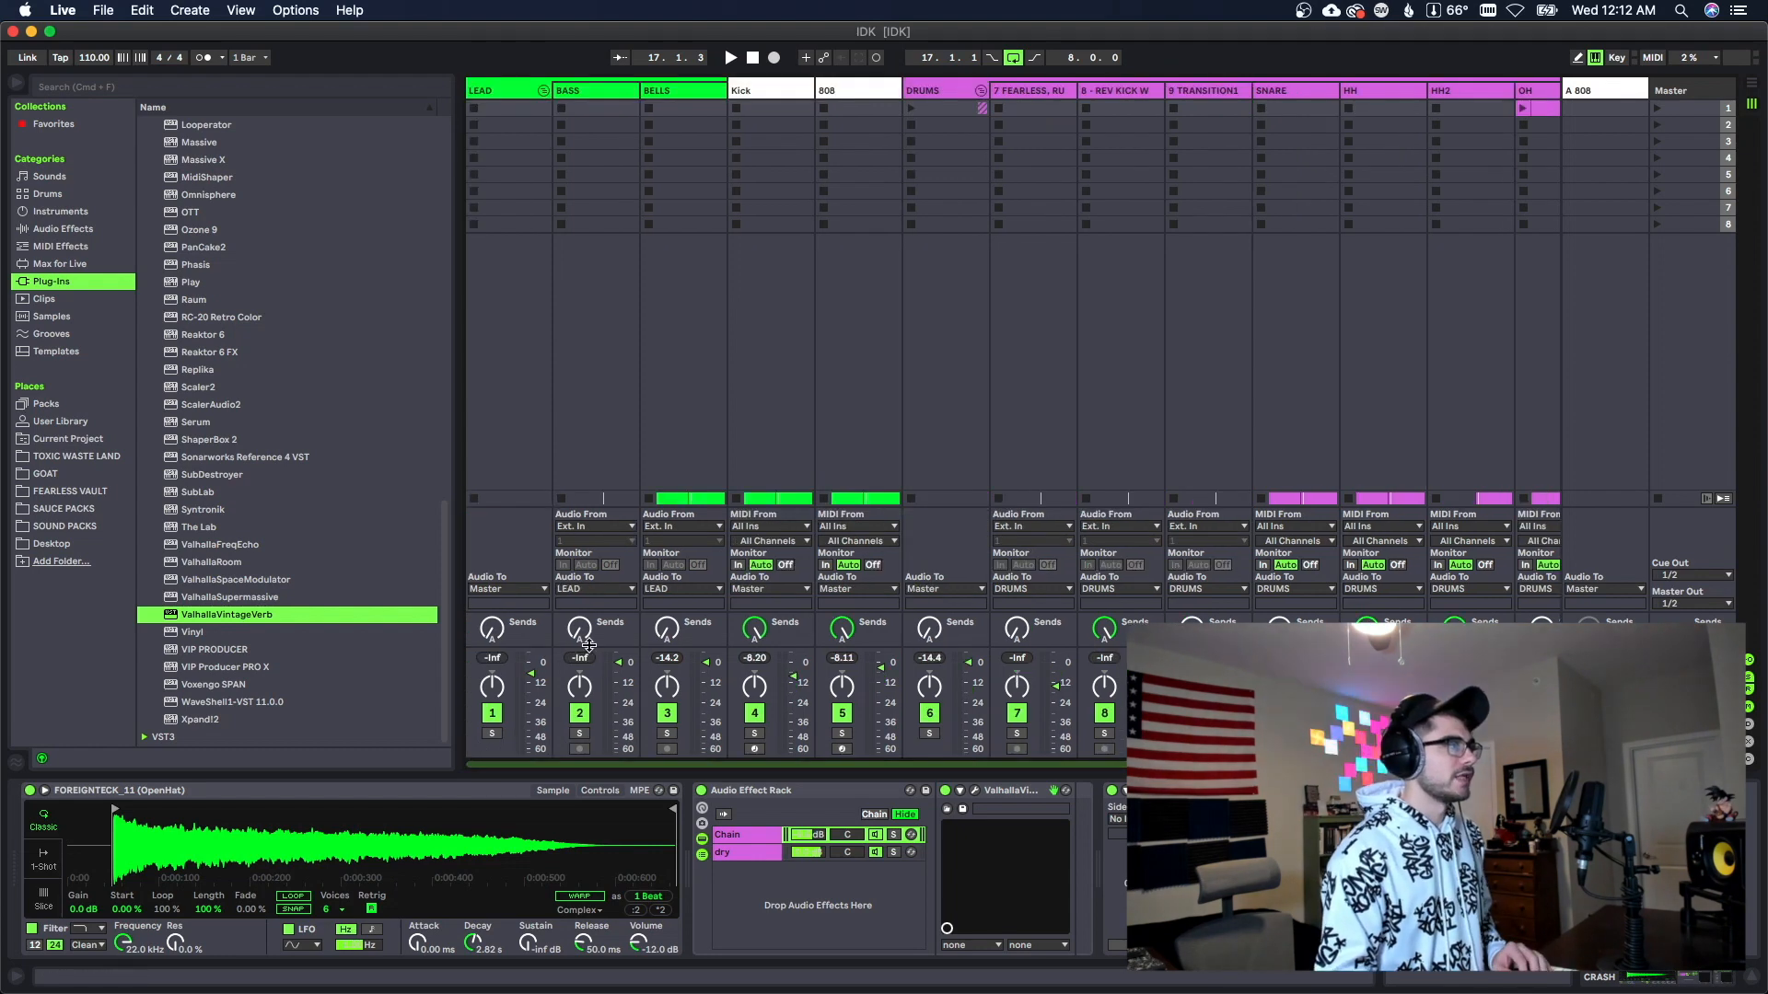
left_click(499, 733)
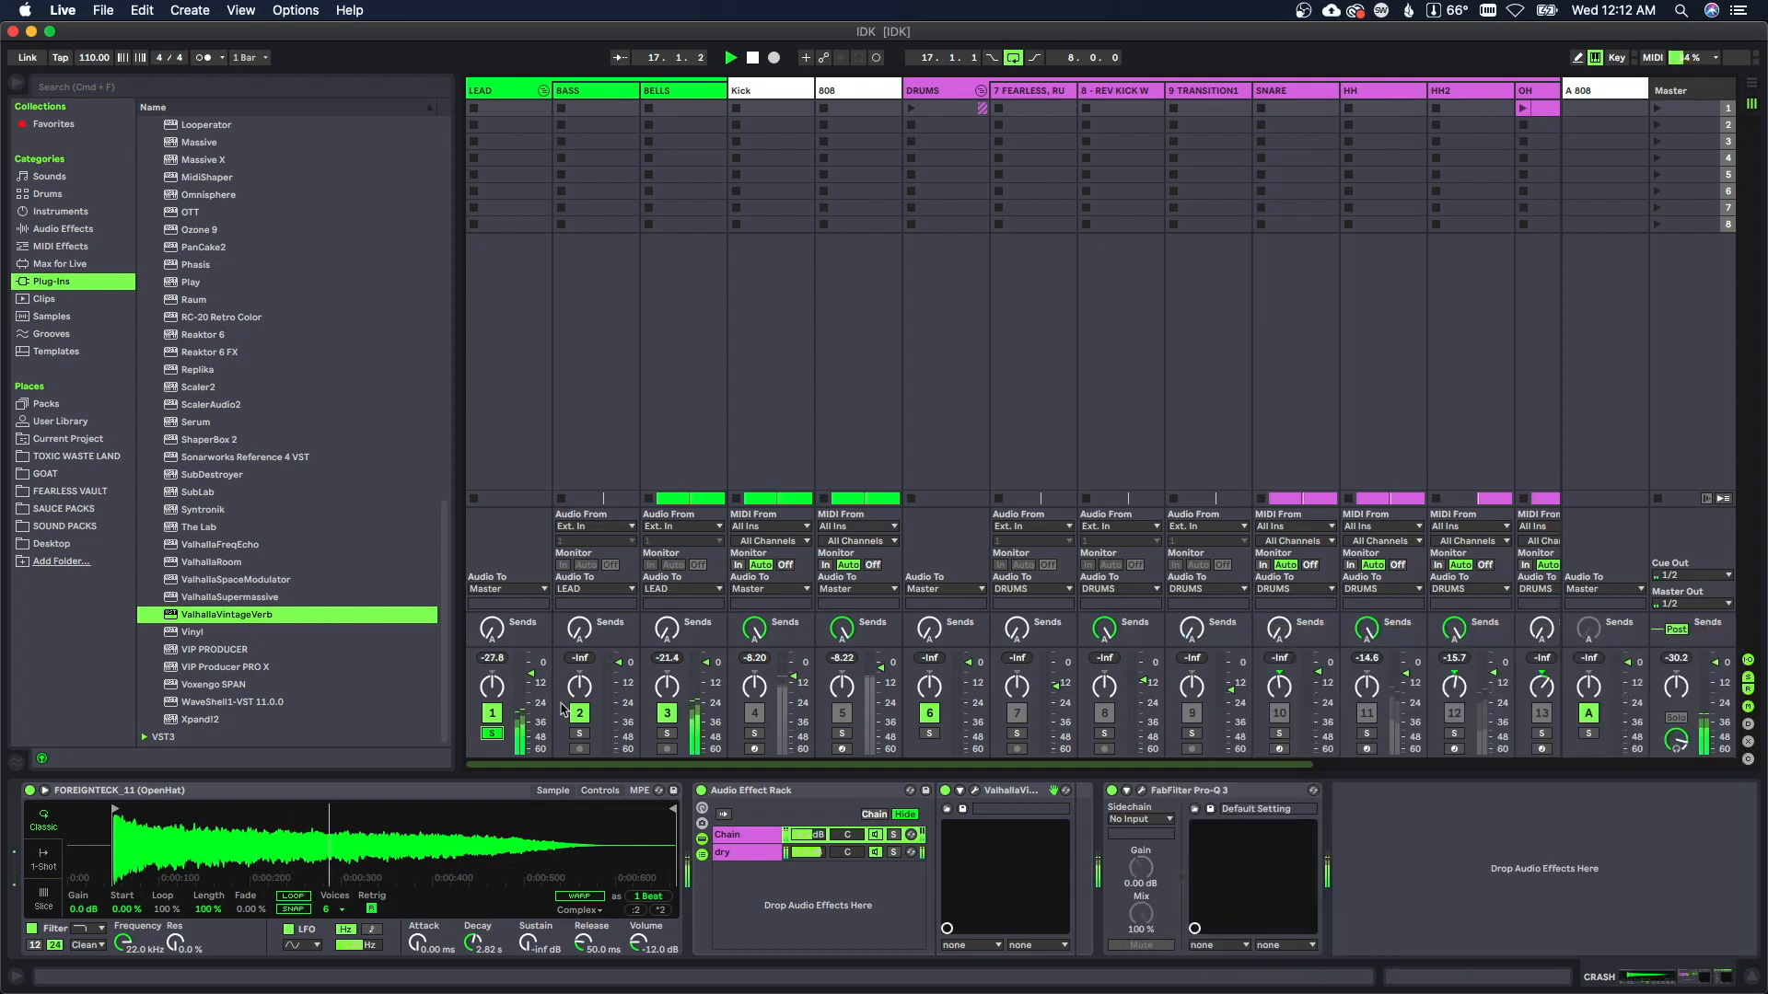
key("space")
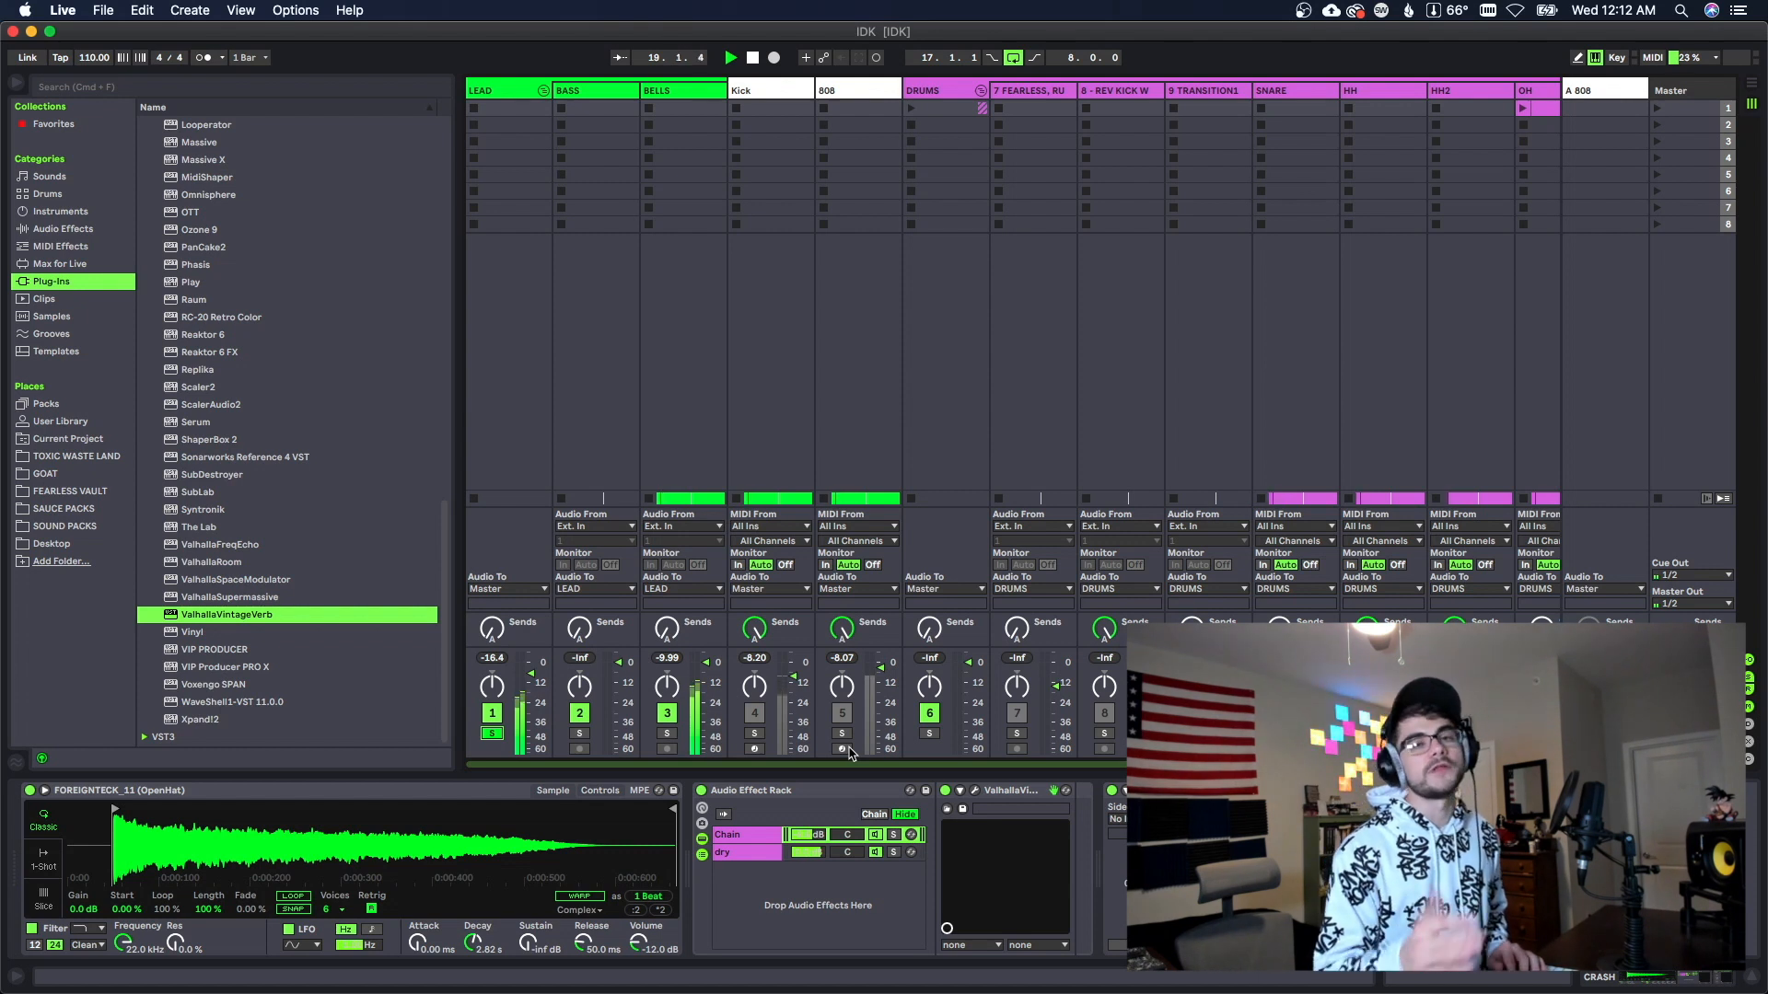
key("space")
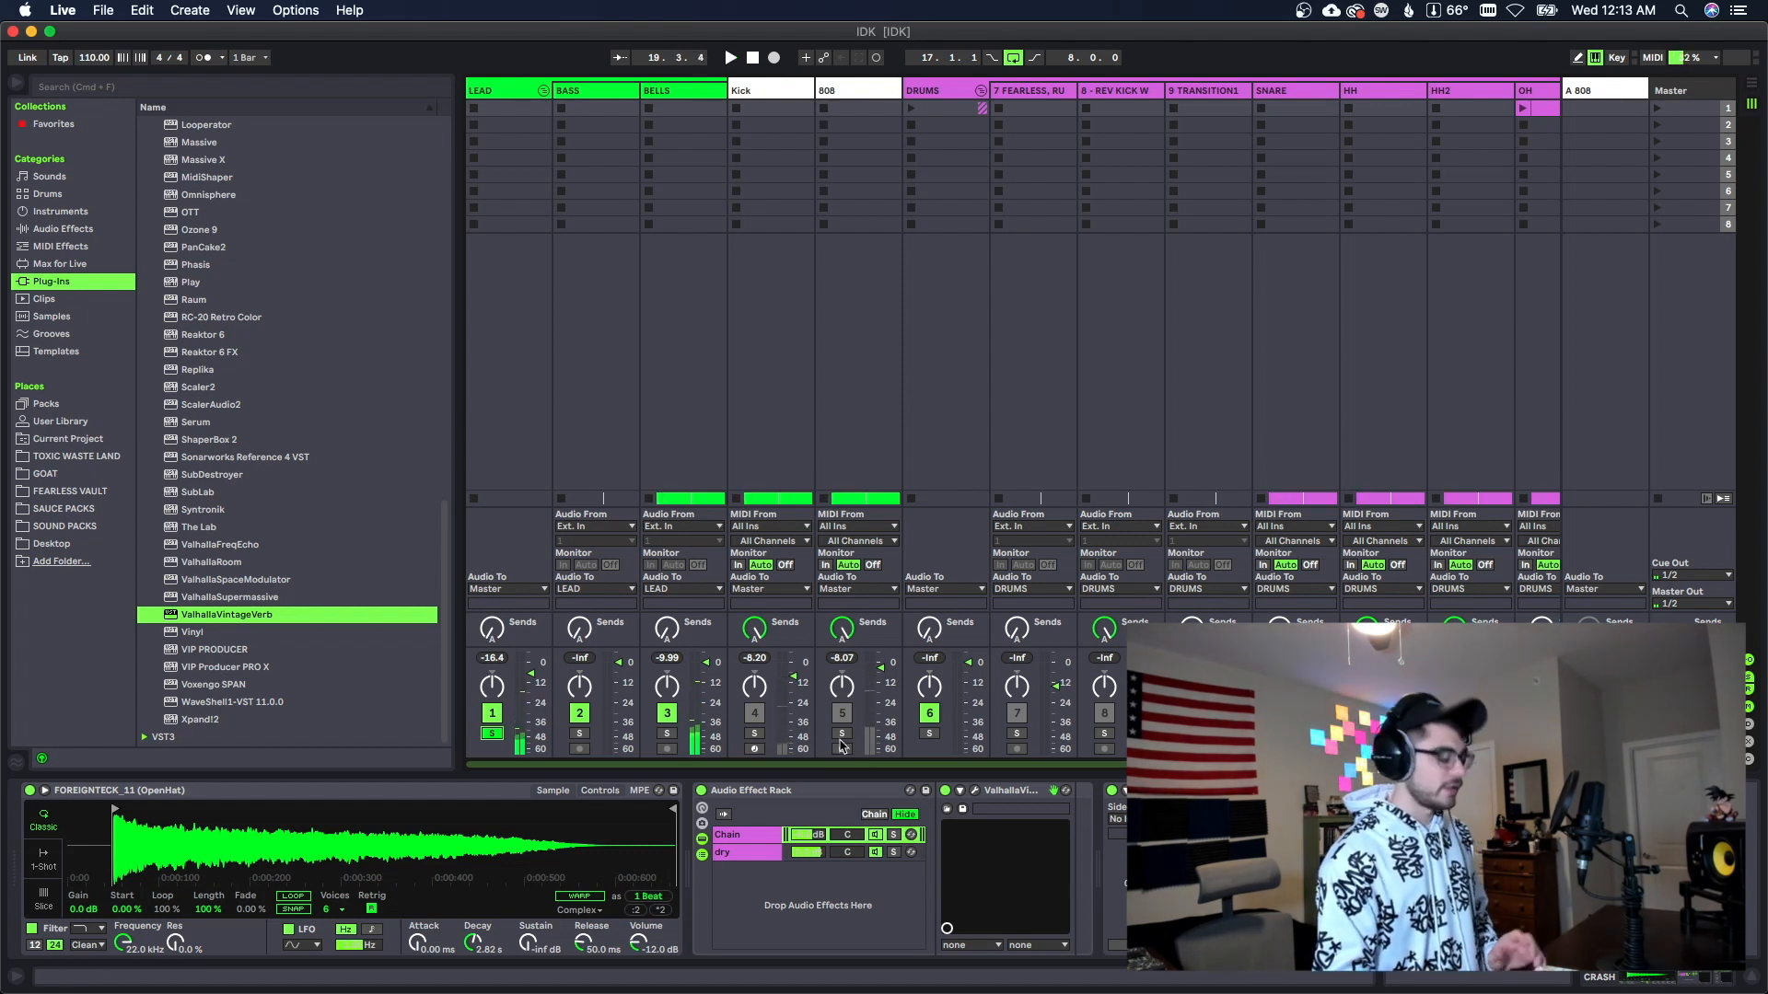
Step: Add the 808 and Kick tracks to the solo, setting the 808 volume to -2.0 dB and the Kick to -7.5 dB
key("space")
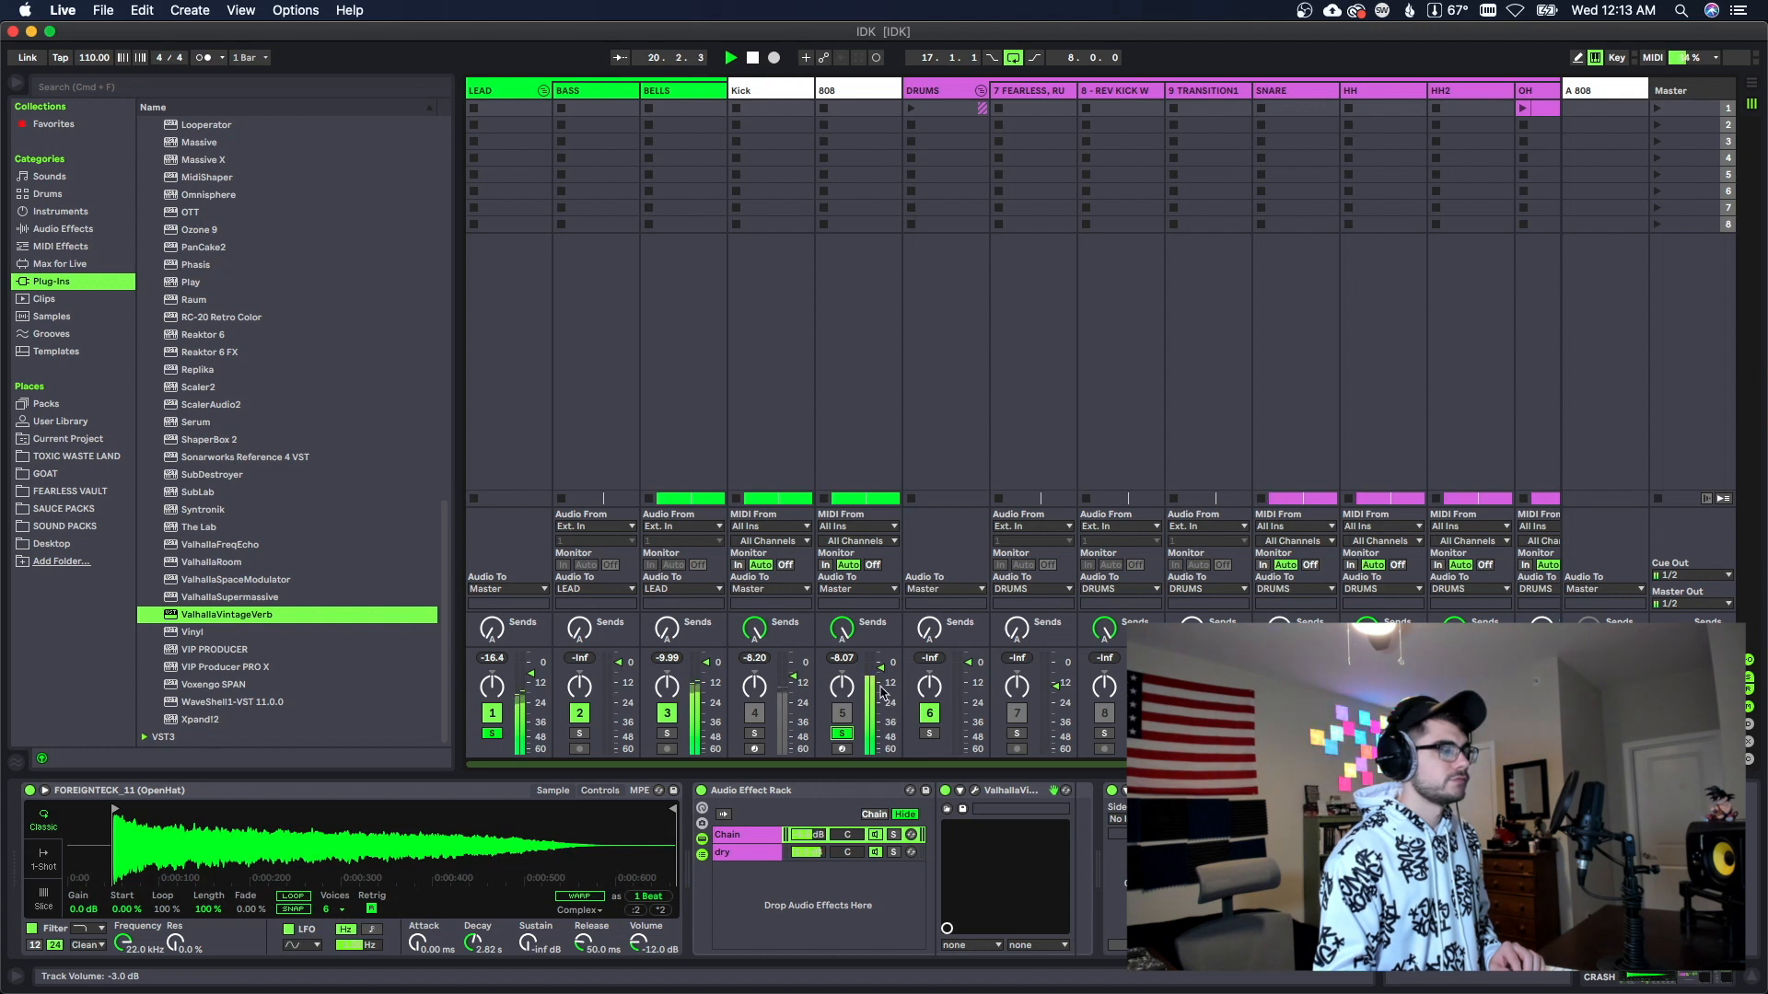
left_click_drag(884, 672, 884, 668)
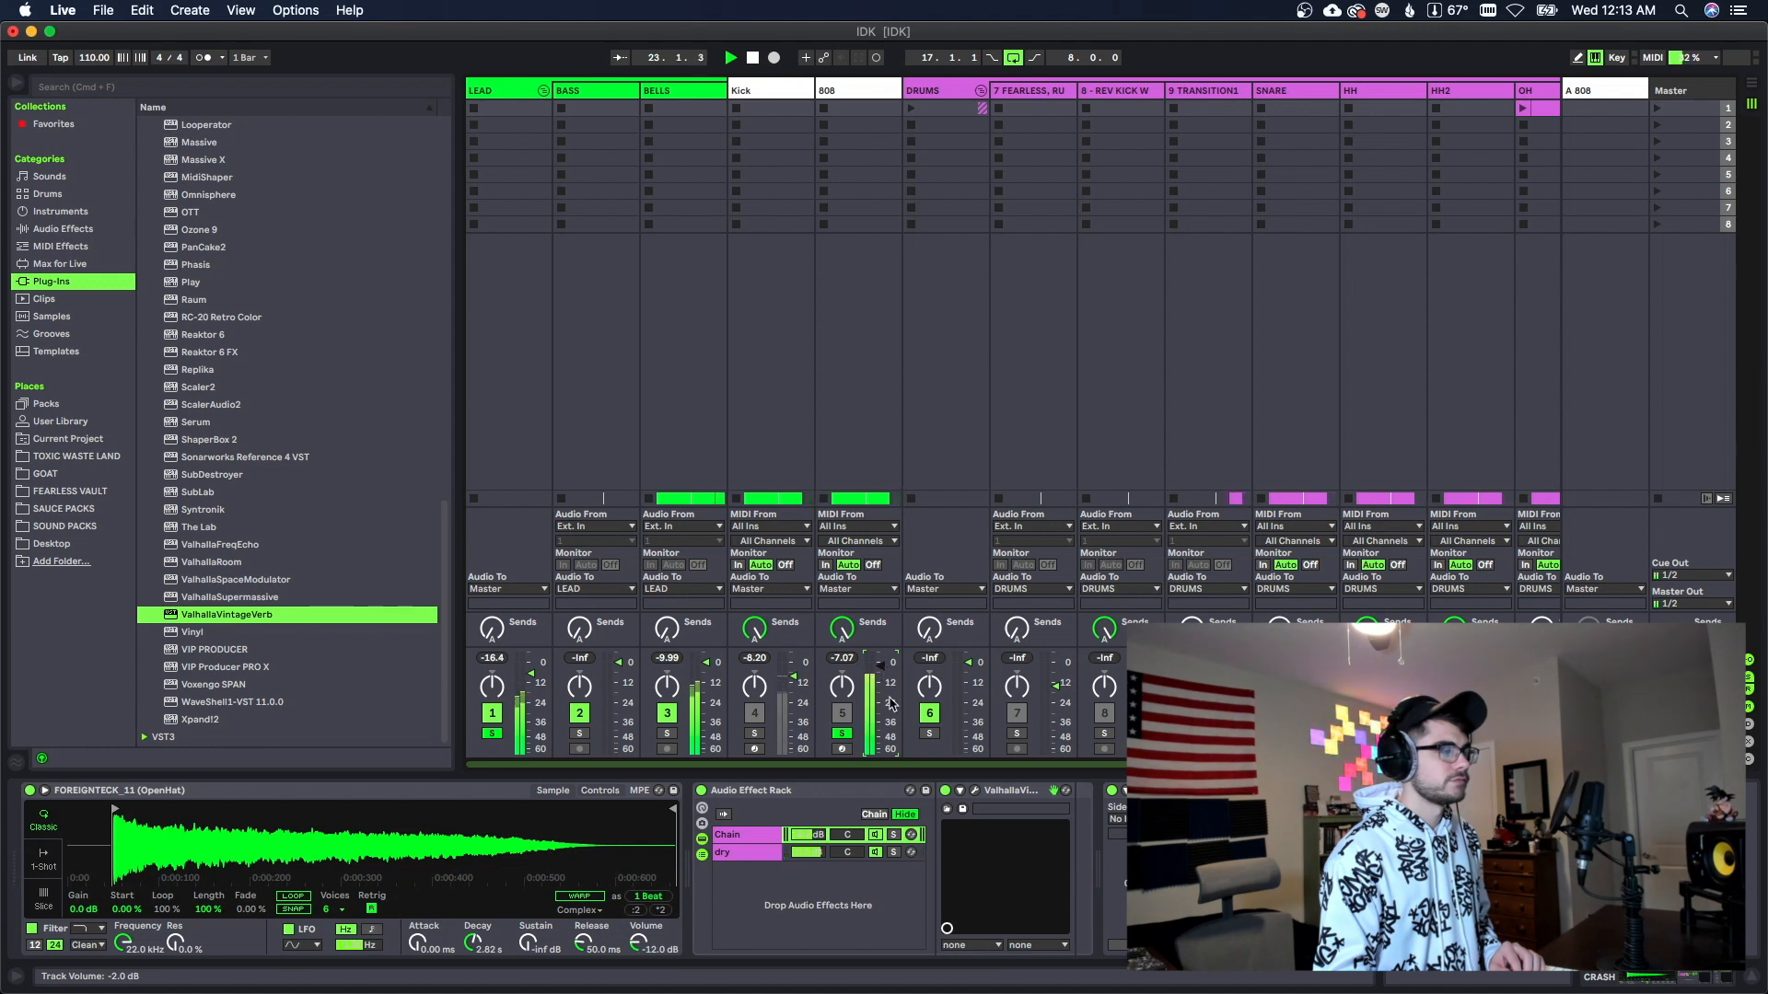
left_click(755, 734)
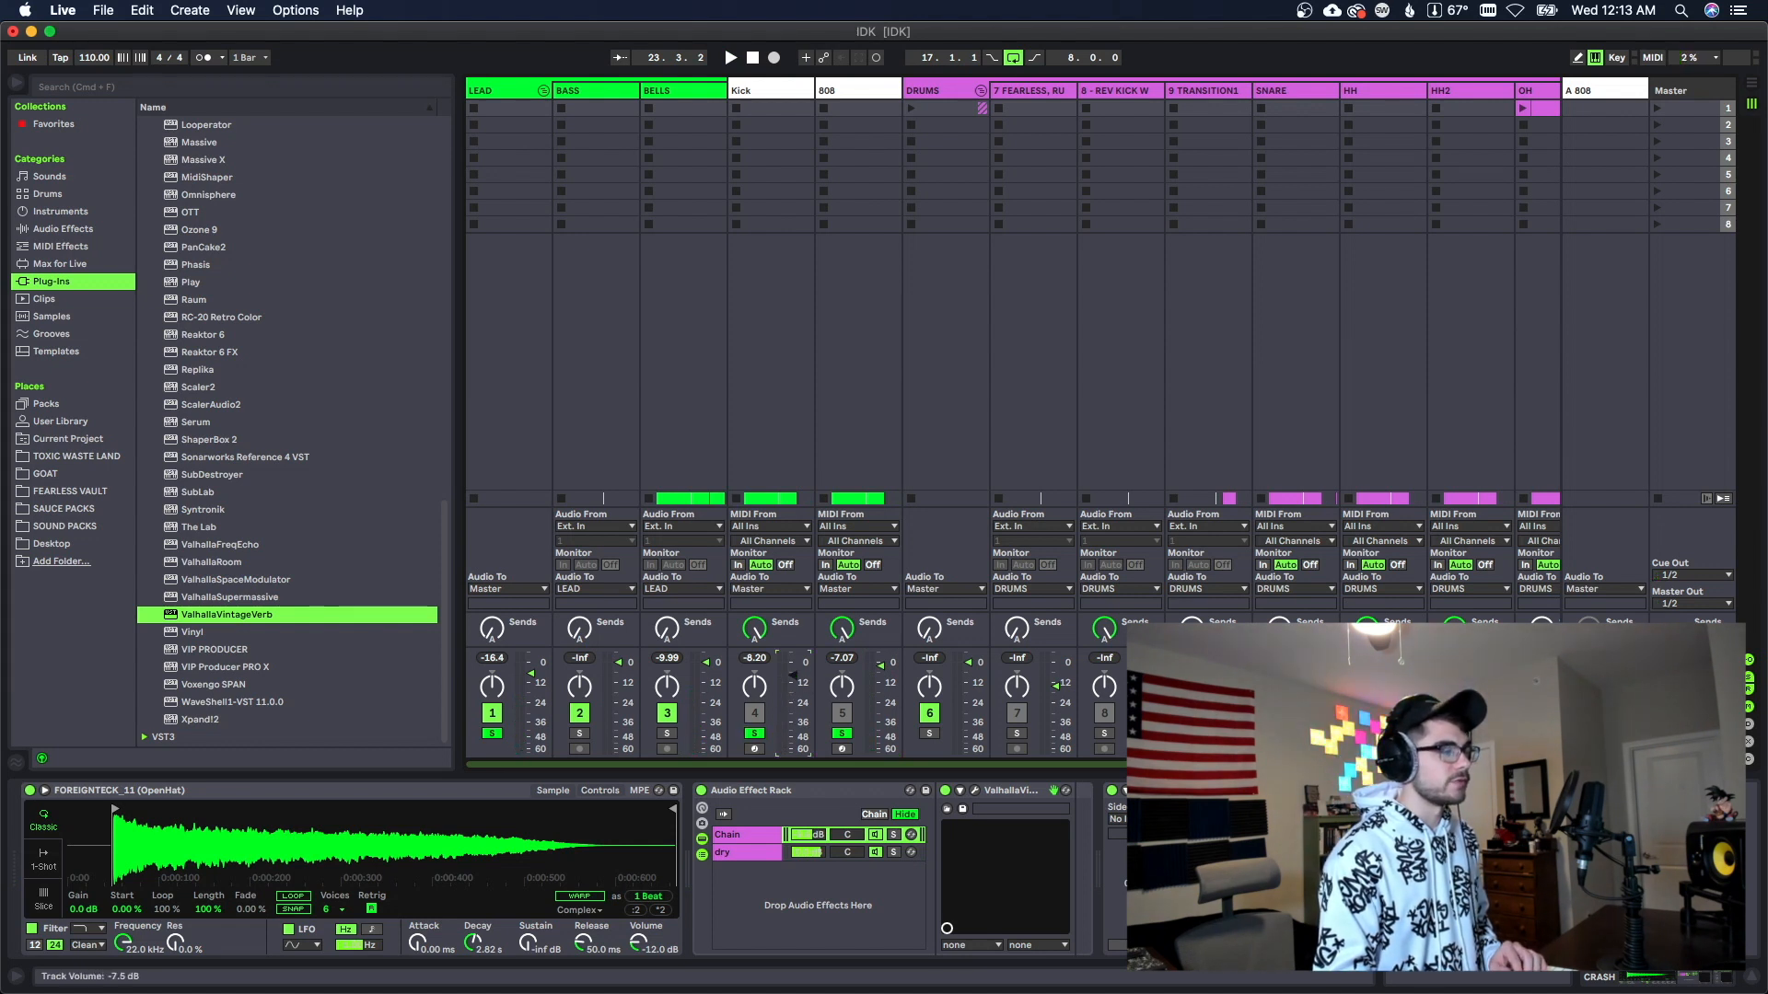
key("space")
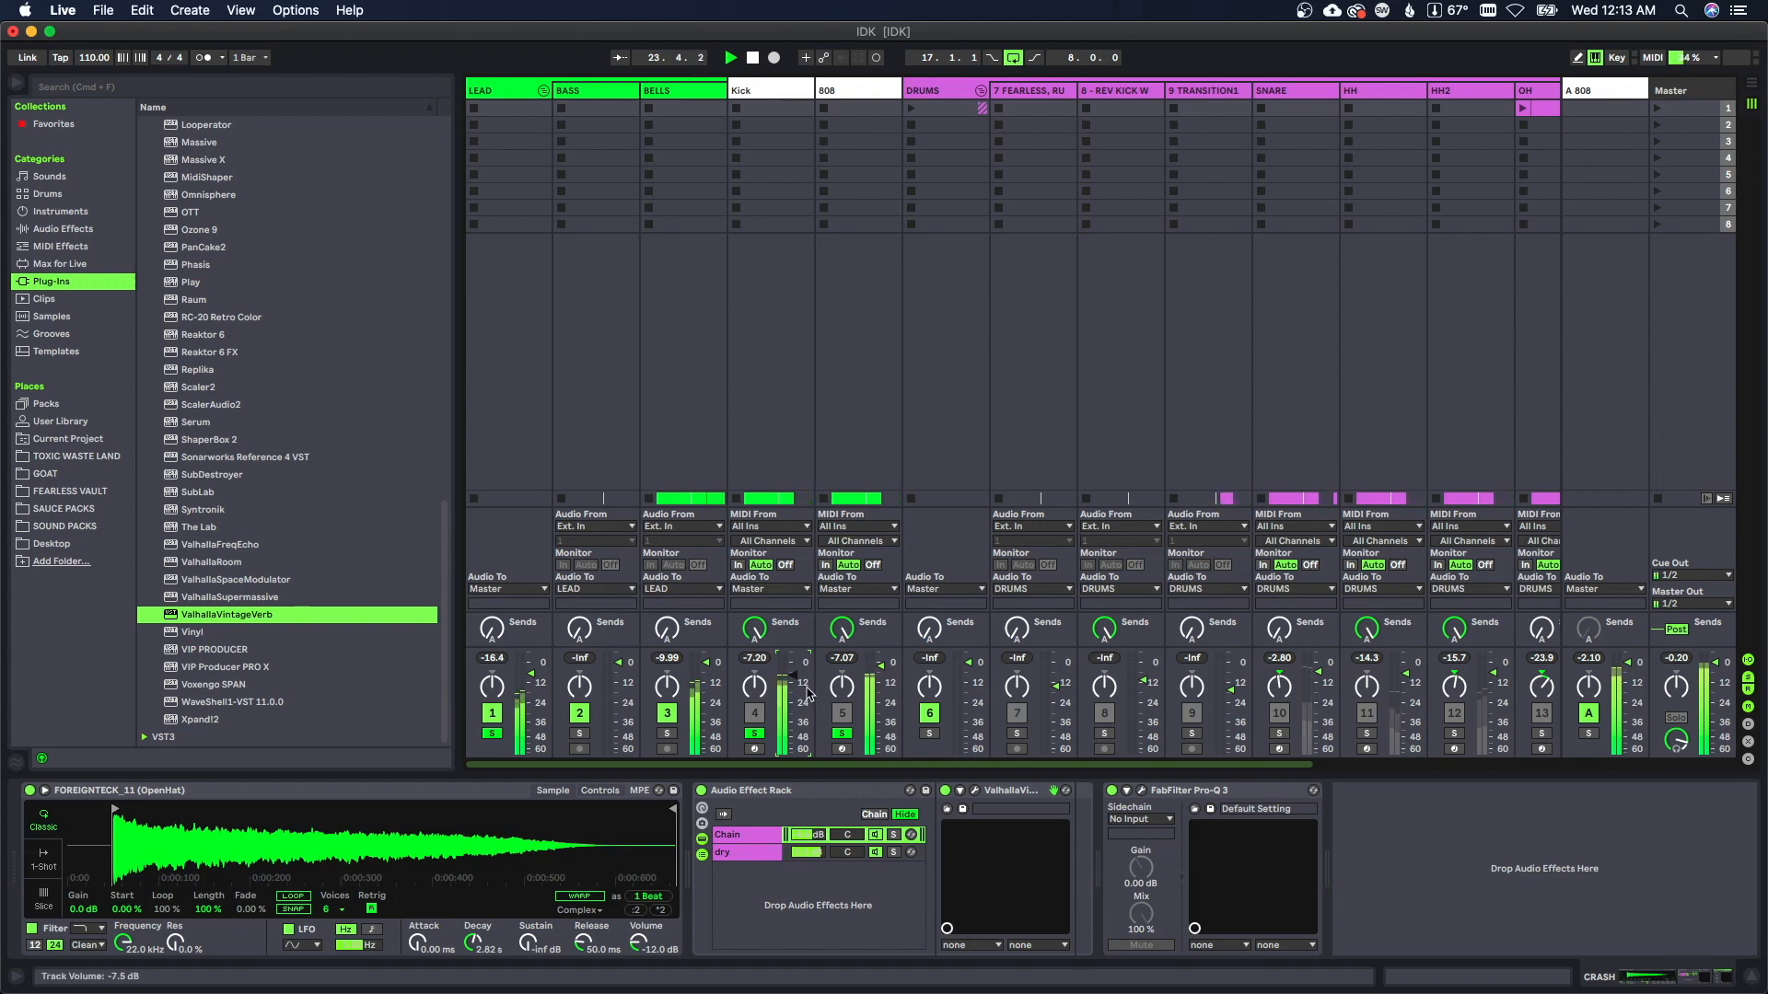
Step: Add the SNARE track to the solo and lower its volume against the melody, kick and 808
scroll(803, 692, "right", 5)
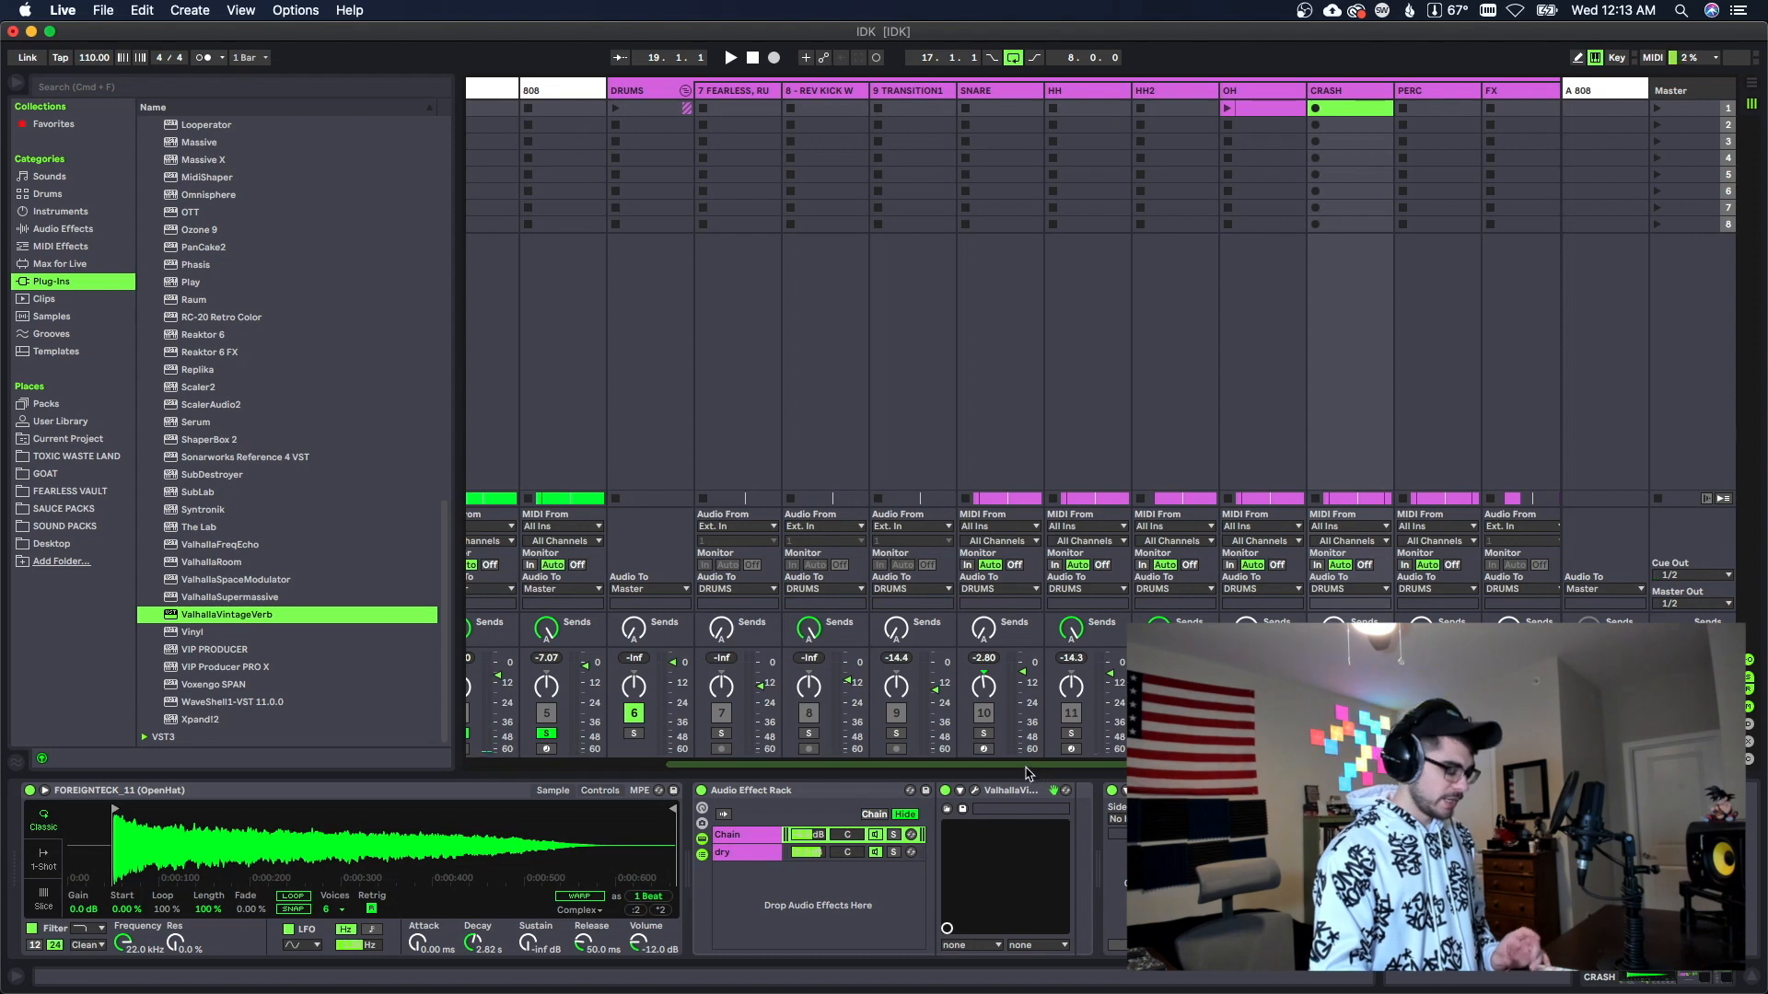
left_click(985, 735)
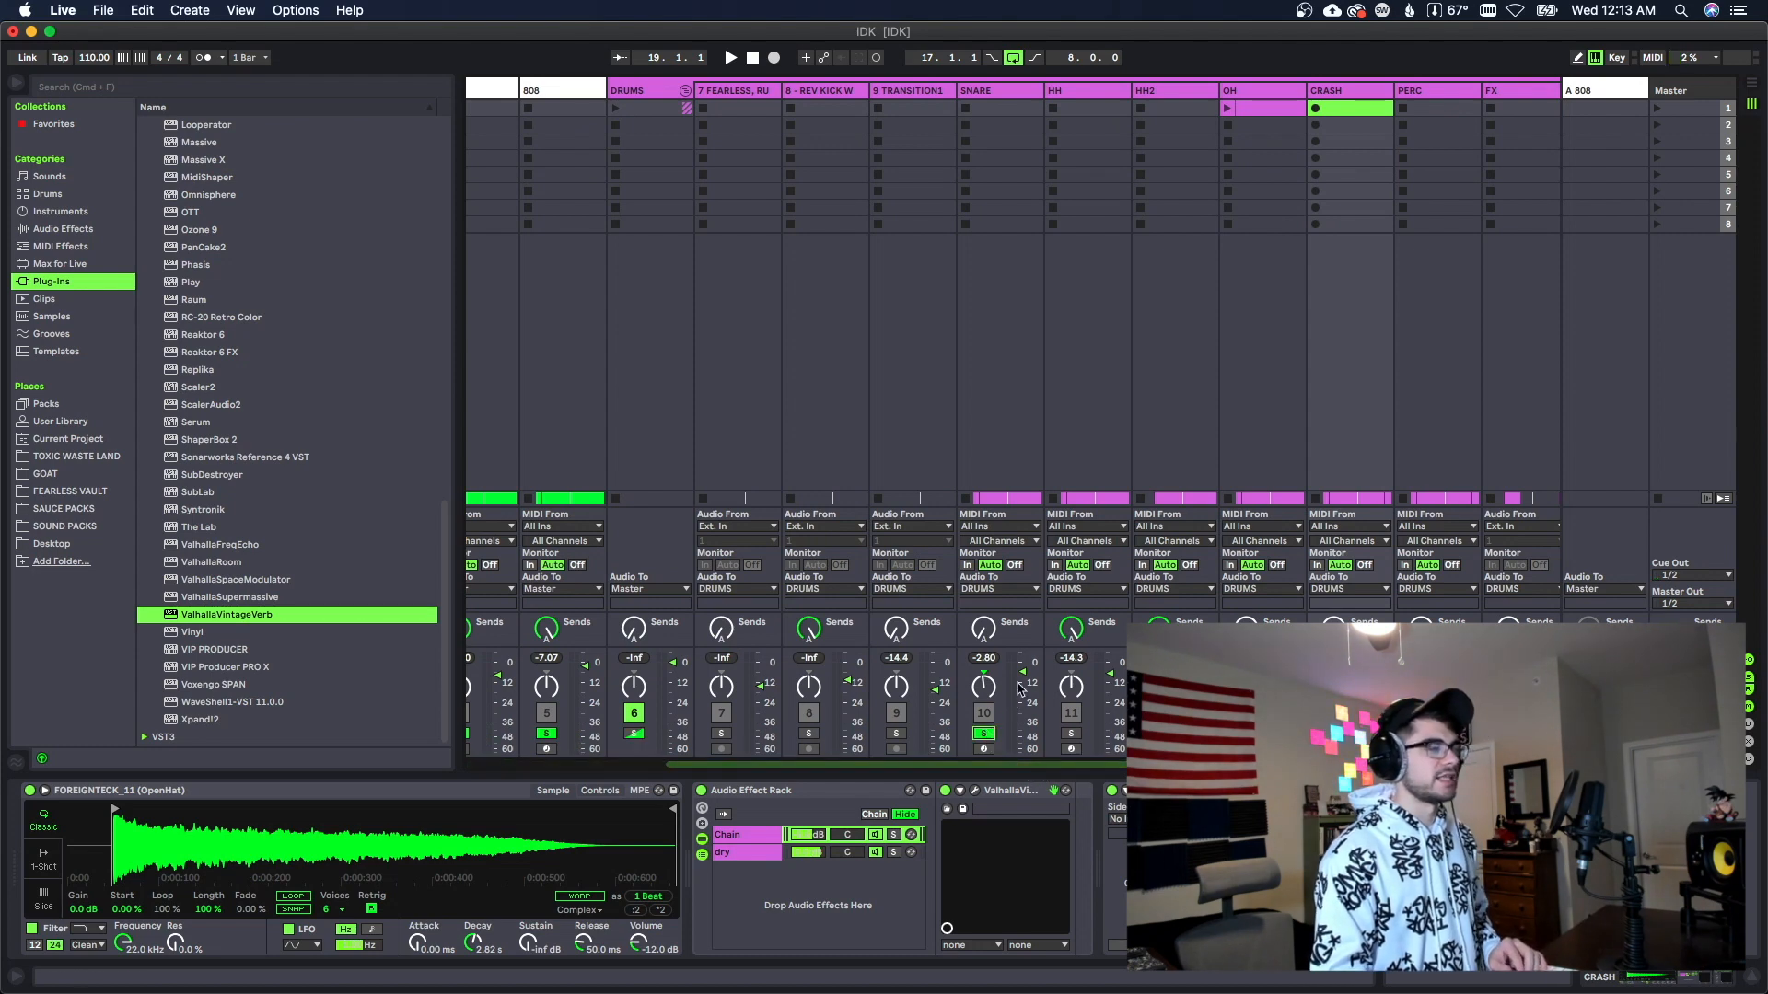
key("space")
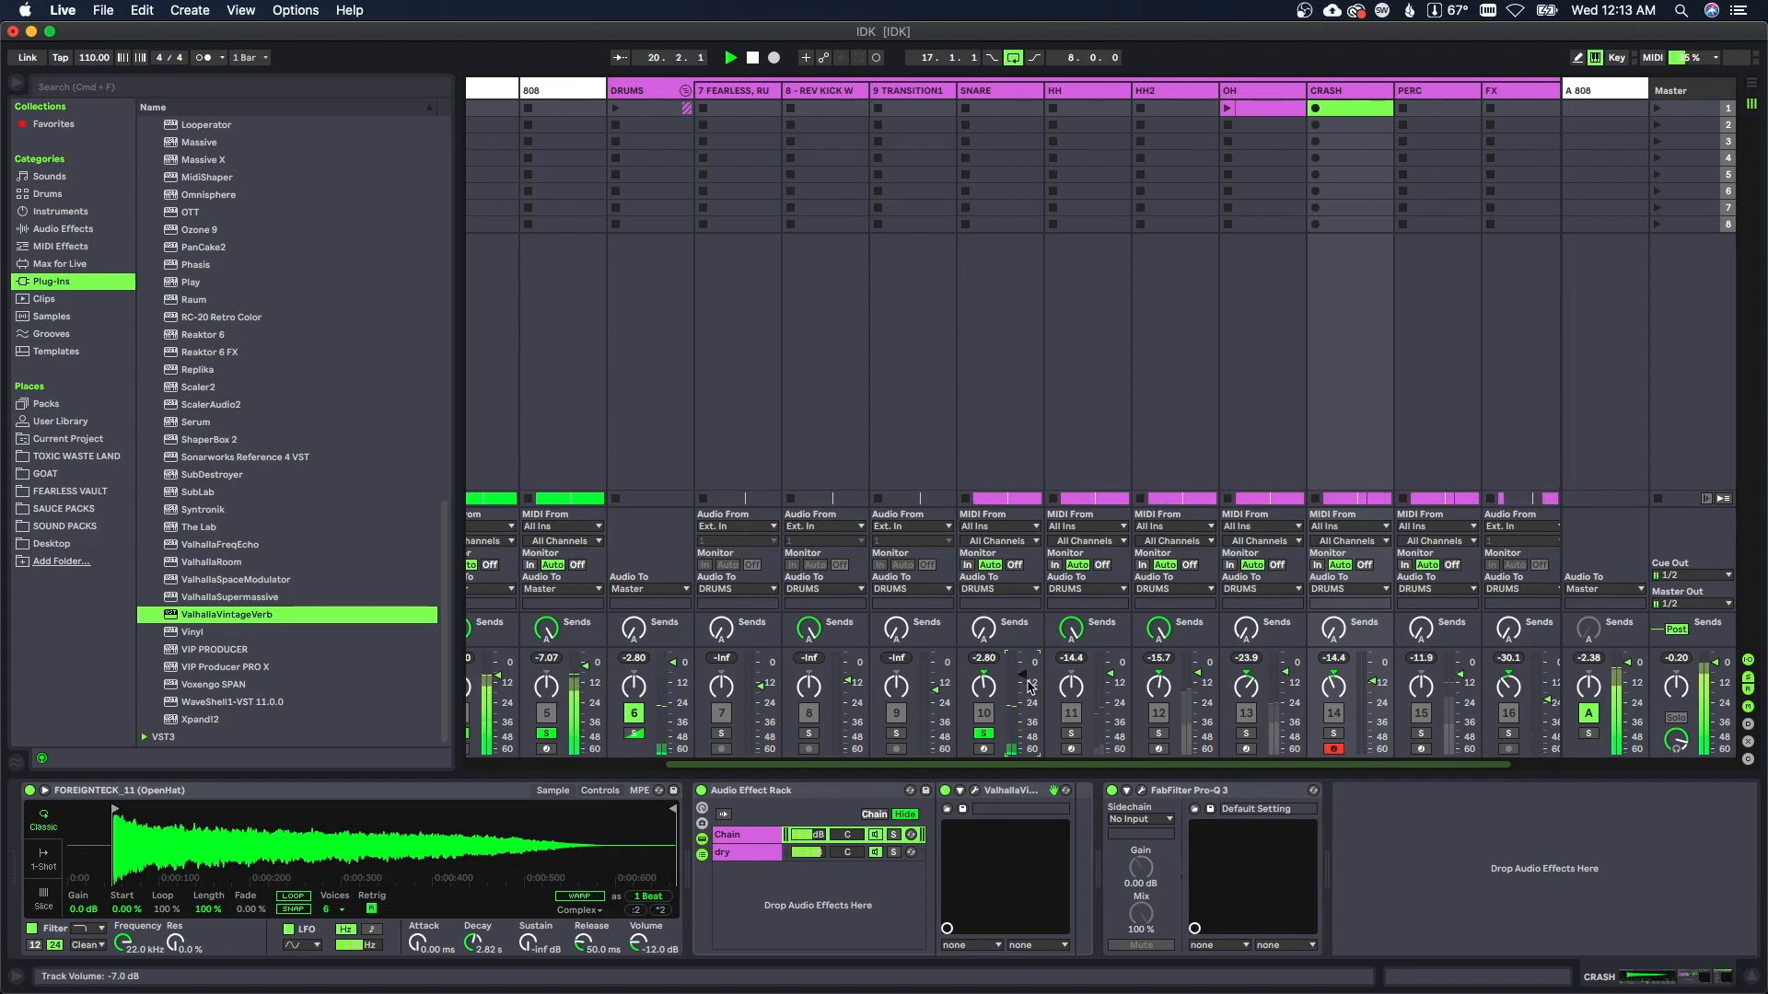
left_click_drag(1021, 676, 1021, 678)
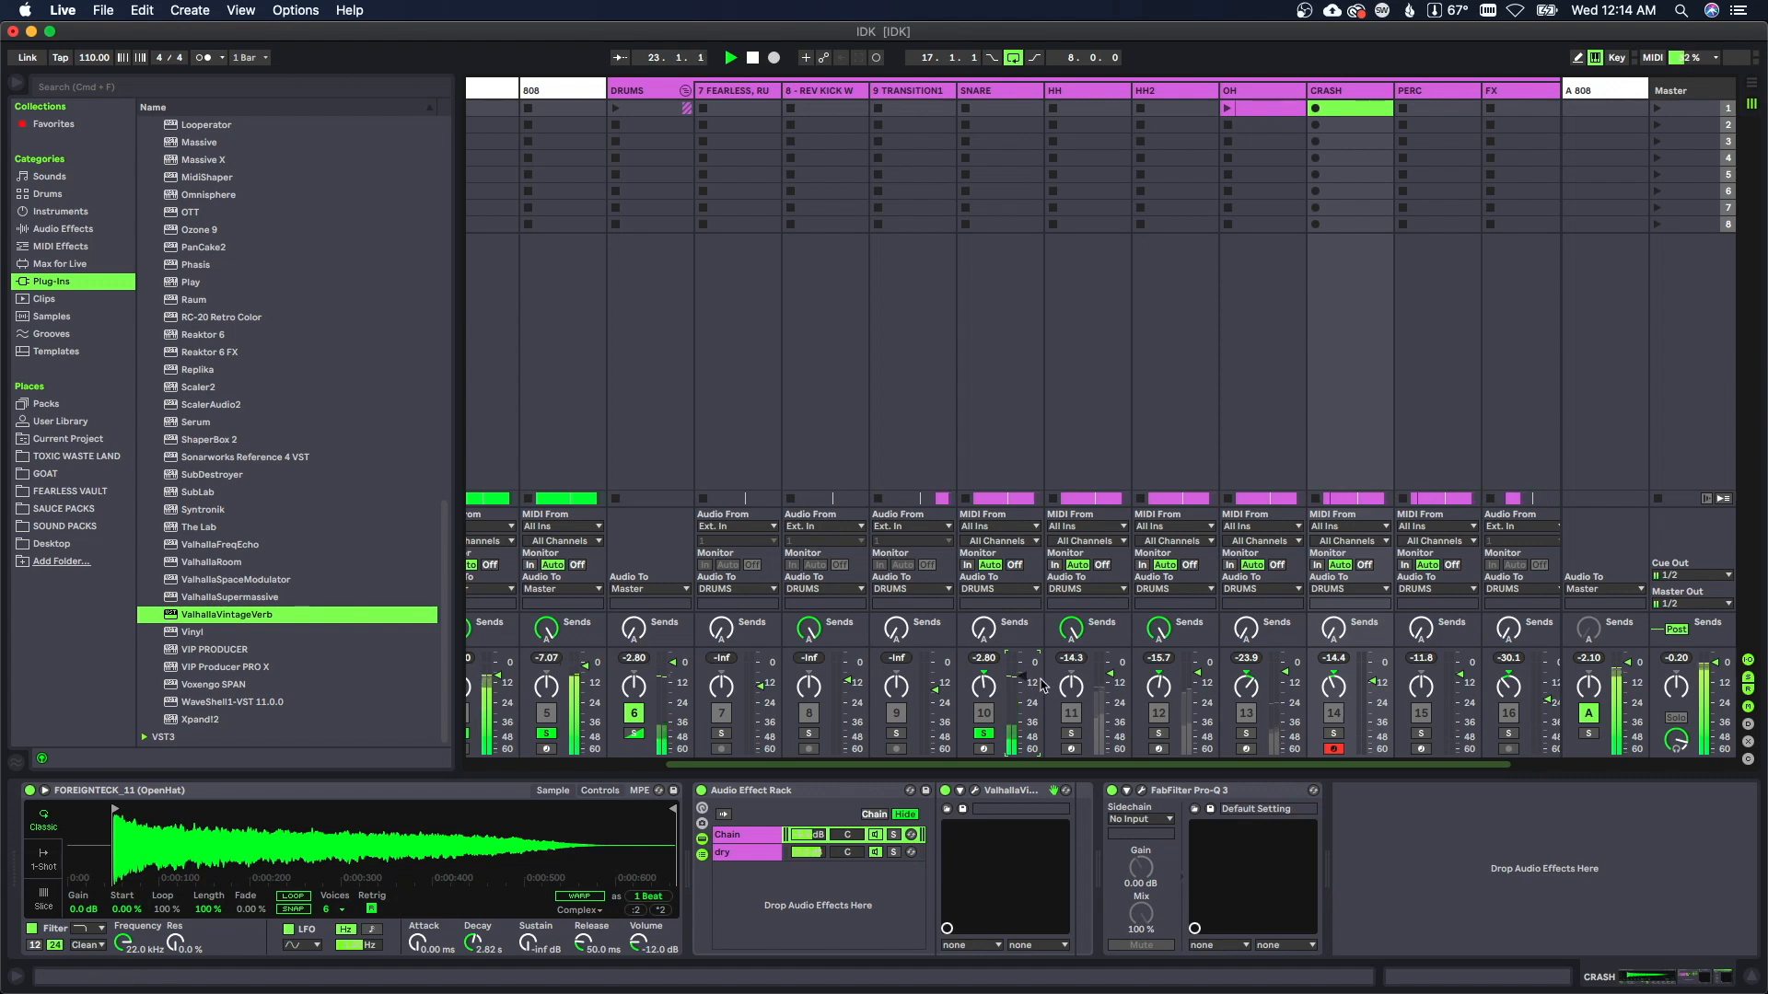
key("space")
key("space")
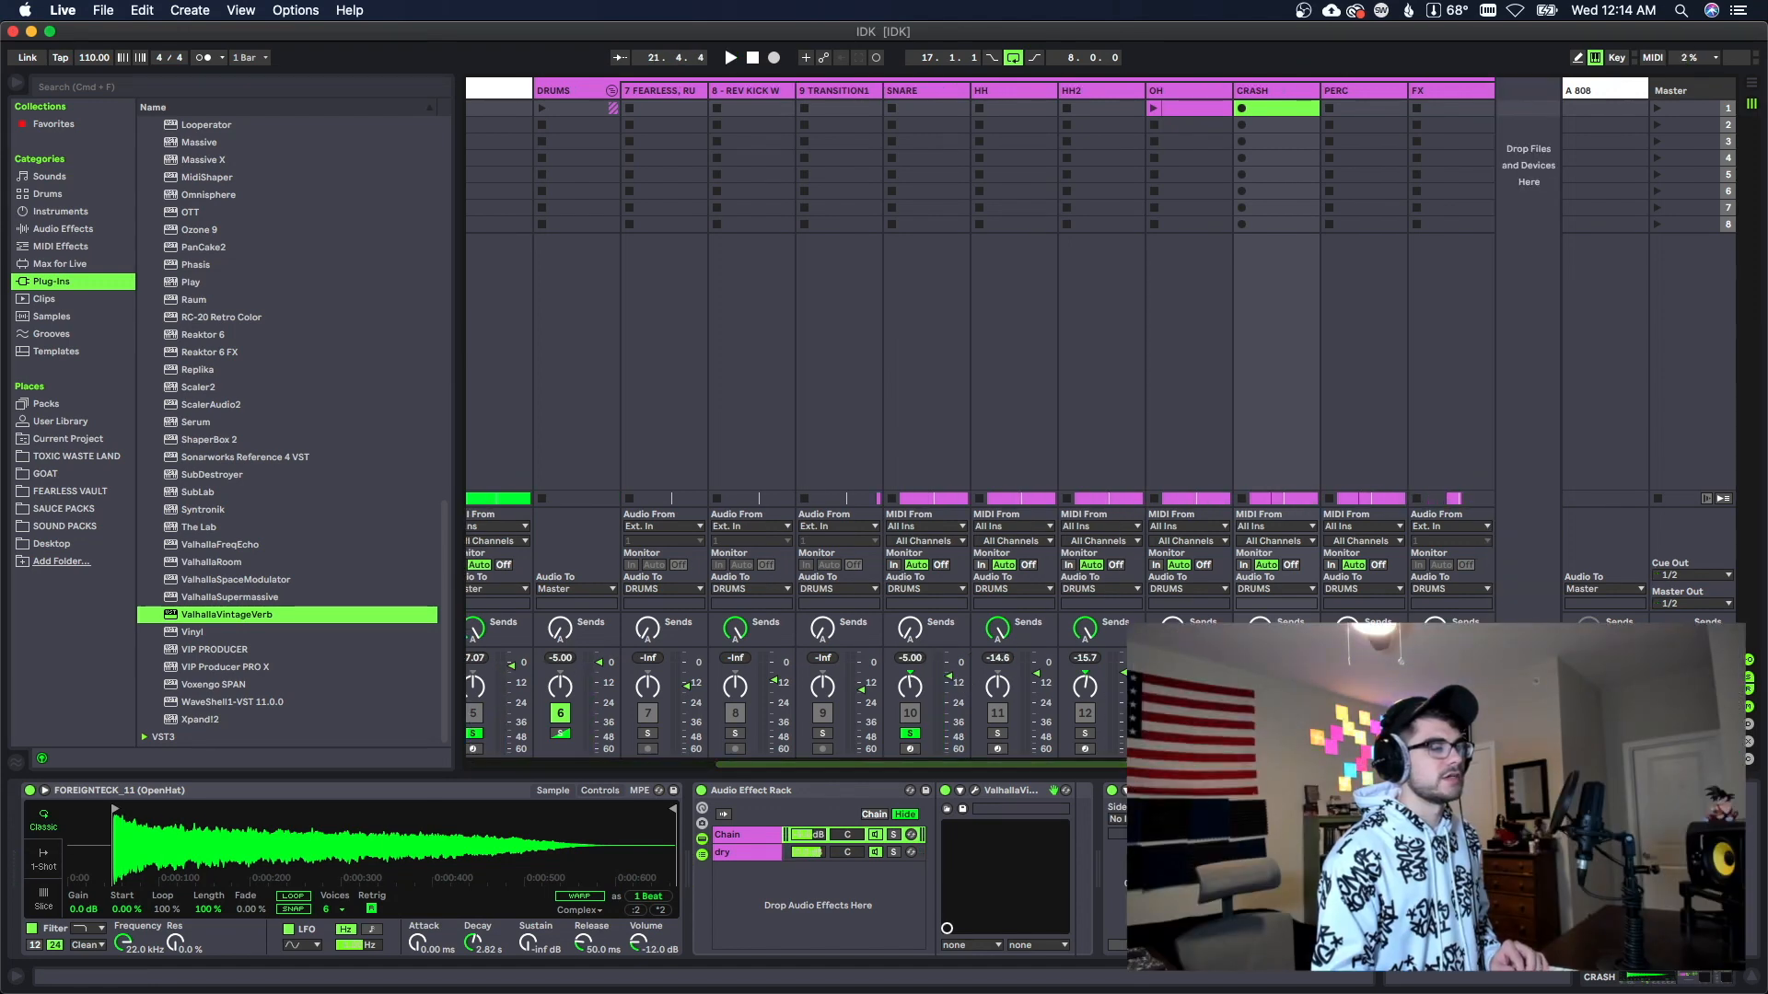
Step: Add the CRASH and OH tracks to the solo, setting CRASH to -12.0 dB and OH to -7.5 dB
left_click(1258, 735)
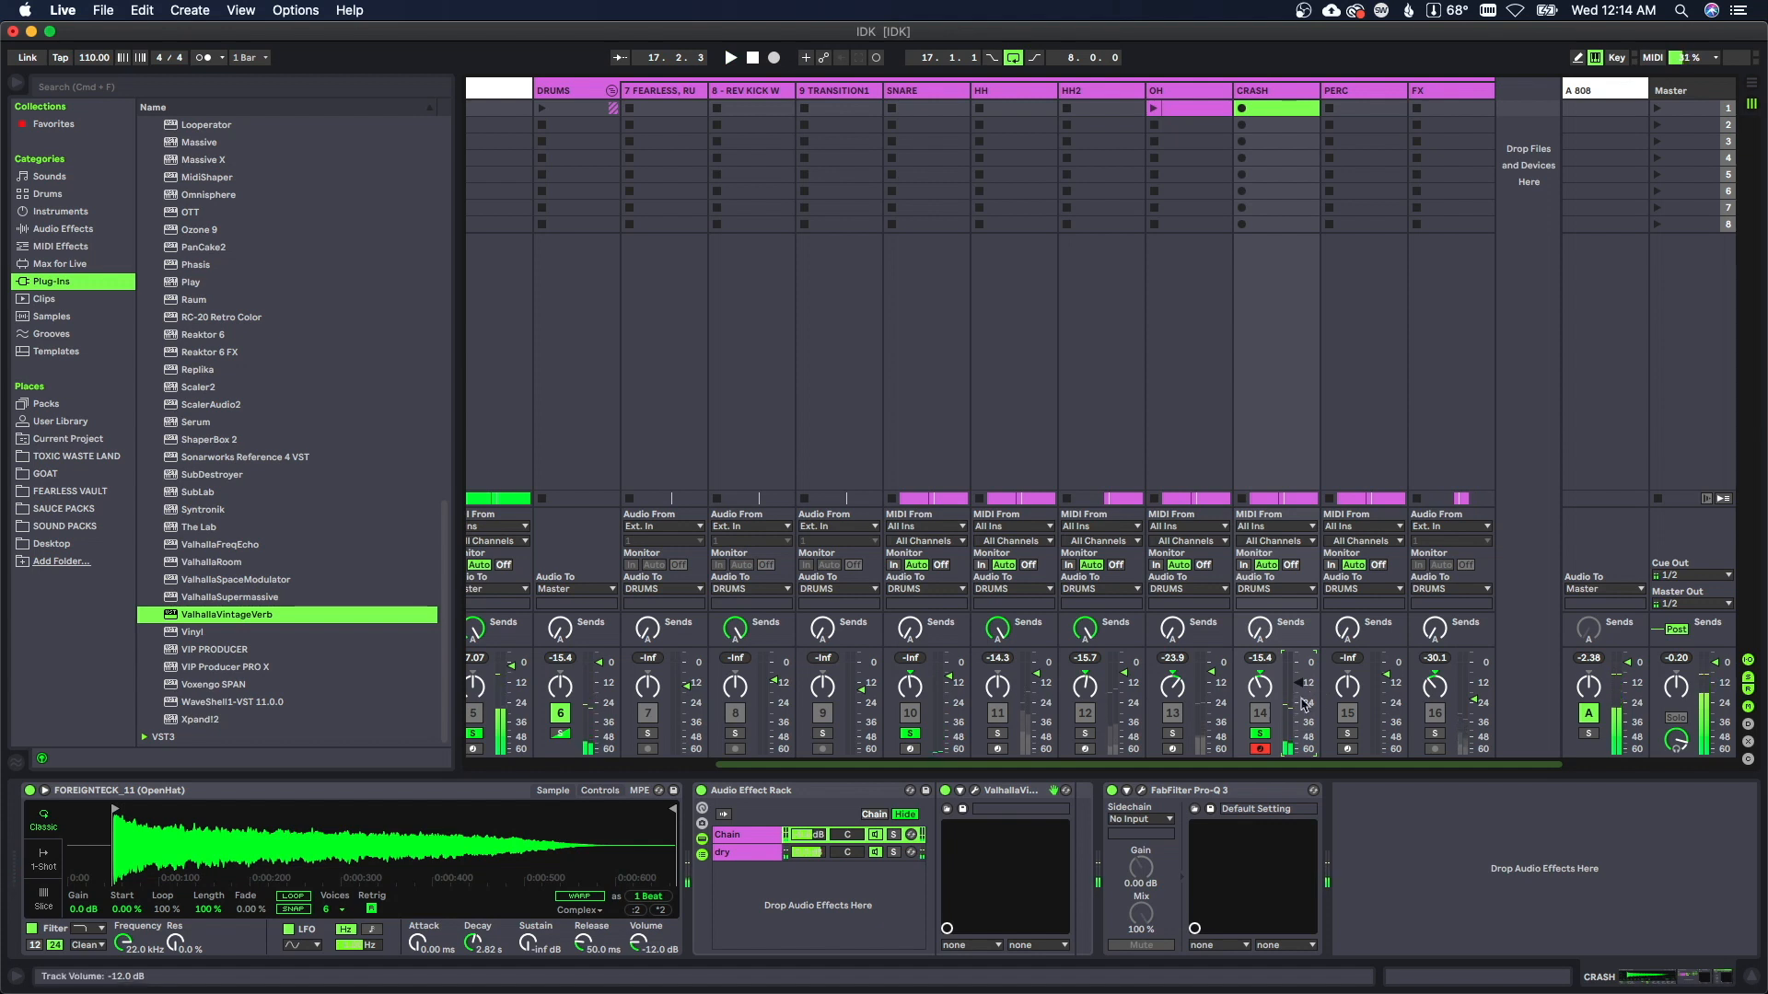
left_click(1173, 734)
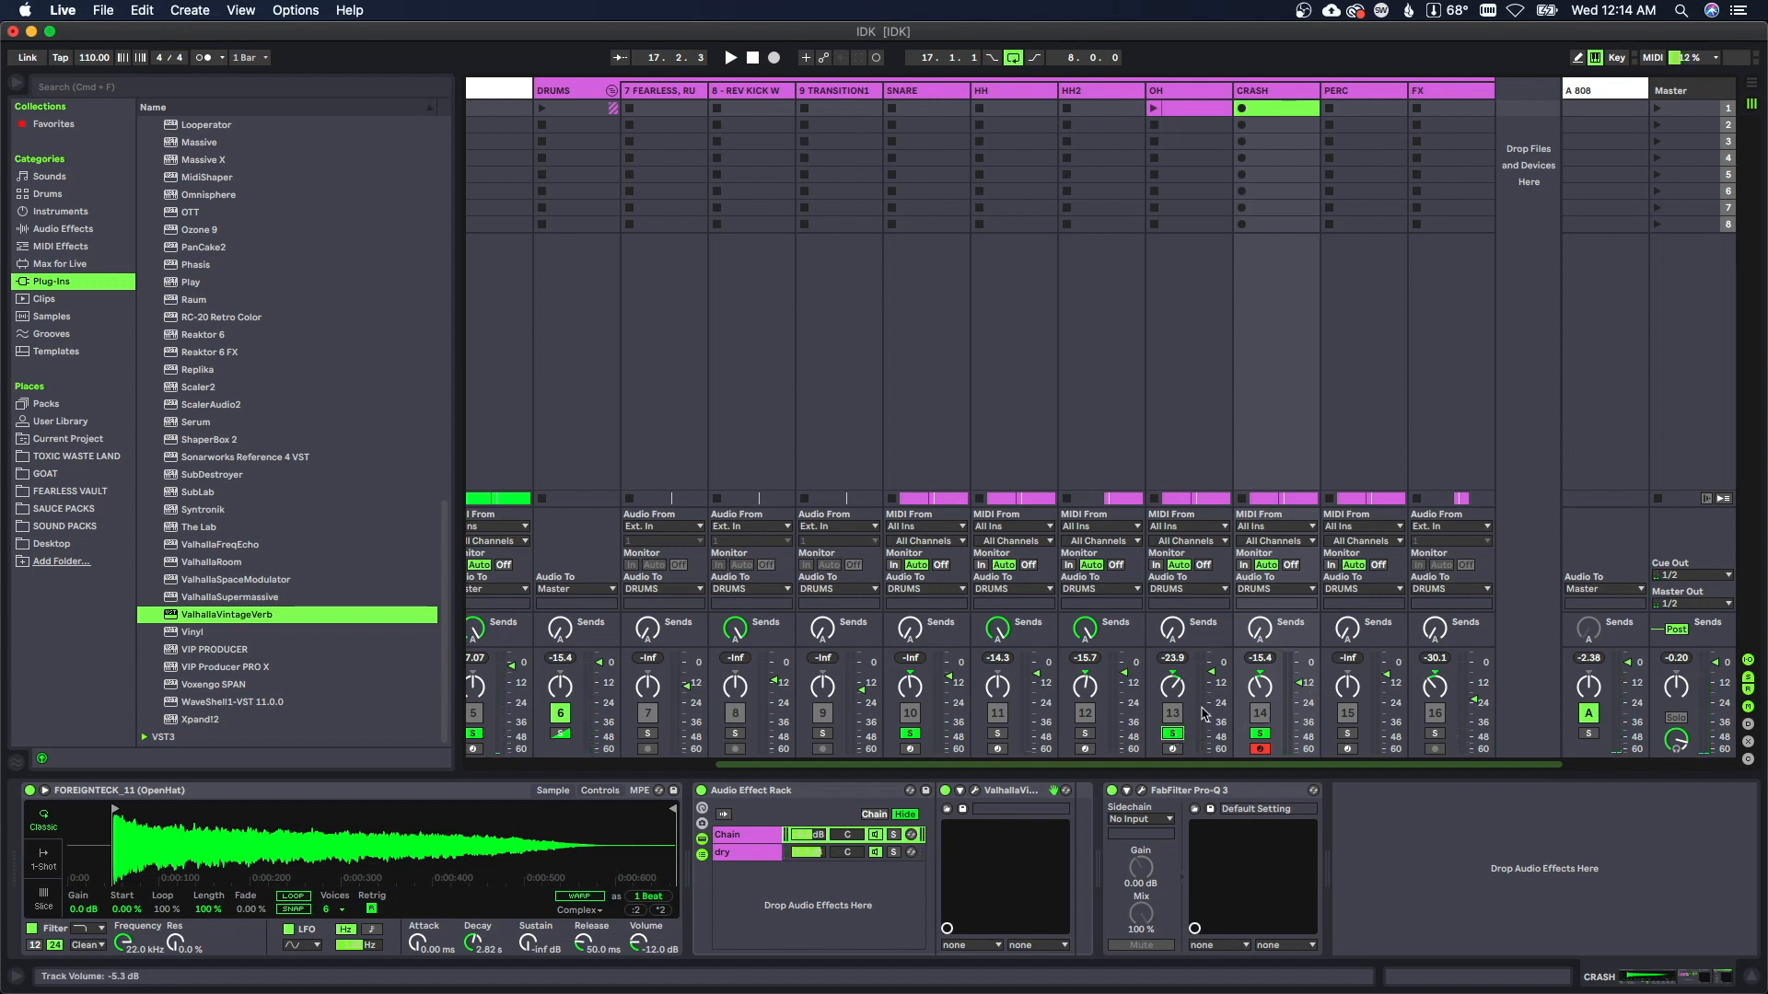
key("space")
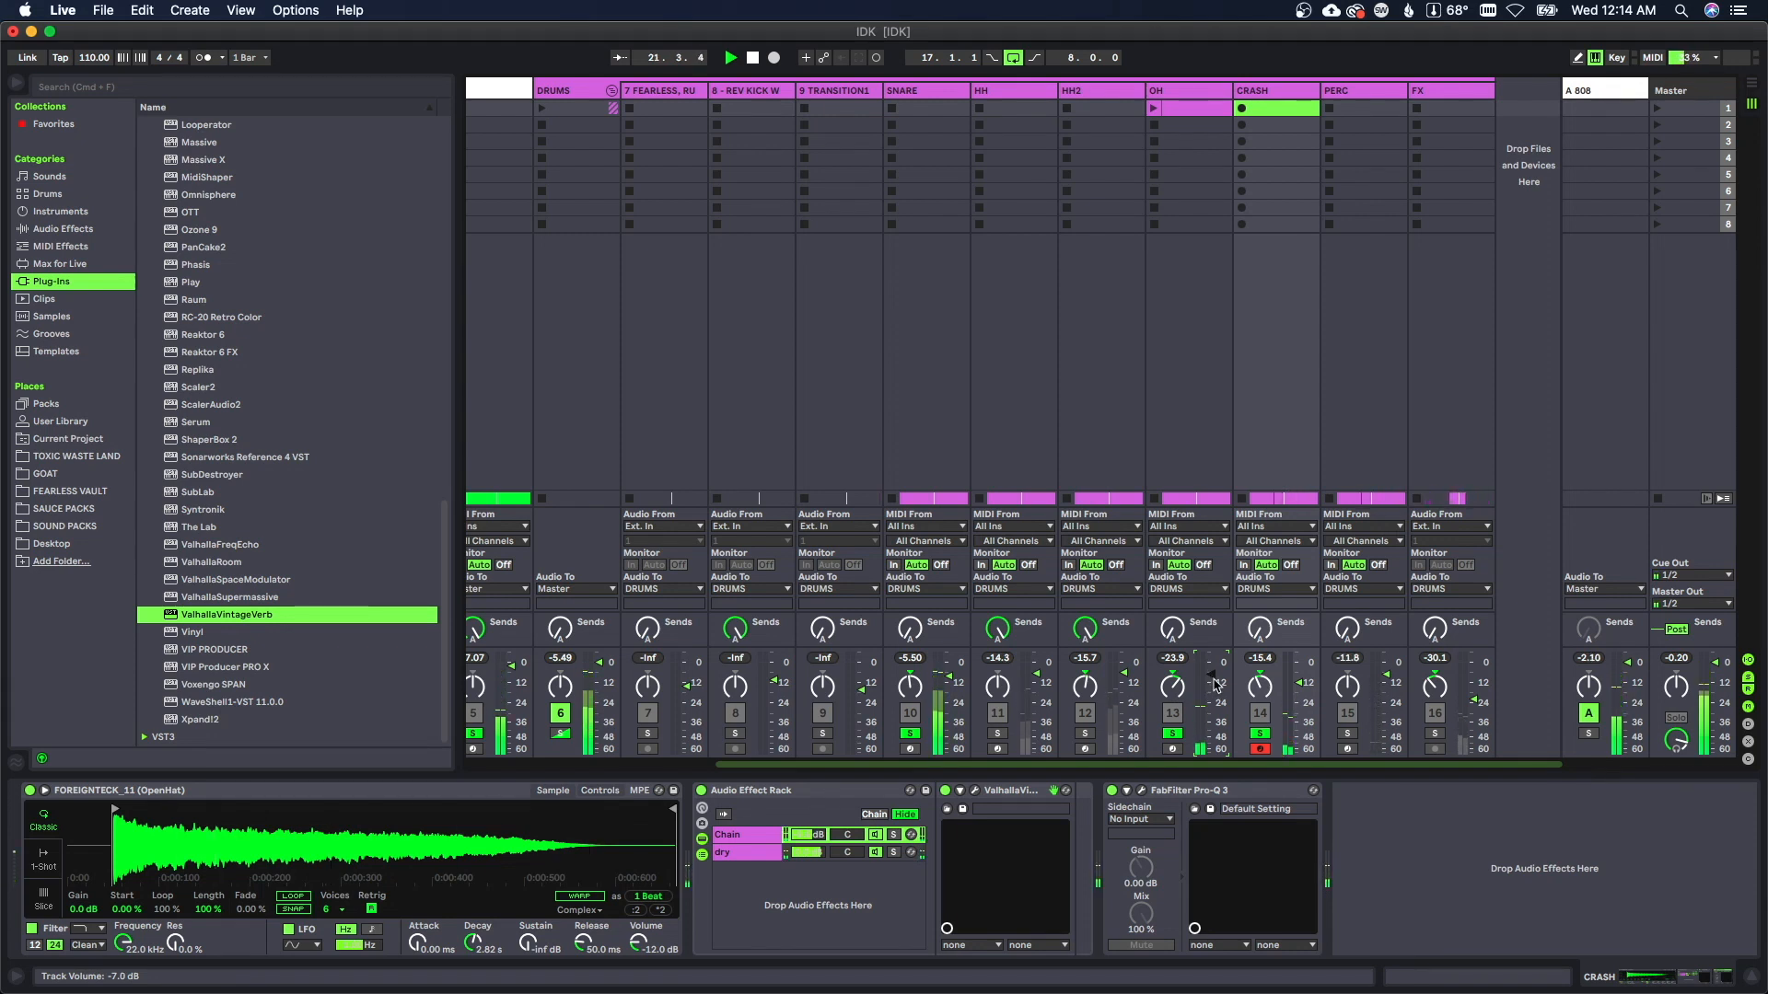
left_click_drag(1212, 678, 1212, 681)
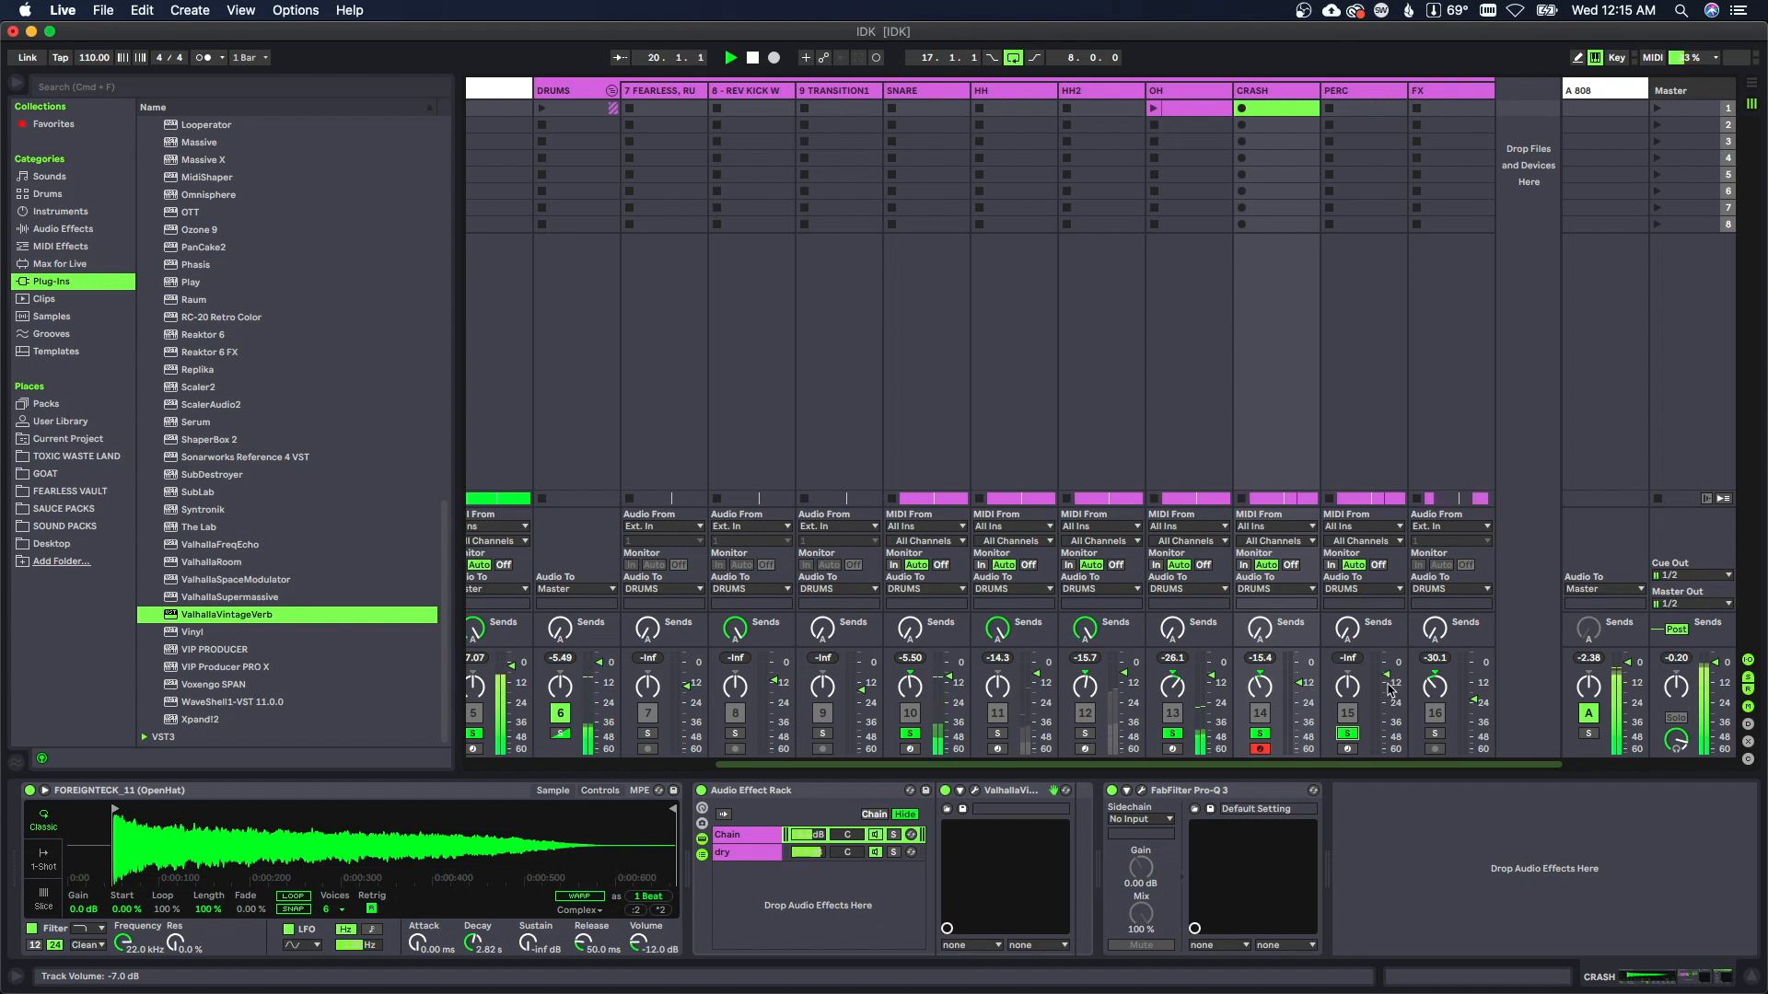
Step: With PERC and FX also soloed, lower PERC to about -8.6 dB and raise FX to about -19 dB
left_click(1387, 683)
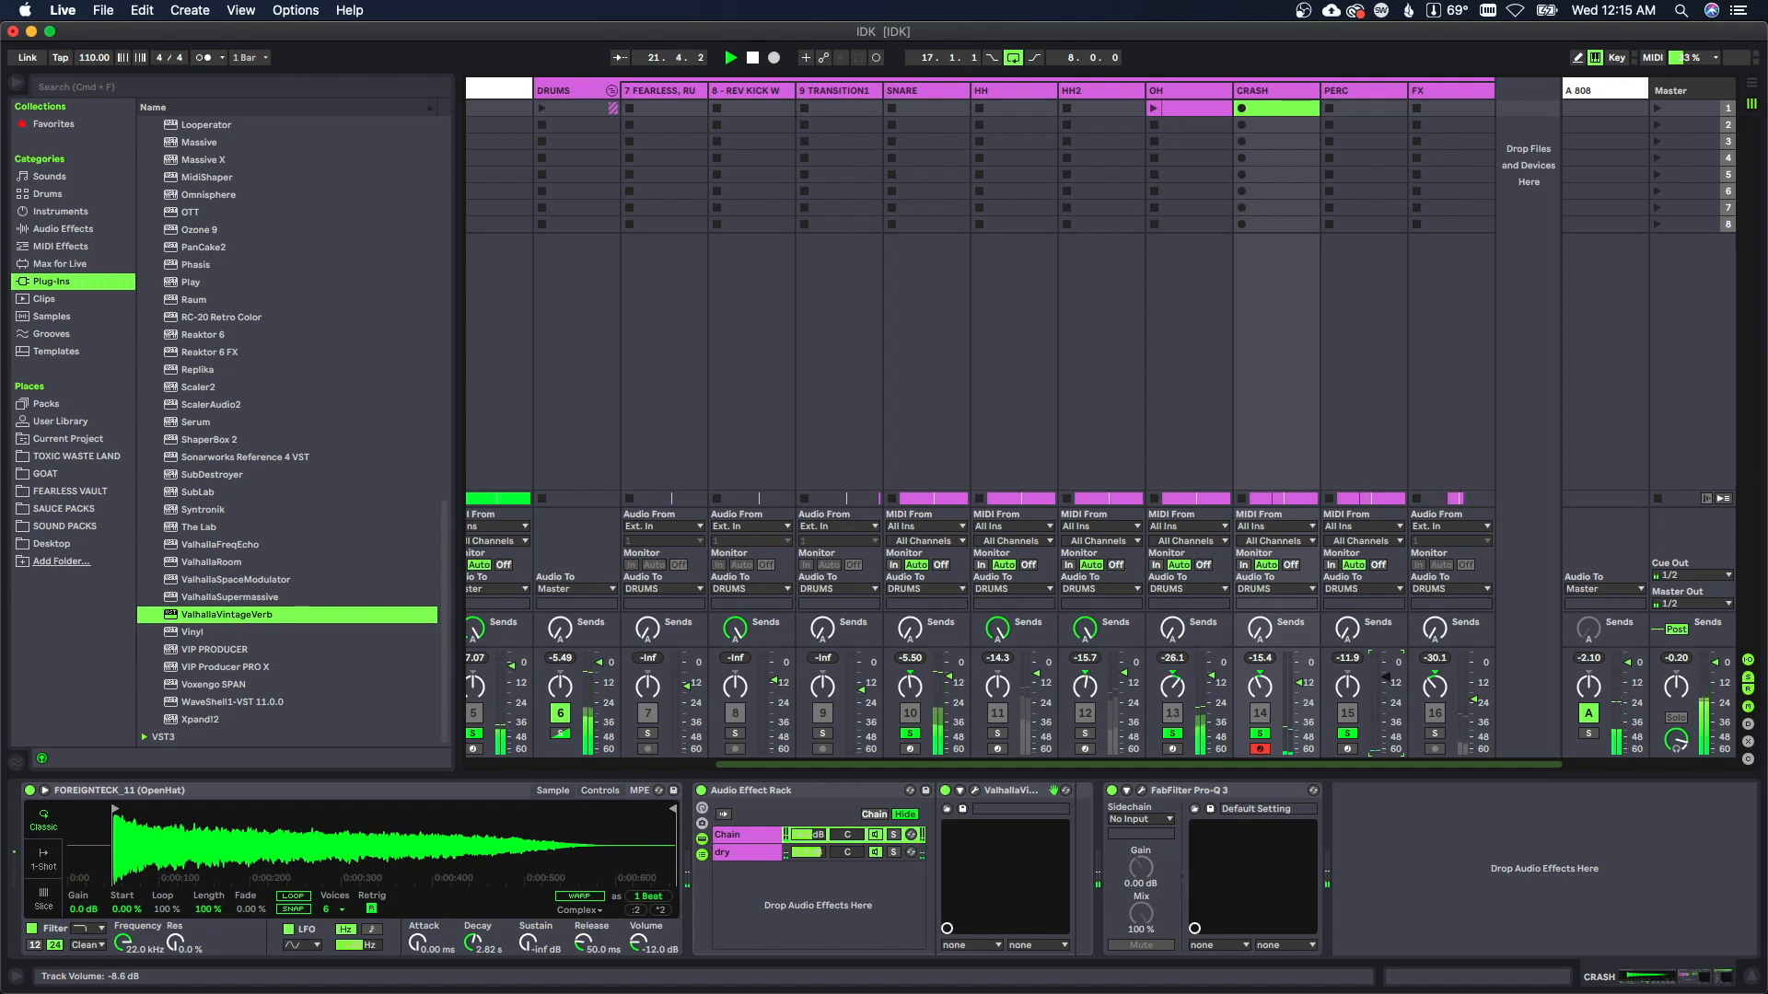
left_click(1430, 732)
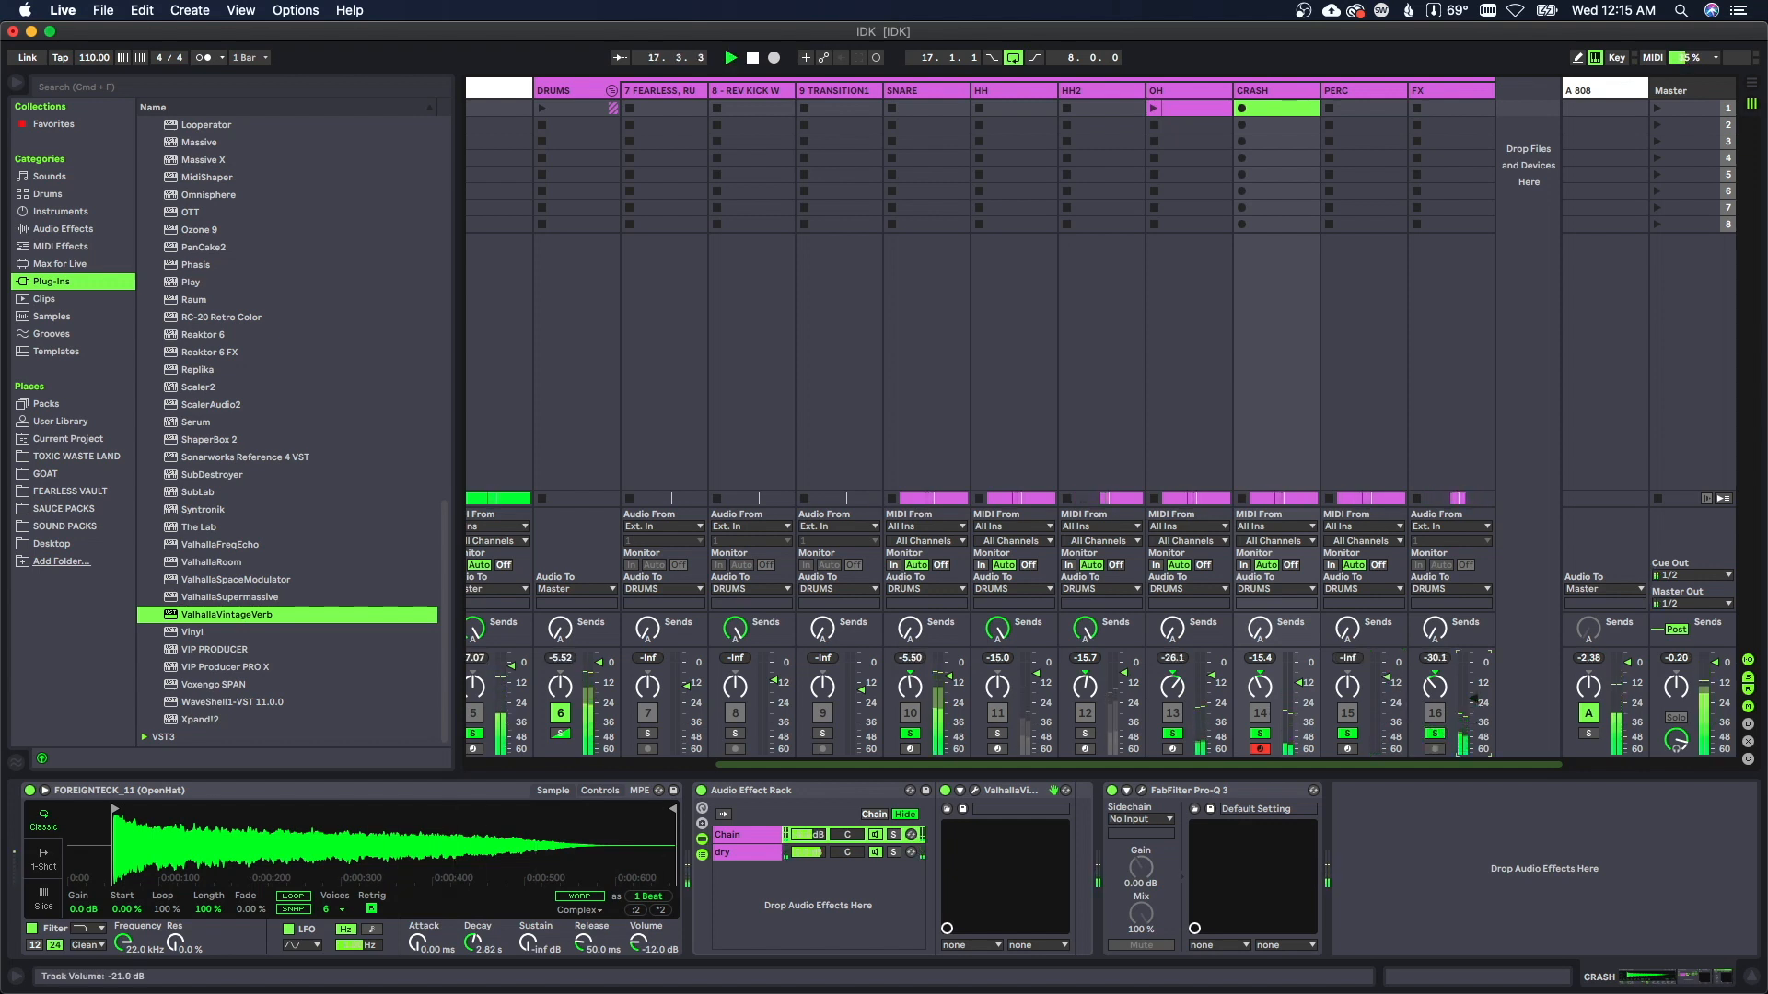
left_click_drag(1476, 702, 1479, 702)
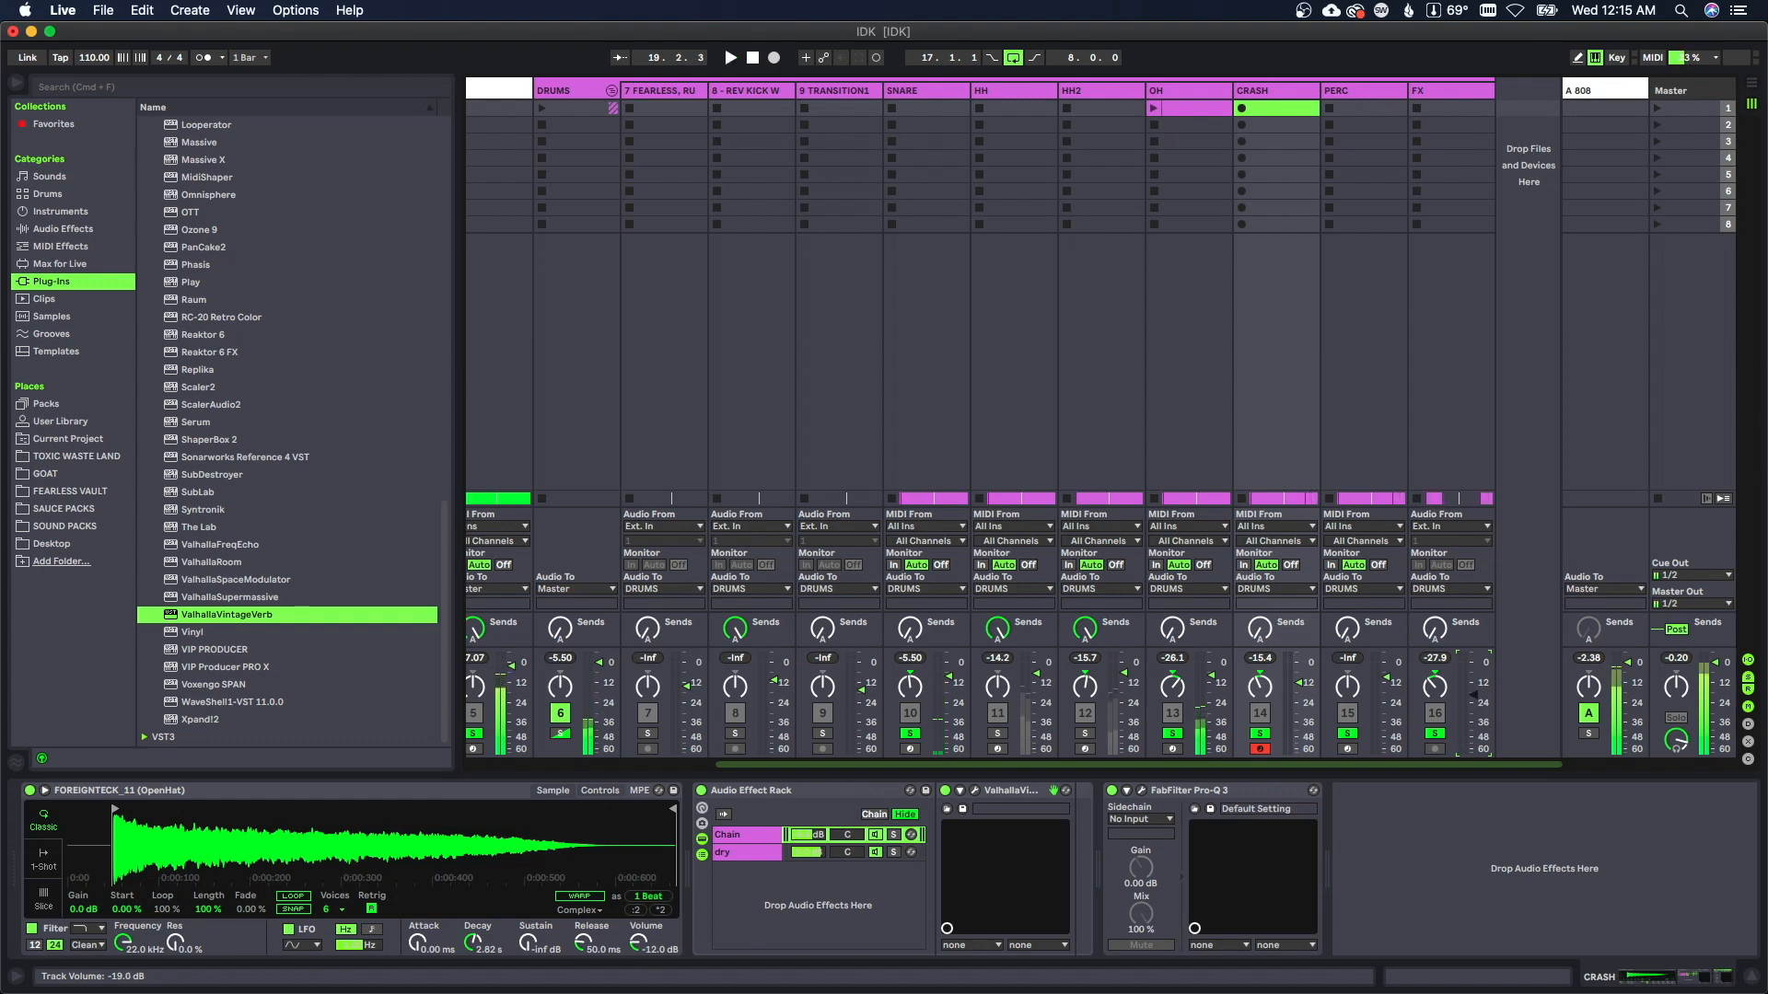
key("space")
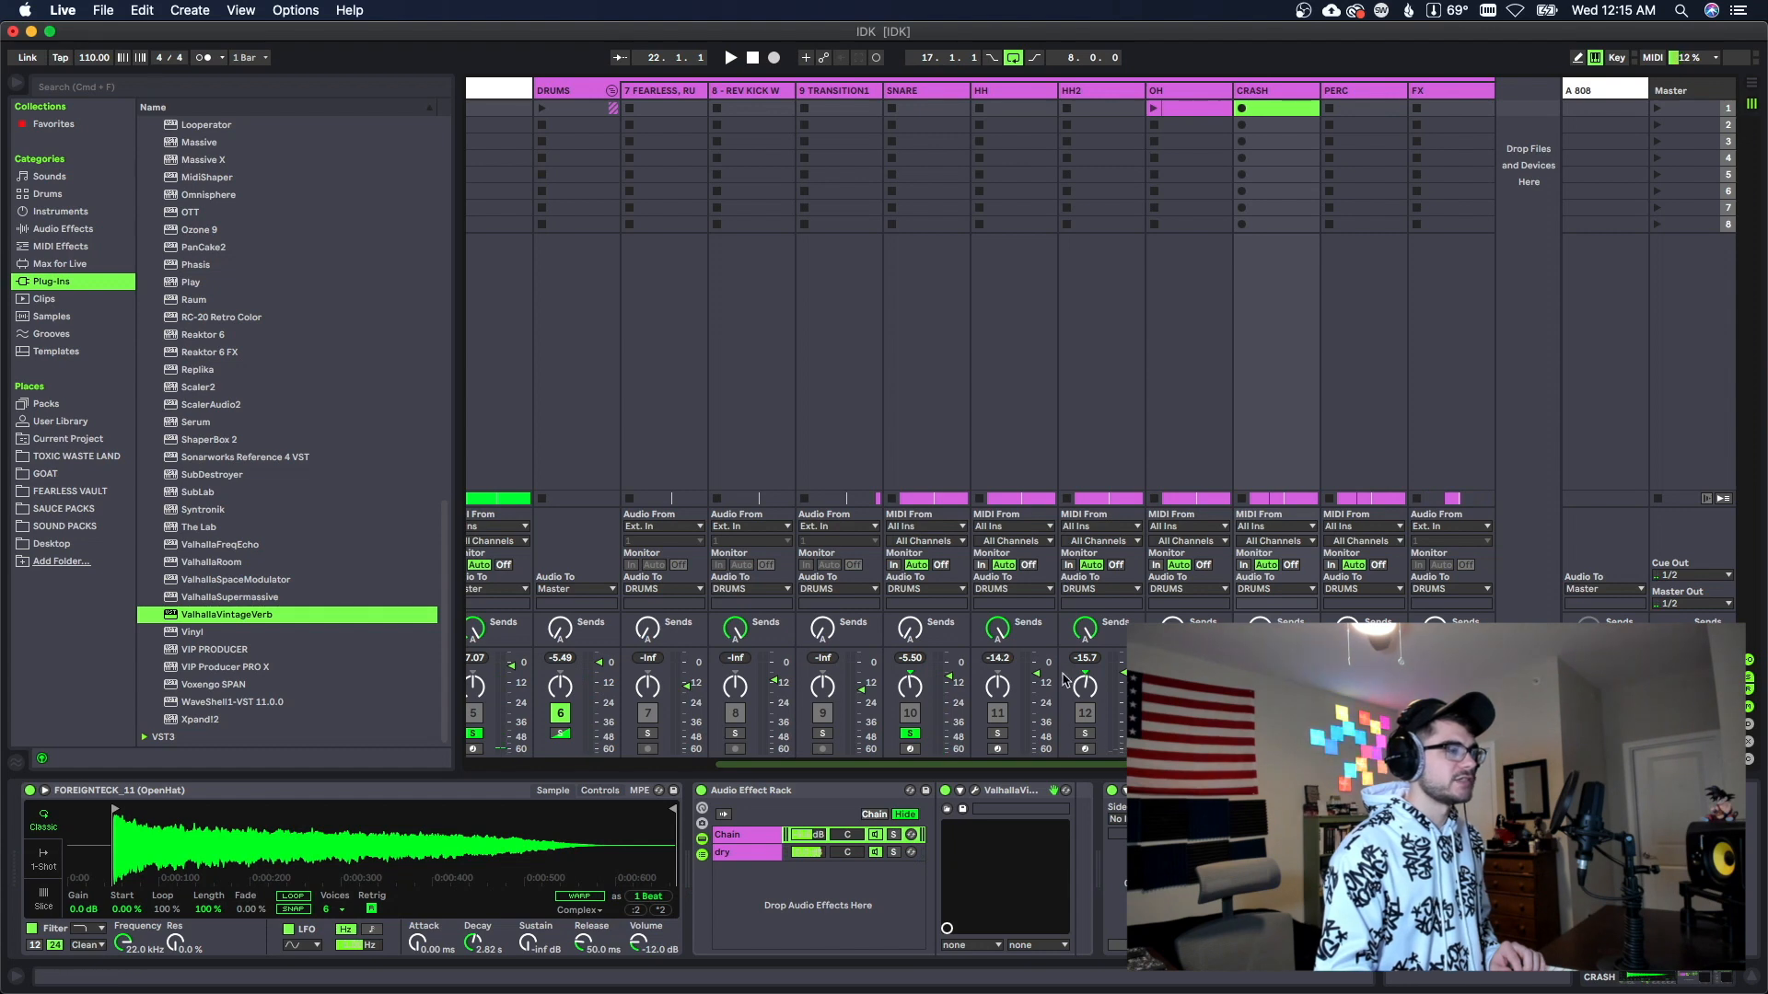
Step: Lower the volumes of the HH and HH2 tracks against the soloed mix, and clear all track solos
left_click(997, 734)
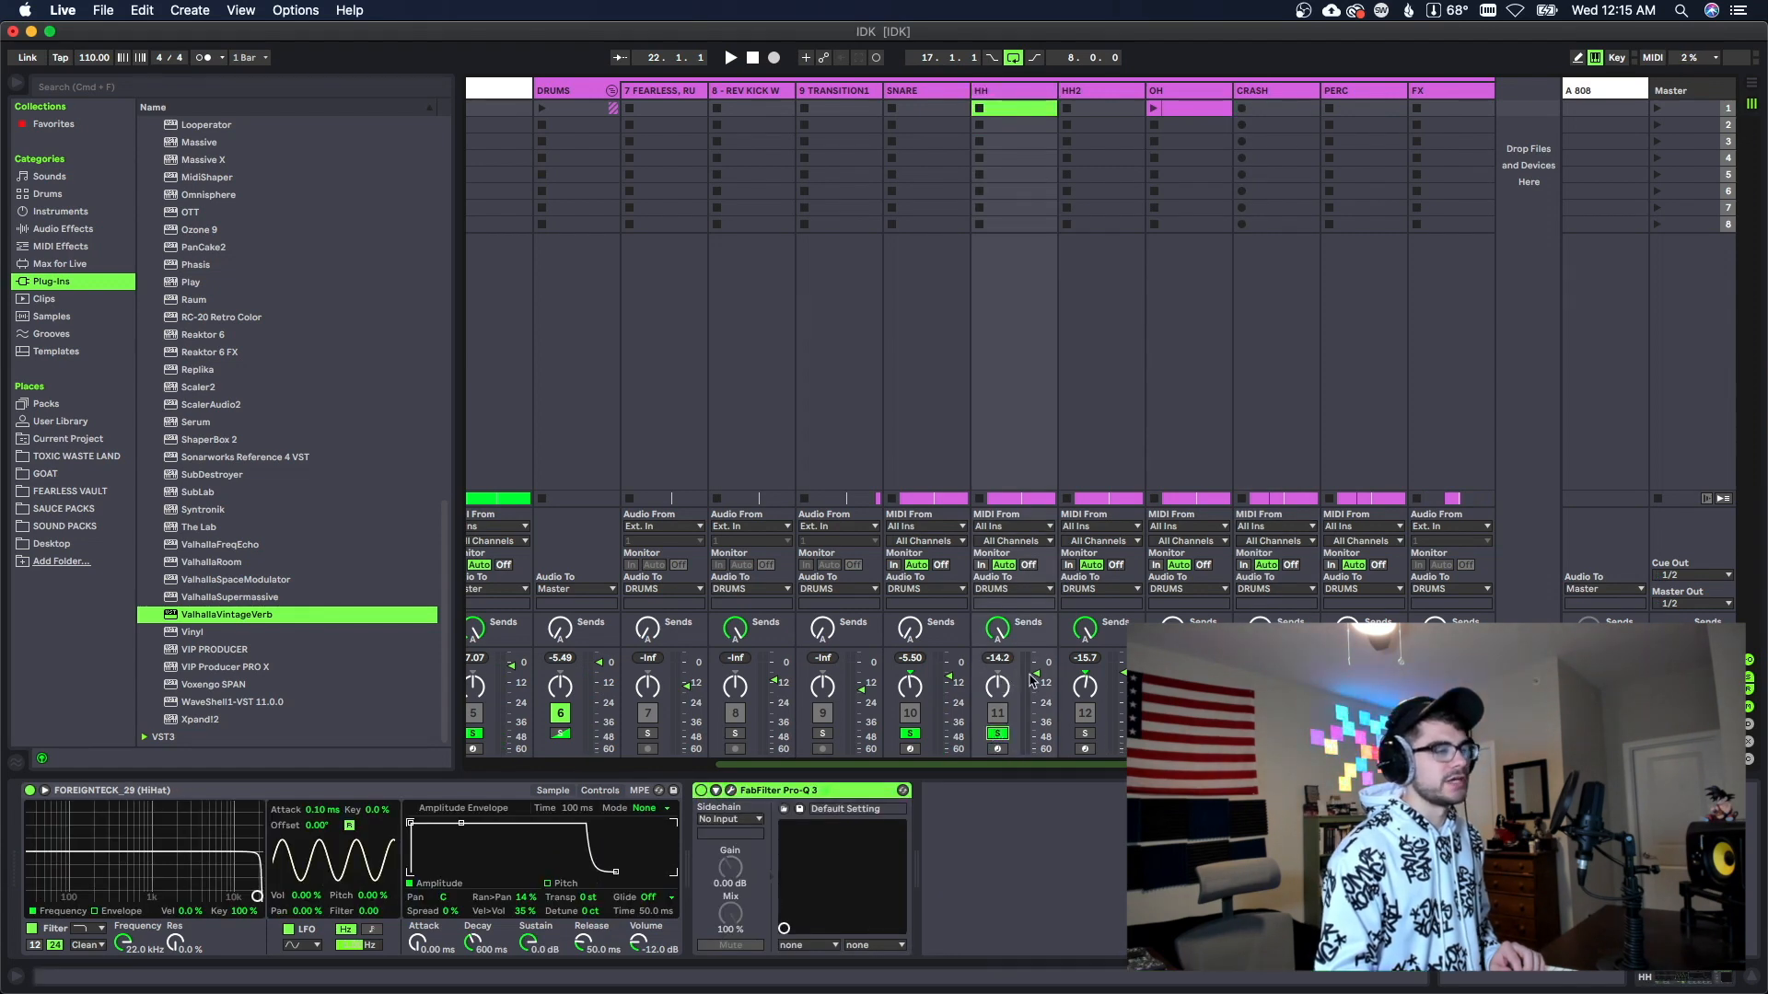
key("space")
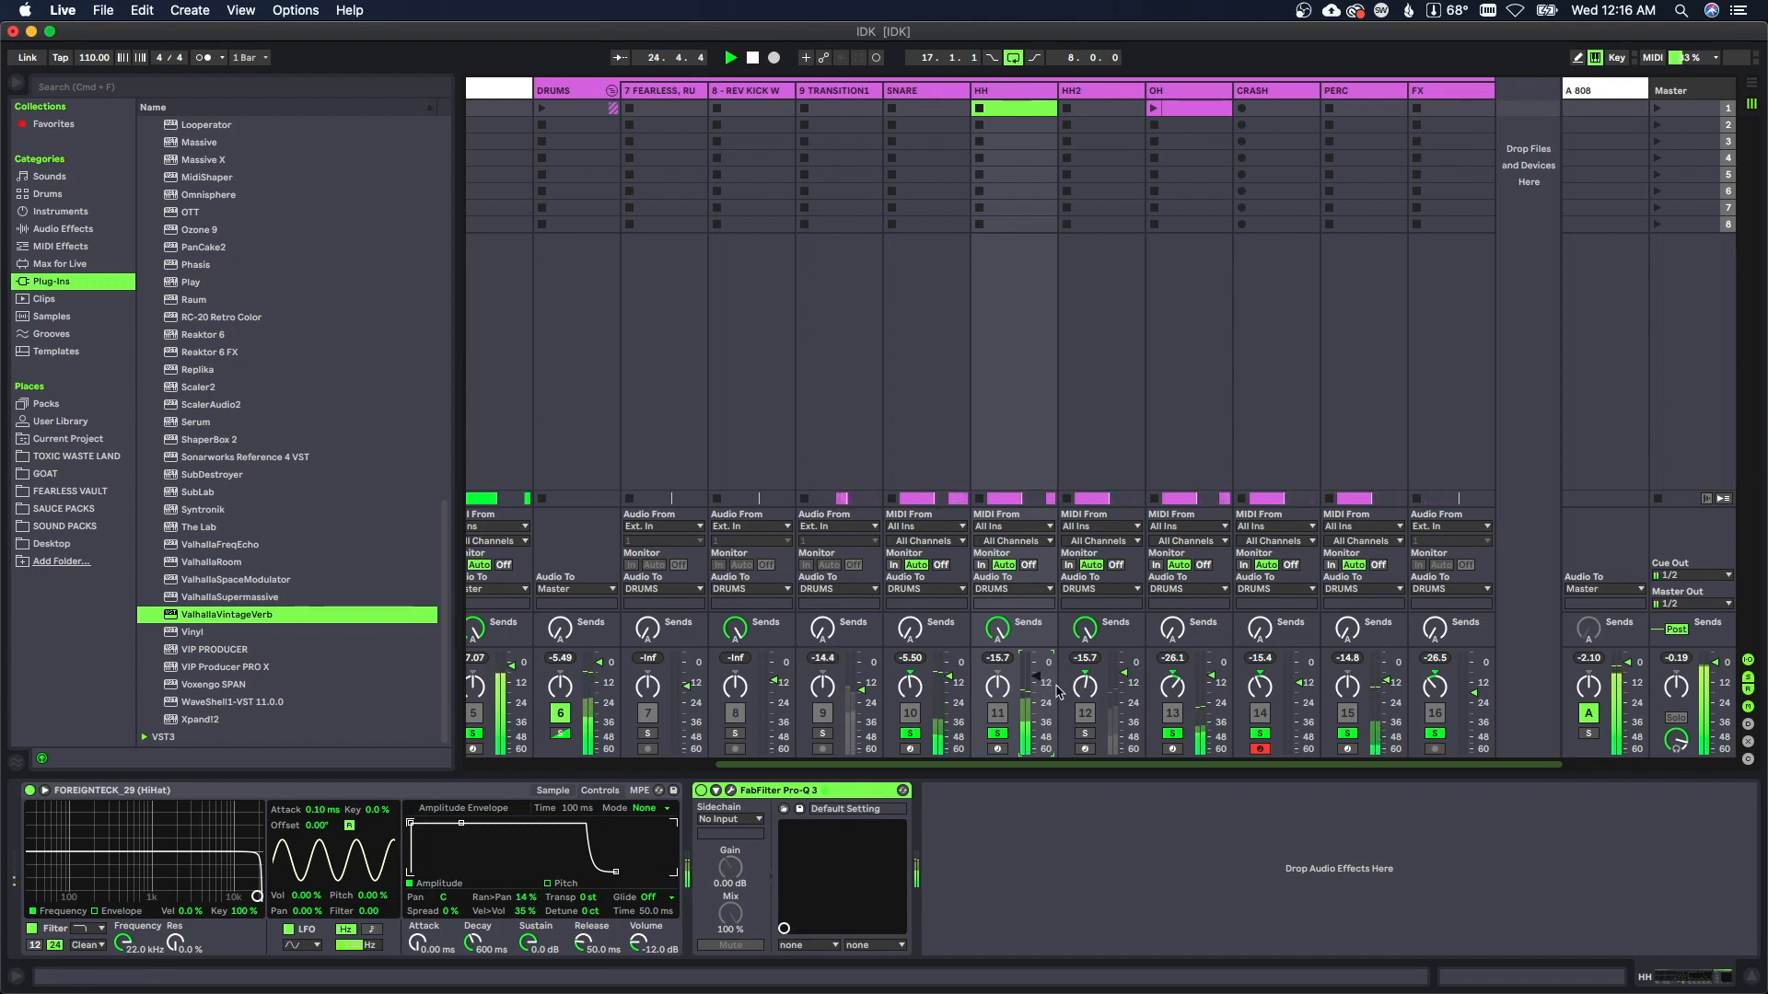
key("space")
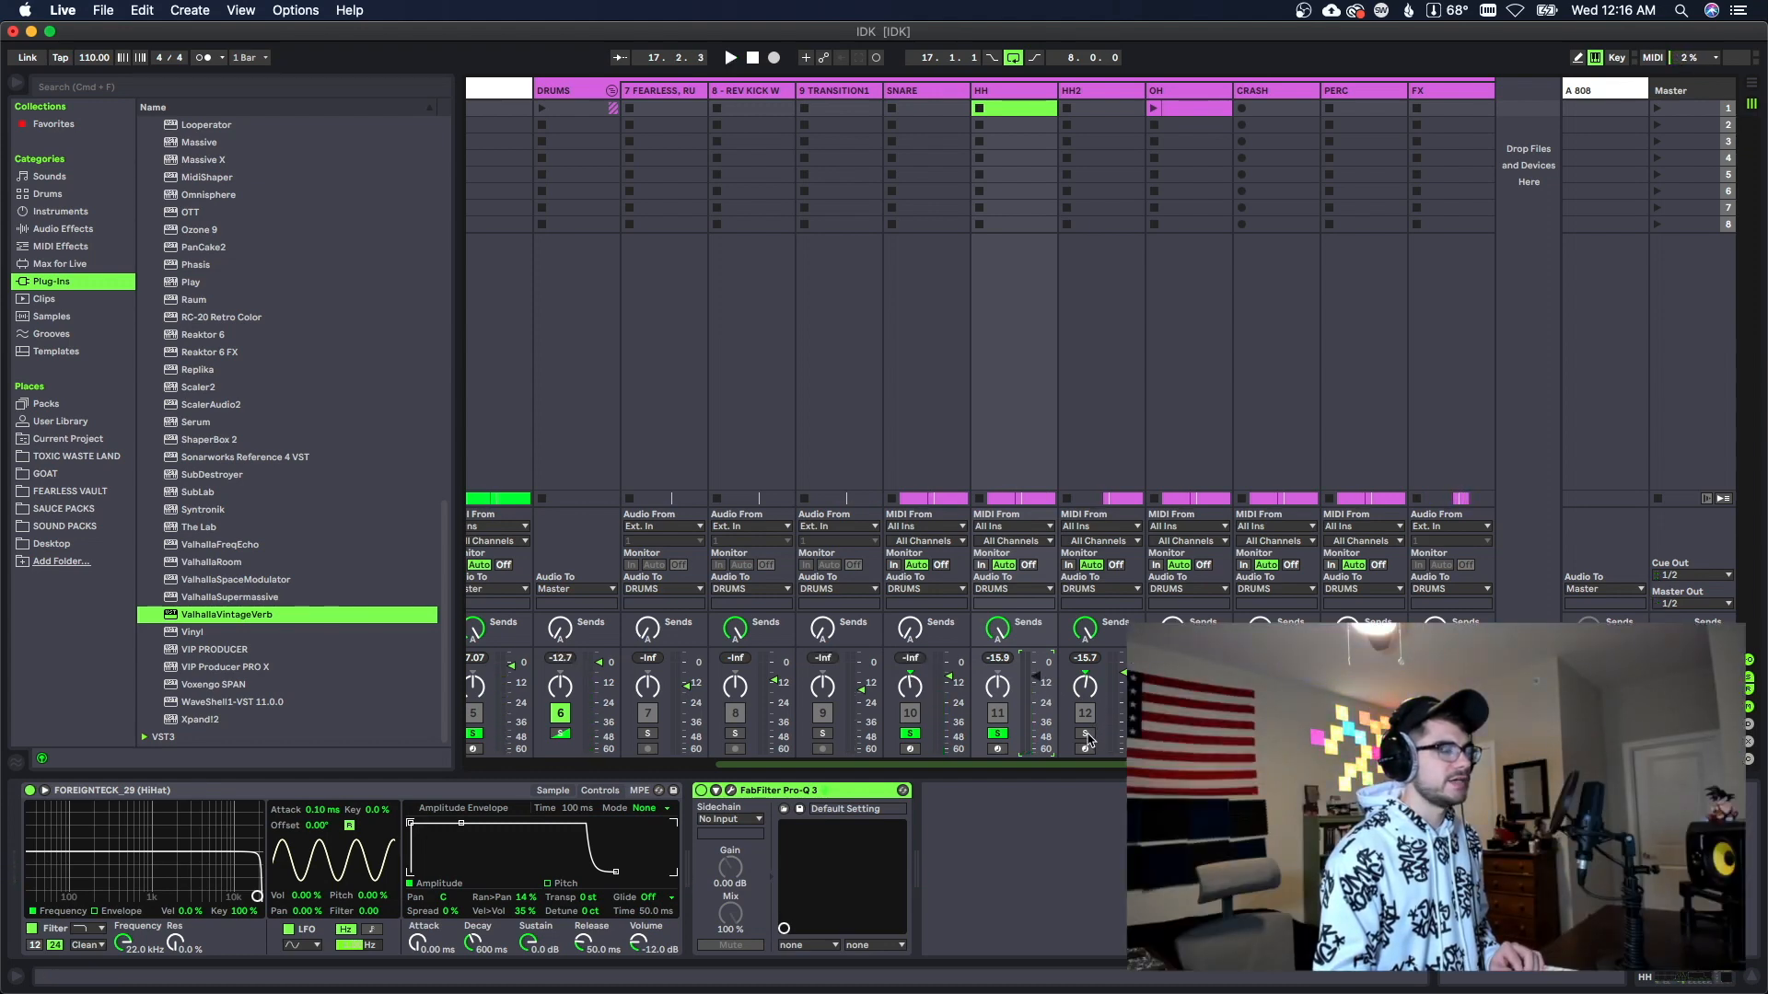
key("space")
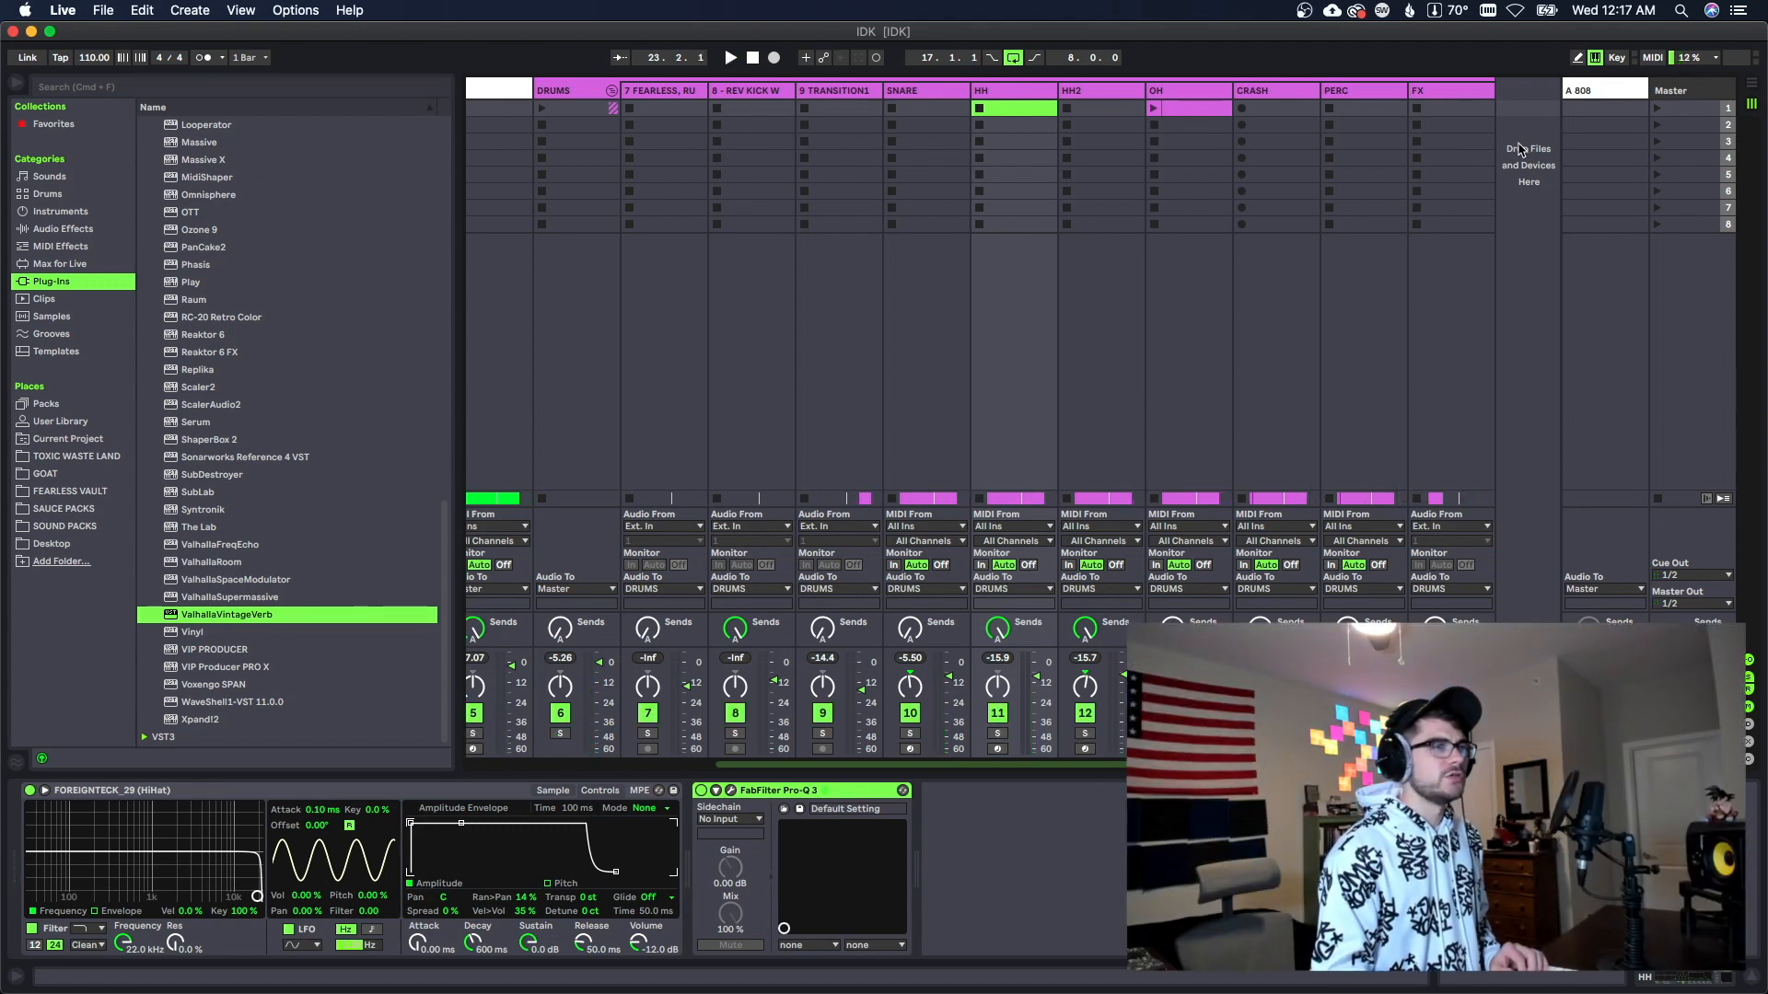
Step: Delete the Mono device from the Master track, keeping ClassicClipper, and play back the full mix
left_click(1666, 93)
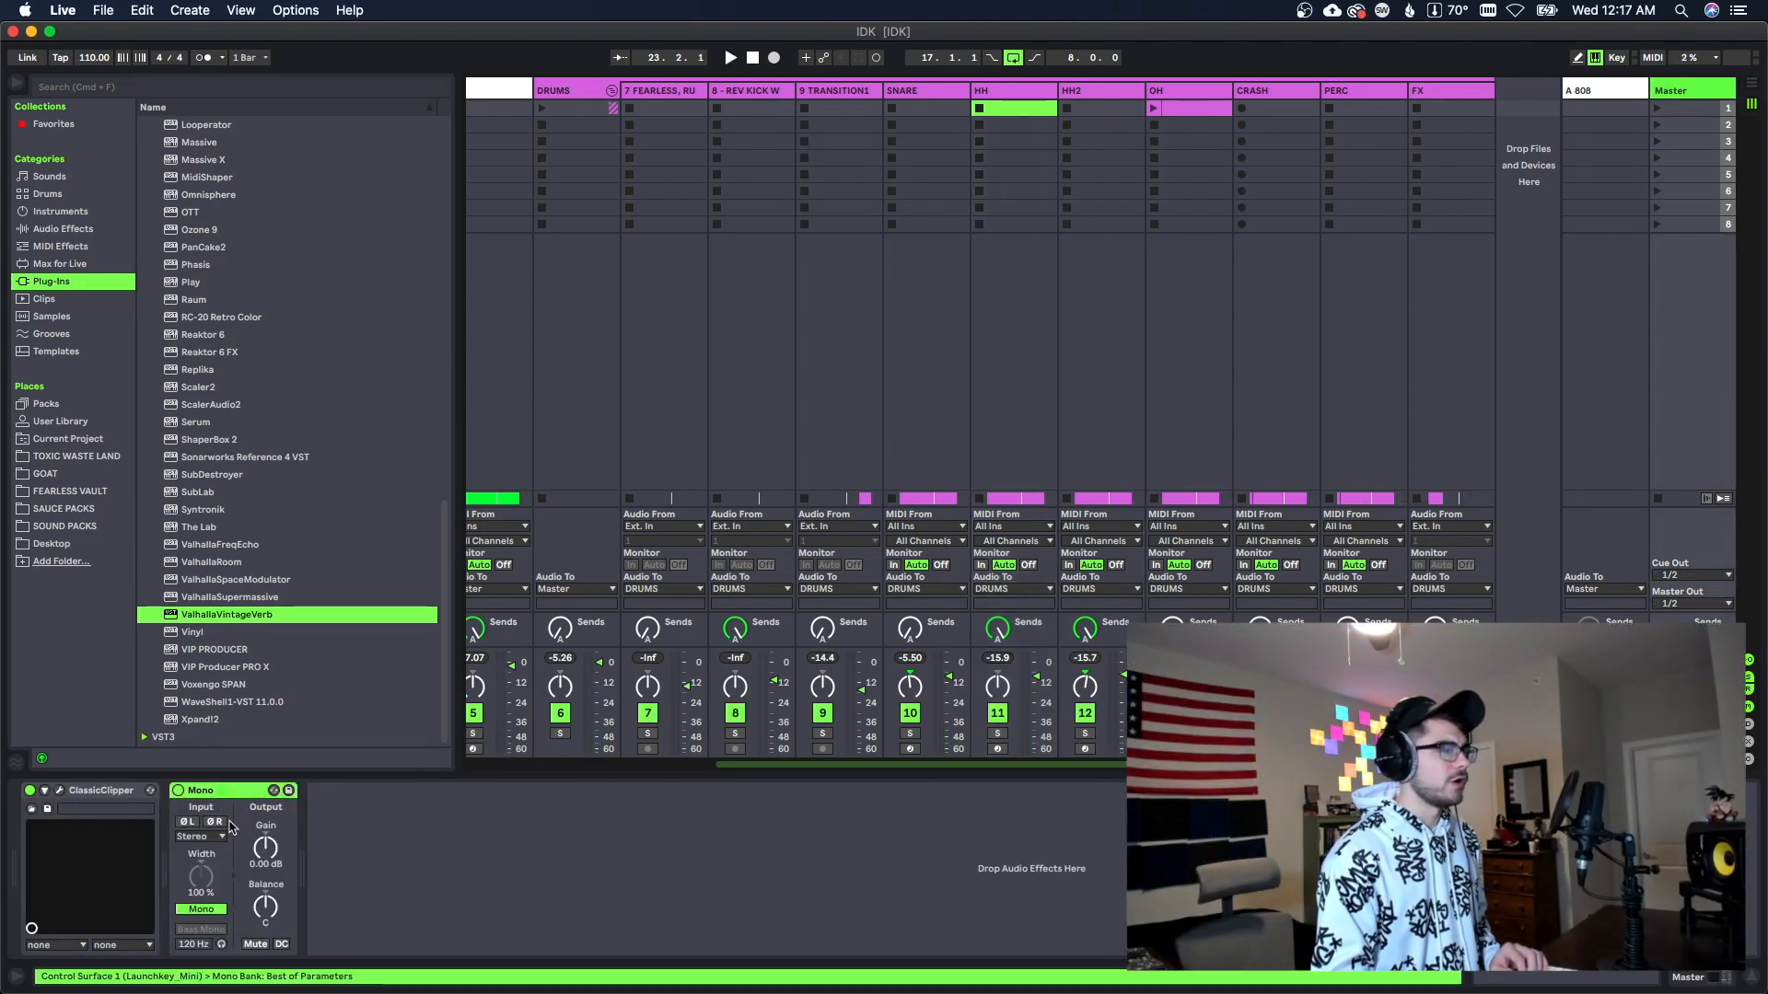
left_click(211, 794)
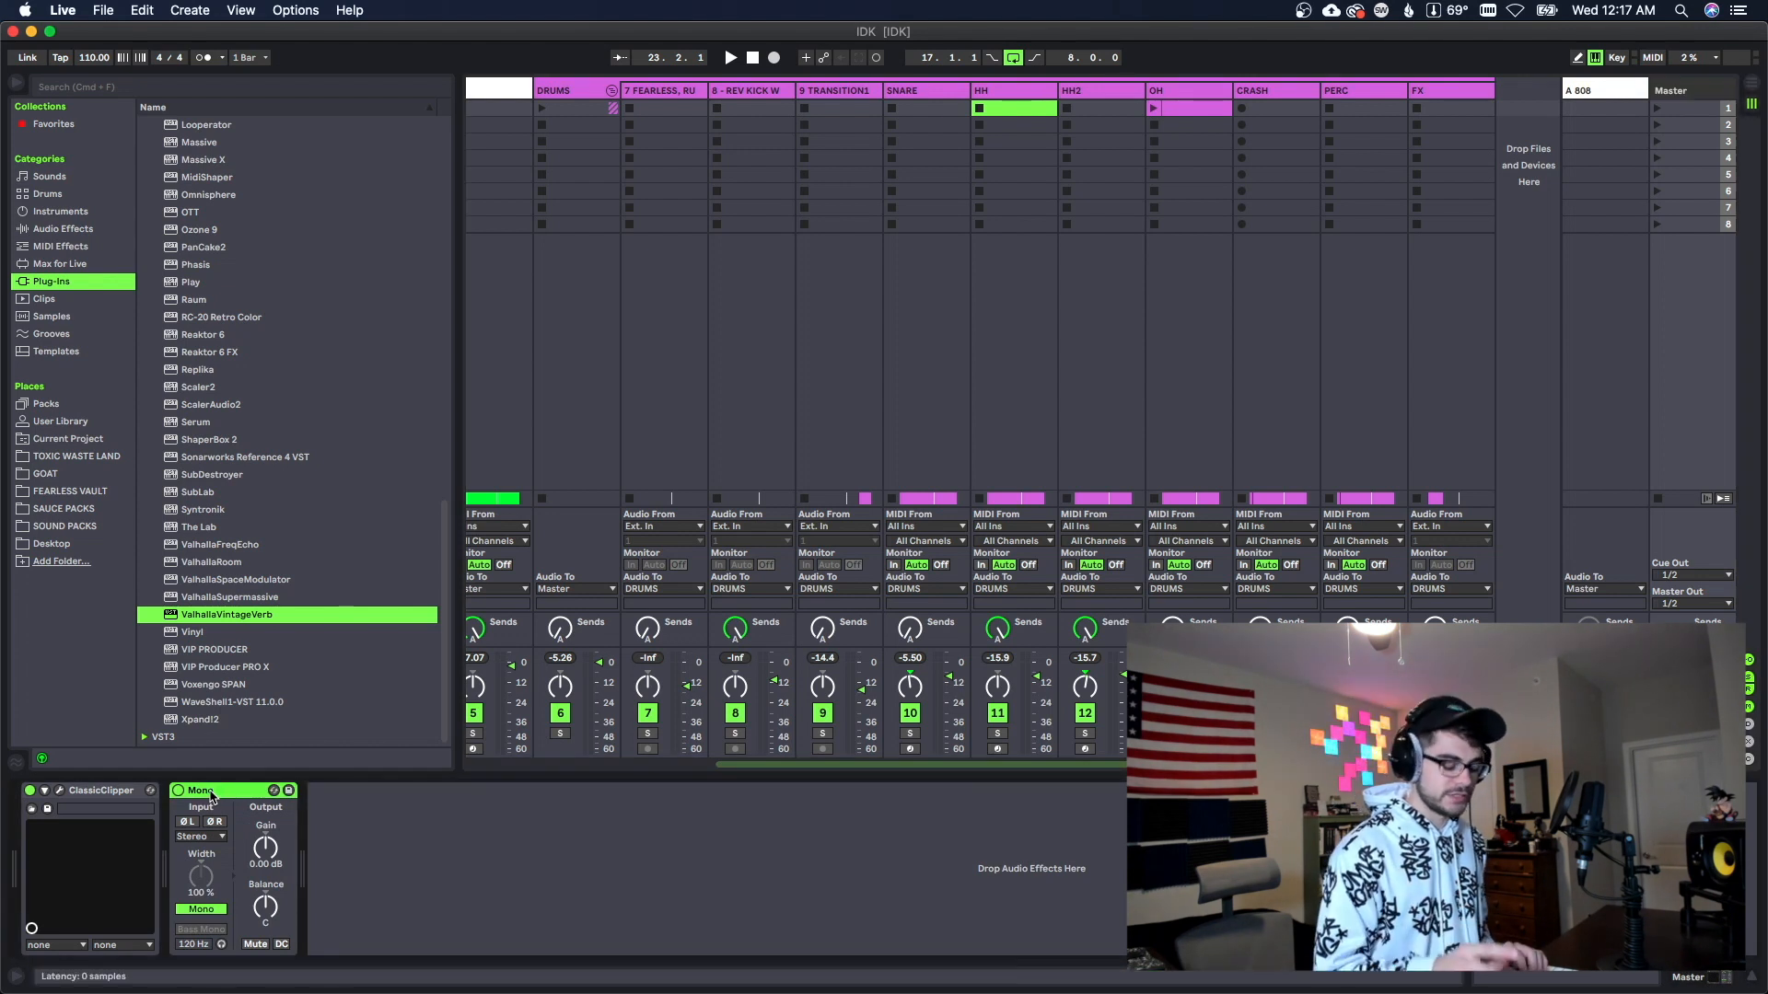
key("Delete")
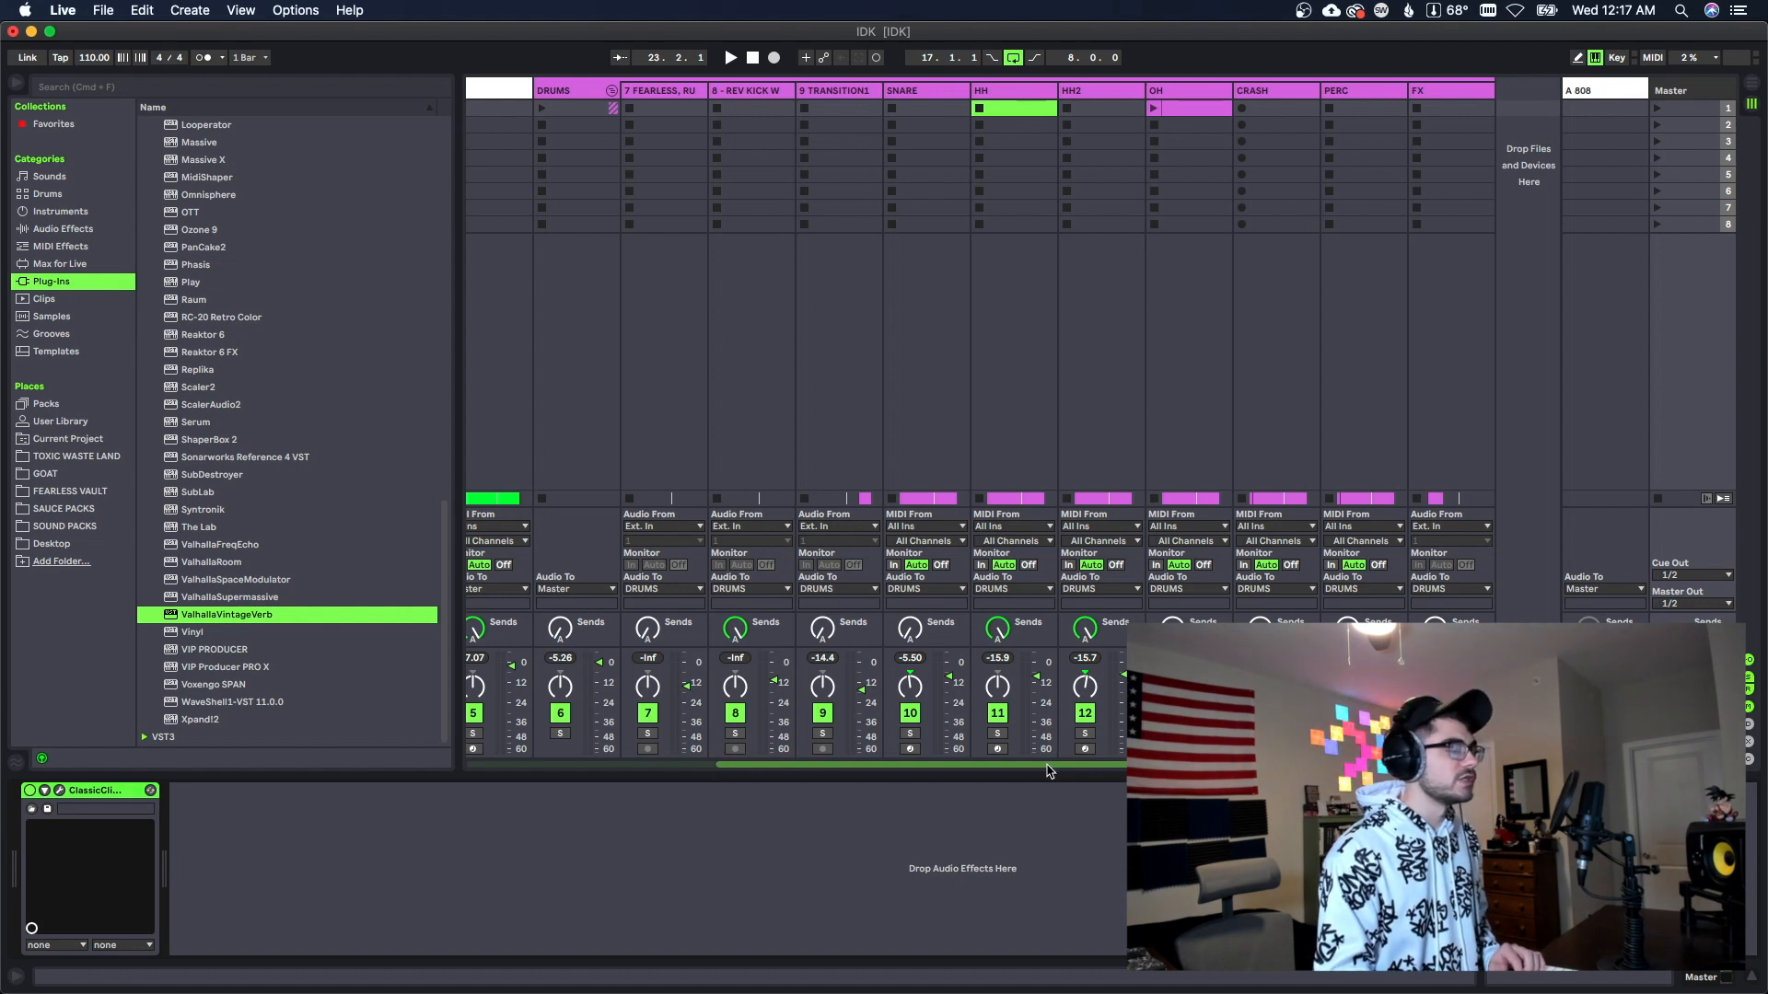
left_click_drag(1050, 771, 1040, 772)
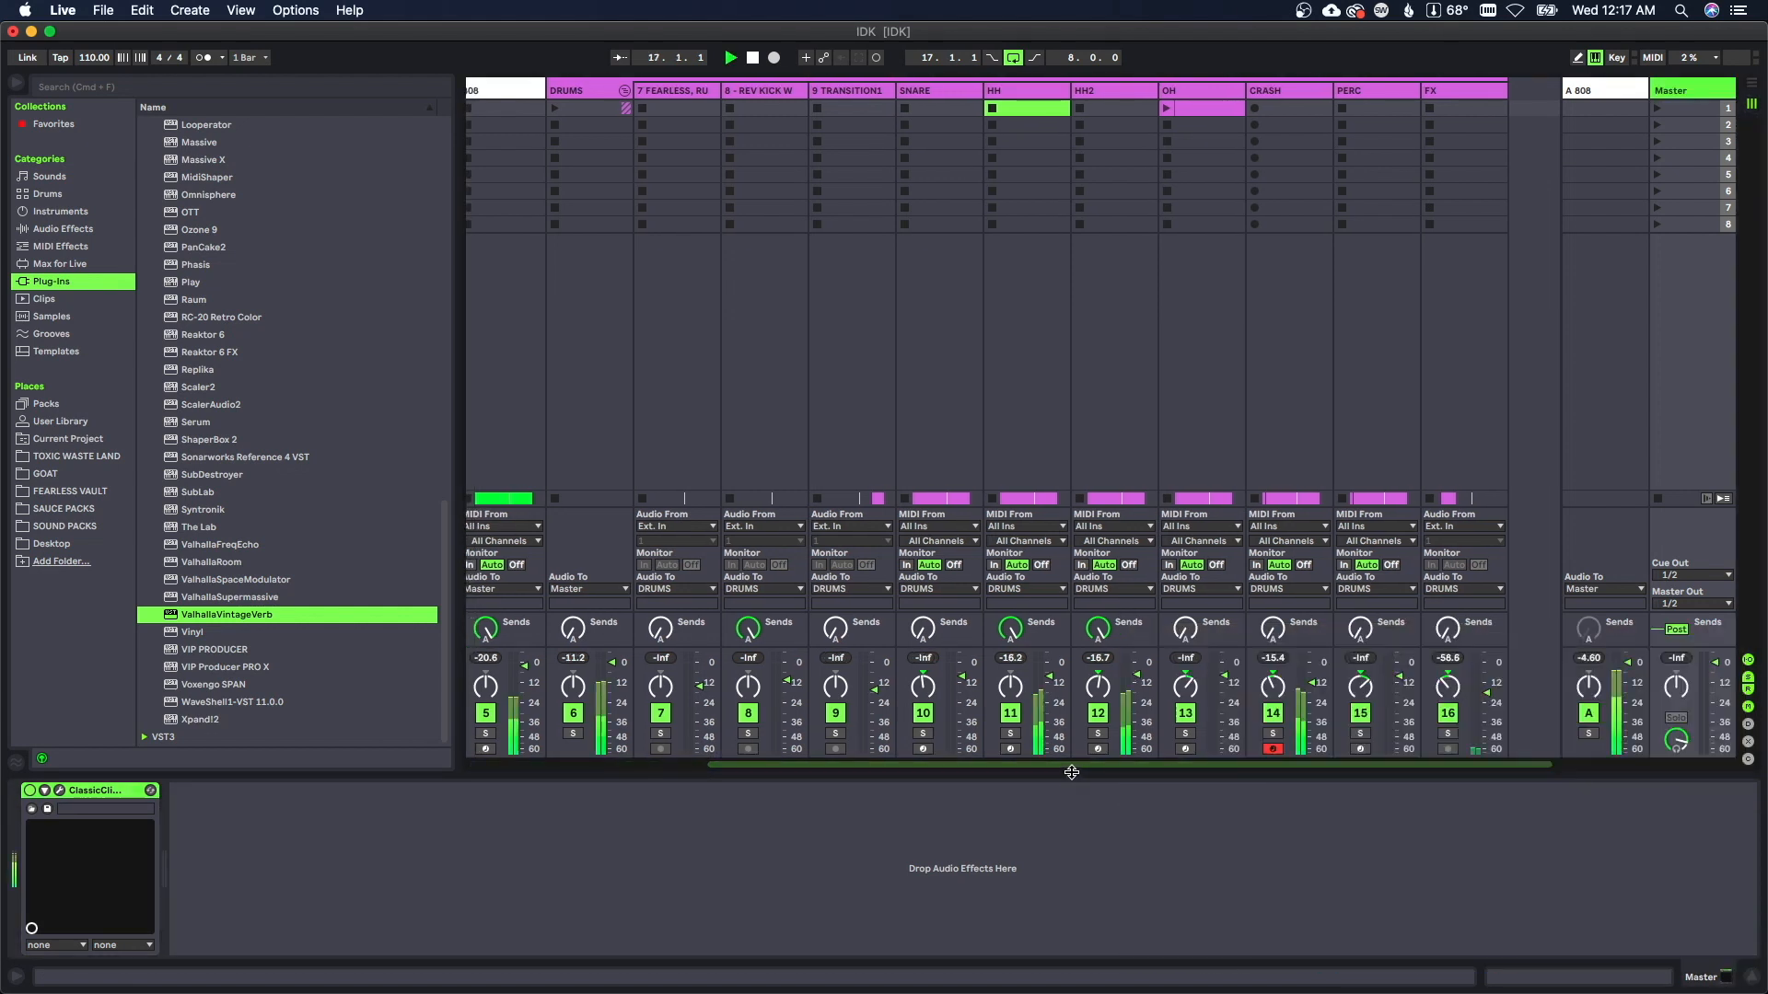
key("space")
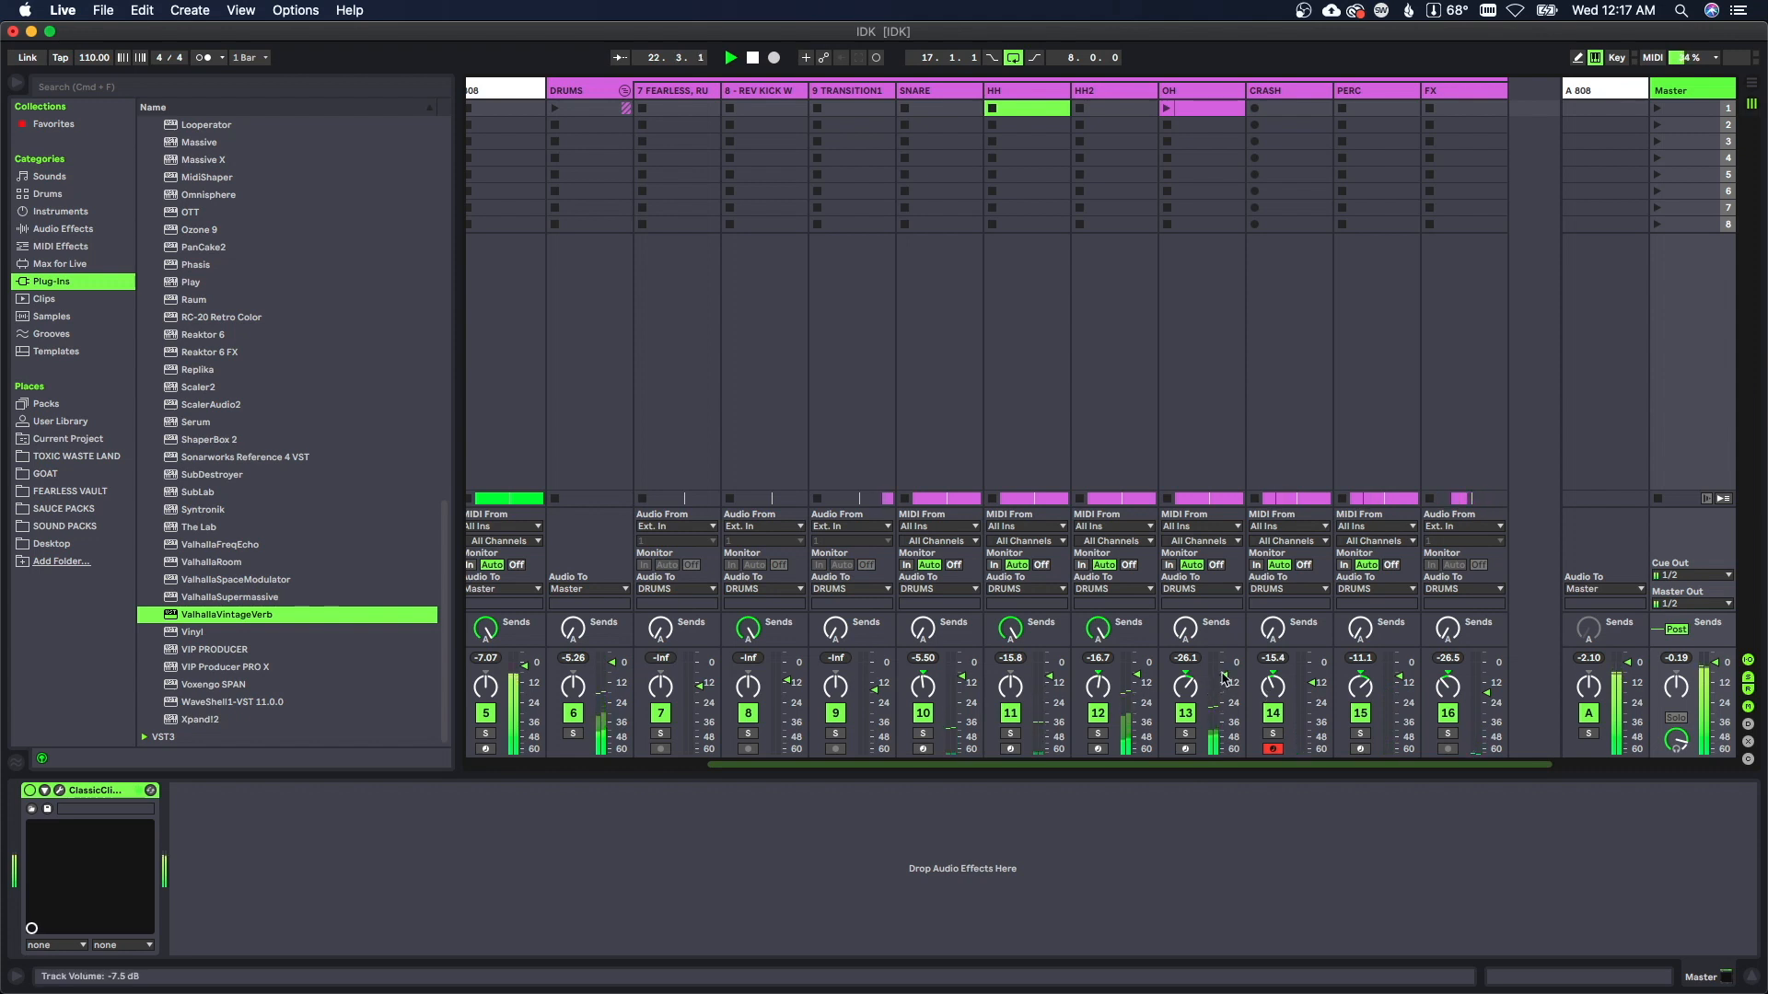
Step: Reduce the HH sampler's random pan amount to 13 % and show its sample view
left_click(1019, 87)
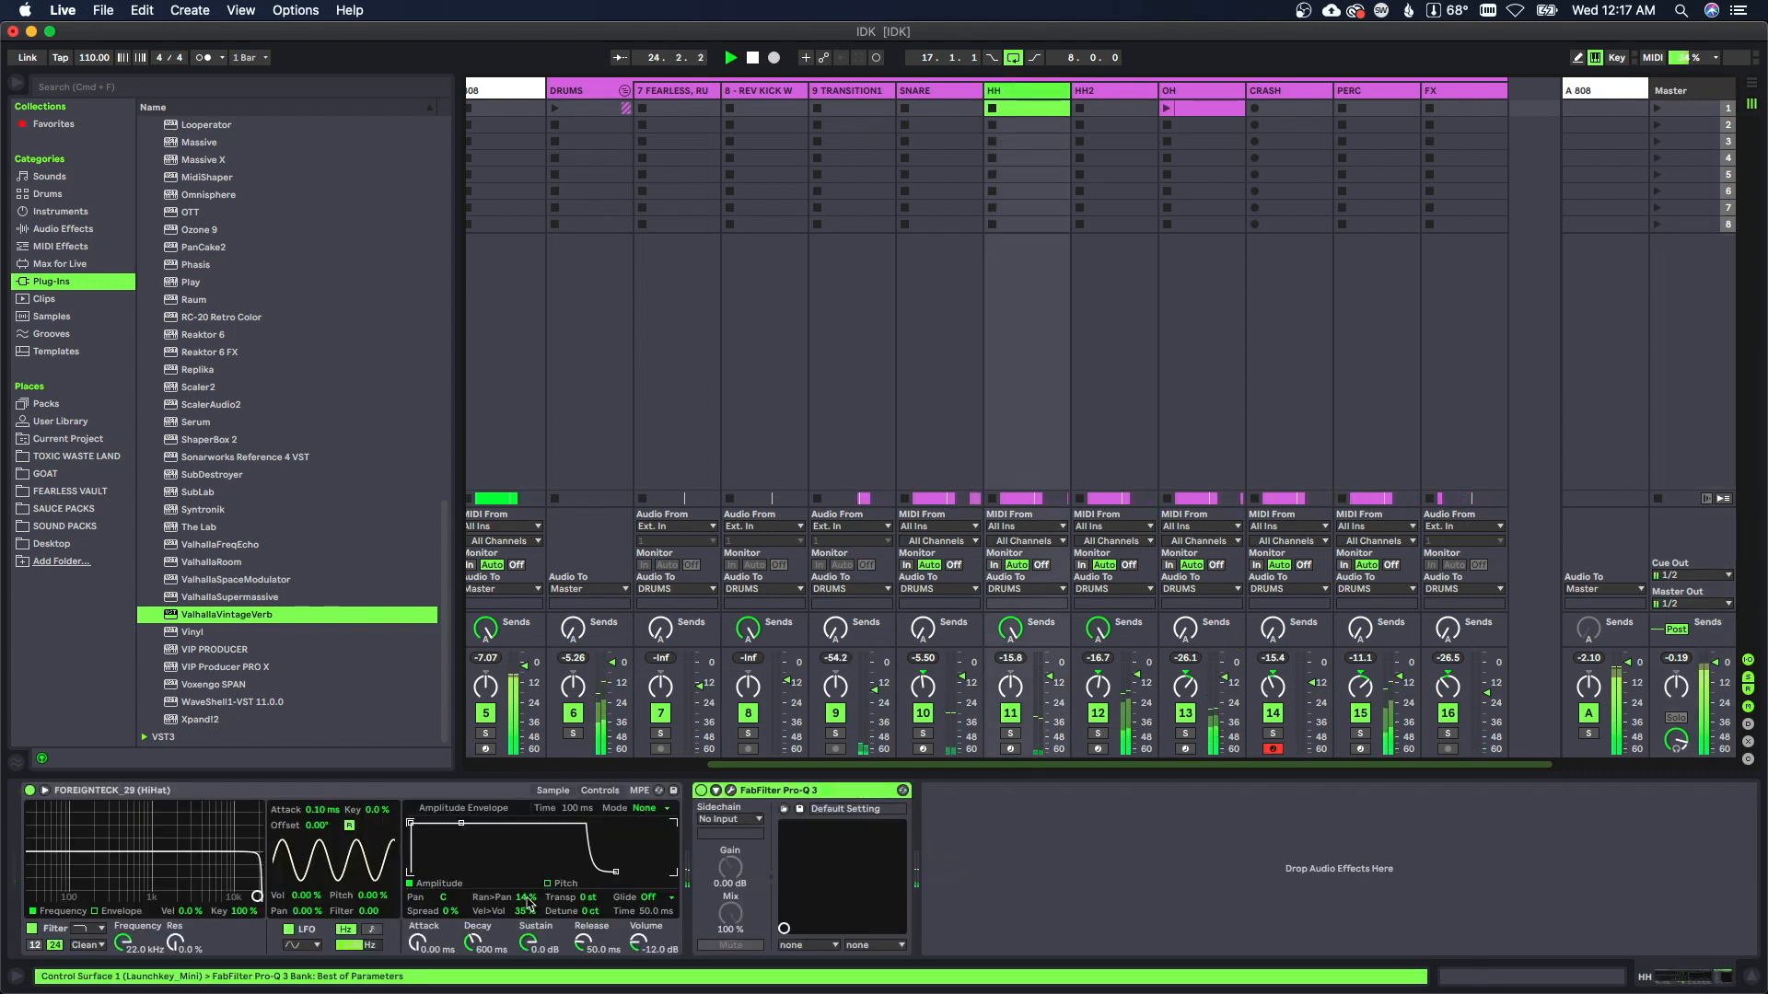
left_click_drag(529, 905, 529, 911)
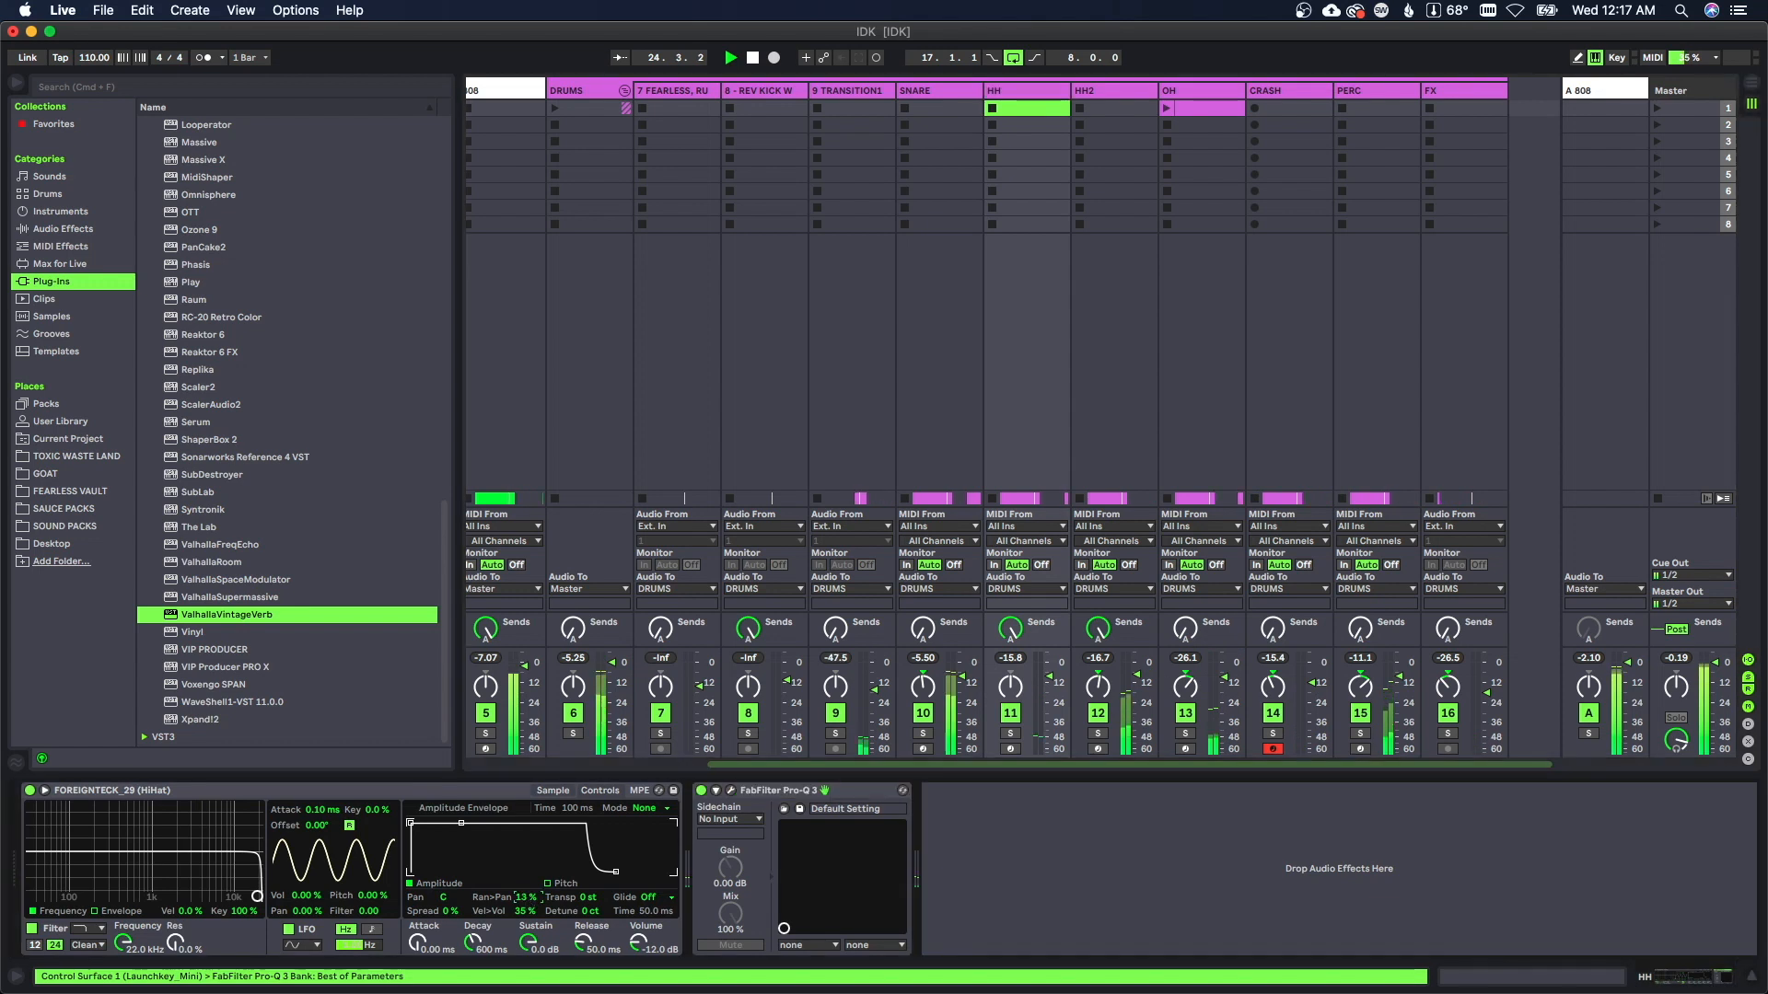
left_click(553, 791)
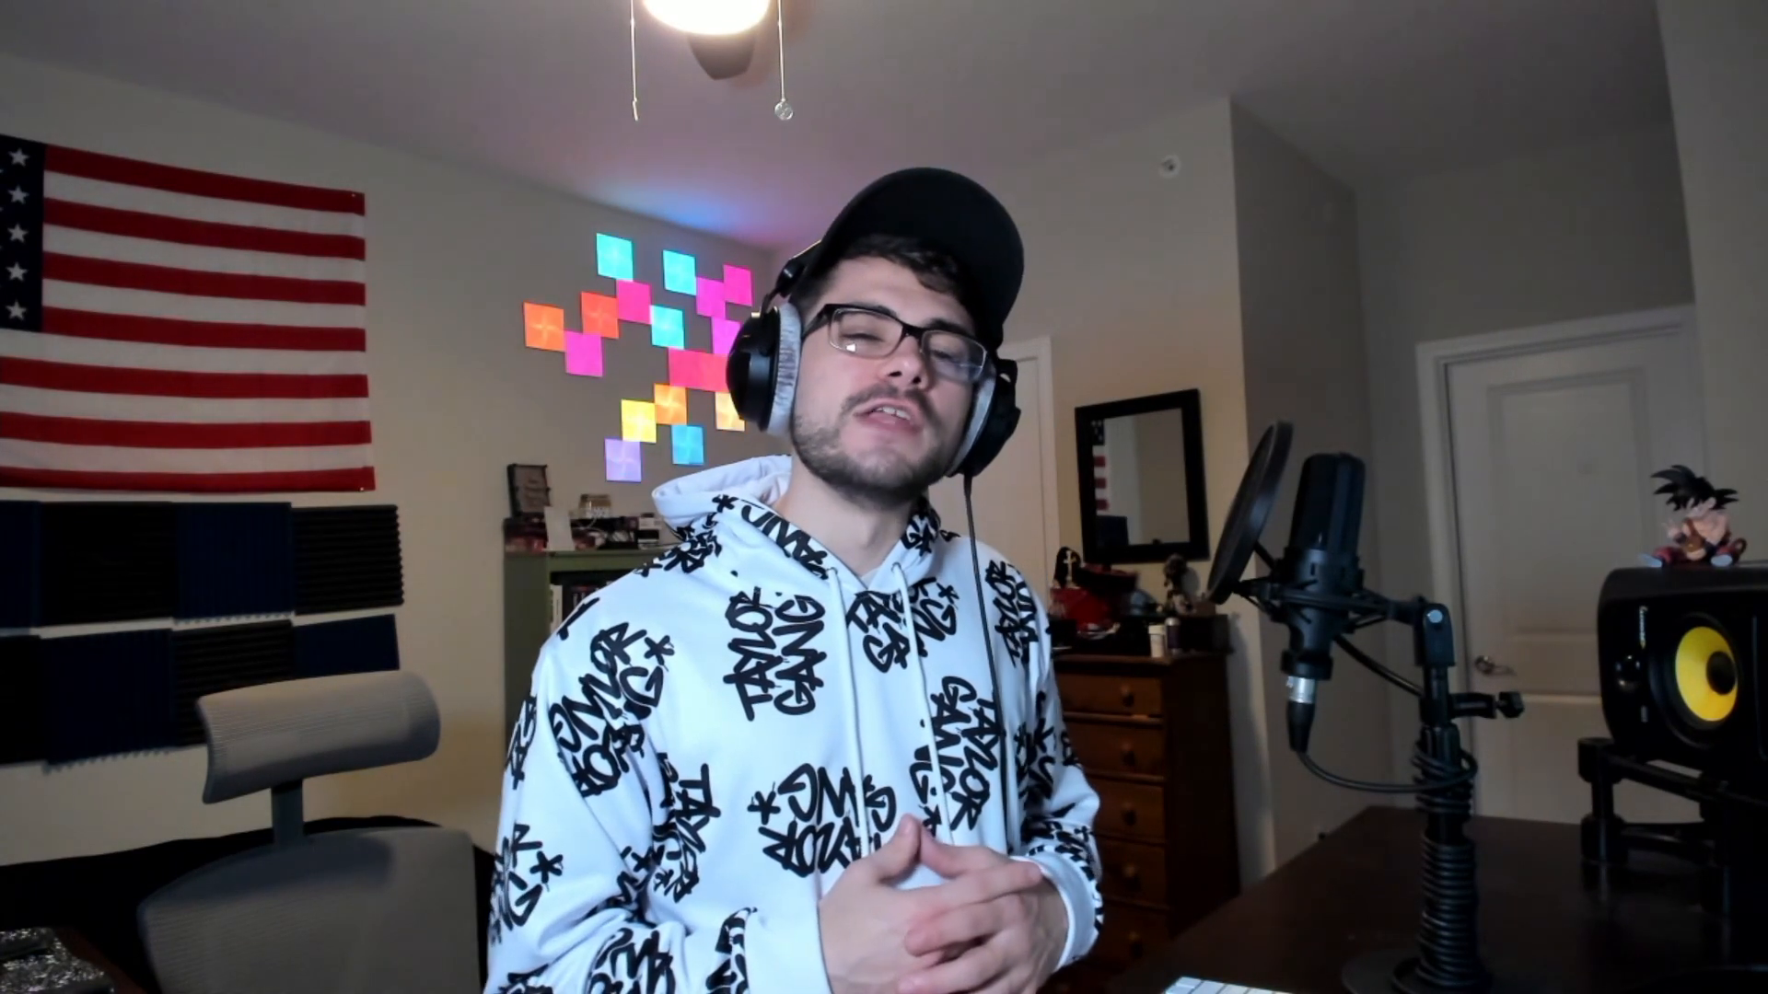